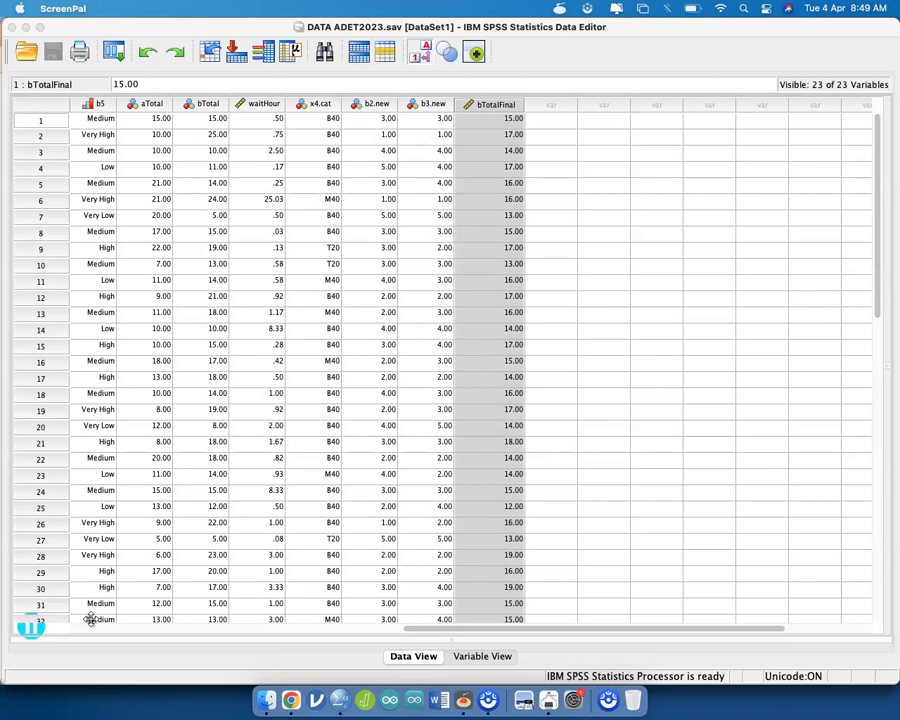
Step: Close the jamovi cloud browser window and launch the jamovi desktop application
key("ctrl+Up")
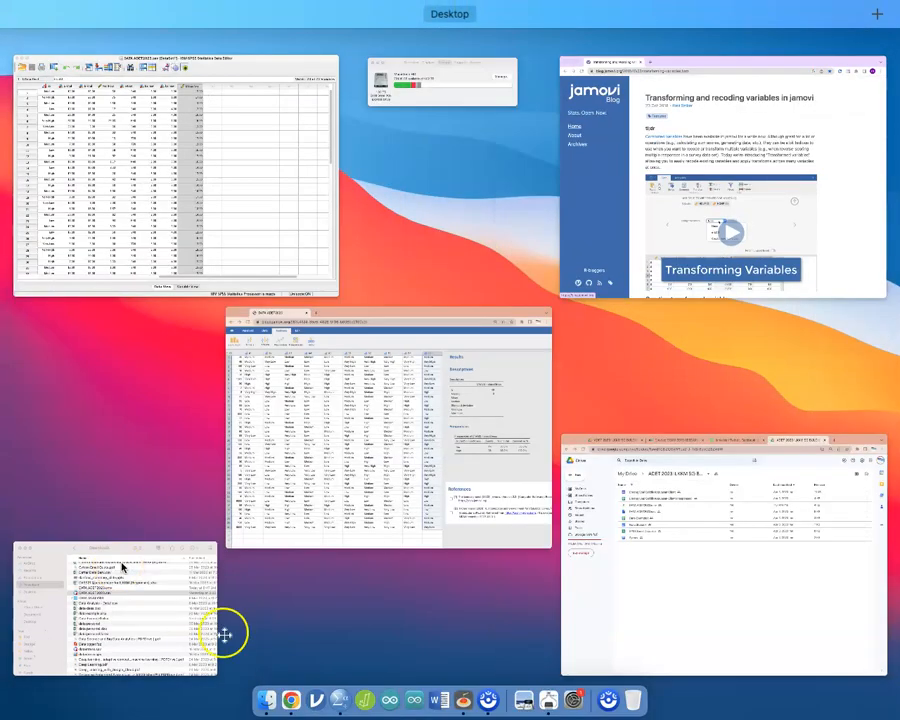
left_click(502, 446)
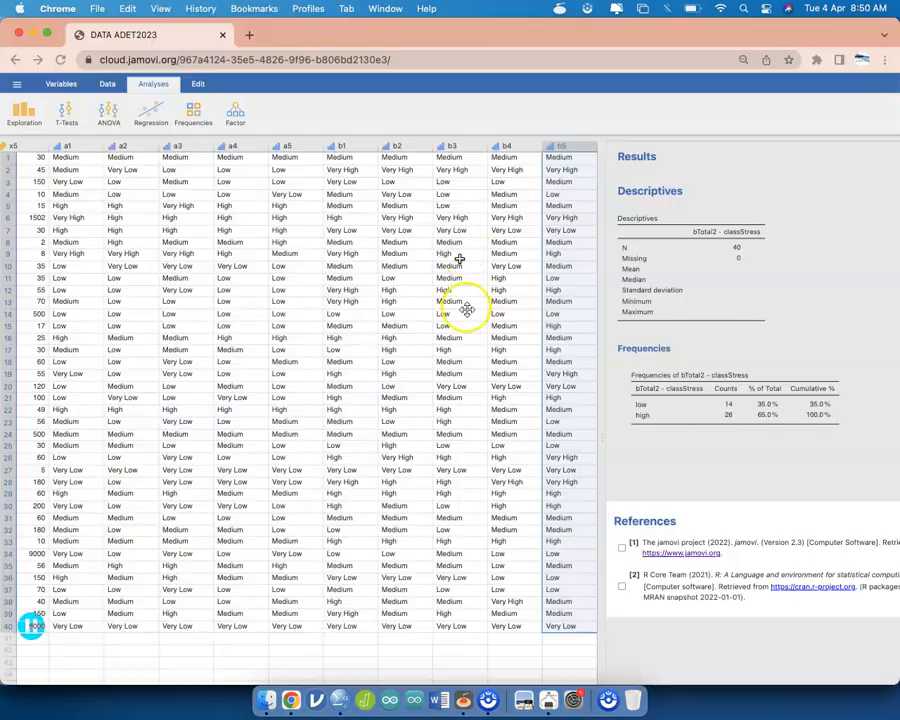
left_click(18, 35)
key("ctrl+Up")
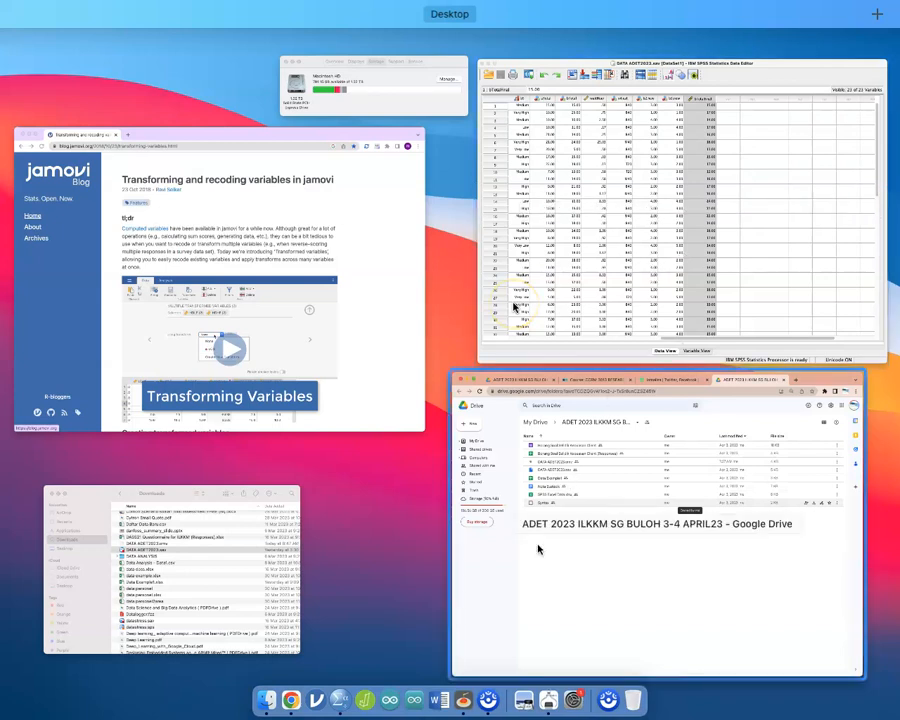
left_click(315, 707)
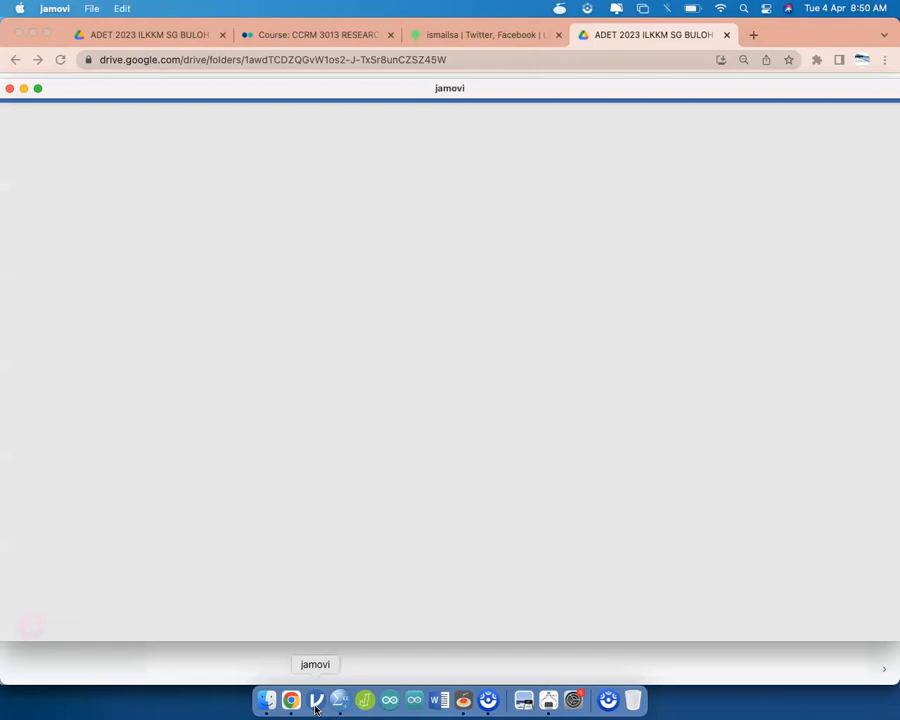
Step: Switch to the SPSS Data Editor and look over the variable columns from aTotal to bTotalFinal
key("ctrl+Up")
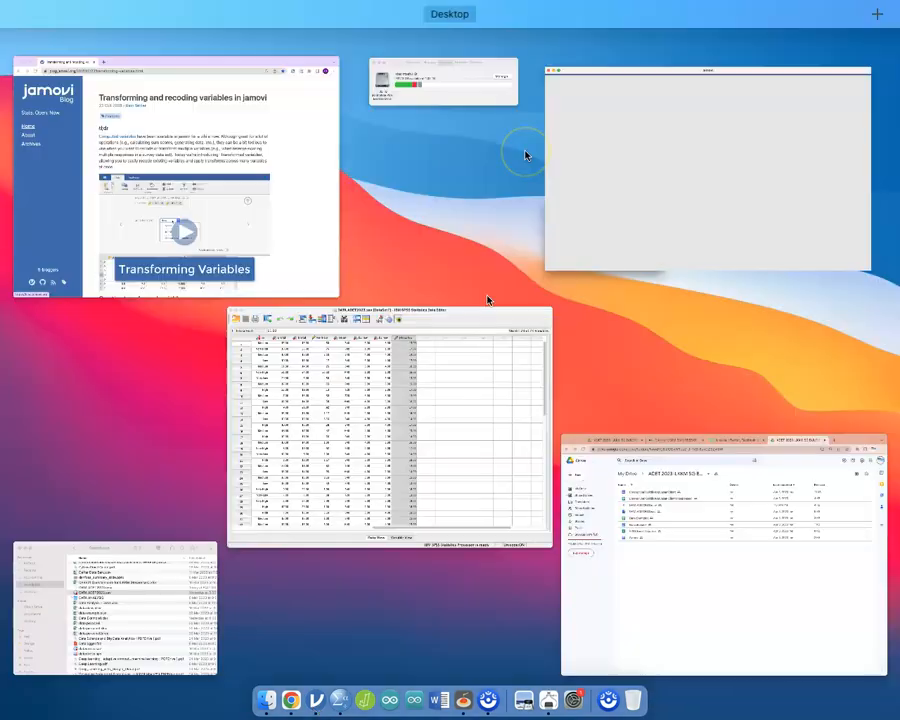
left_click(442, 348)
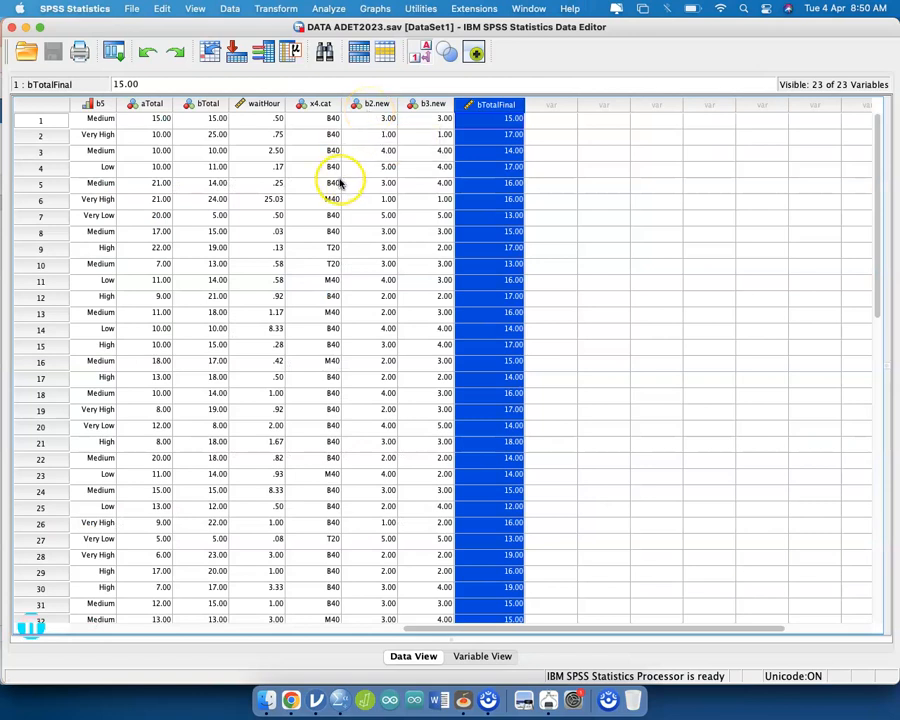
left_click(157, 104)
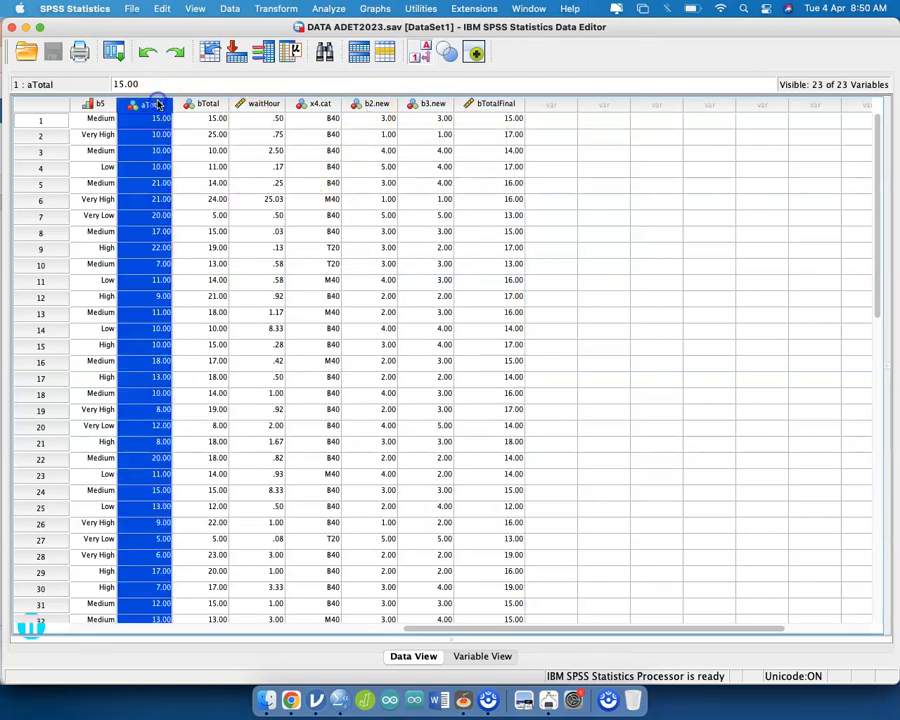
left_click(493, 107)
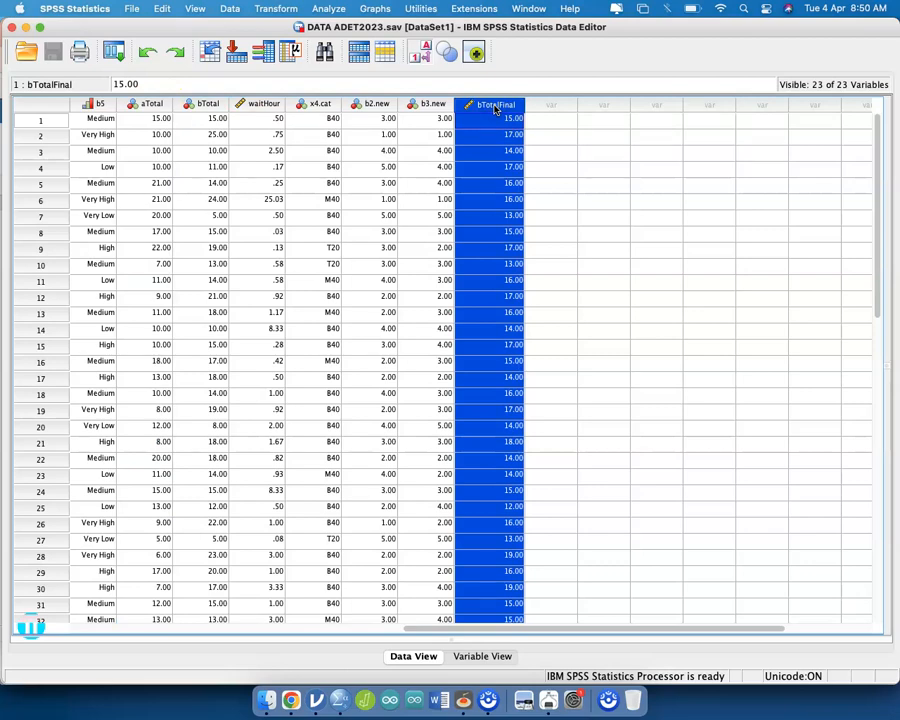
Step: Switch to the jamovi desktop window and open DATA ADET2023.sav from the Downloads folder on this computer
key("ctrl+Up")
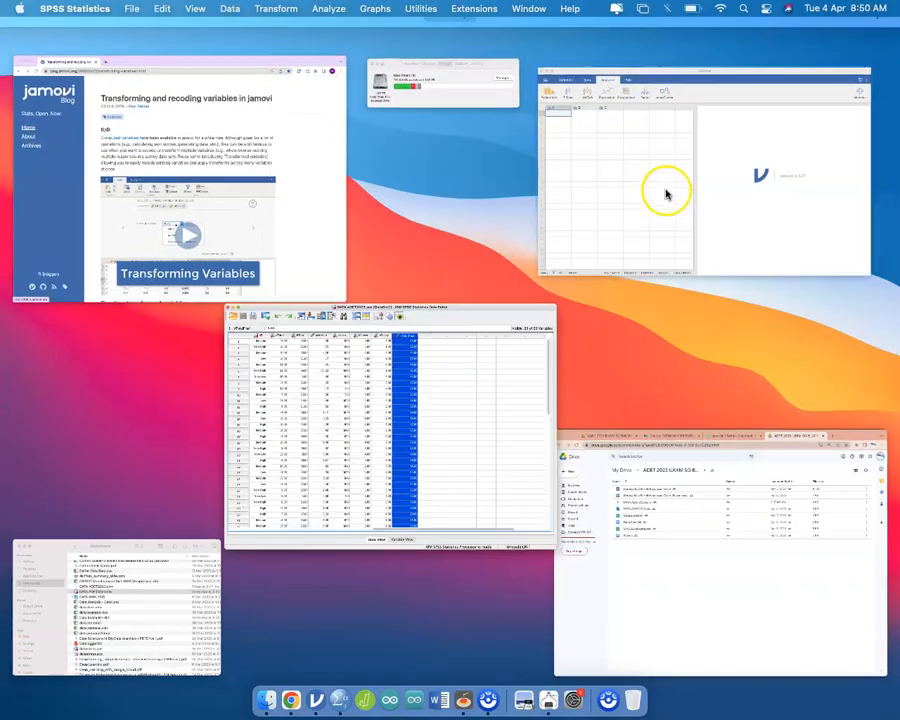
left_click(667, 195)
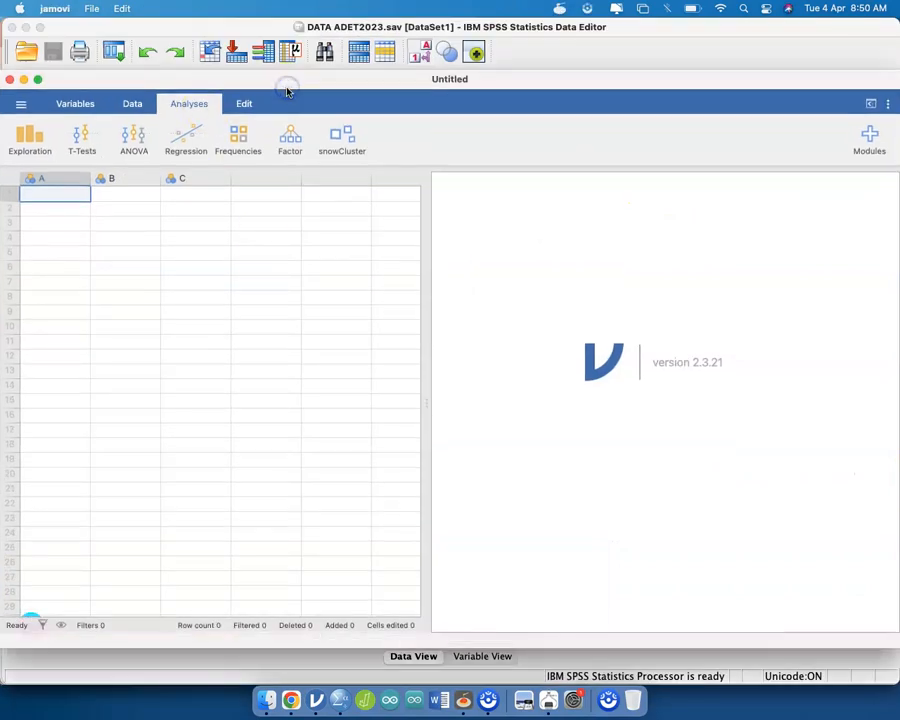
left_click(22, 52)
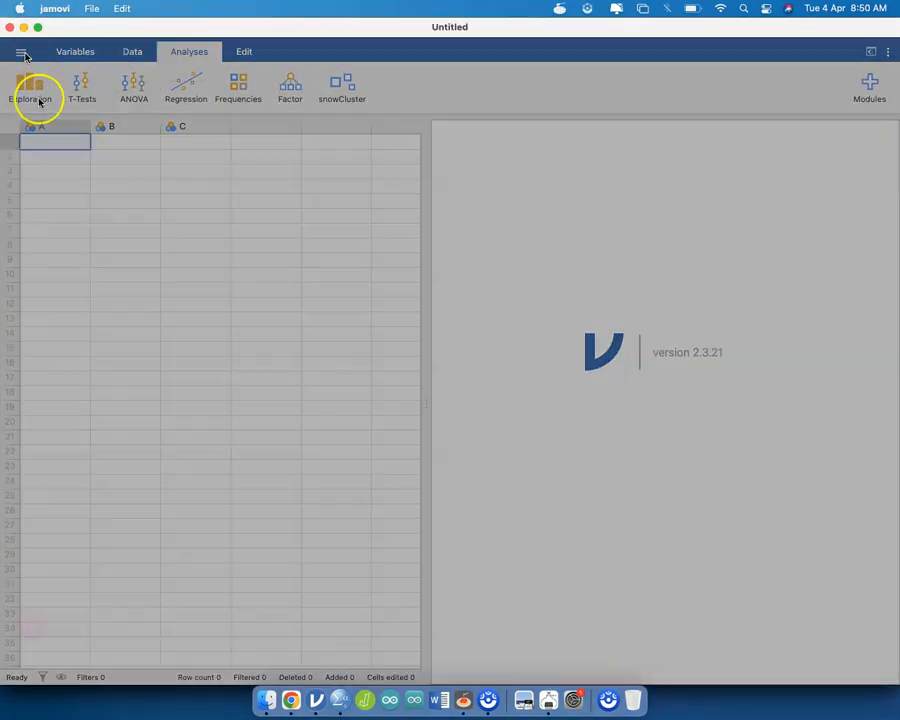
left_click(54, 166)
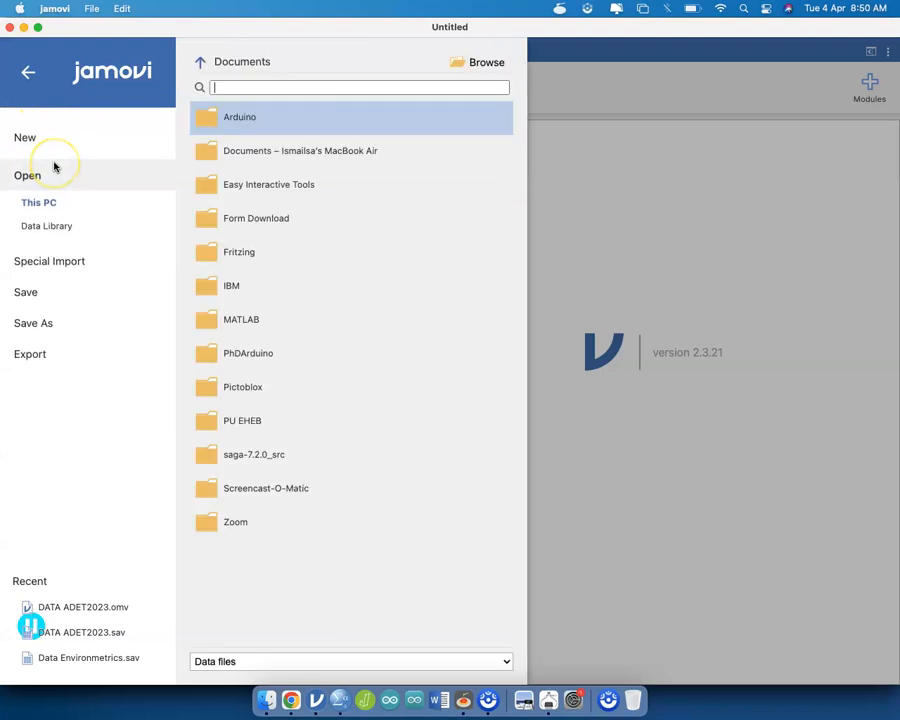
left_click(104, 227)
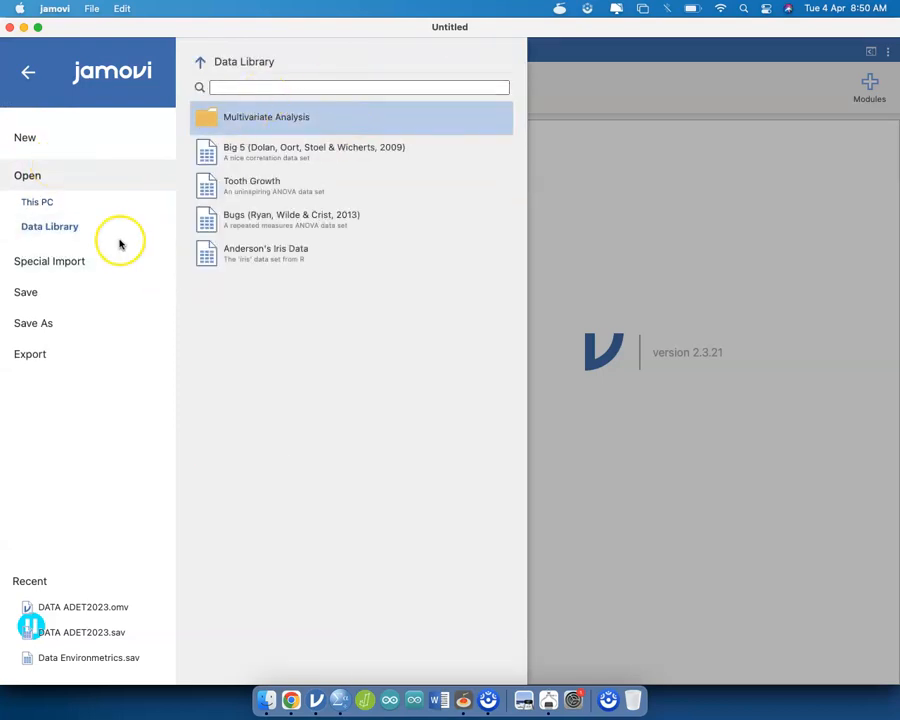
left_click(78, 198)
left_click(479, 63)
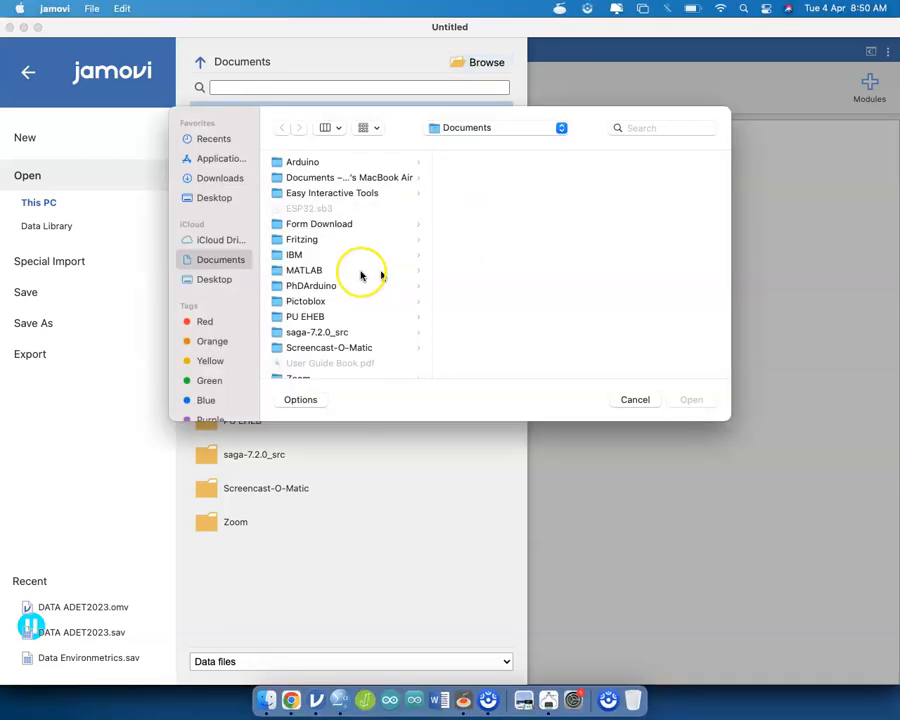
left_click(224, 177)
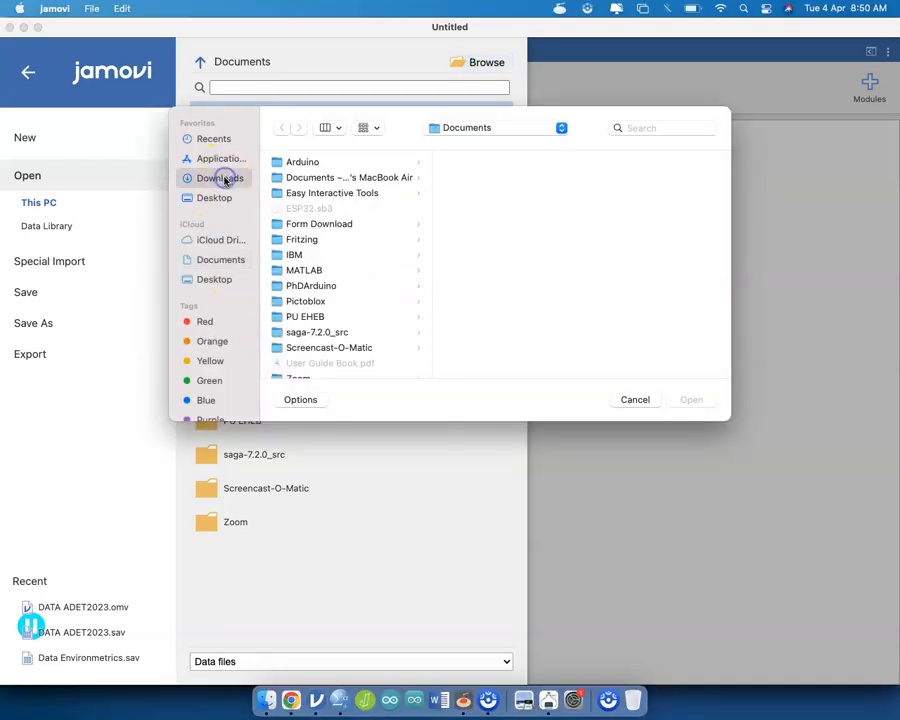
type("data")
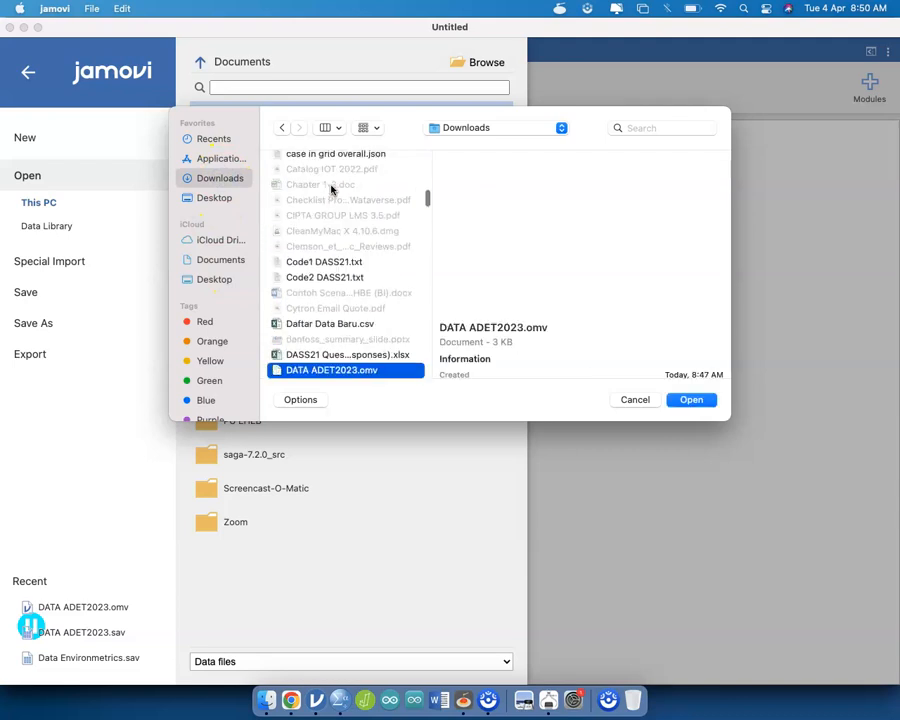
scroll(341, 287, "down", 3)
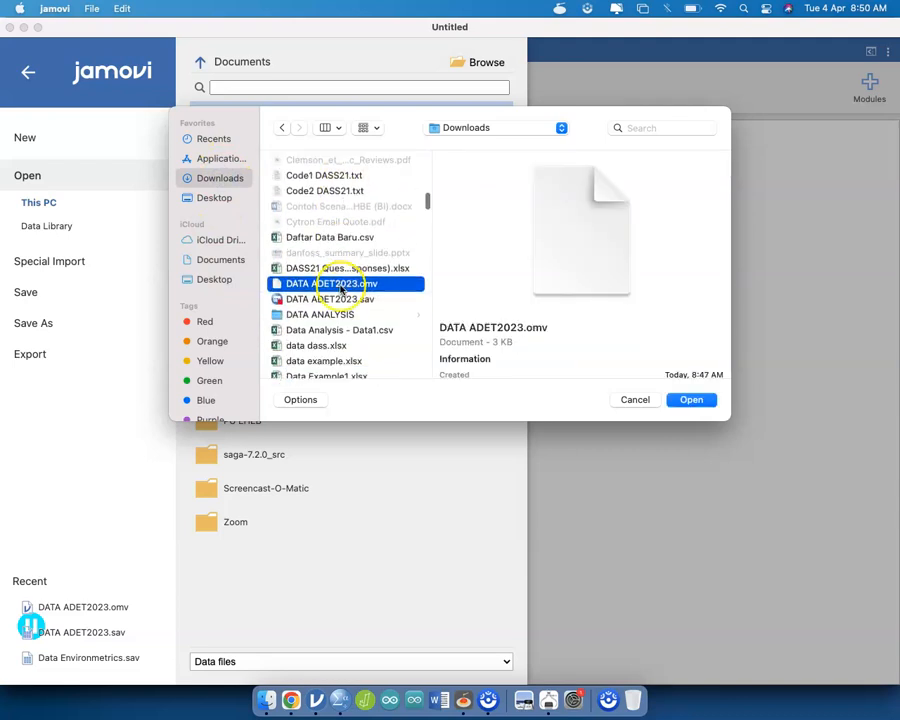
left_click(339, 300)
left_click(690, 399)
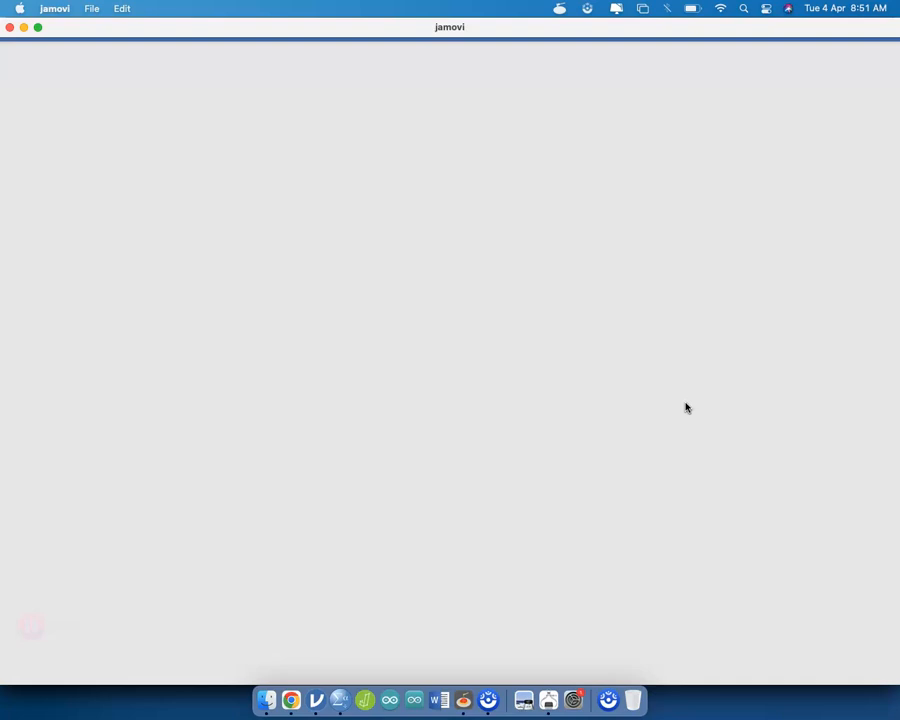
Step: Switch to Google Drive in Chrome, open the Nota Statistik document and close the unneeded social-links tab
key("ctrl+Up")
left_click(360, 363)
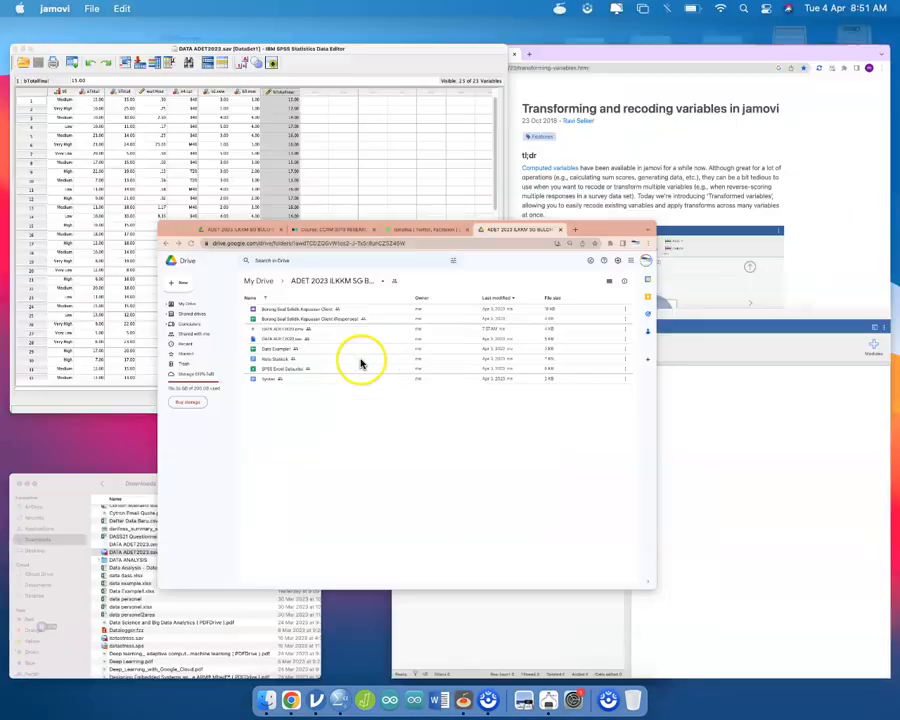
double_click(264, 275)
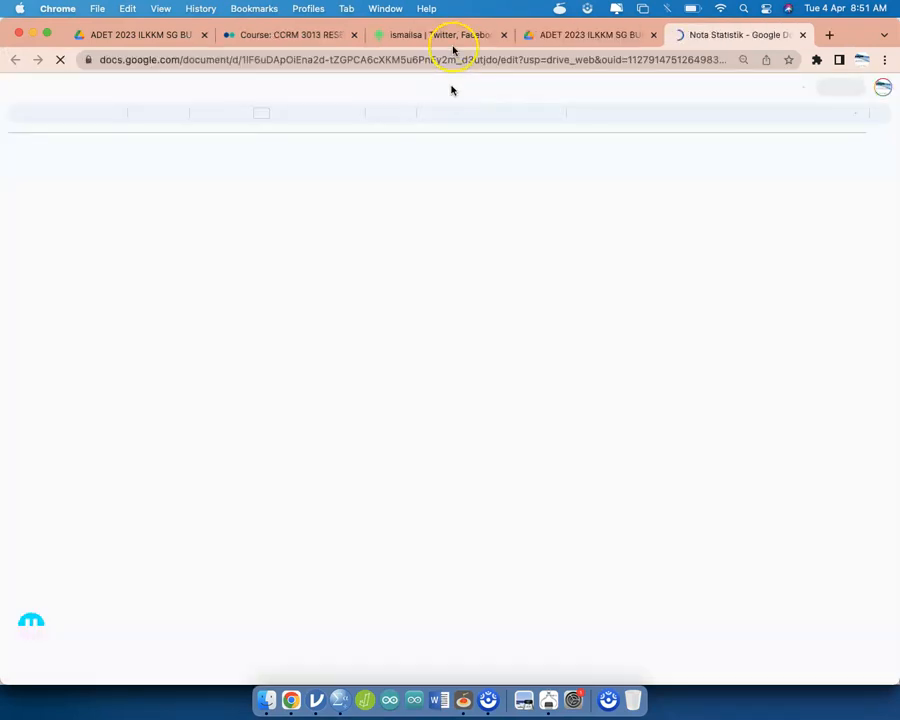
left_click(470, 37)
left_click(501, 38)
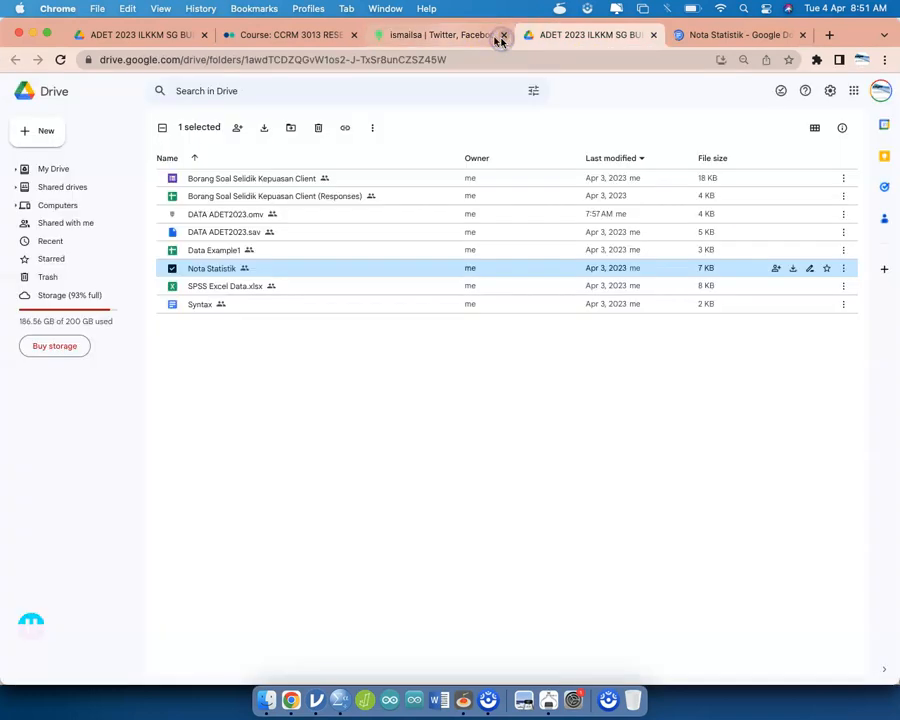
left_click(560, 38)
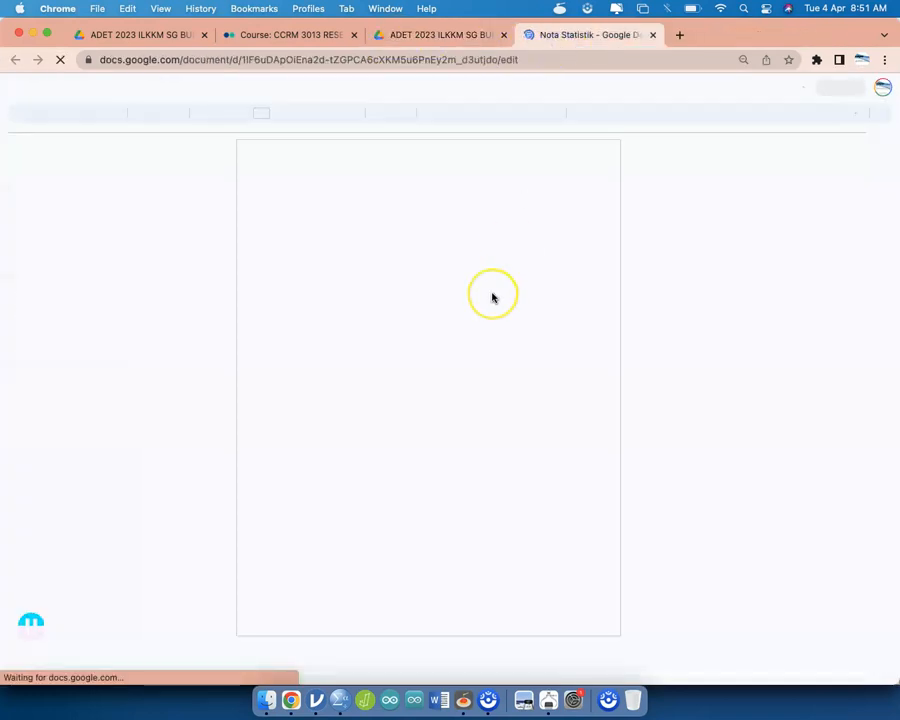
Step: Add the heading "DAY 2" below the last separator line at the end of the Nota Statistik document
scroll(470, 378, "down", 10)
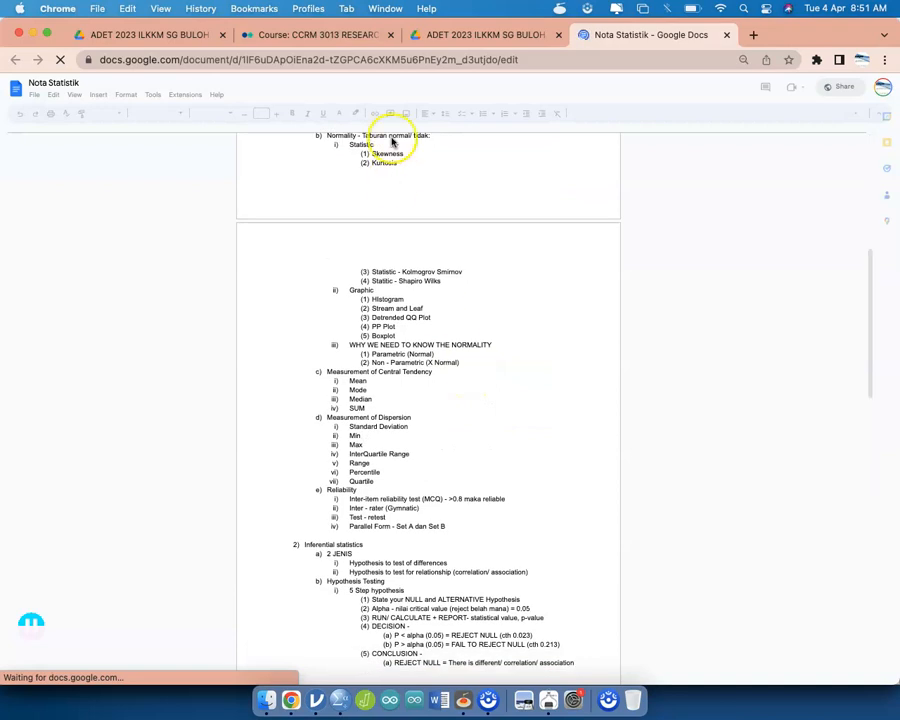
scroll(398, 418, "down", 5)
scroll(398, 424, "down", 15)
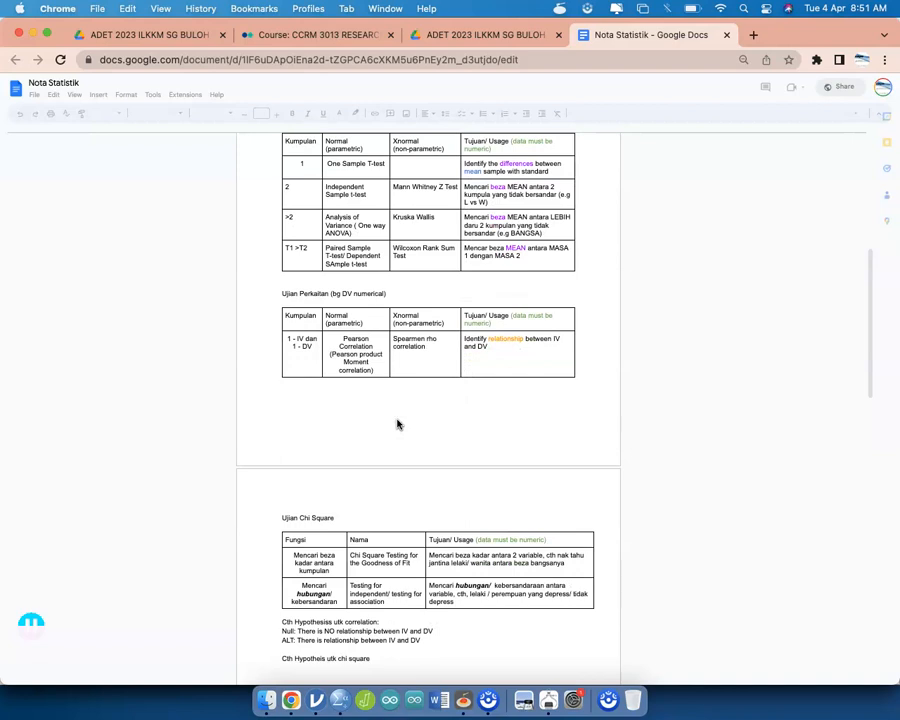
scroll(397, 424, "down", 6)
left_click(388, 400)
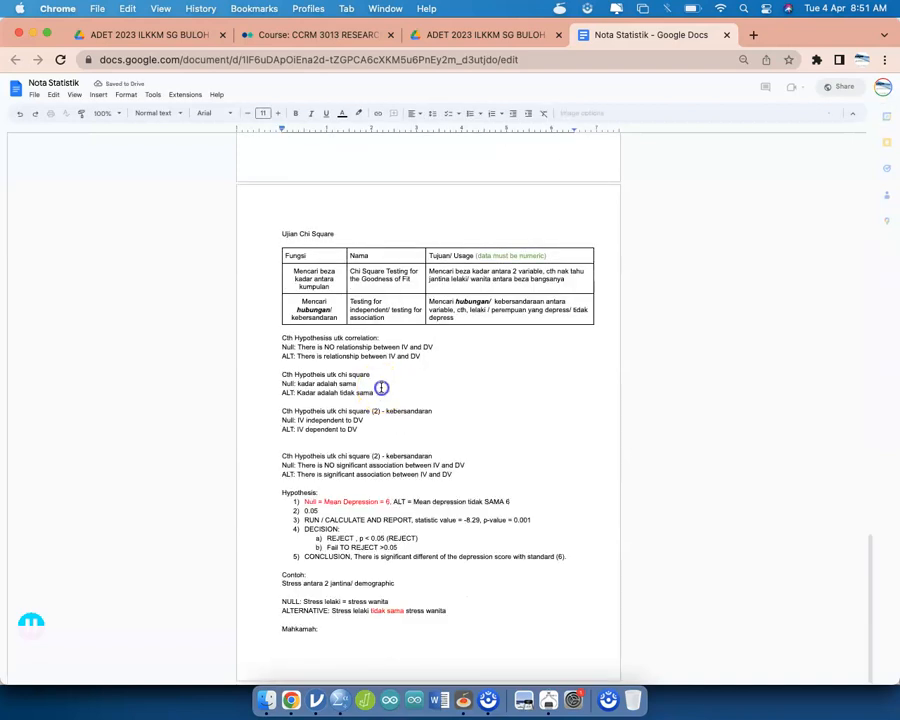
left_click(362, 626)
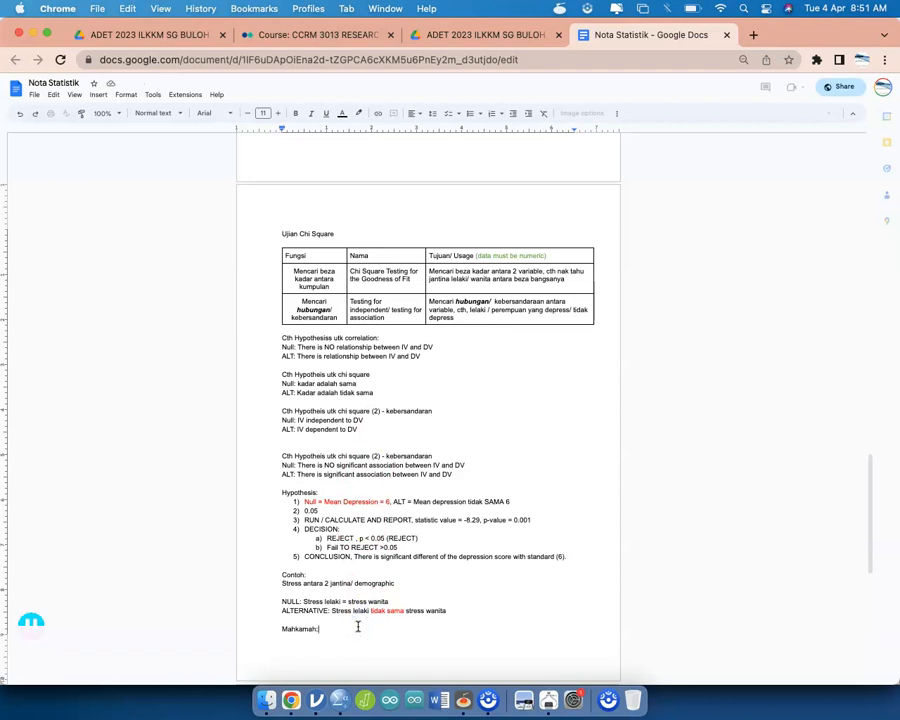
scroll(357, 626, "down", 10)
left_click(406, 486)
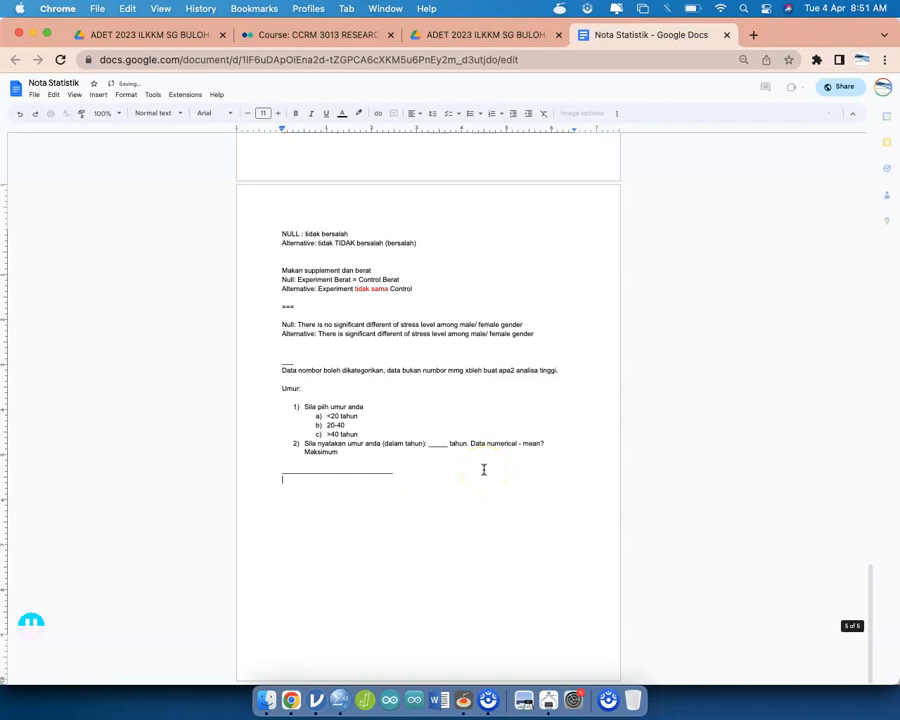
key("Return")
type("DAY 2")
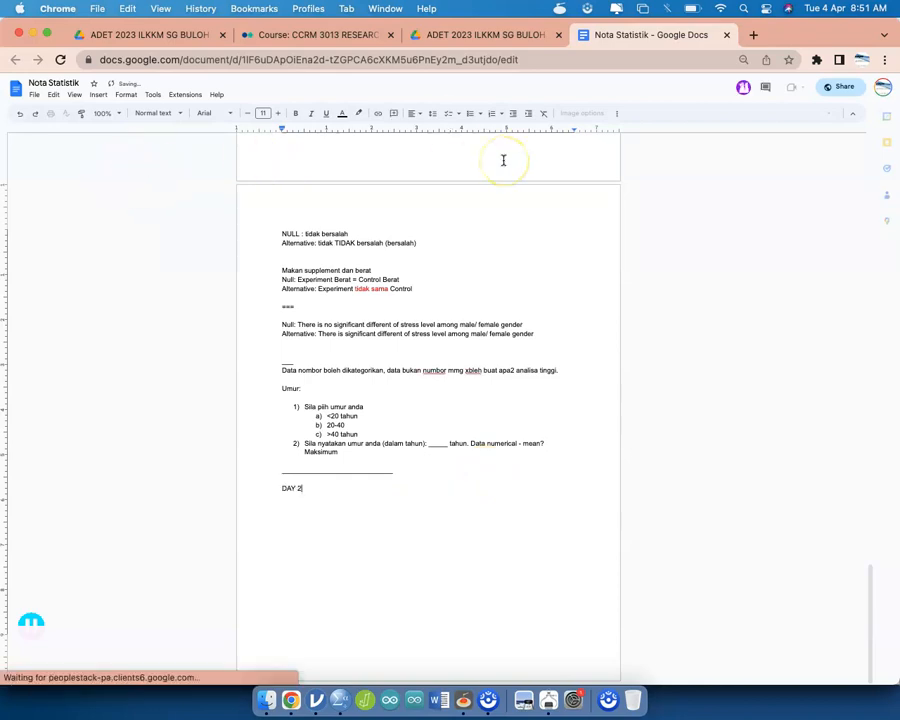
Step: Append the date 4/4/2023 to the "DAY 2" heading
key("super+minus")
key("super+equal")
key("super+equal")
key("super+equal")
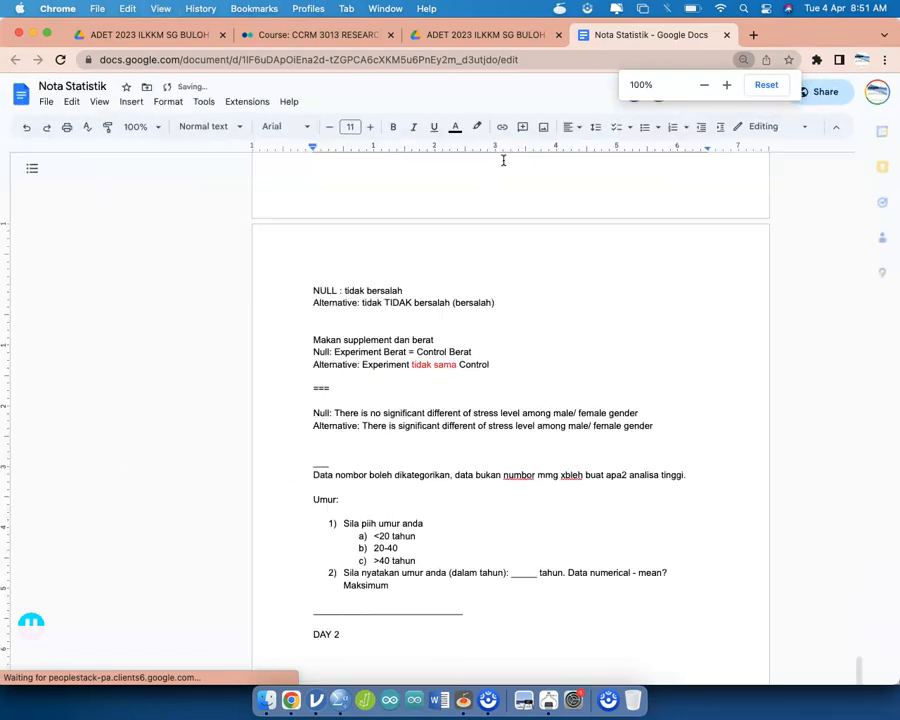
key("super+equal")
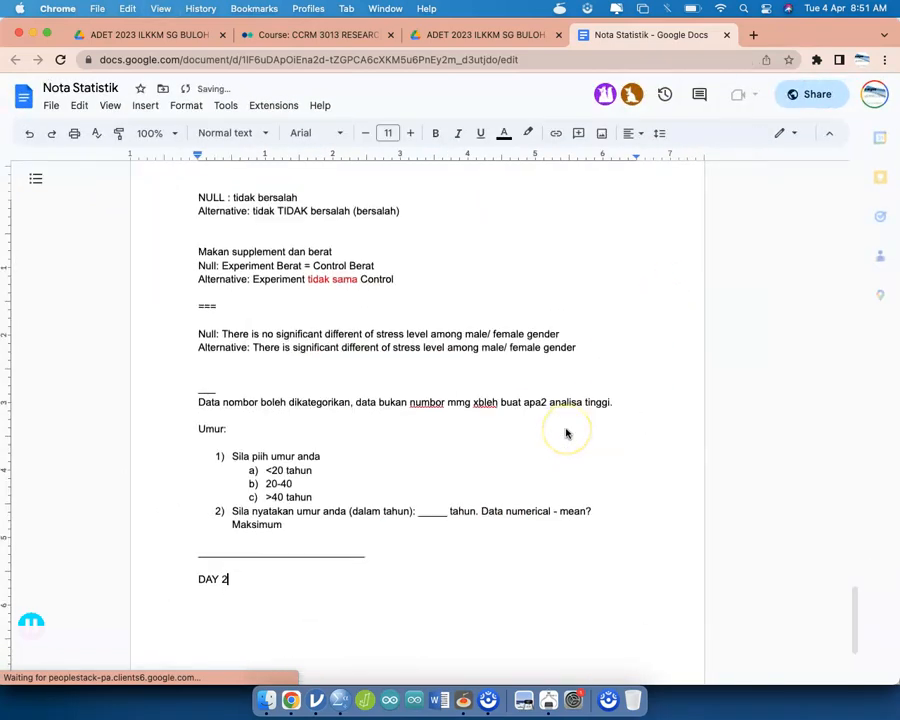
key("super+equal")
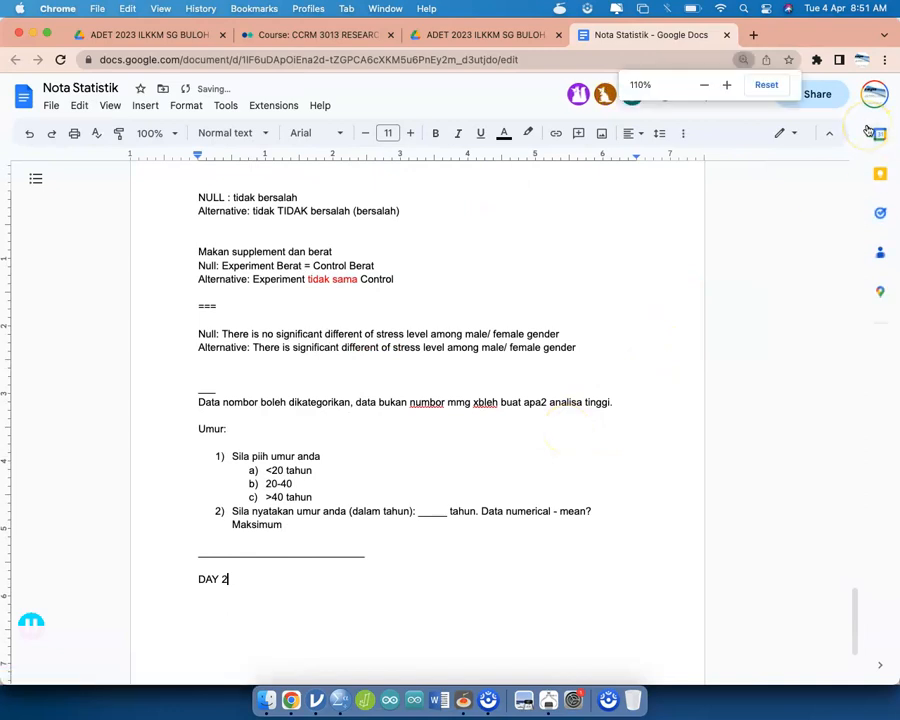
key("super+equal")
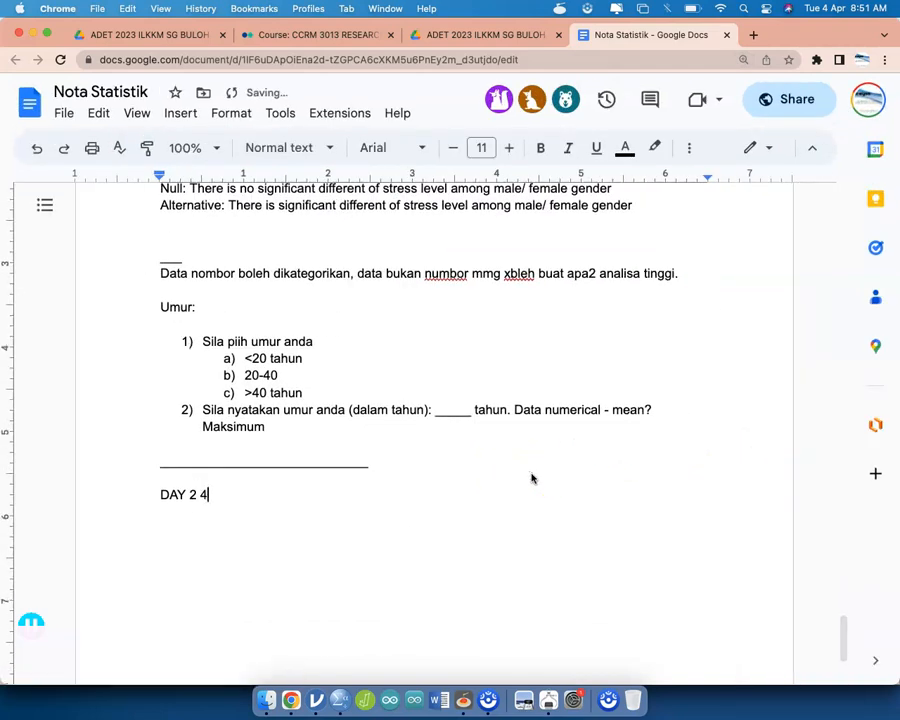
type("2023")
Step: Add "Tajuk: Cross sectional study investigate relationship between socio demographic and environmental factors that influence the stress level among client in Klang Valley Hospital" below the heading
key("Return")
key("Return")
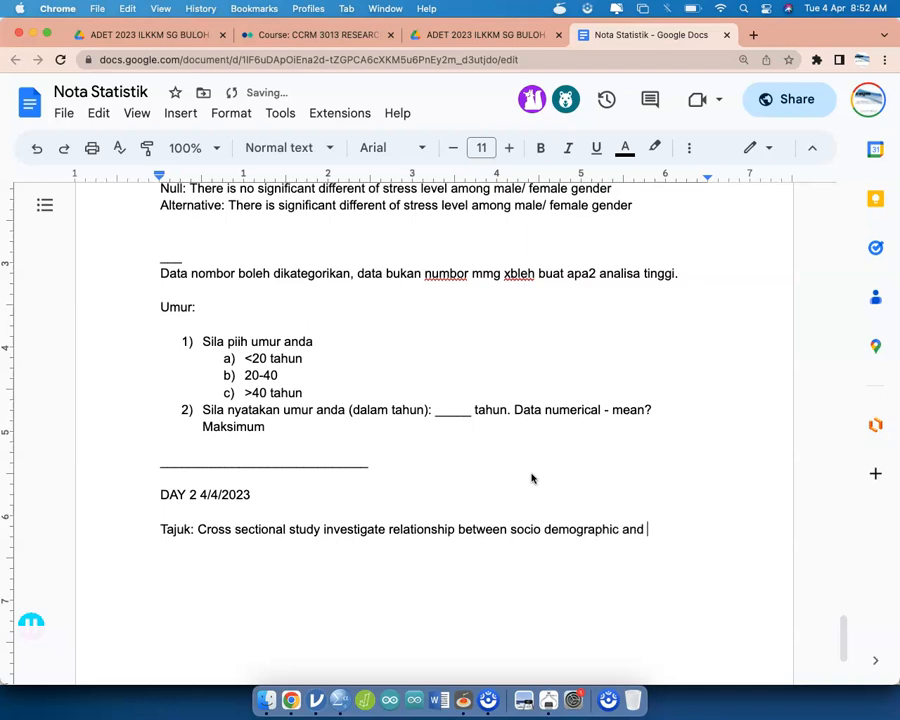
type("nmental factors that influence the stress level among client in Klang Valley Hospi")
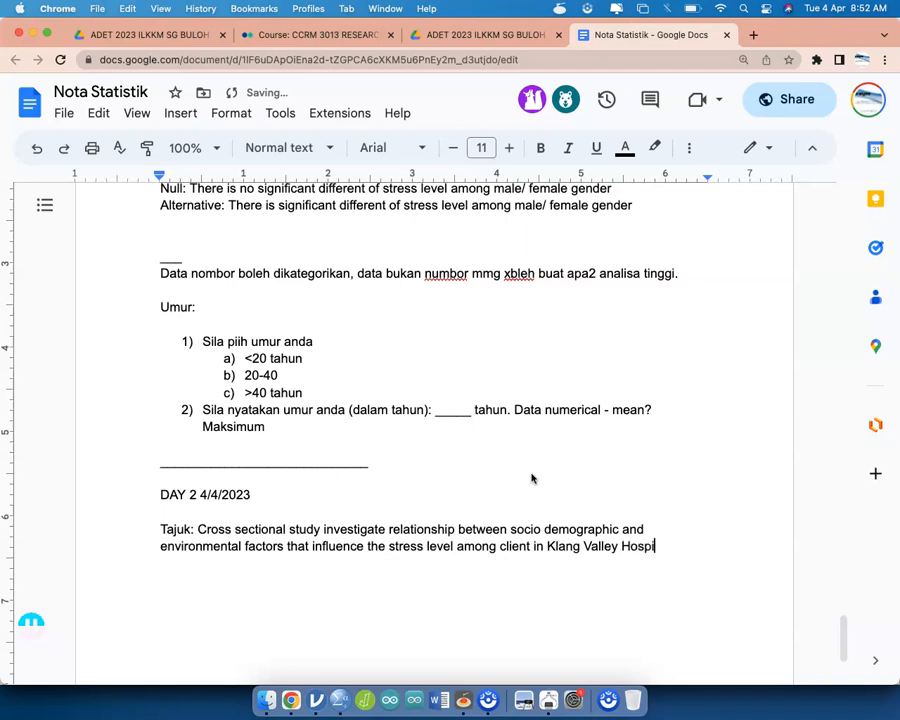
Step: Add the line "SD, SG, LC, IV, DV" below the study title, separated by a blank line
key("Return")
key("Return")
type("SD, SG, LC, IV, DV")
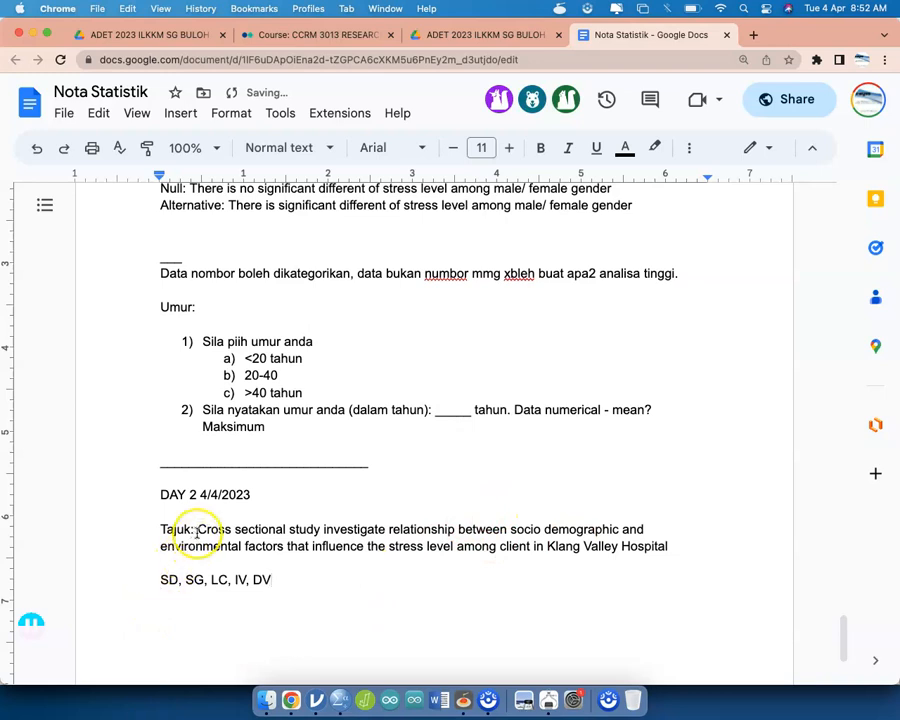
Step: Color the phrases "socio demographic" and "environmental factors" in the Day 2 study title light blue
left_click_drag(198, 529, 381, 515)
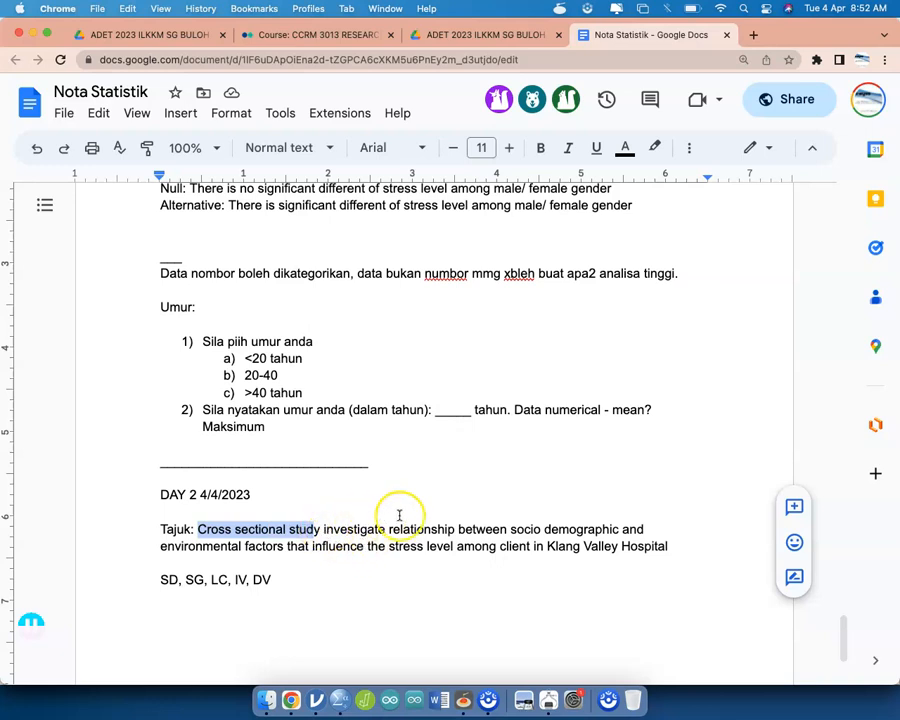
left_click_drag(466, 529, 598, 534)
left_click_drag(510, 529, 618, 530)
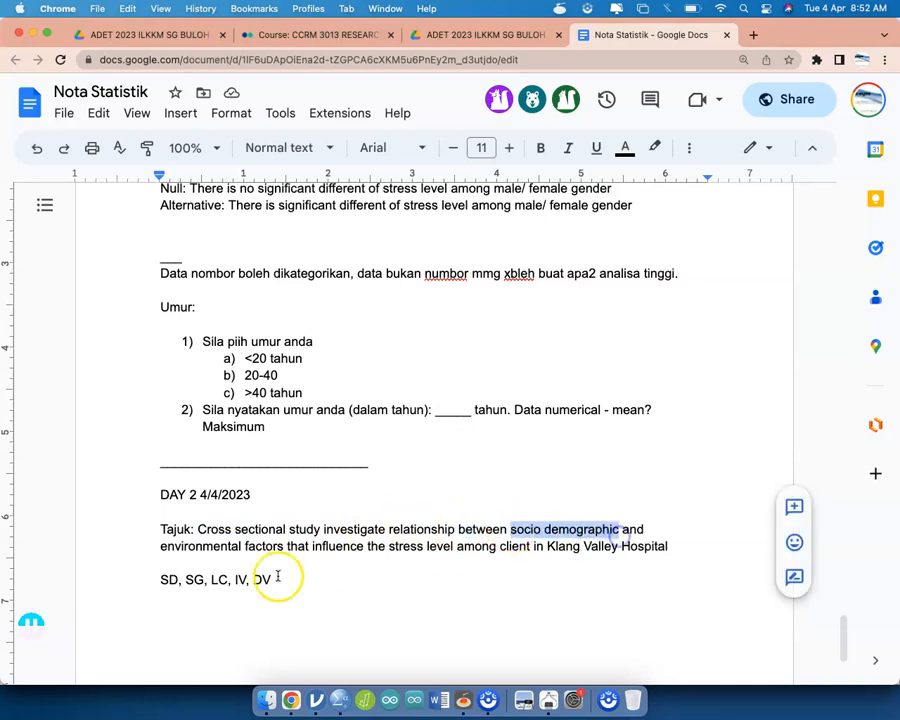
left_click_drag(160, 546, 285, 546)
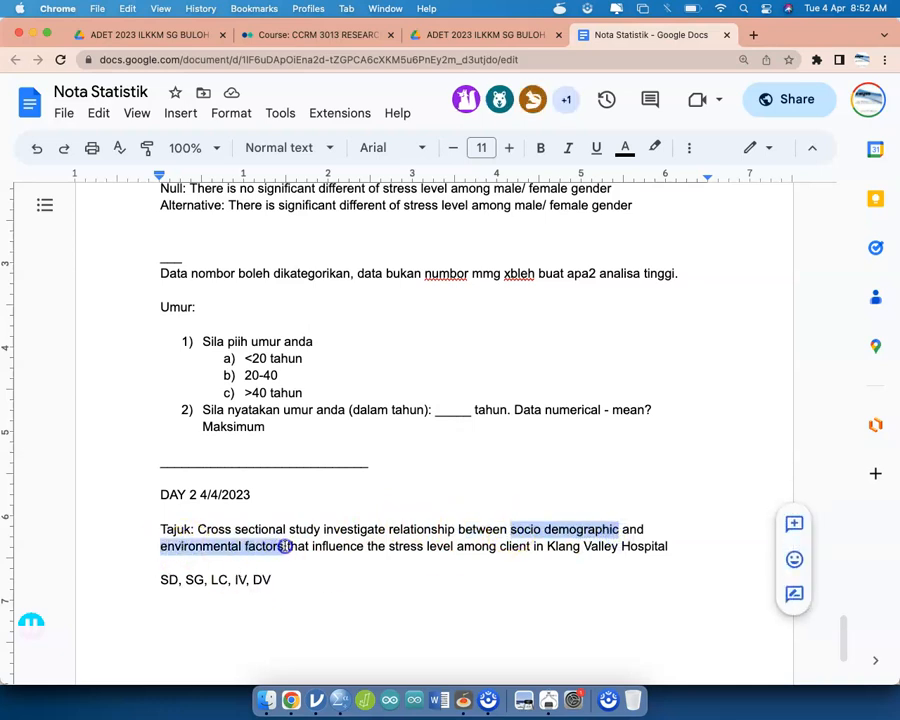
left_click(618, 151)
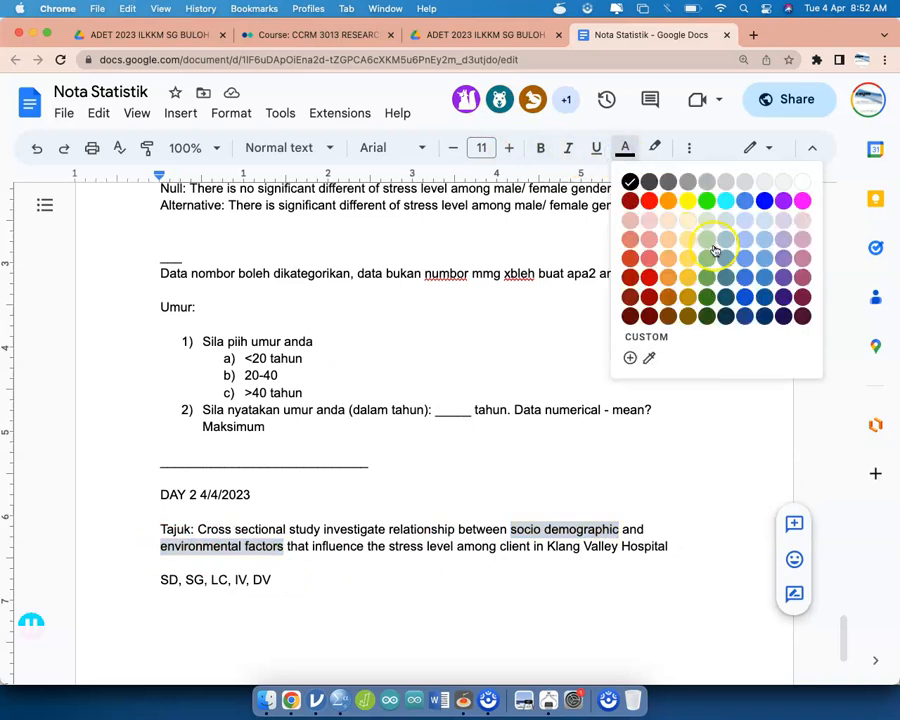
left_click(744, 262)
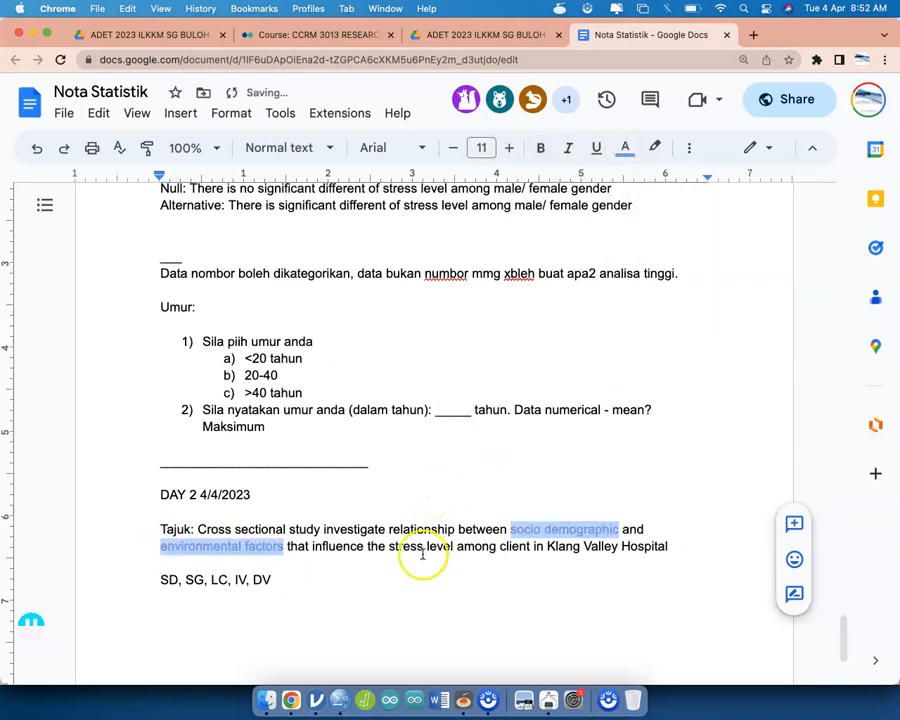
Step: Color the word "stress" in the Day 2 study title green
left_click(388, 546)
left_click_drag(388, 546, 421, 546)
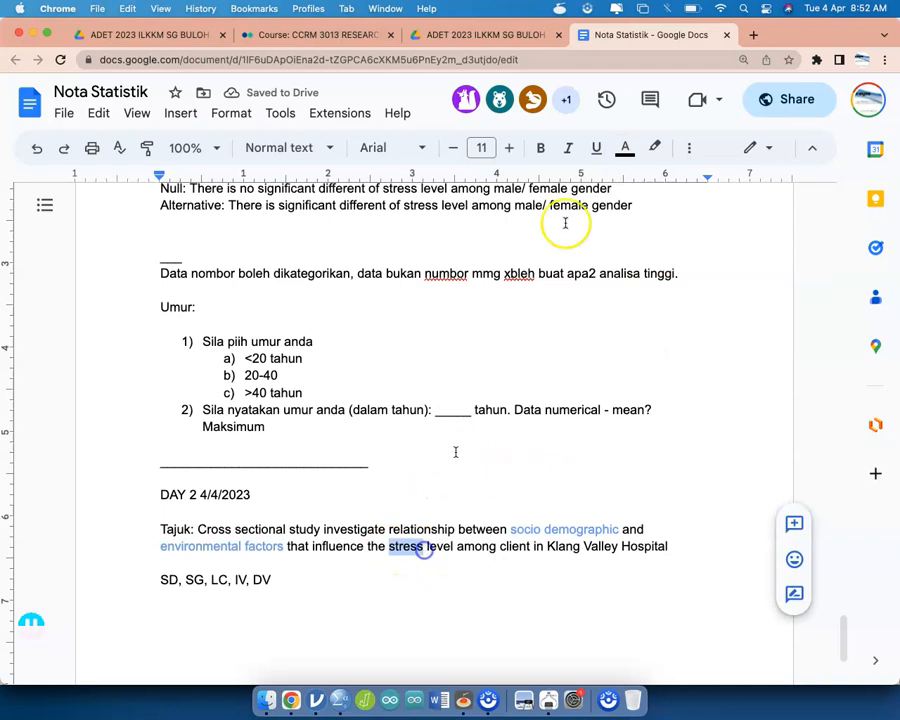
left_click(624, 150)
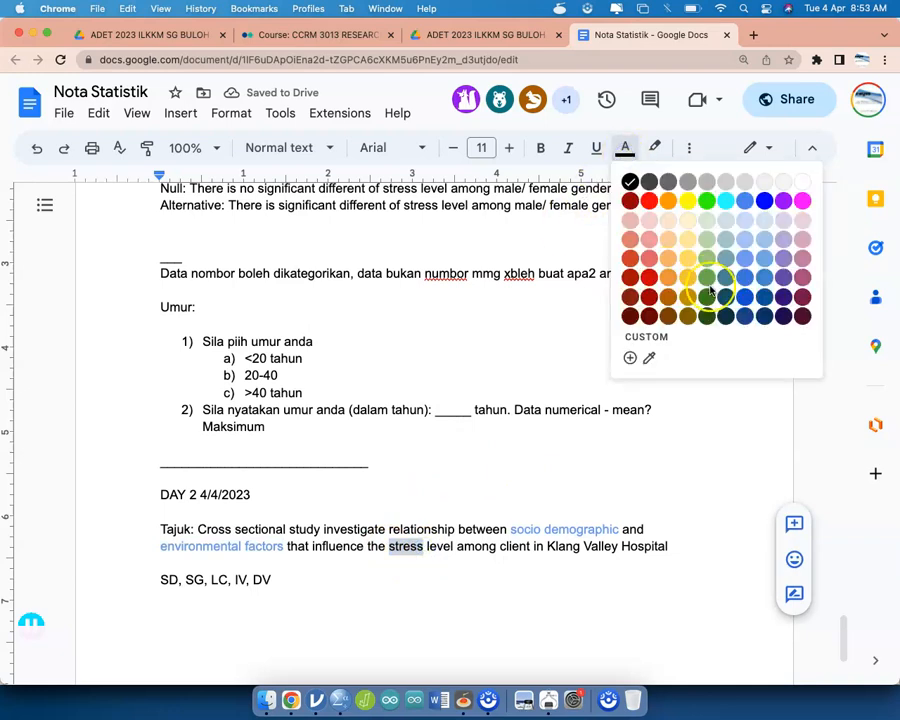
left_click(744, 262)
Step: Color the word "client" in the study title dark blue
left_click_drag(500, 546, 533, 546)
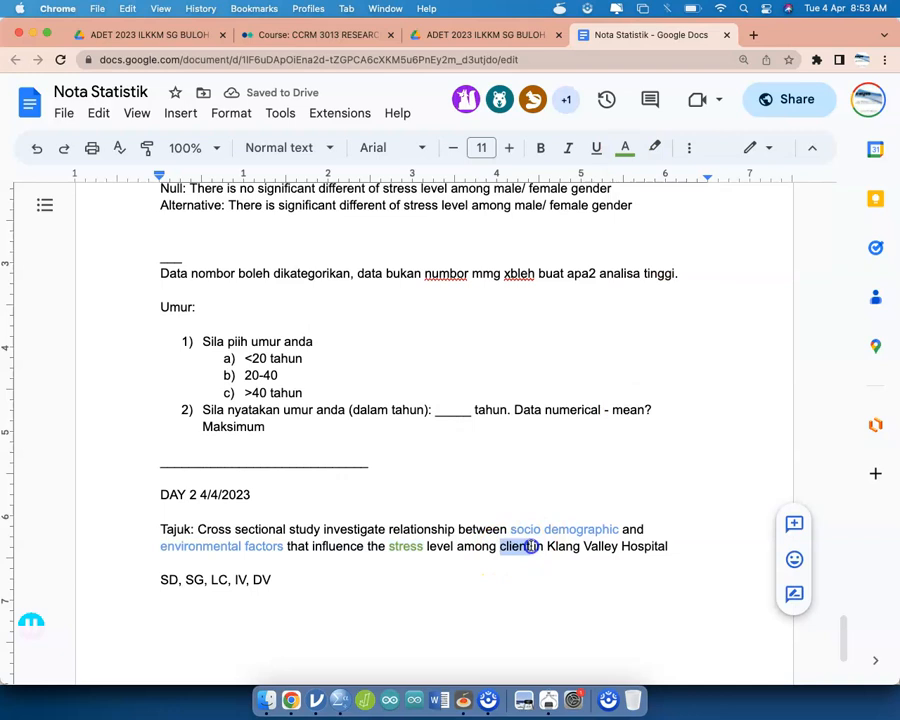
left_click(624, 150)
left_click(763, 297)
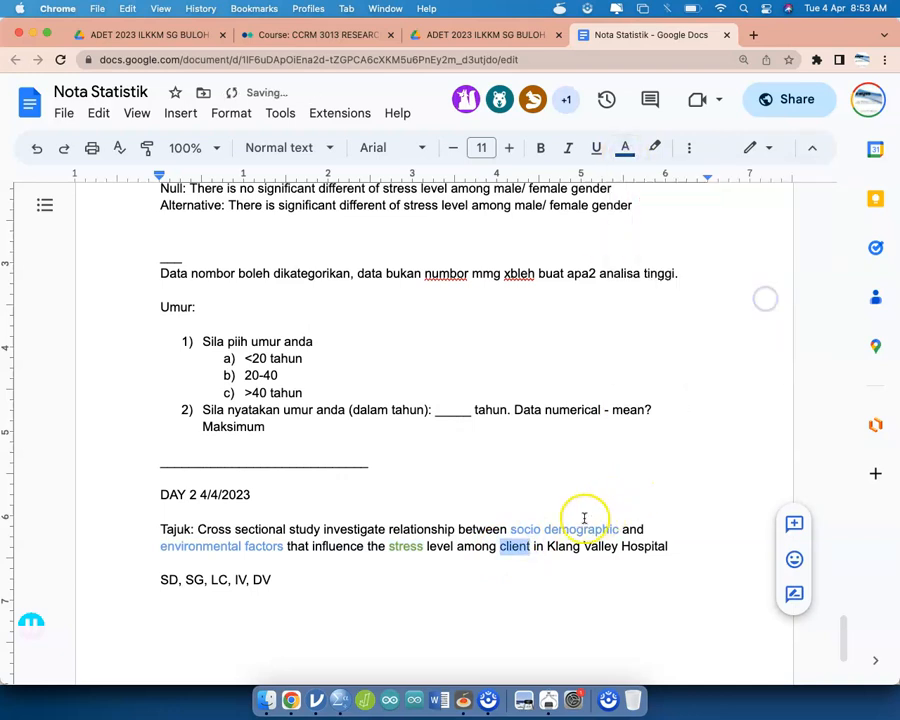
Step: Color the phrase "Klang Valley Hospital" at the end of the study title dark magenta
left_click(578, 555)
left_click_drag(549, 546, 666, 546)
left_click(624, 148)
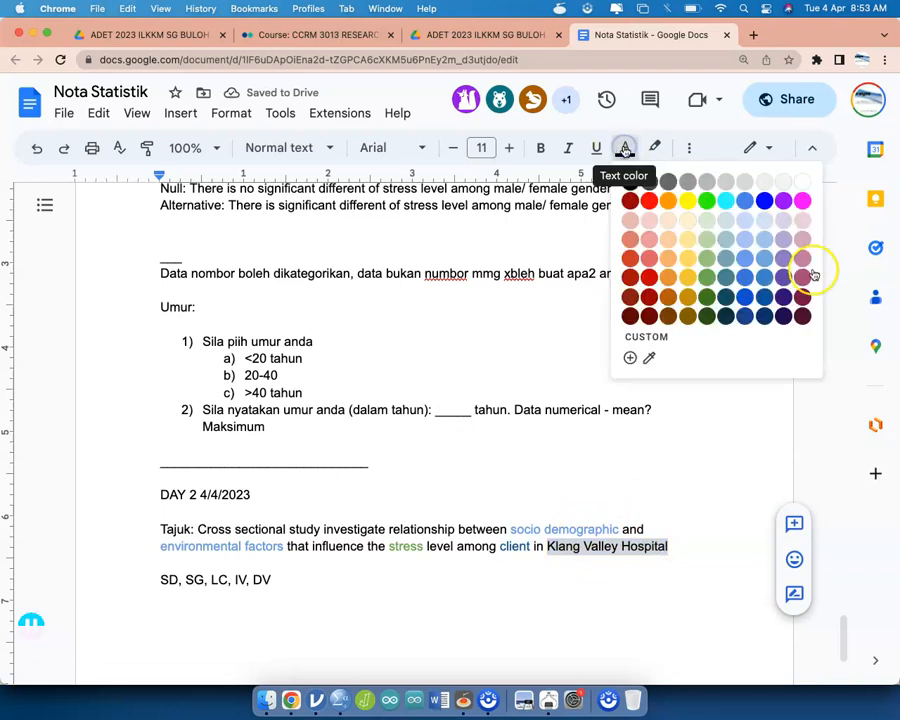
left_click(802, 280)
Step: Color the phrase "Cross sectional study" at the start of the study title purple
left_click_drag(197, 529, 325, 528)
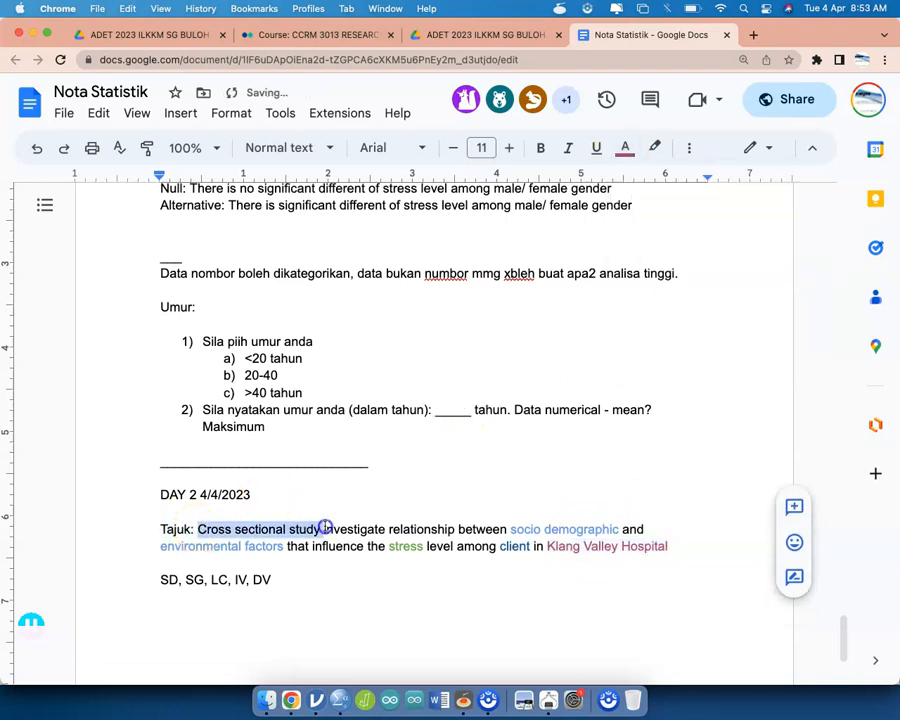
left_click(627, 148)
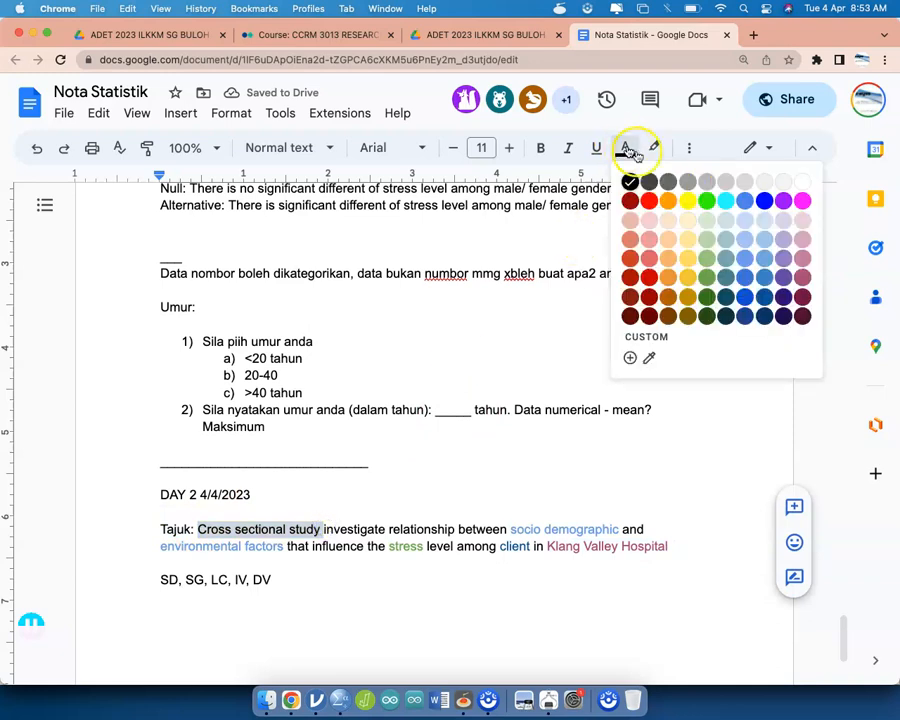
left_click(783, 201)
left_click(552, 472)
scroll(553, 472, "down", 4)
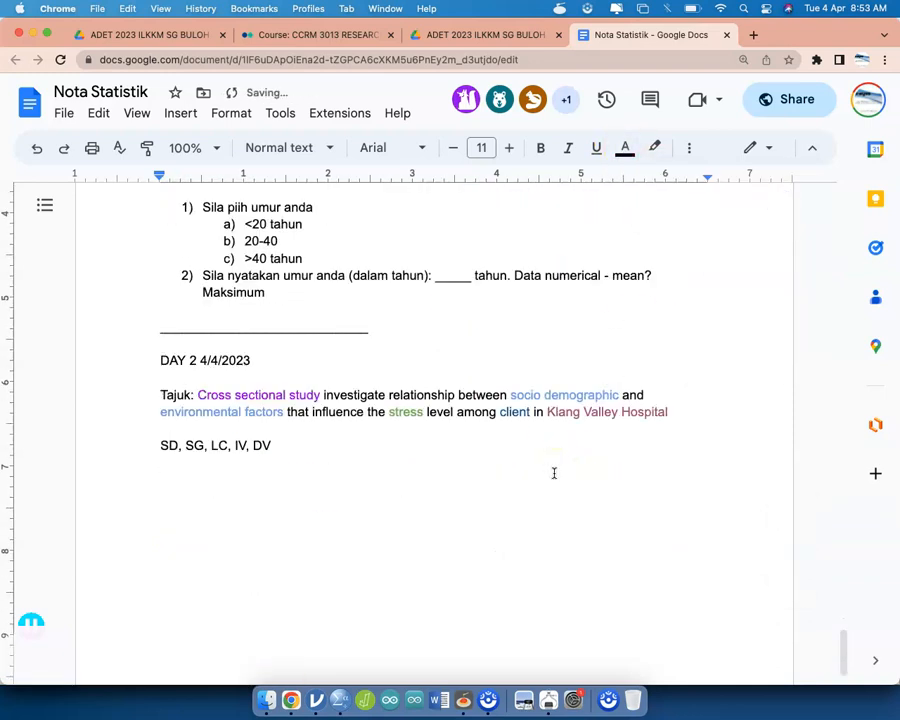
Step: Add the heading "Research Problem:" after a blank line below "SD, SG, LC, IV, DV" and start a list numbered 1) under it
left_click(416, 457)
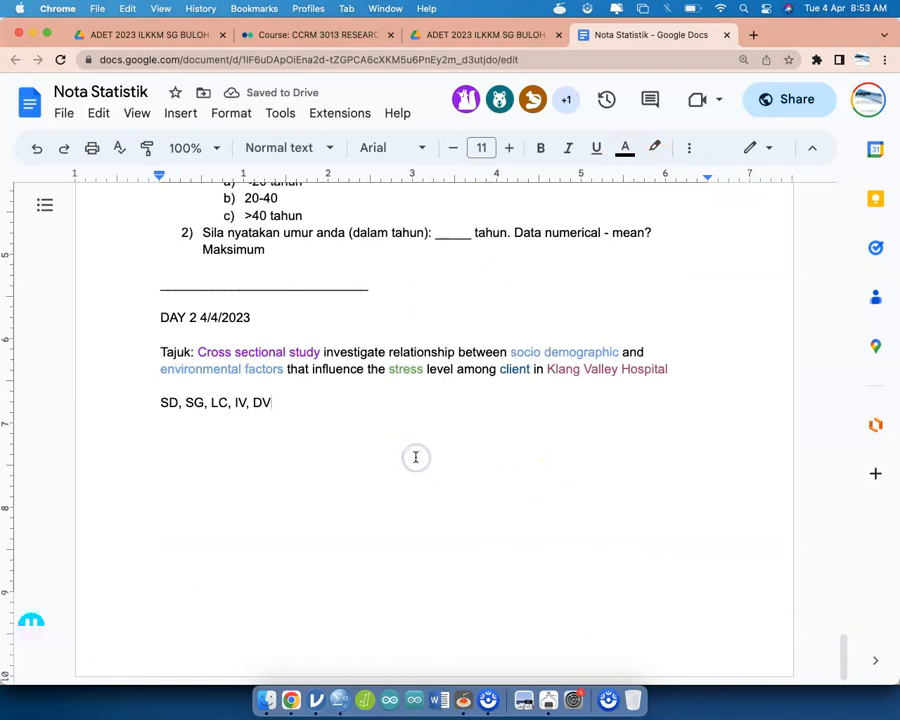
key("Return")
key("Return")
type("Resear")
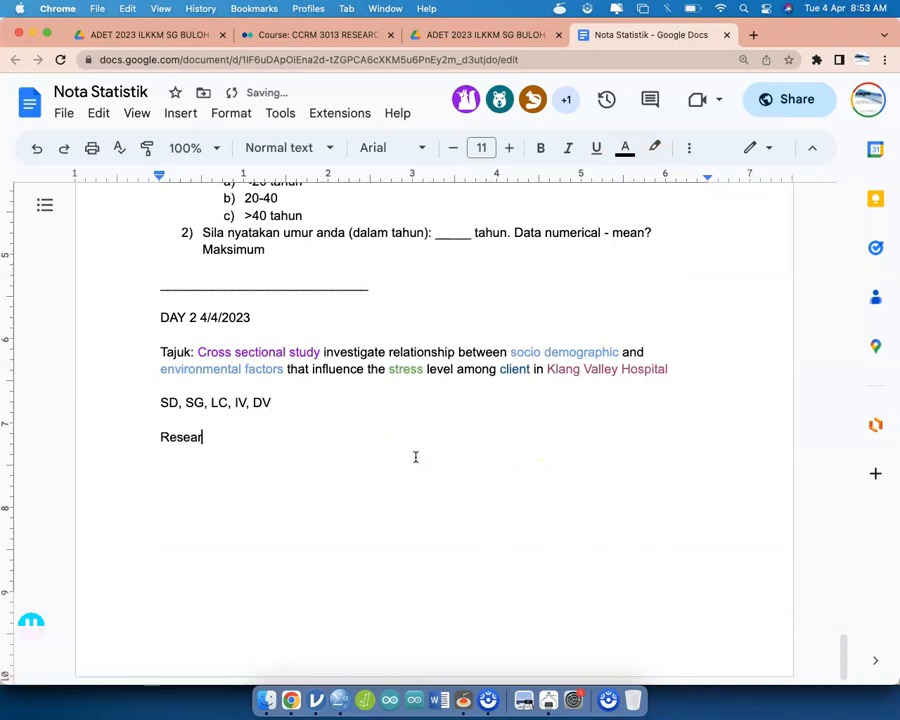
type("ch Problem:")
key("Return")
type("1) ")
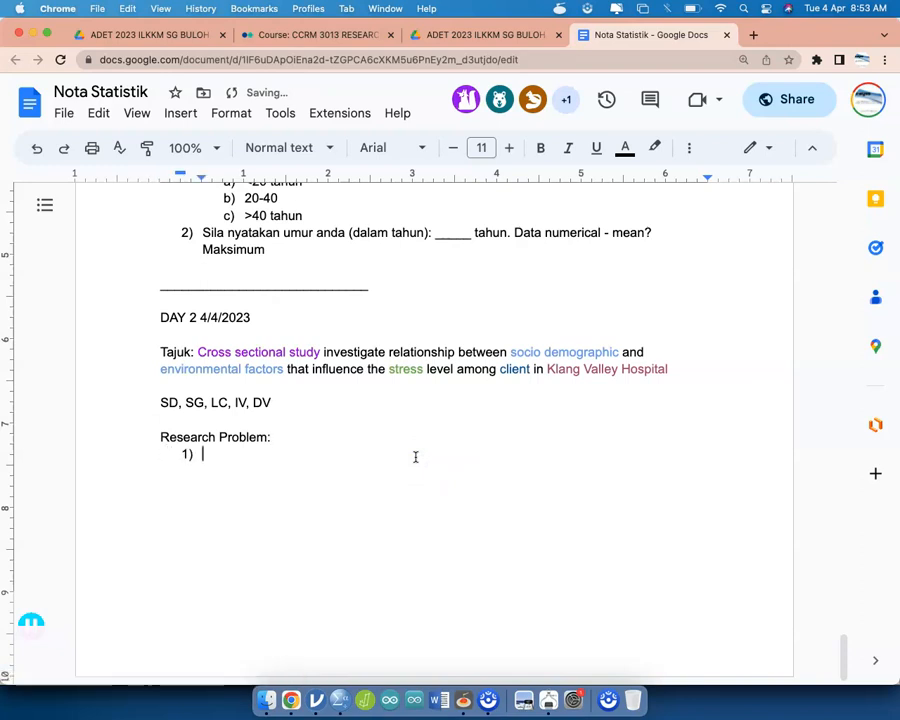
Step: Write "What is the level of stress among respondent" as the first research problem in the numbered list
type("What is the ")
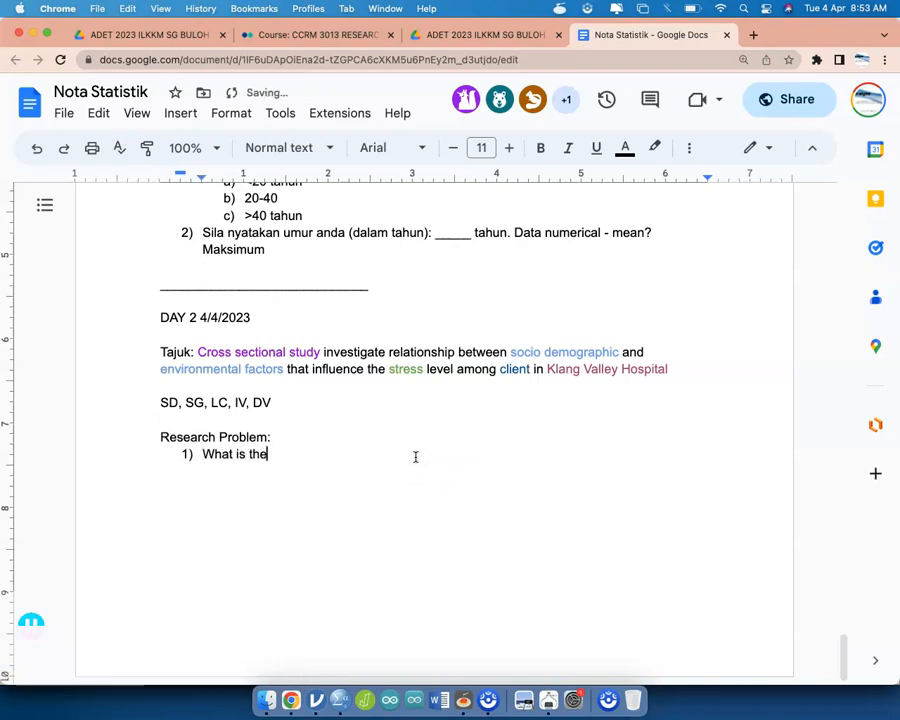
type("level of stres")
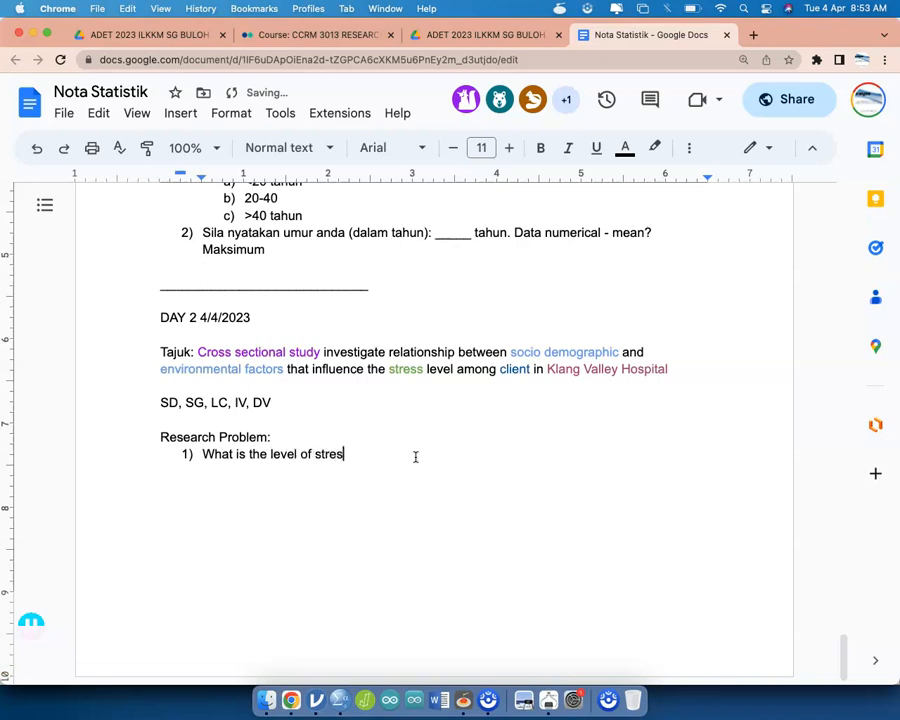
type("s among ")
type("respodnents")
key("BackSpace")
key("BackSpace")
key("BackSpace")
key("BackSpace")
key("BackSpace")
key("BackSpace")
type("ndent")
key("Return")
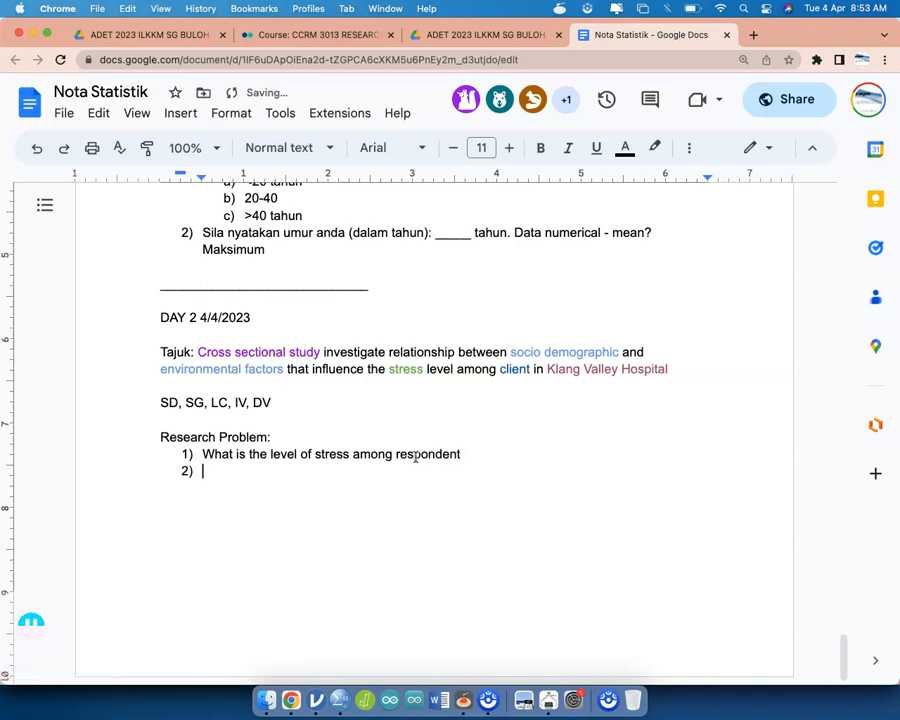
Step: Write "What is the factor influence the stress in term of socio demographic" as the second research problem
type("What is the factor influence the stress ")
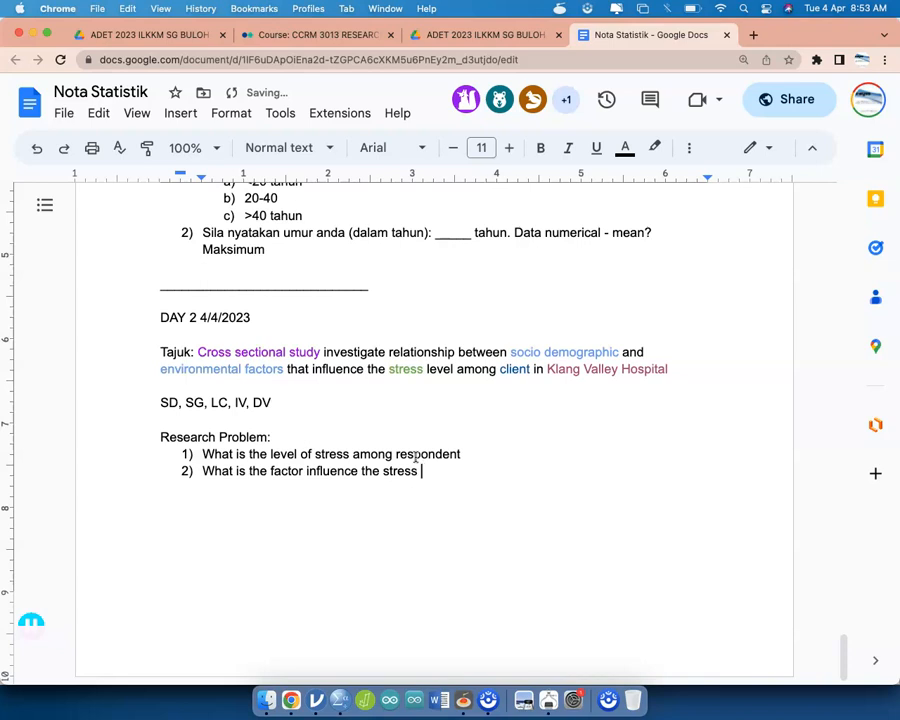
type("in term of socio demogorahic")
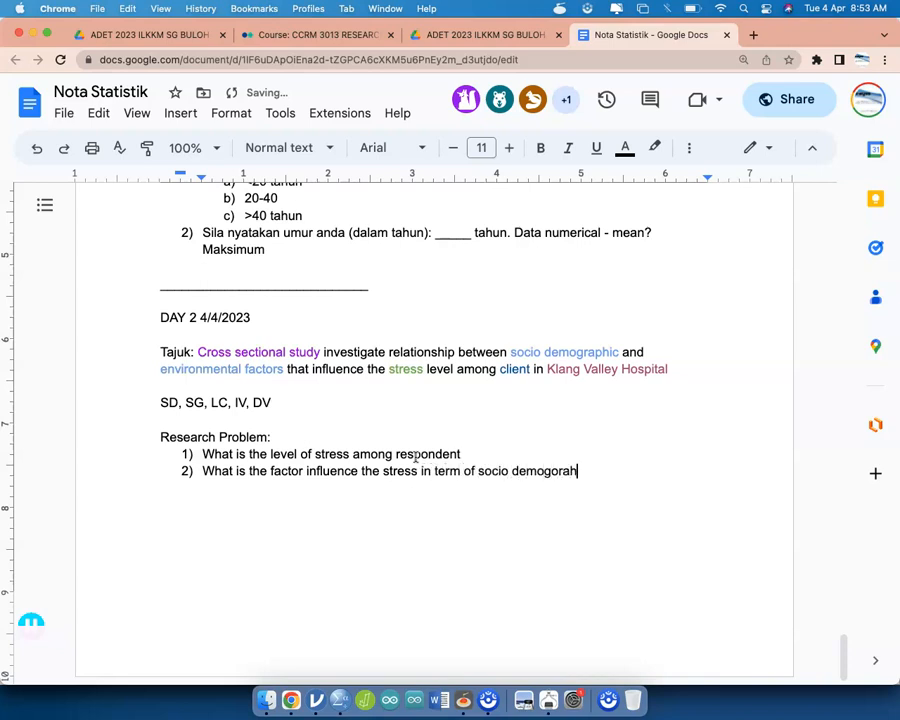
key("BackSpace")
key("BackSpace")
key("BackSpace")
key("BackSpace")
key("BackSpace")
key("BackSpace")
type("raphic")
key("Return")
Step: Add "What is the factor influence the stress in term of environment" as the third research problem, reusing the second item's wording, and end the list
type("What is")
left_click_drag(613, 476, 249, 474)
key("super+c")
left_click(262, 489)
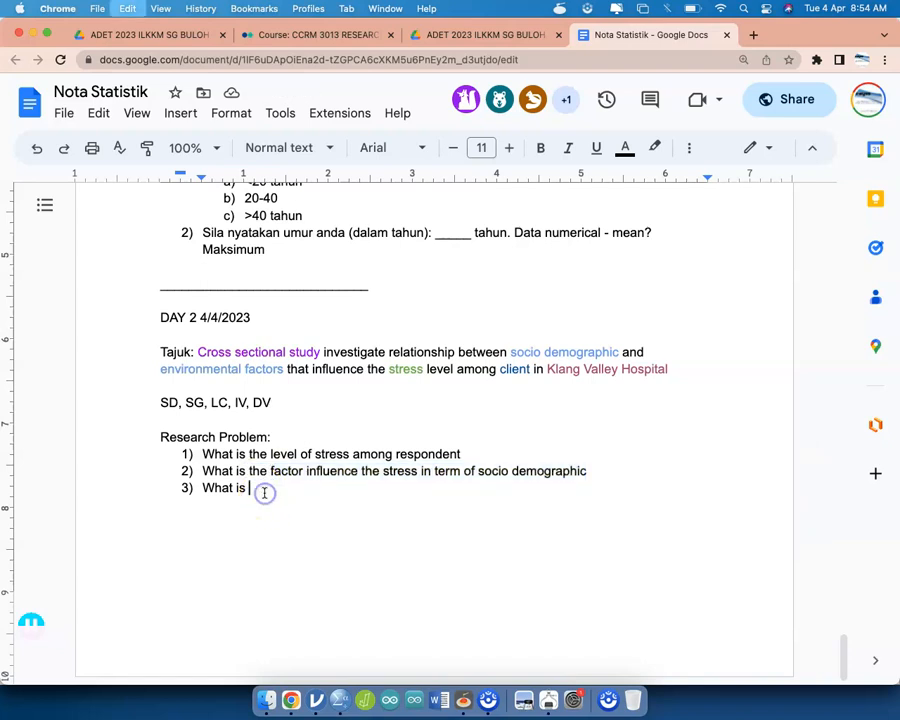
key("super+v")
left_click_drag(590, 489, 480, 496)
type("environmen")
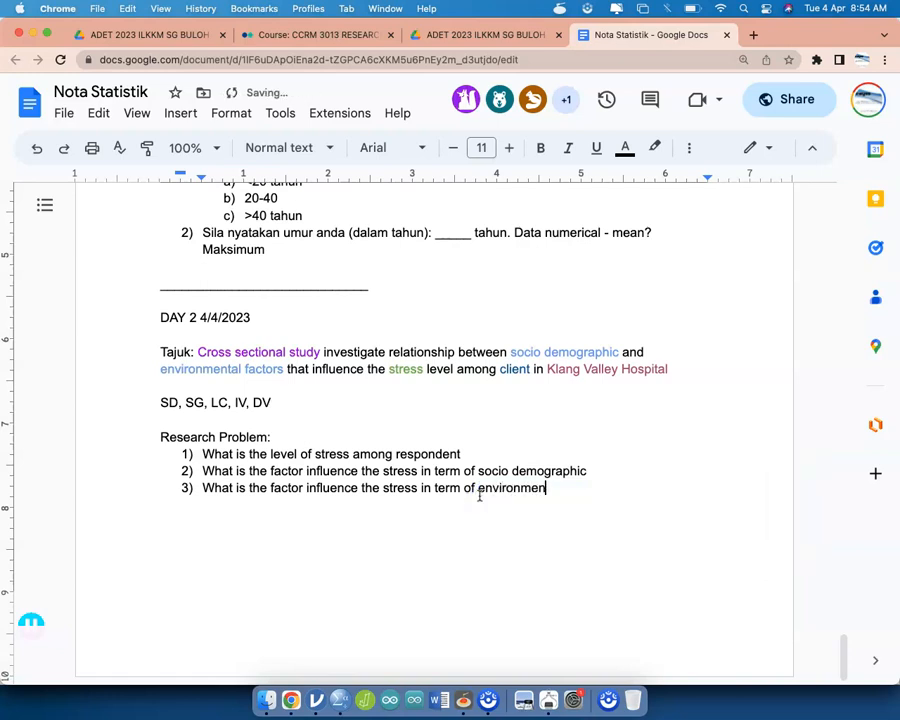
type("t")
key("Return")
key("Return")
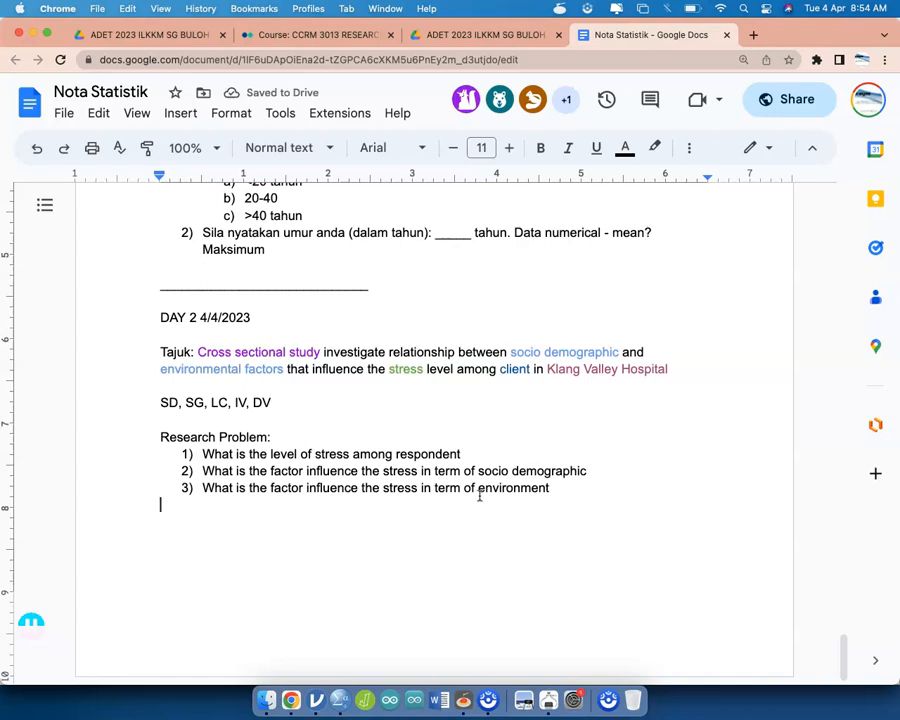
Step: Add the heading "Research Objective:" after a blank line below the list, followed by the line "General Objectives -"
key("Return")
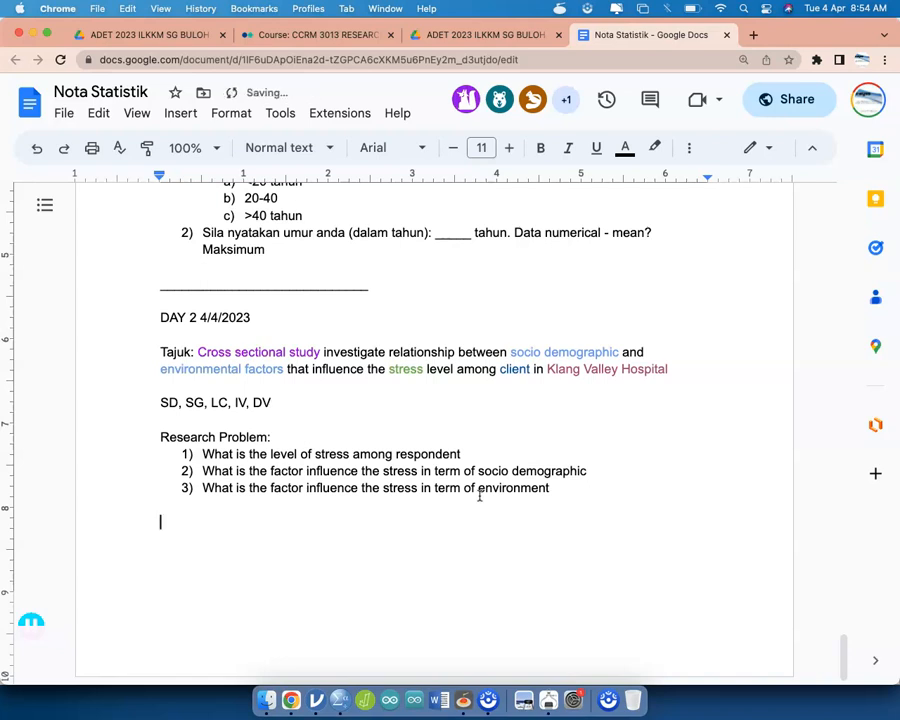
type("O")
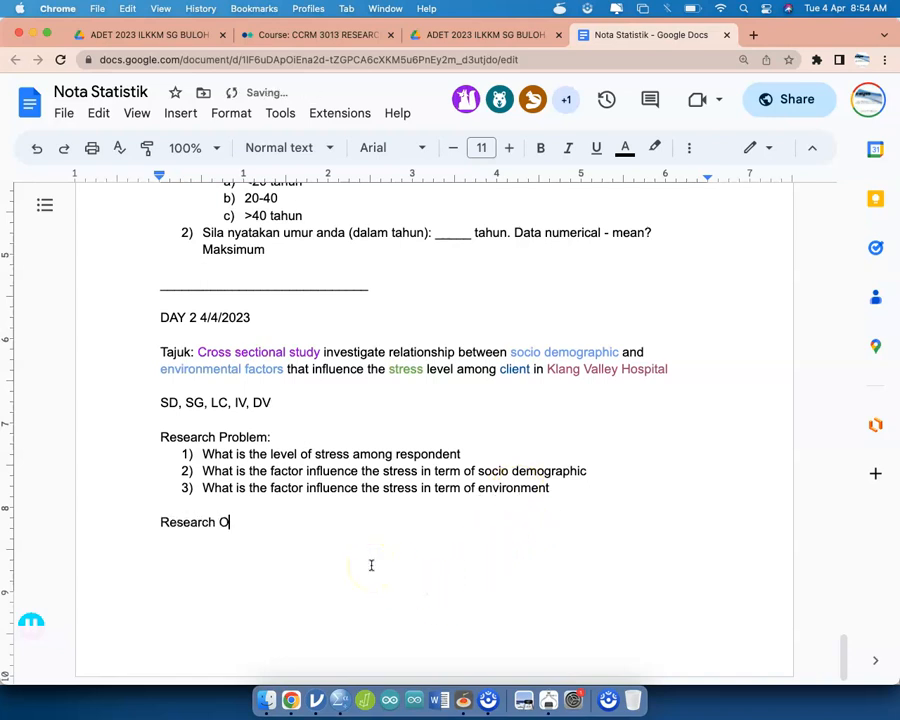
type("esearch Objective:")
key("Return")
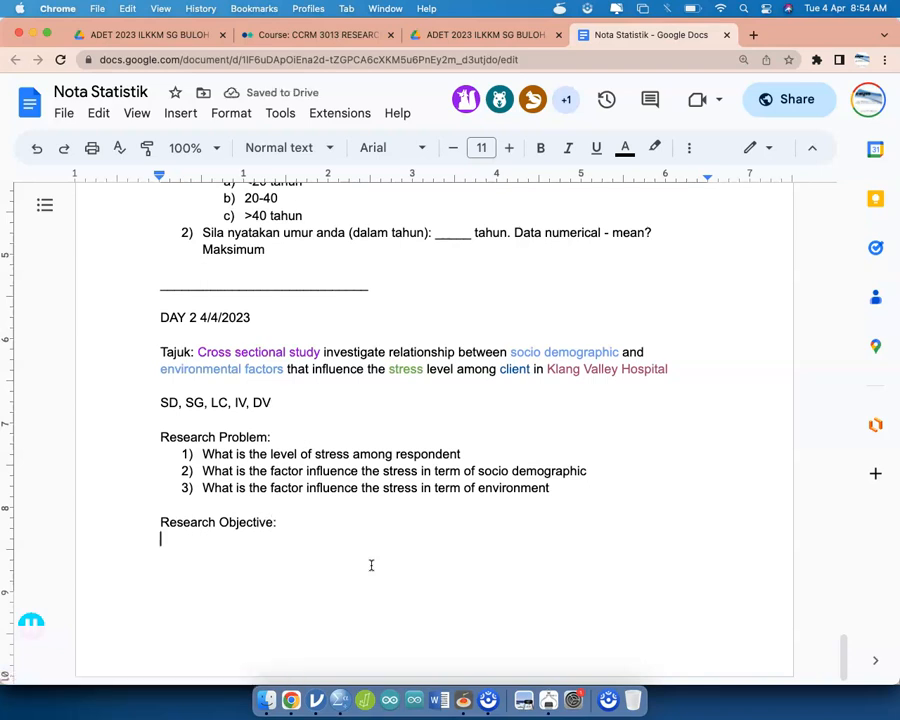
type("Gener")
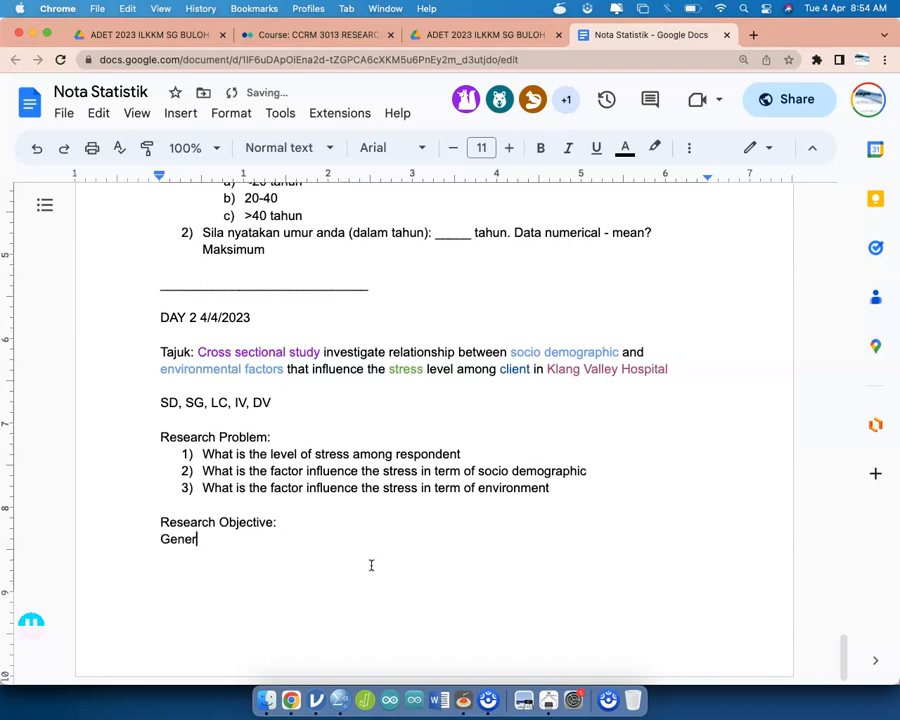
type("al Objectives - ")
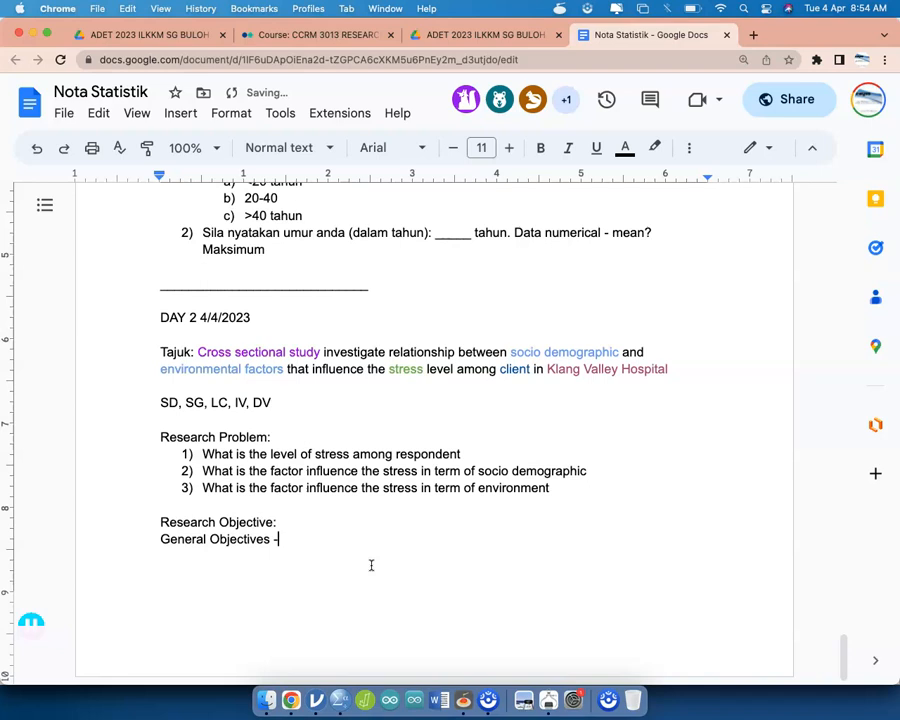
Step: Begin the general objective below its label with "To determine the relationship of socio demographic and"
type("There")
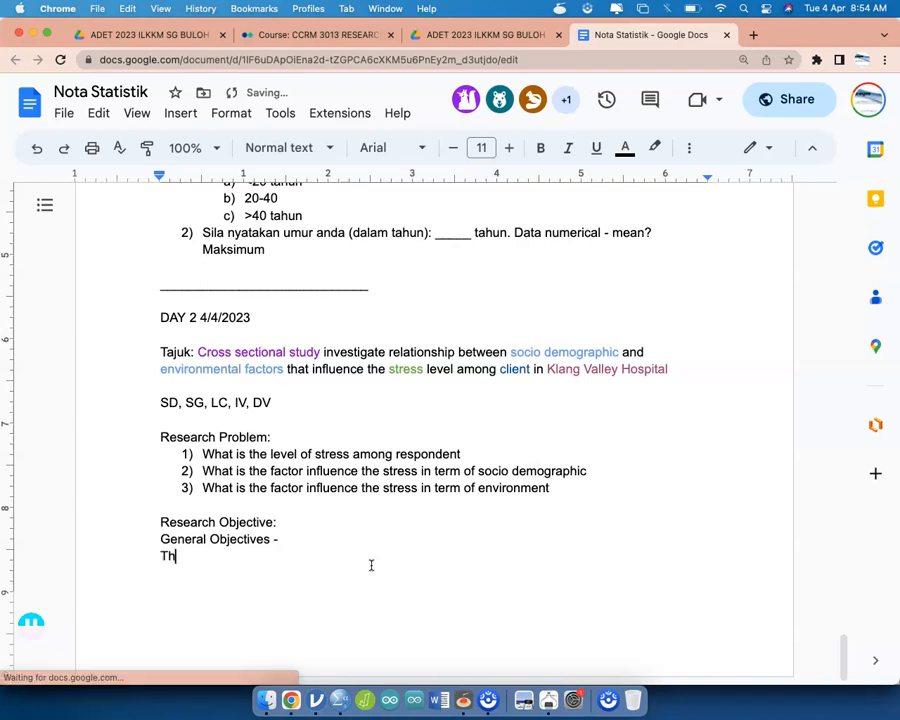
key("BackSpace")
key("BackSpace")
key("BackSpace")
type("o determine the")
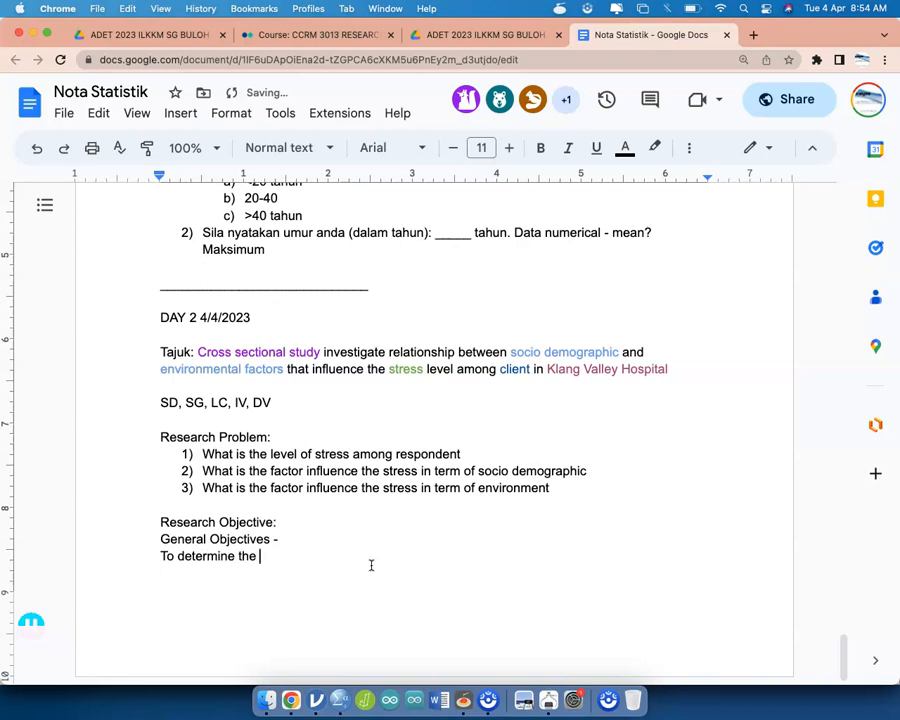
type(" relationship of so")
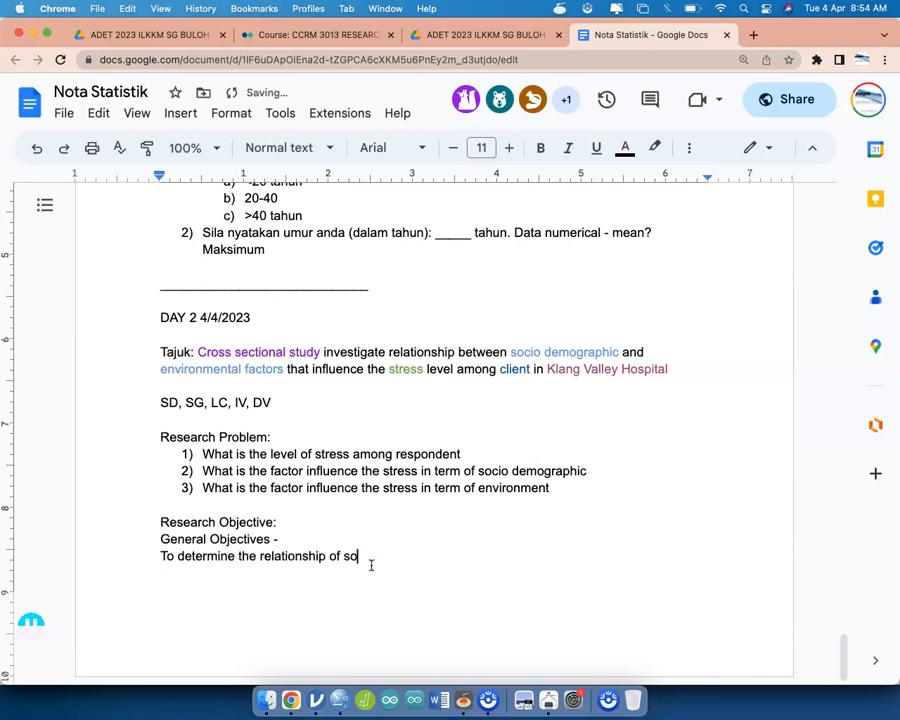
type("cio demographic and")
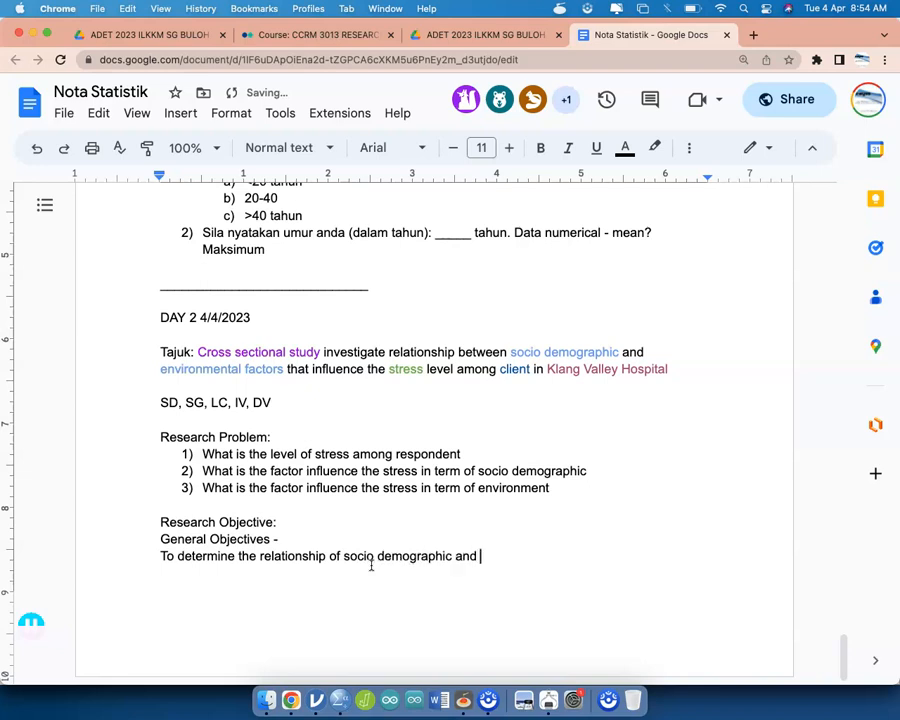
Step: Complete the general objective with "environmental factors that infleunce the stress level among respondents in KV Hospital"
type(" environmental fac")
type("tors that inf")
type("fluence the s")
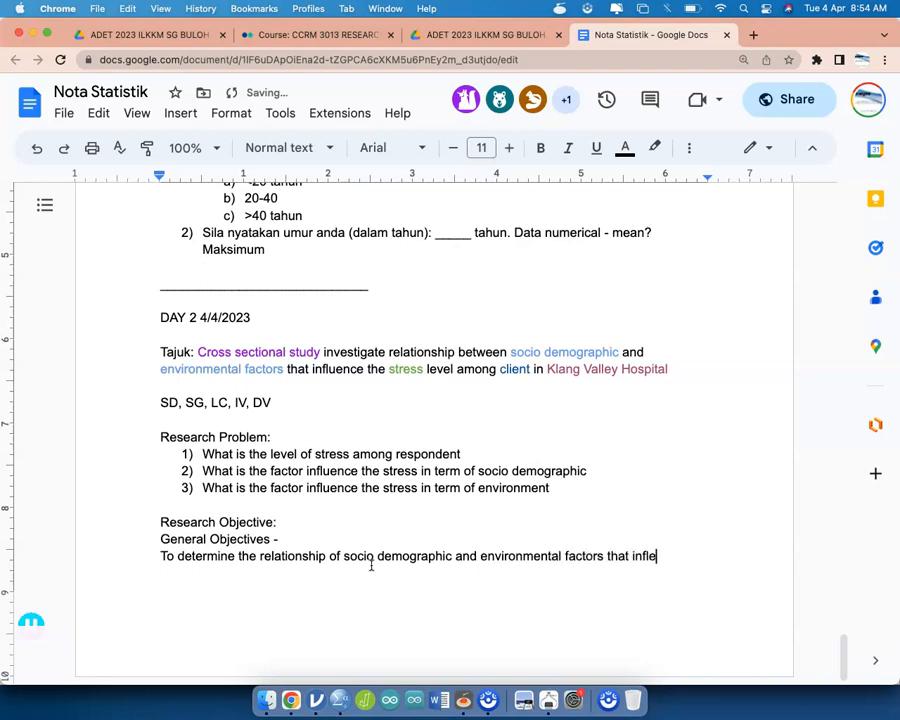
type("tre")
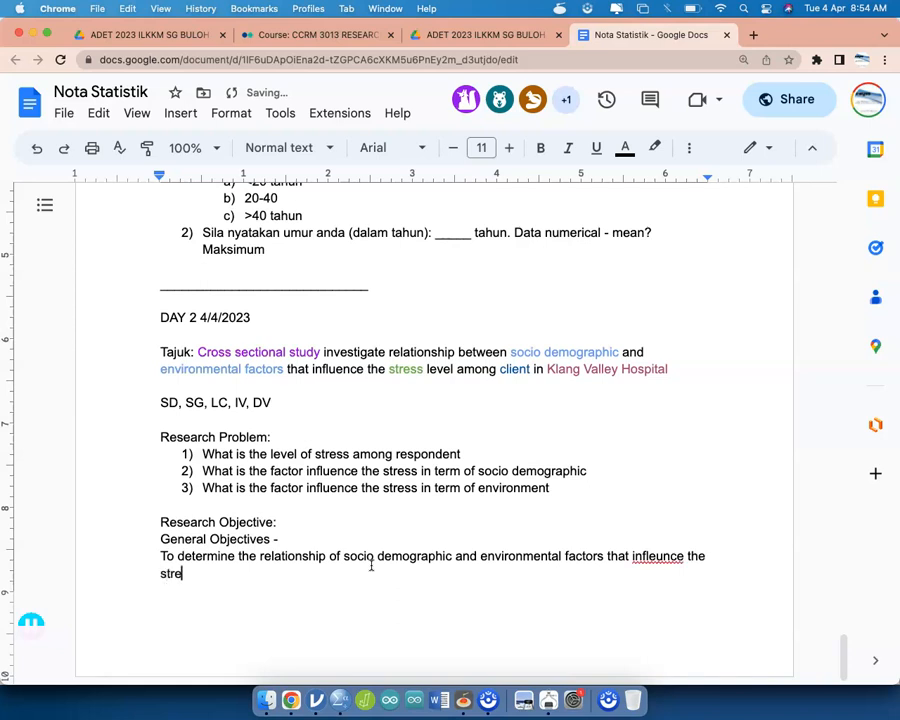
type("ss level among ")
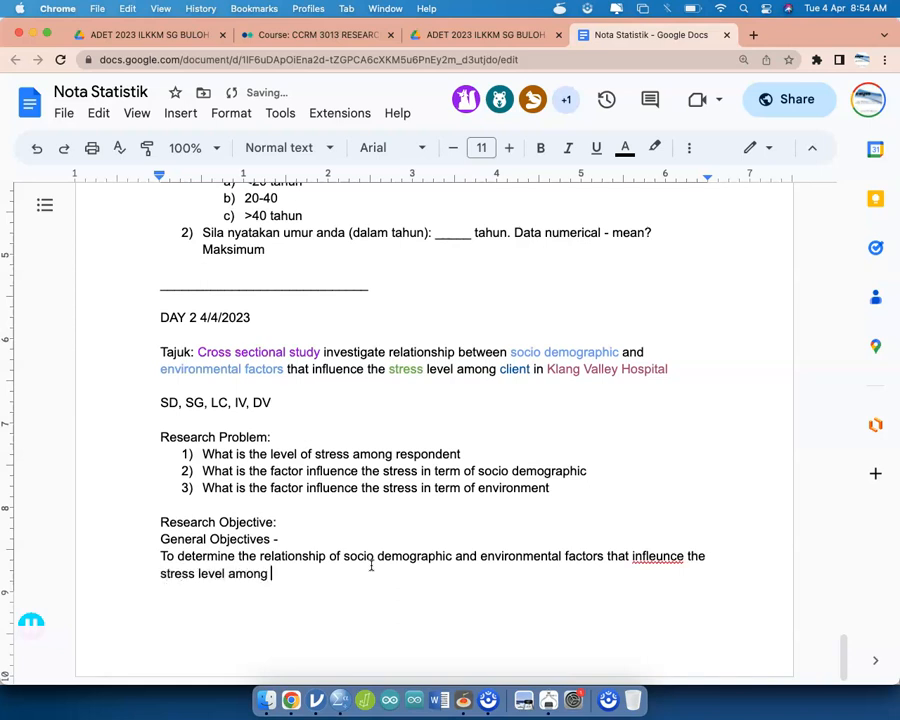
type("respondents")
key("BackSpace")
key("BackSpace")
key("BackSpace")
type("ts i")
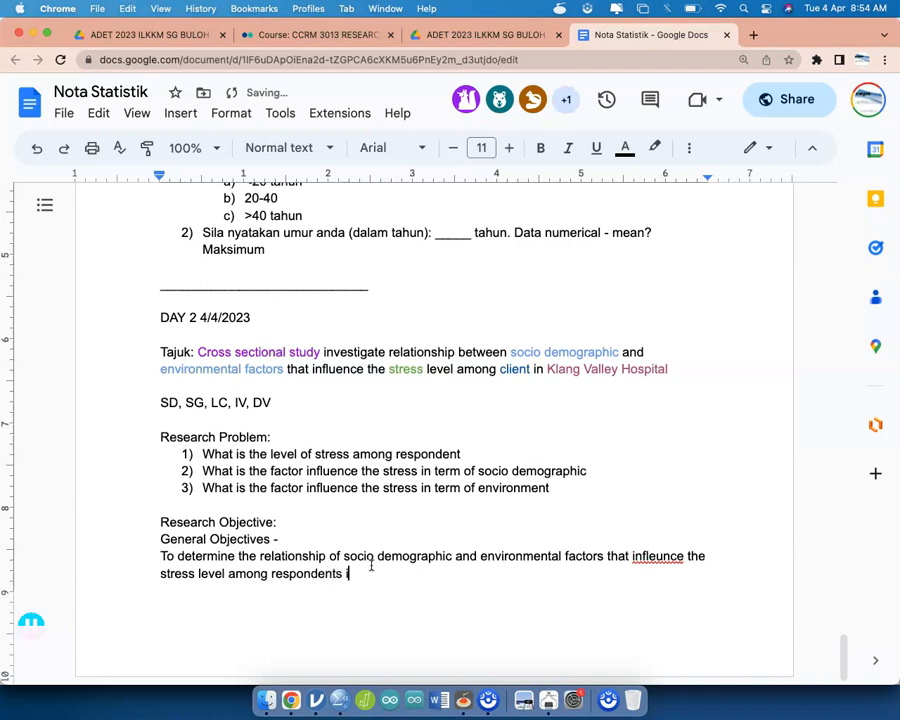
type("n KV Hospital")
key("Return")
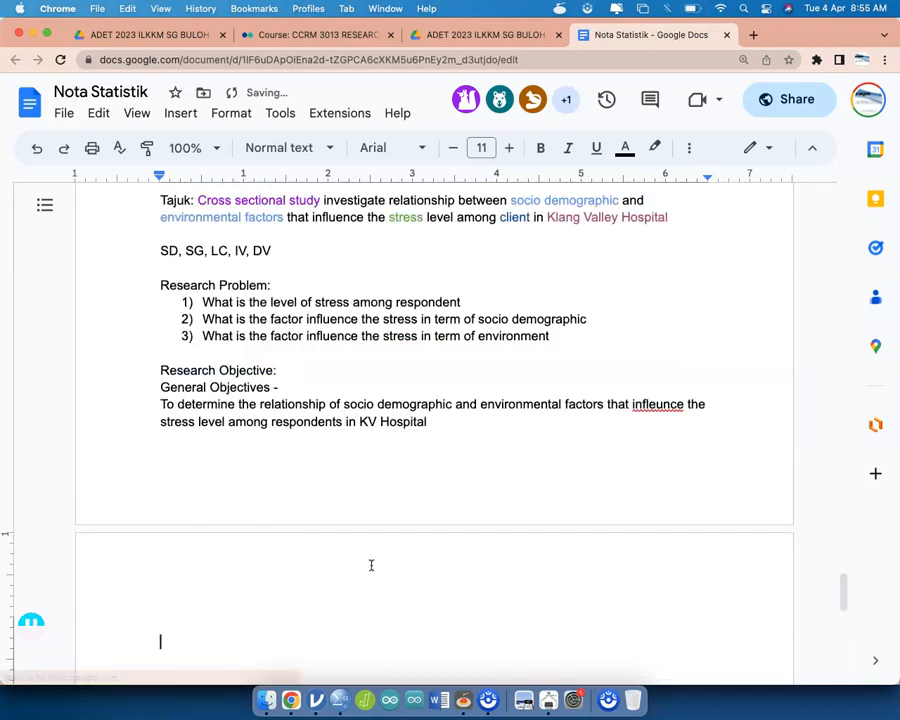
Step: Push the Research Objective section onto the next page with blank lines and correct "infleunce" to the suggested "influence"
left_click(152, 369)
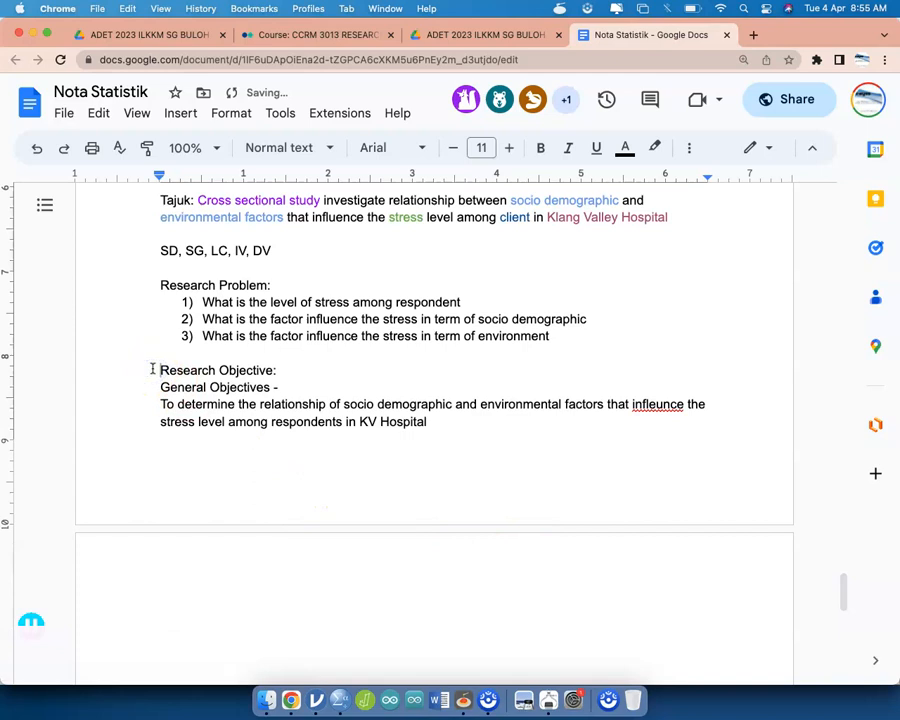
key("Return")
key("Return")
key("Return")
key("Return")
key("Return")
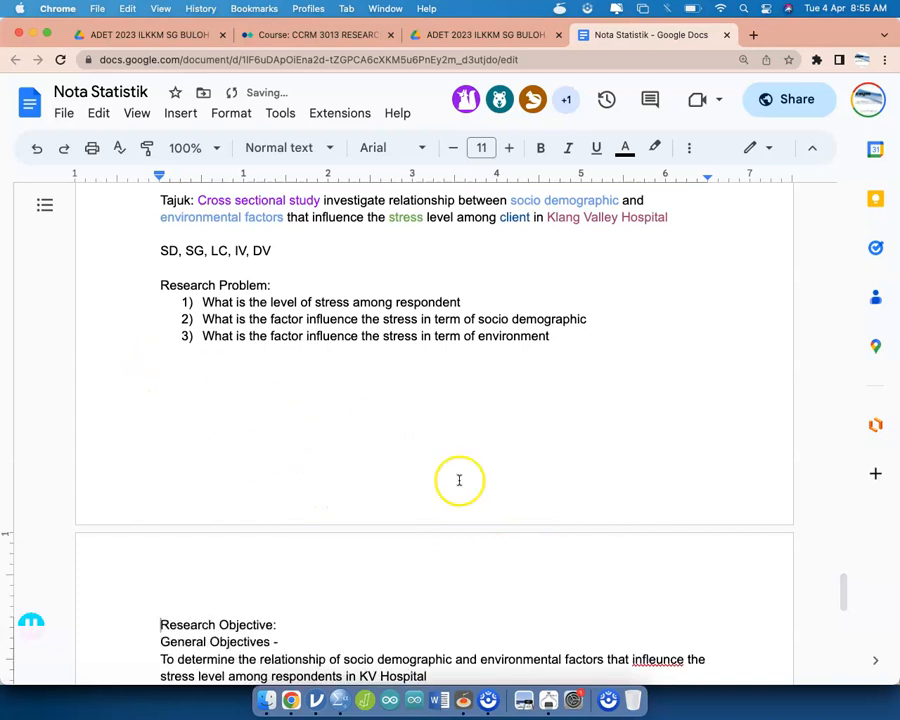
scroll(500, 460, "down", 4)
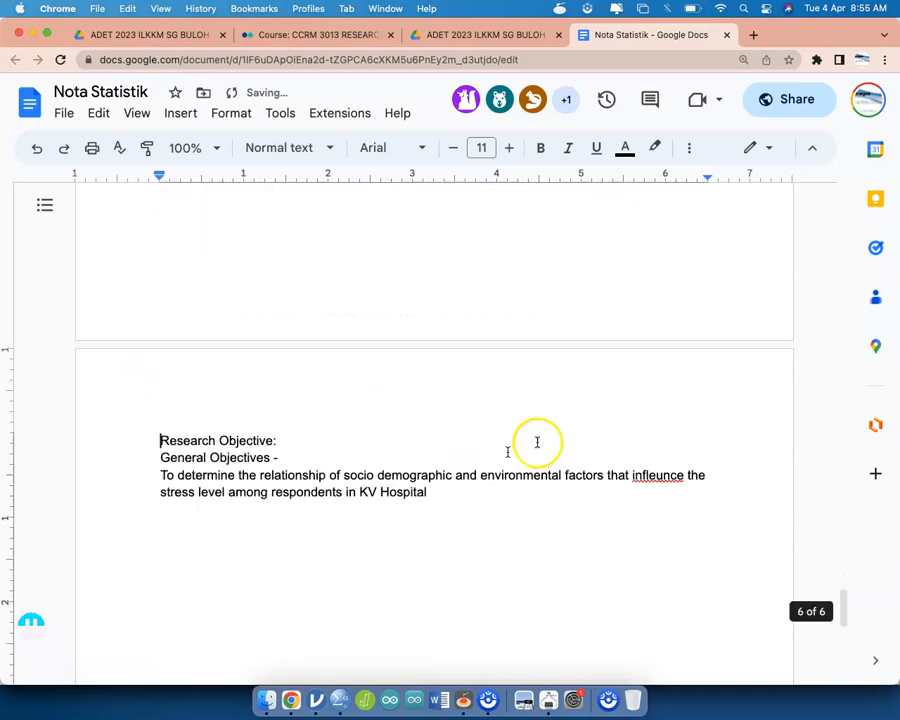
right_click(664, 476)
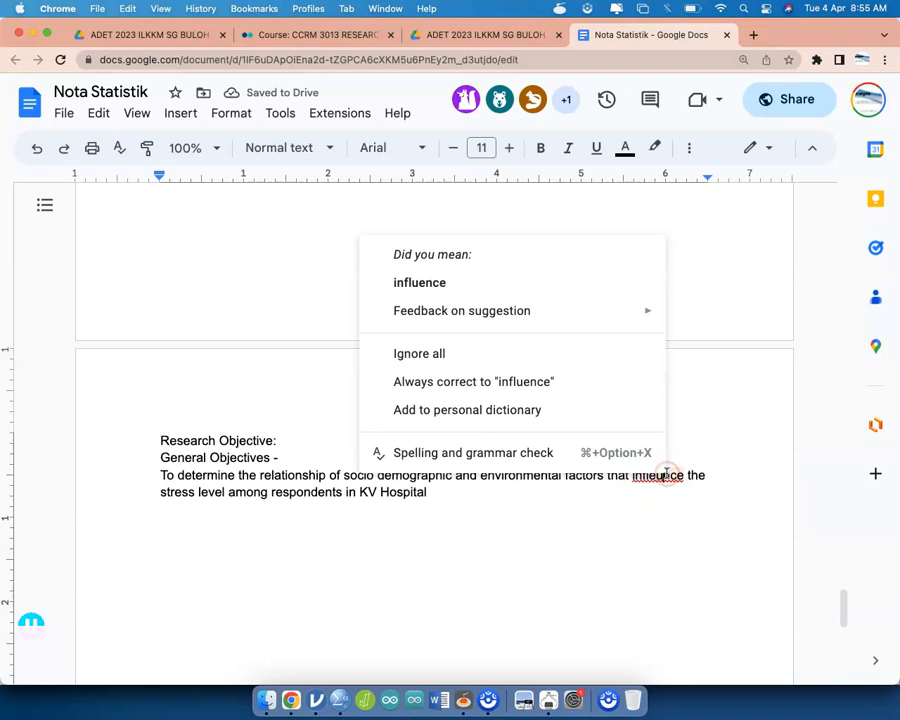
left_click(595, 284)
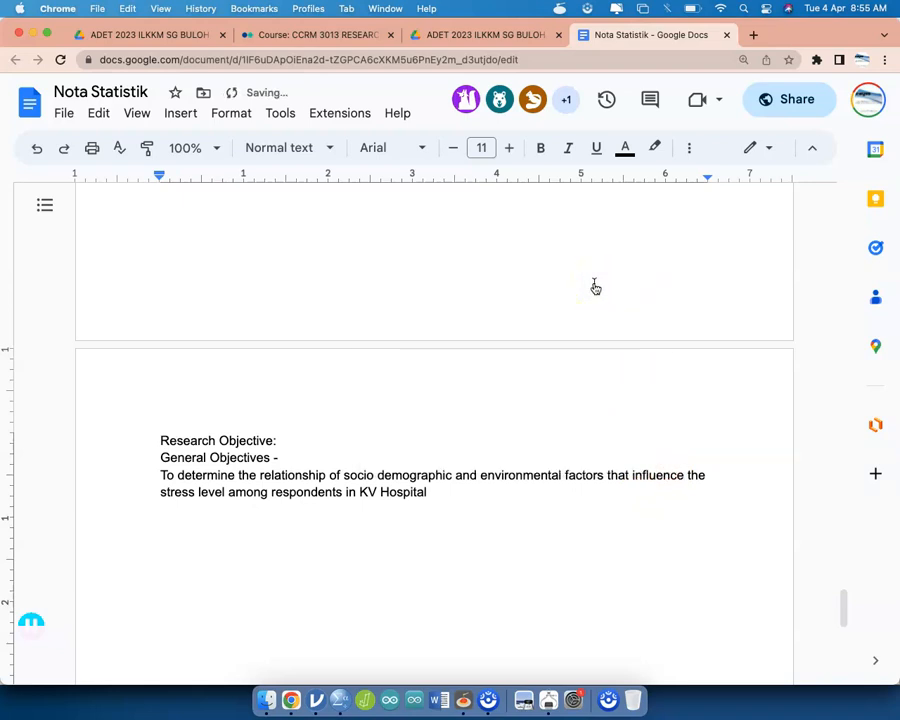
Step: Add the heading "Specific Object:" after a blank line below the general objective and start a numbered list in the 1) style
left_click(527, 486)
key("Return")
key("Return")
type("Specific Ibjec")
key("BackSpace")
key("BackSpace")
key("BackSpace")
key("BackSpace")
type("Ojbect")
key("BackSpace")
key("BackSpace")
key("BackSpace")
type("bject:")
key("Return")
type("1)")
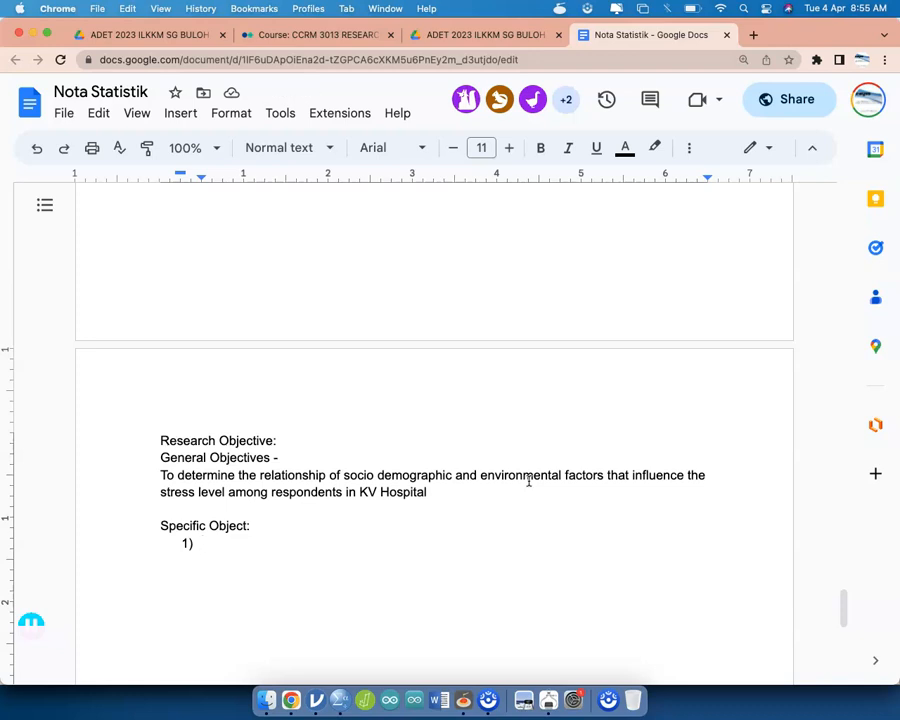
Step: Write "To determine the demographic and environmental factors in KV hospital (IV)" as the first specific objective, applying the suggested spelling of "demographic"
type("To determ")
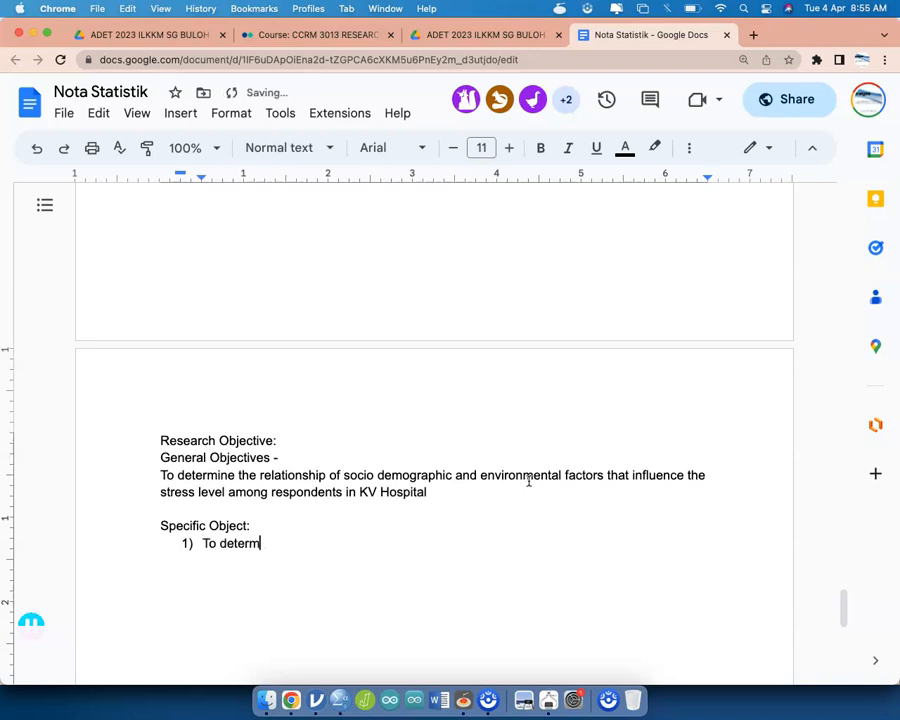
type("ine the demographic")
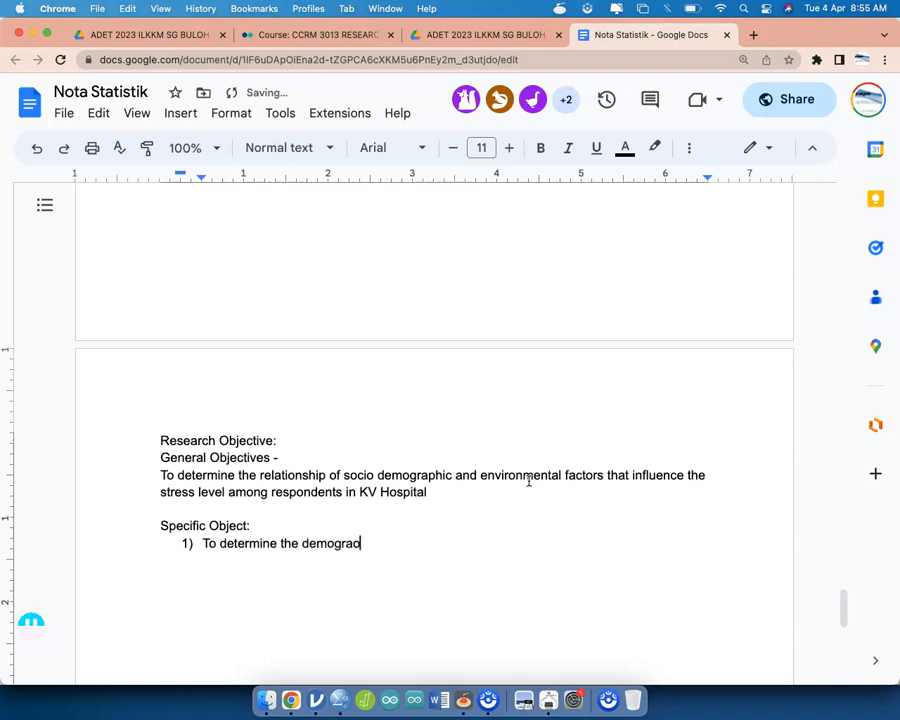
key("BackSpace")
key("BackSpace")
key("BackSpace")
key("BackSpace")
type("prahic and environmental factors in")
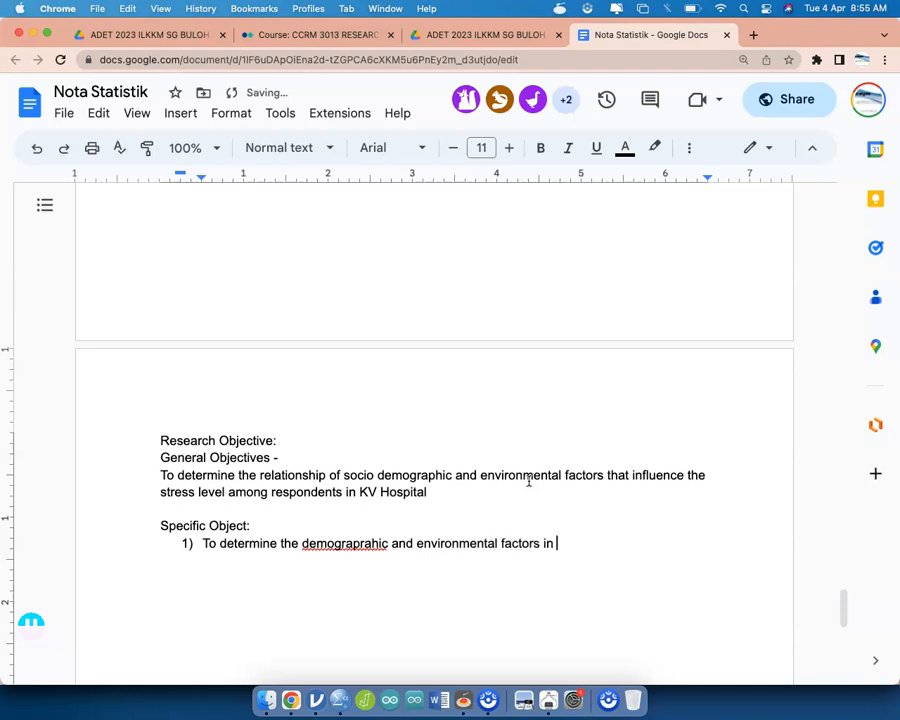
type(" KV hispit")
key("BackSpace")
key("BackSpace")
key("BackSpace")
type("ospital (IV")
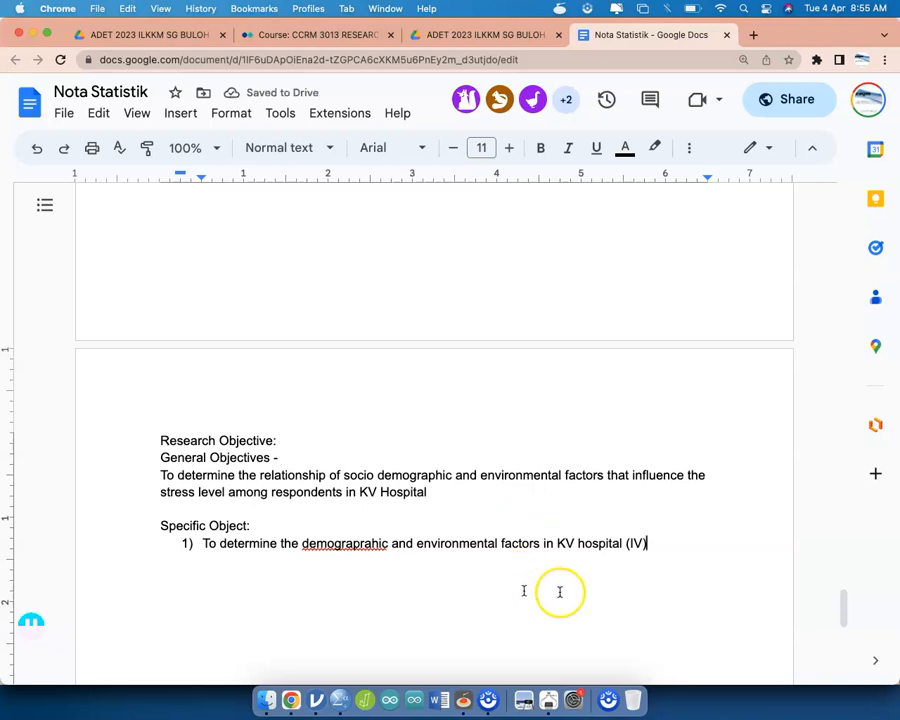
right_click(345, 545)
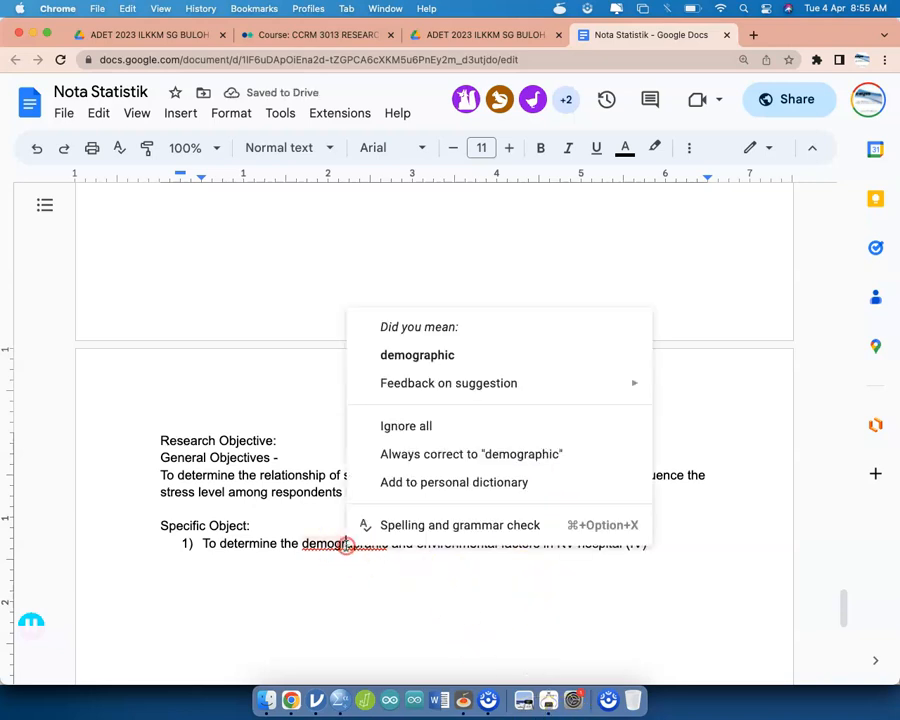
left_click(437, 354)
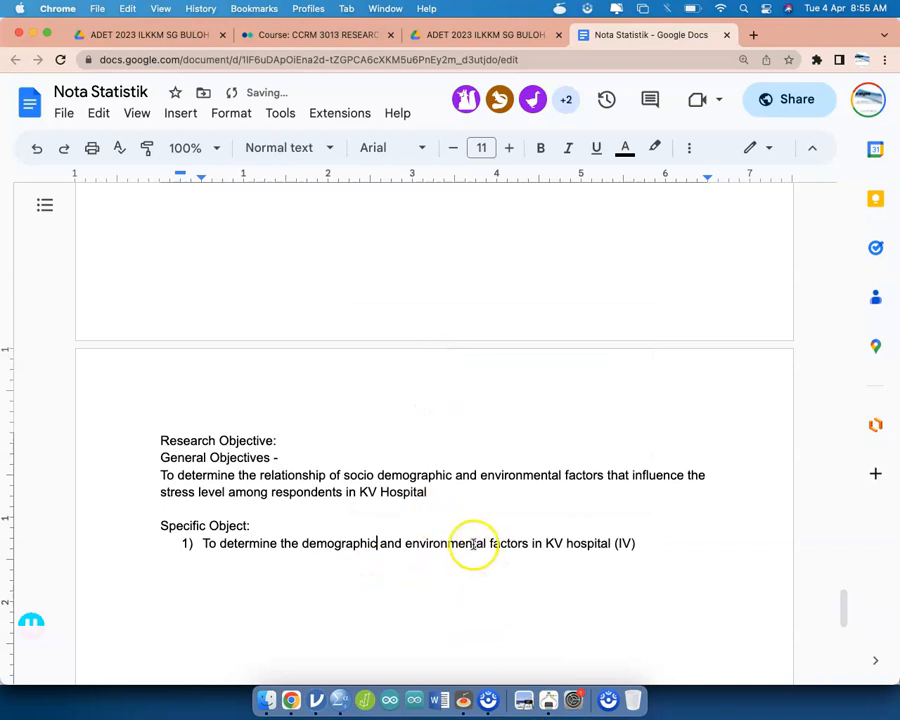
Step: Add "To determine differences of demographic and env factors towards stress level" as the second specific objective
left_click(640, 546)
key("Return")
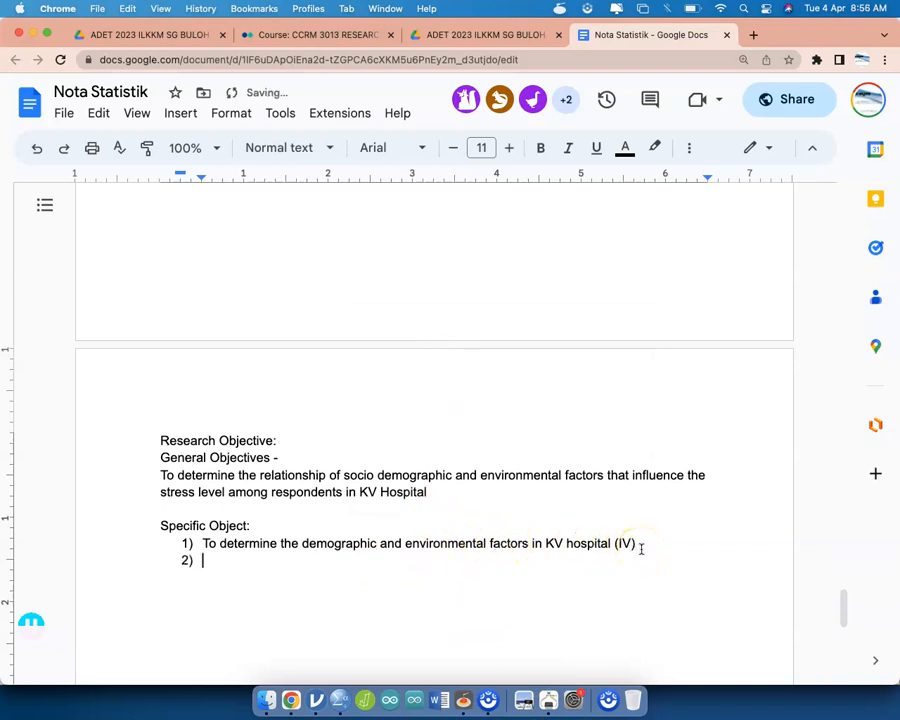
type("To determine differences of demographic and e")
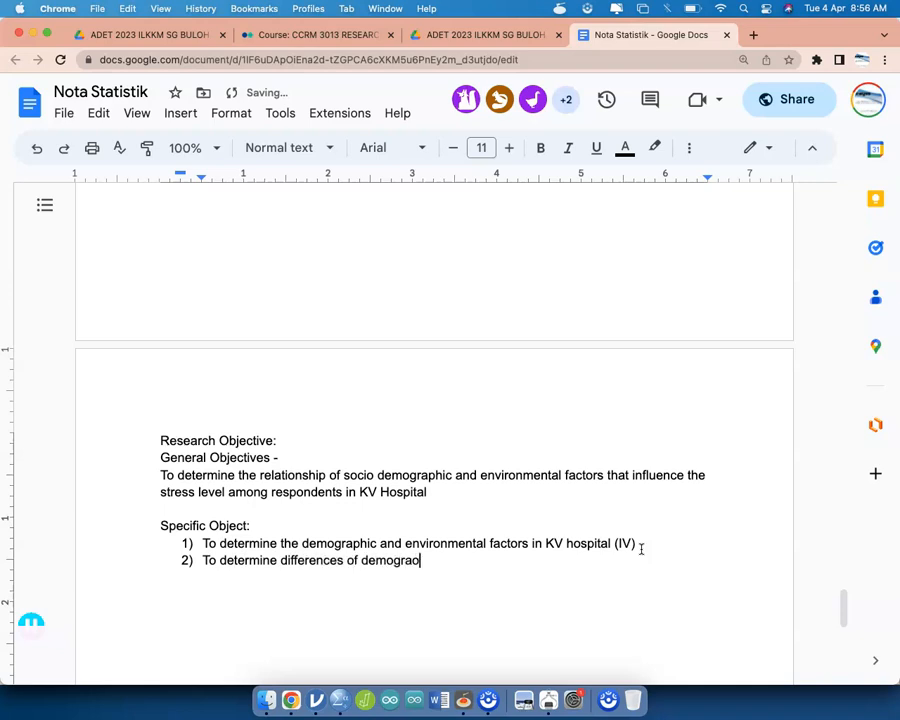
type("nv fa")
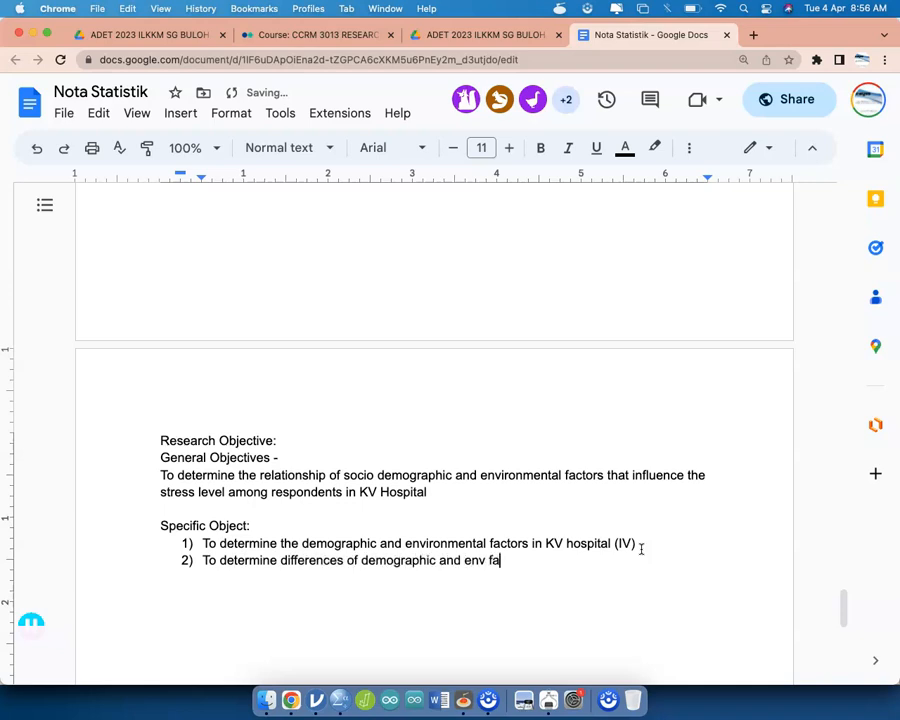
type("ctors towards")
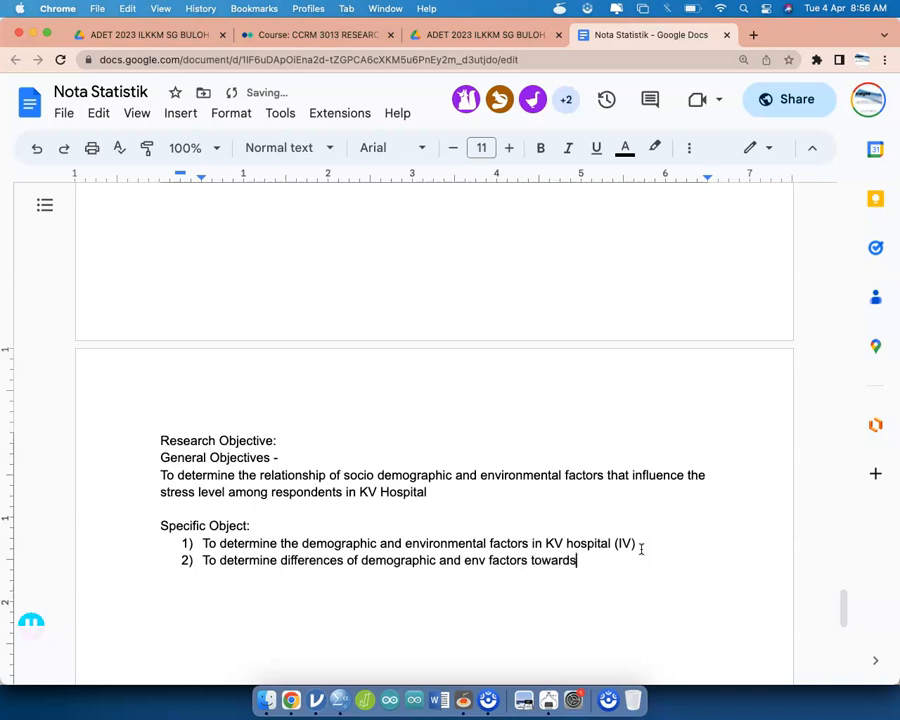
type(" stress level")
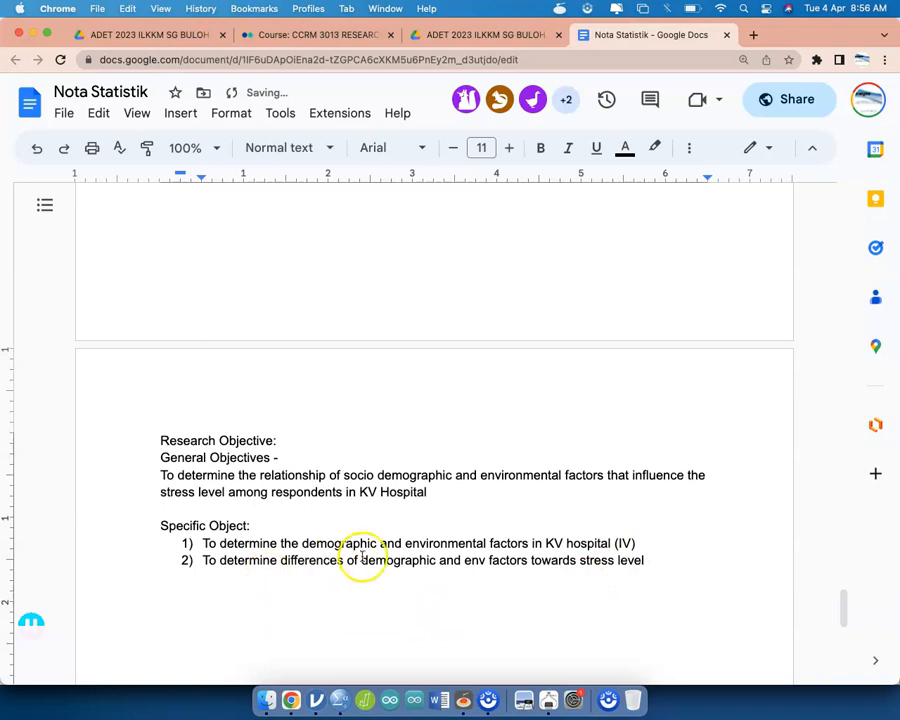
Step: Delete "and env factors towards" from the second specific objective
double_click(540, 561)
key("BackSpace")
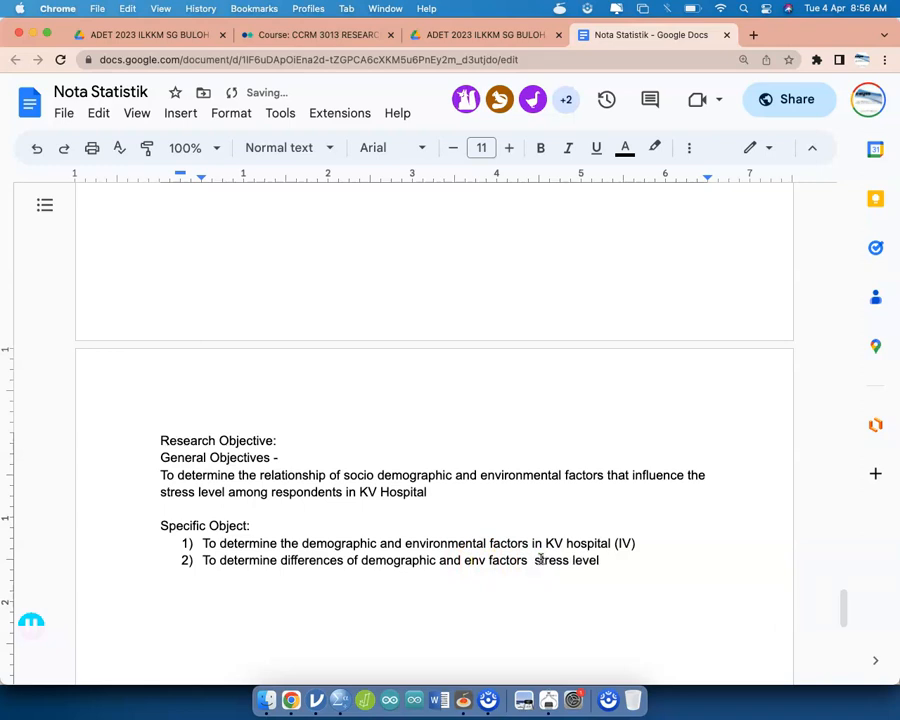
key("BackSpace")
key("BackSpace")
key("BackSpace")
key("BackSpace")
key("BackSpace")
key("BackSpace")
key("BackSpace")
key("BackSpace")
key("BackSpace")
key("BackSpace")
key("BackSpace")
key("BackSpace")
key("BackSpace")
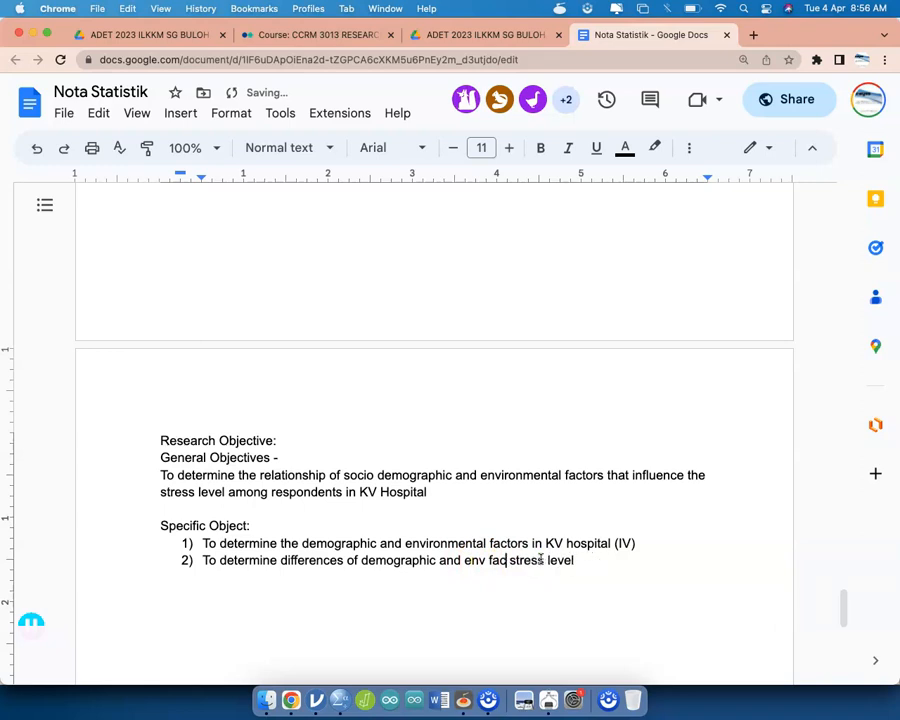
key("BackSpace")
key("BackSpace")
key("BackSpace")
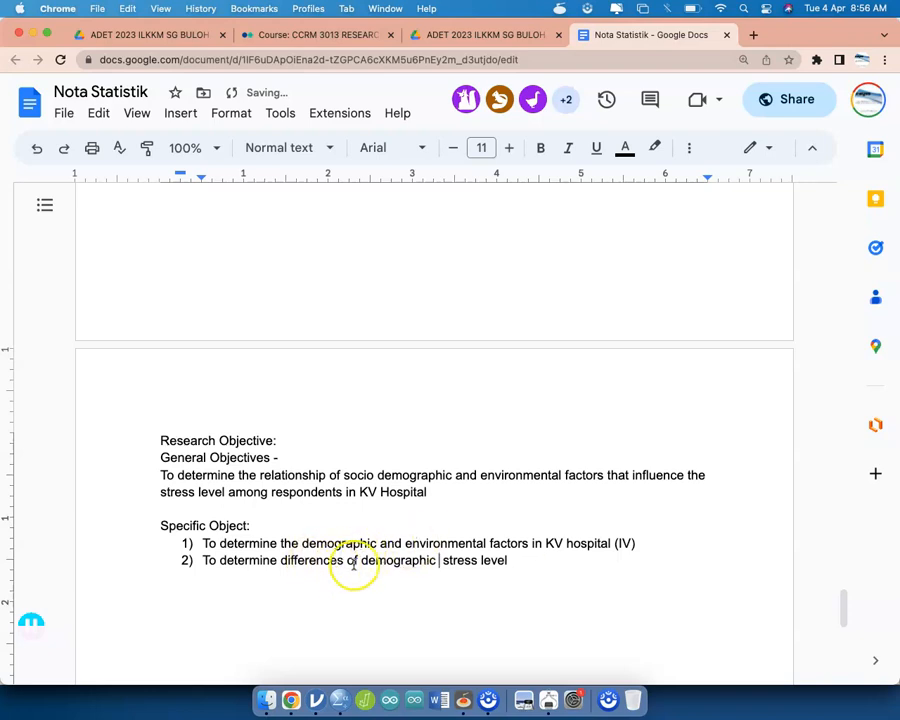
type("a")
key("BackSpace")
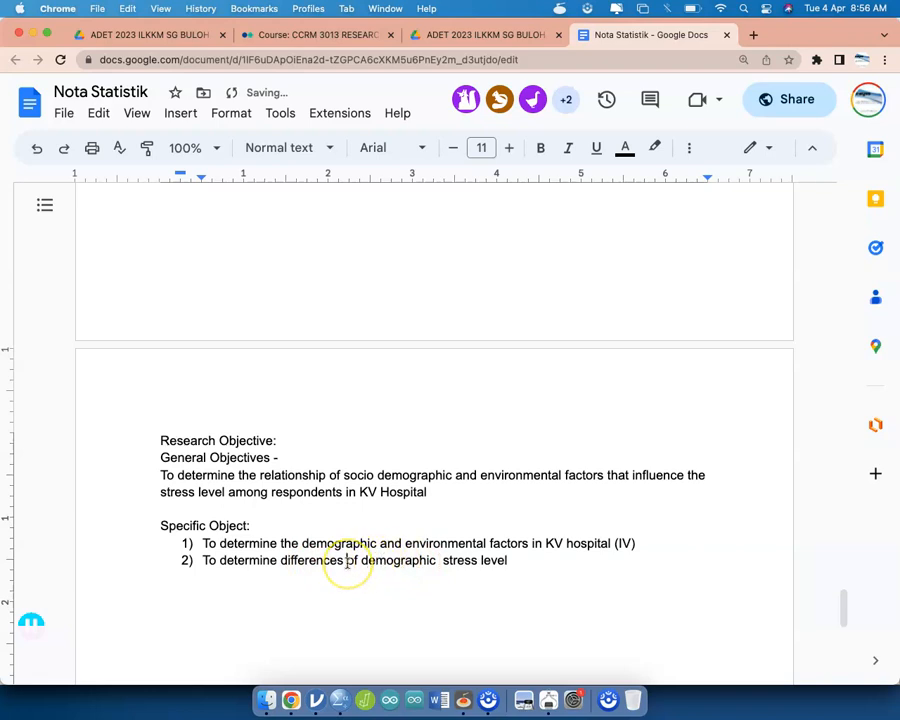
Step: Reword the second specific objective to "To determine differences between demographic and stress level"
key("BackSpace")
key("BackSpace")
type("between")
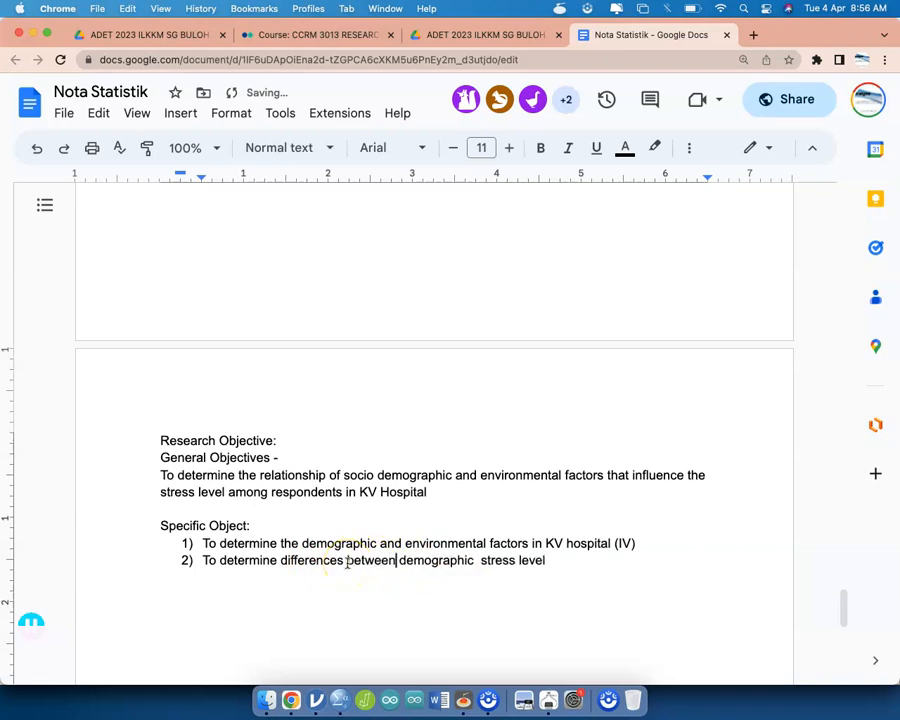
left_click(483, 560)
type("and")
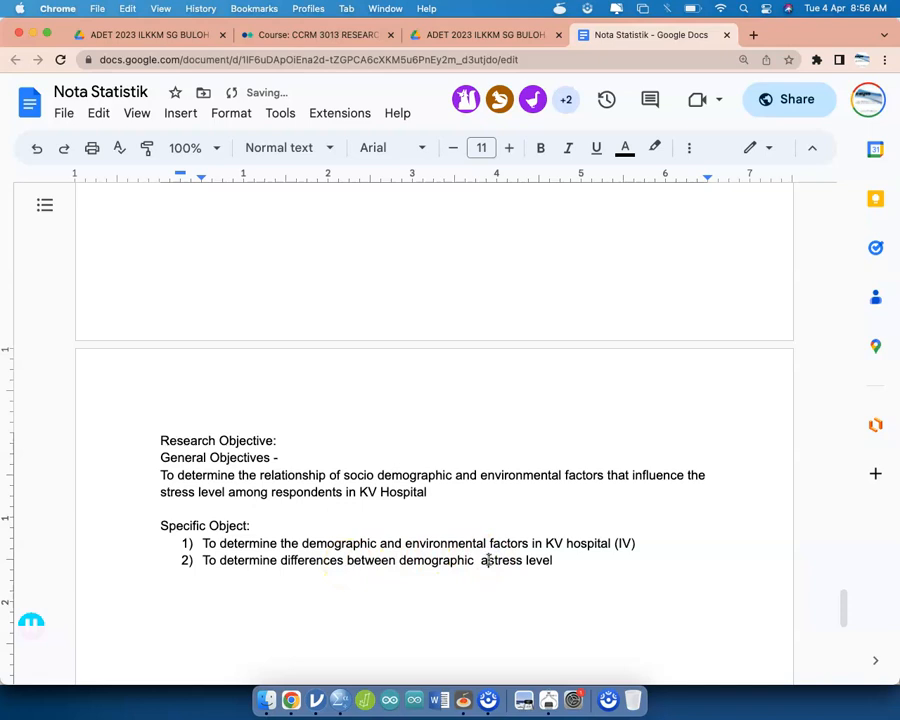
Step: Duplicate the text of the second specific objective as the third item of the list
left_click(577, 560)
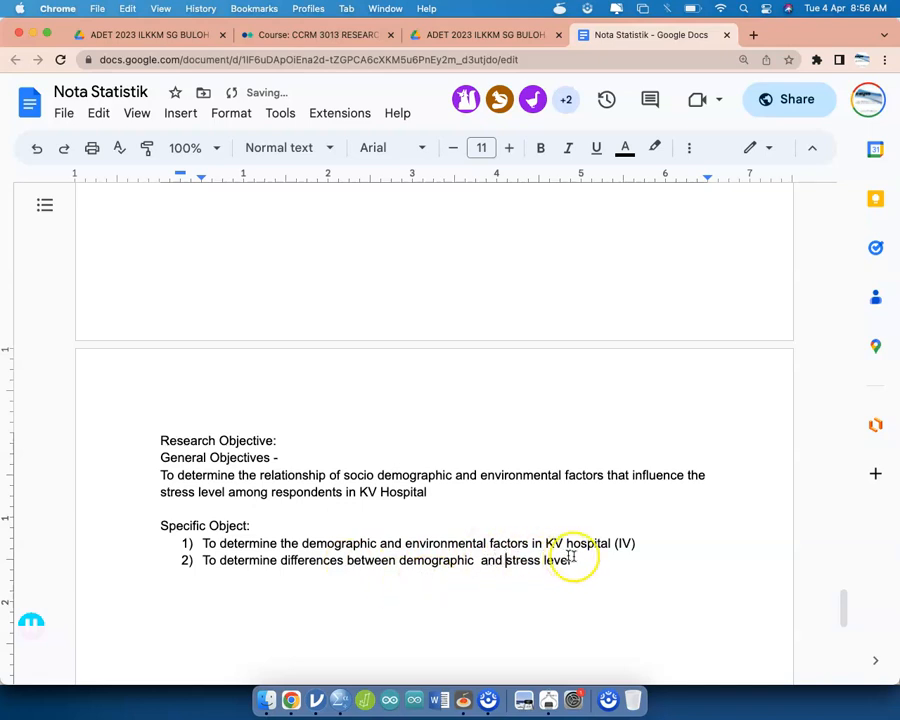
key("Return")
mouse_move(576, 556)
left_mouse_down()
mouse_move(472, 574)
mouse_move(358, 574)
mouse_move(241, 558)
mouse_move(421, 551)
mouse_move(564, 572)
left_mouse_up()
key("super+z")
key("super+c")
left_click(458, 586)
left_click(438, 578)
key("super+v")
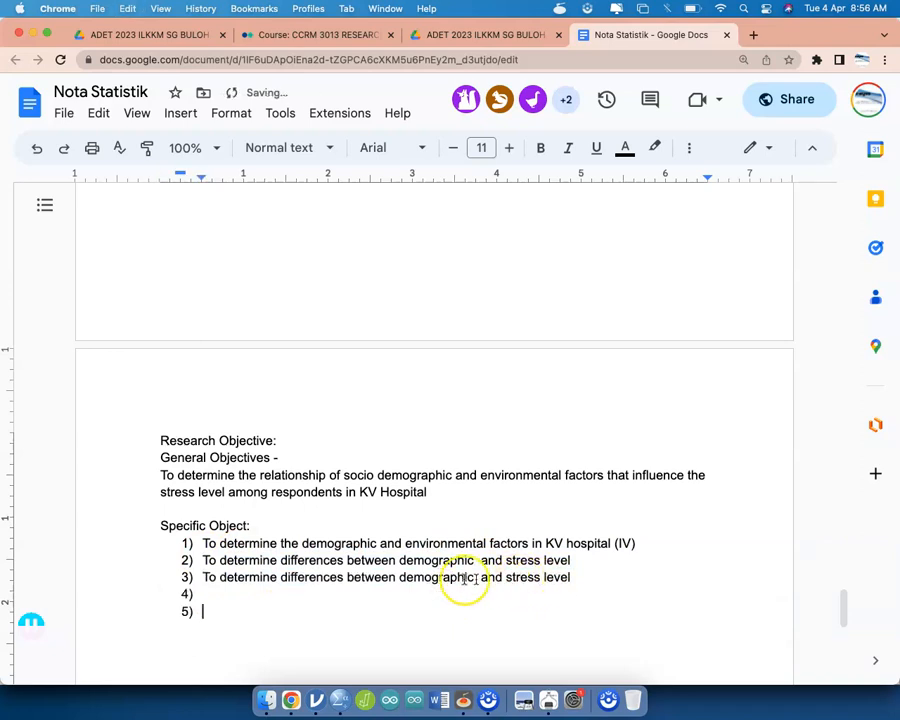
Step: Replace "demographic" with "env" in the third specific objective and remove the surplus empty list item below it
double_click(440, 578)
type("env")
key("Down")
key("Return")
key("BackSpace")
key("Down")
Step: Write "To determine relationship between environmental or demograohic factors with stress" as the fourth specific objective
type("To d")
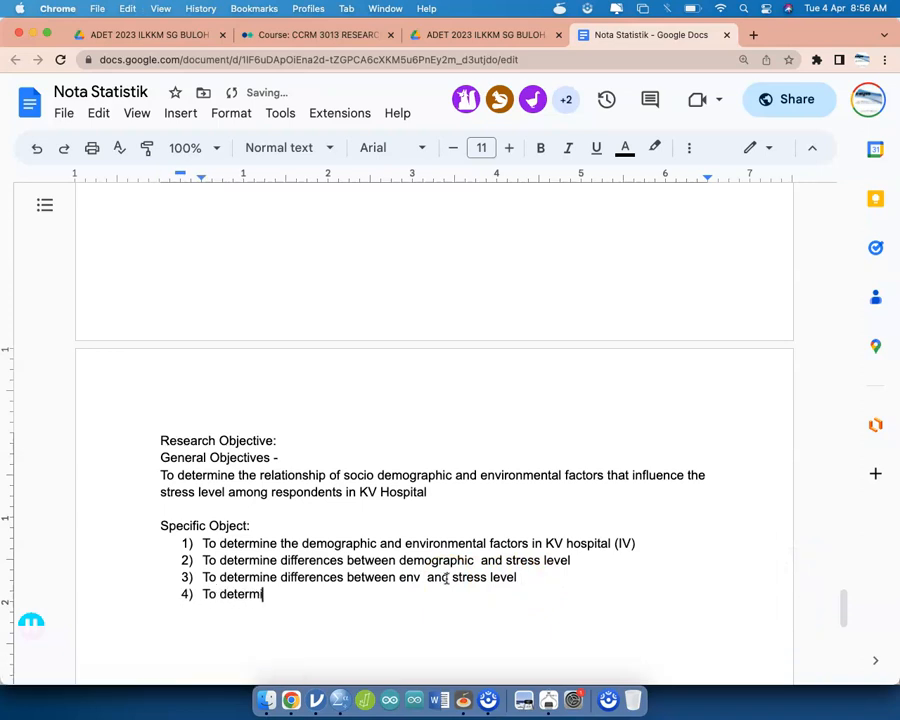
type("etermine relationship between environmental or demograohic ")
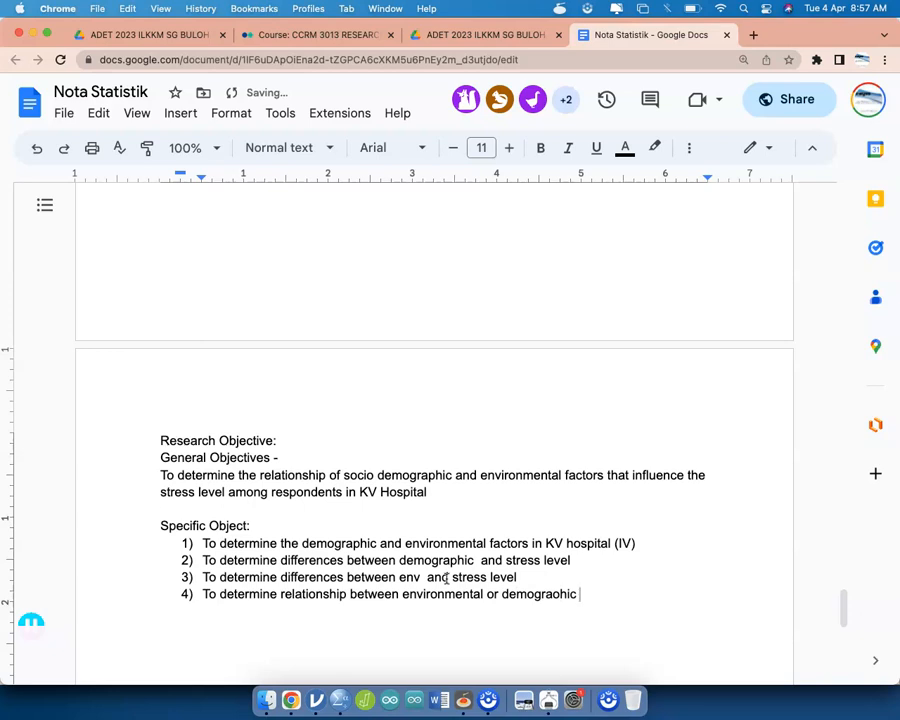
type("factors with stress")
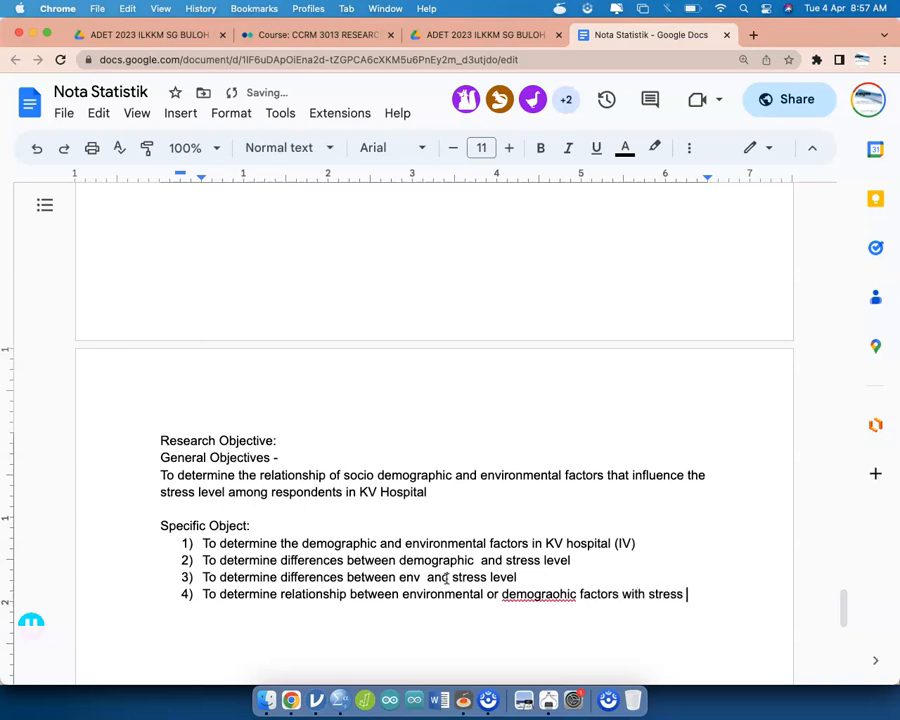
Step: Remove the extra space before "and" in the second specific objective and correct the fourth objective's misspelled word to "demographic"
scroll(450, 566, "down", 2)
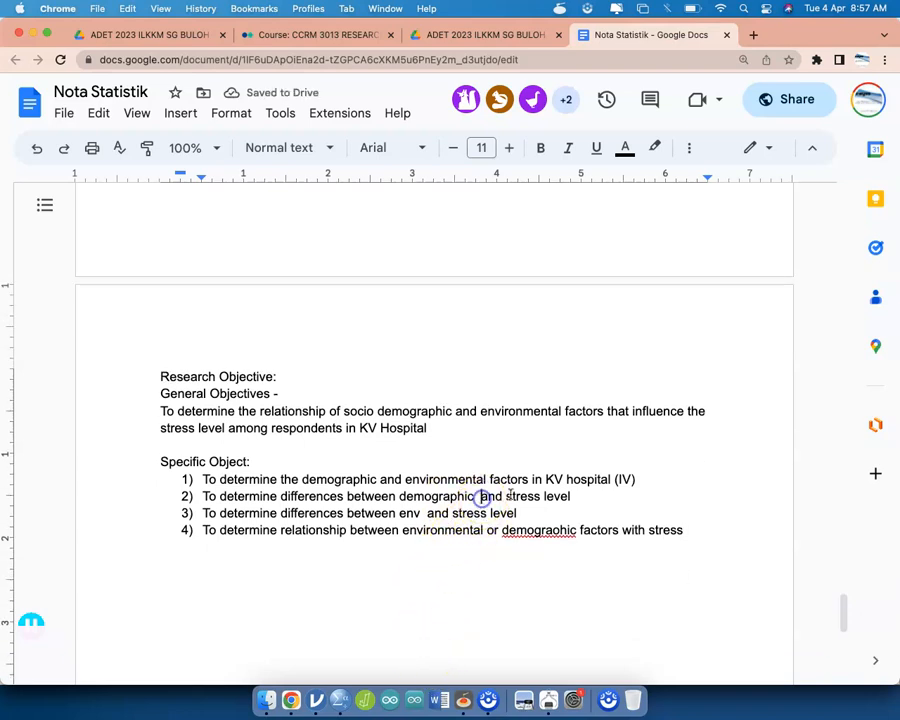
key("BackSpace")
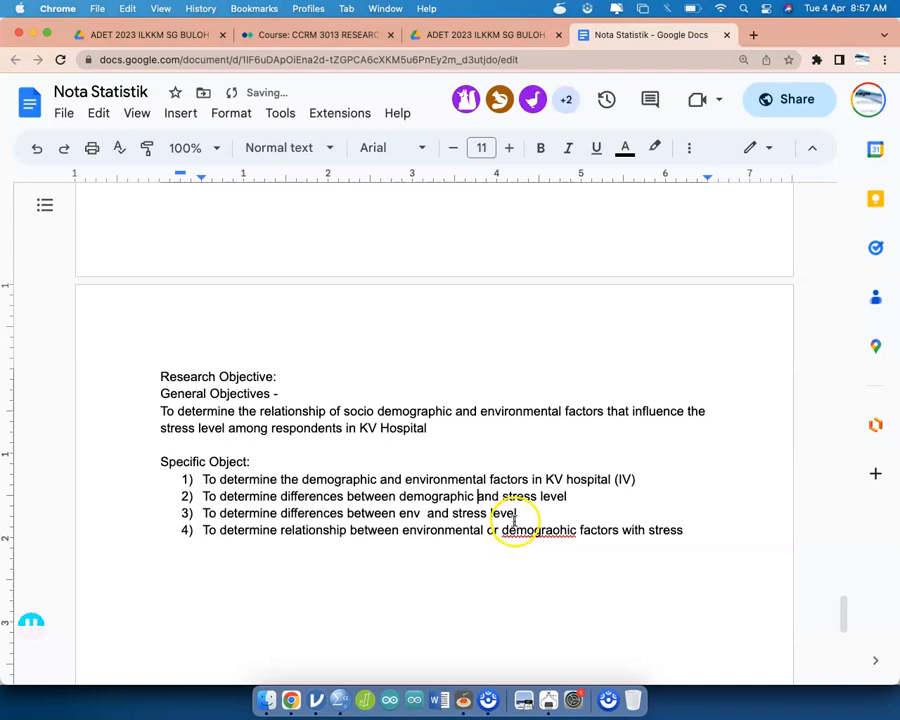
right_click(516, 531)
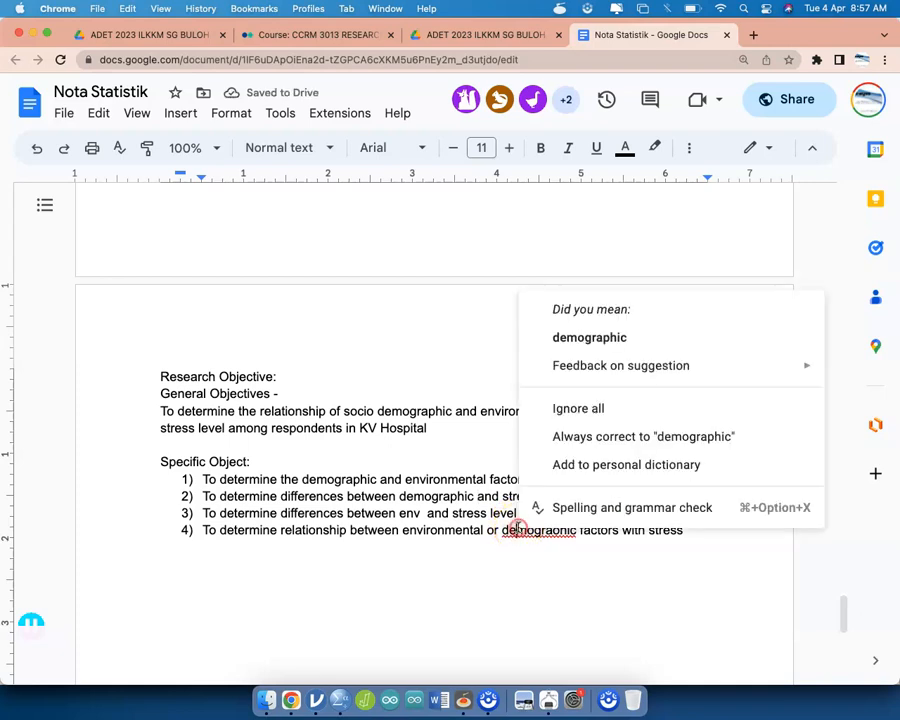
left_click(622, 343)
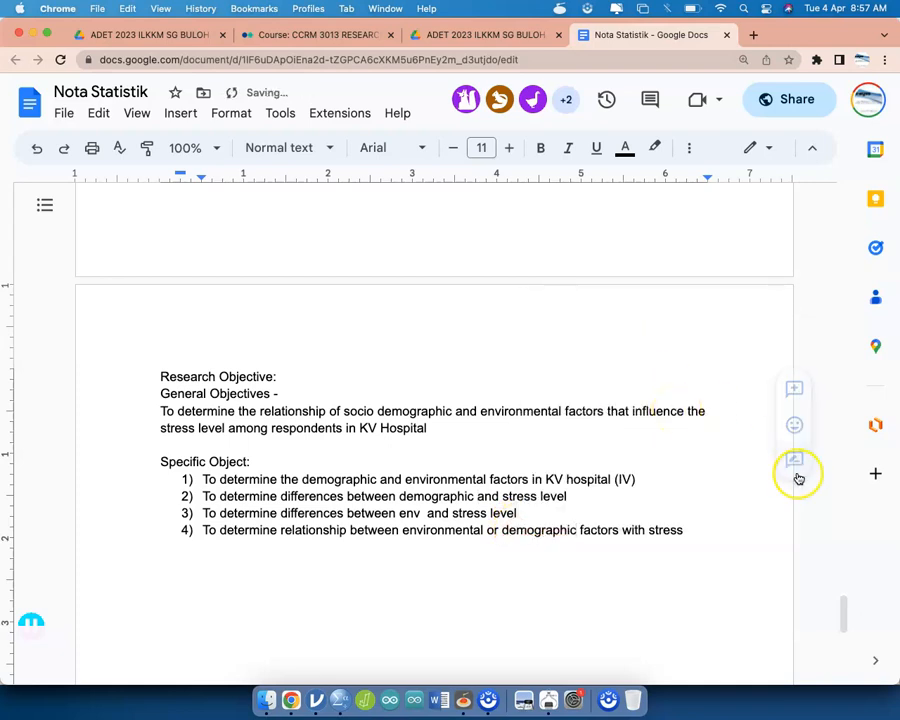
Step: Remove the trailing space after "stress" in the fourth specific objective and move to the unnumbered lines below the list
left_click(690, 540)
left_click(695, 527)
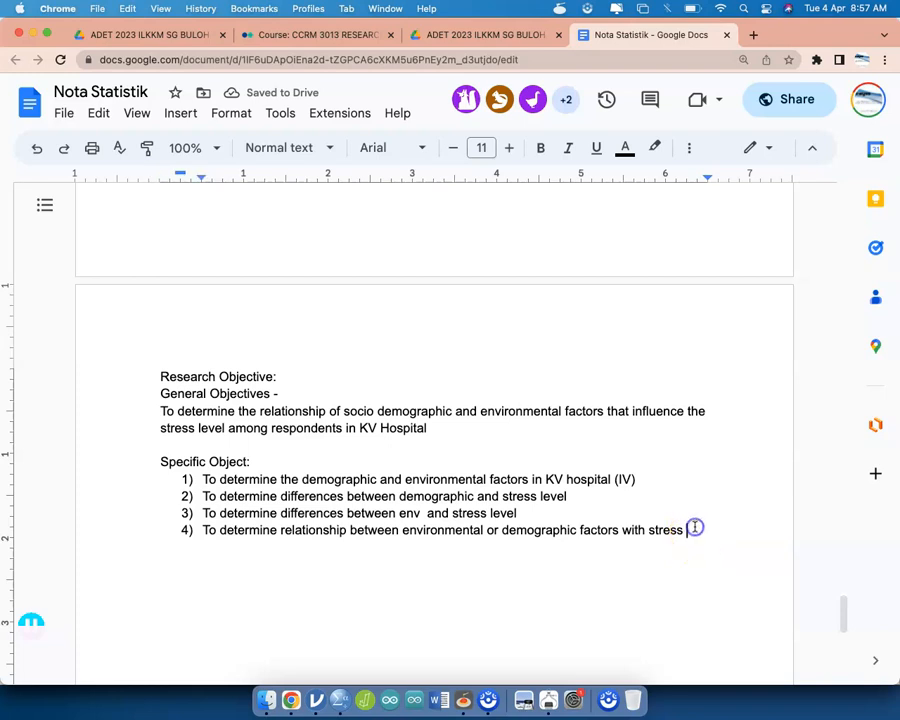
key("BackSpace")
key("Down")
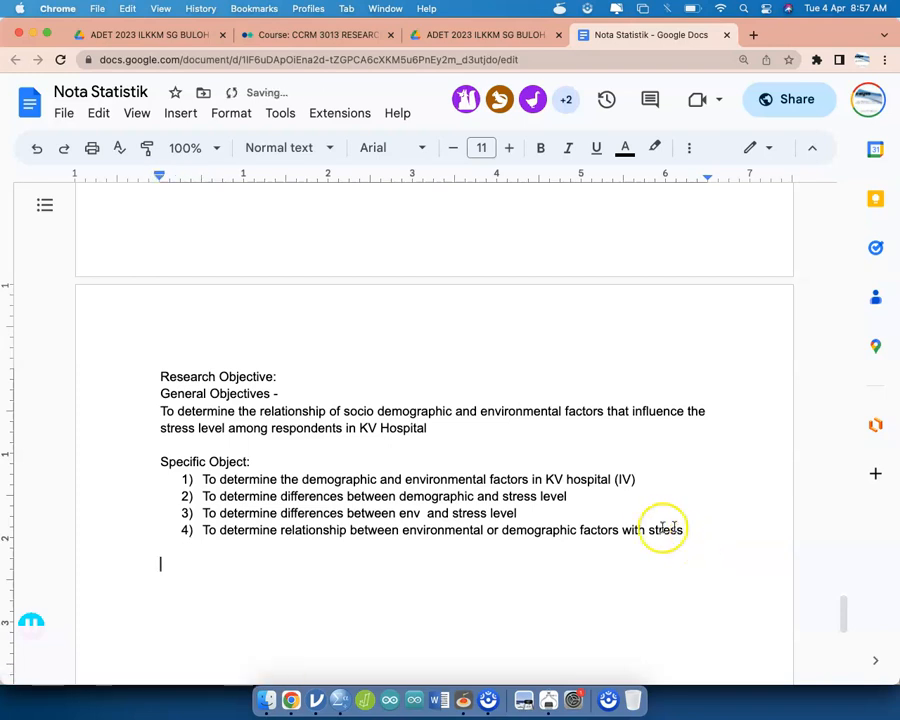
Step: Color the word "differences" blue in both the second and third specific objectives
left_click(656, 493)
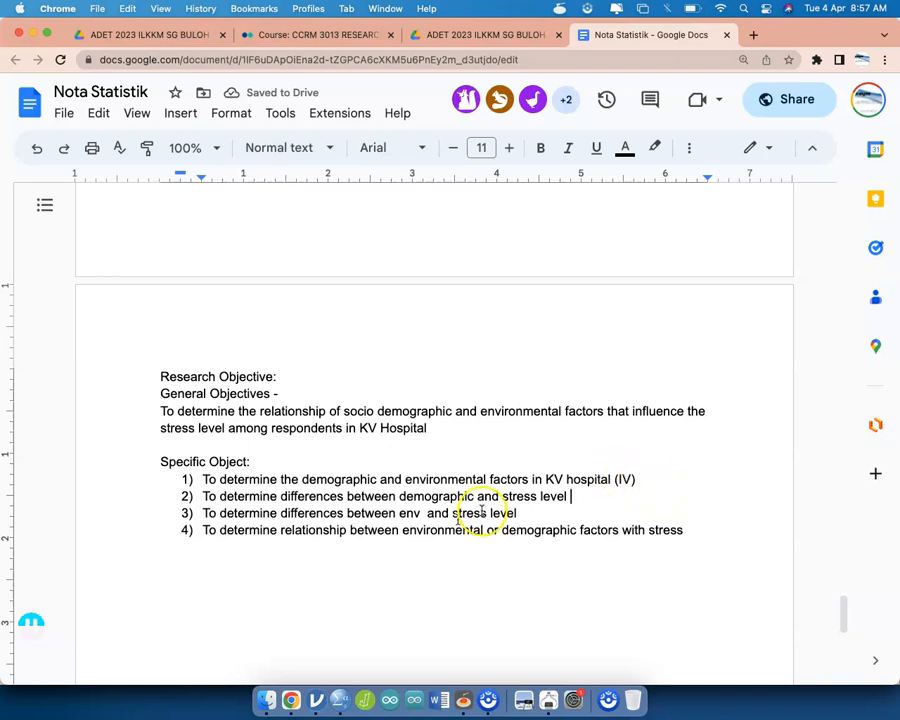
double_click(318, 496)
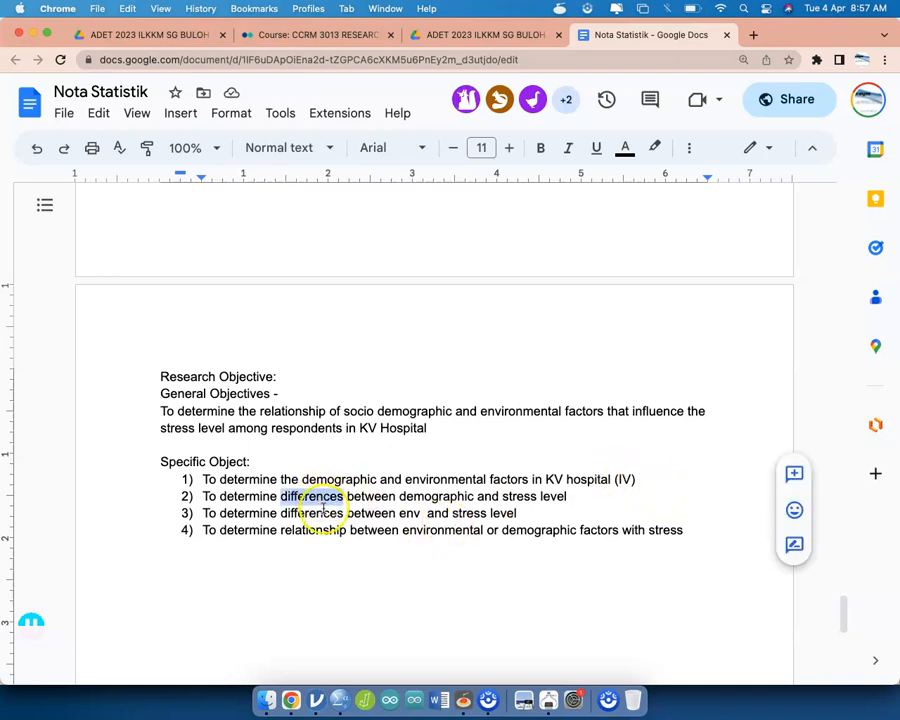
double_click(322, 513, "super")
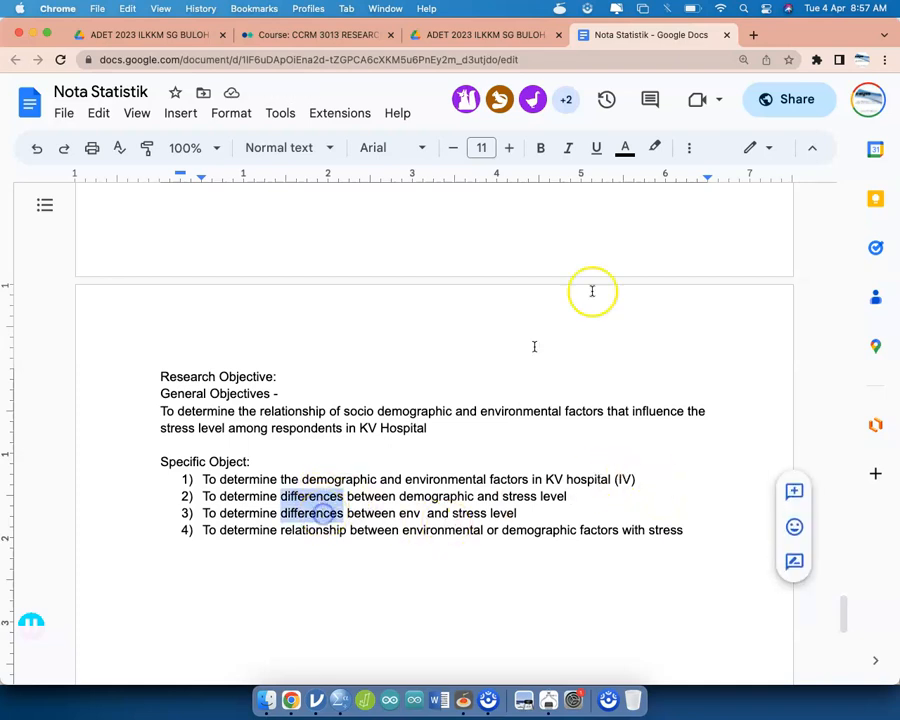
left_click(626, 148)
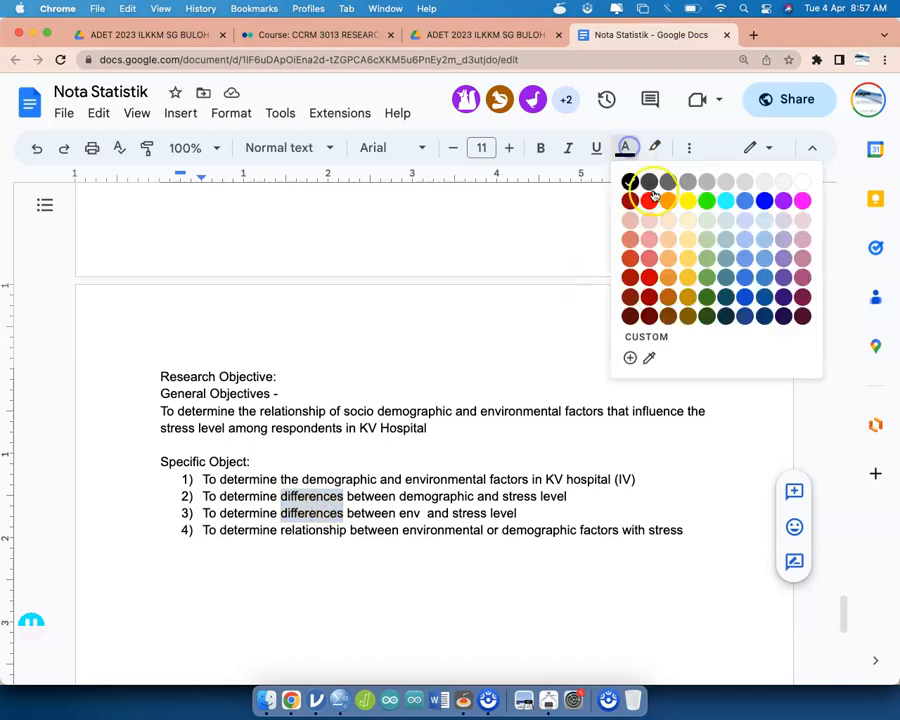
left_click(764, 201)
Step: Color the word "relationship" red in the fourth specific objective
double_click(318, 530)
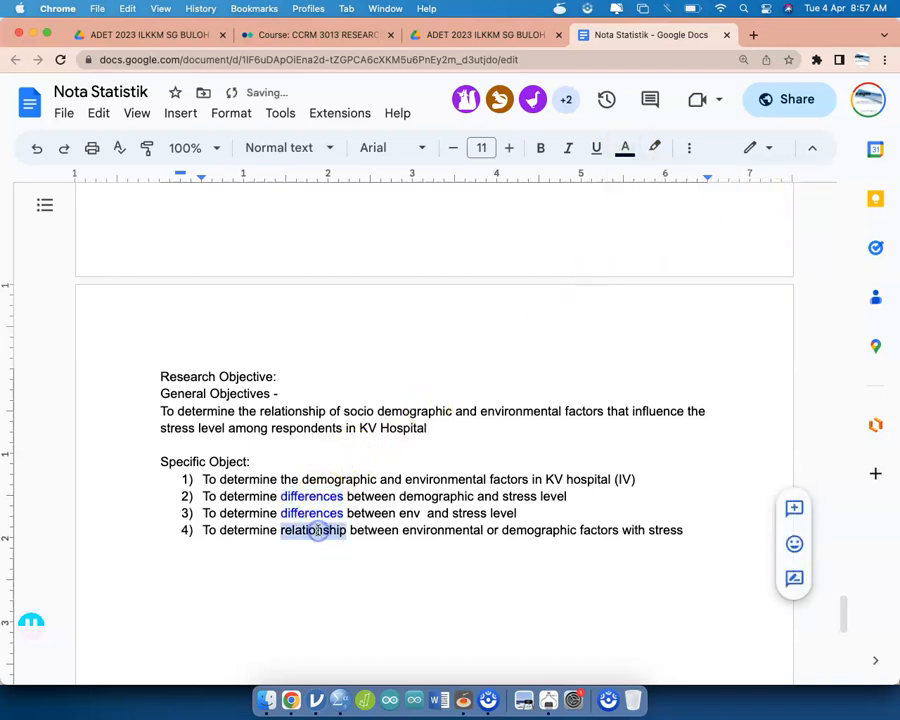
left_click(630, 144)
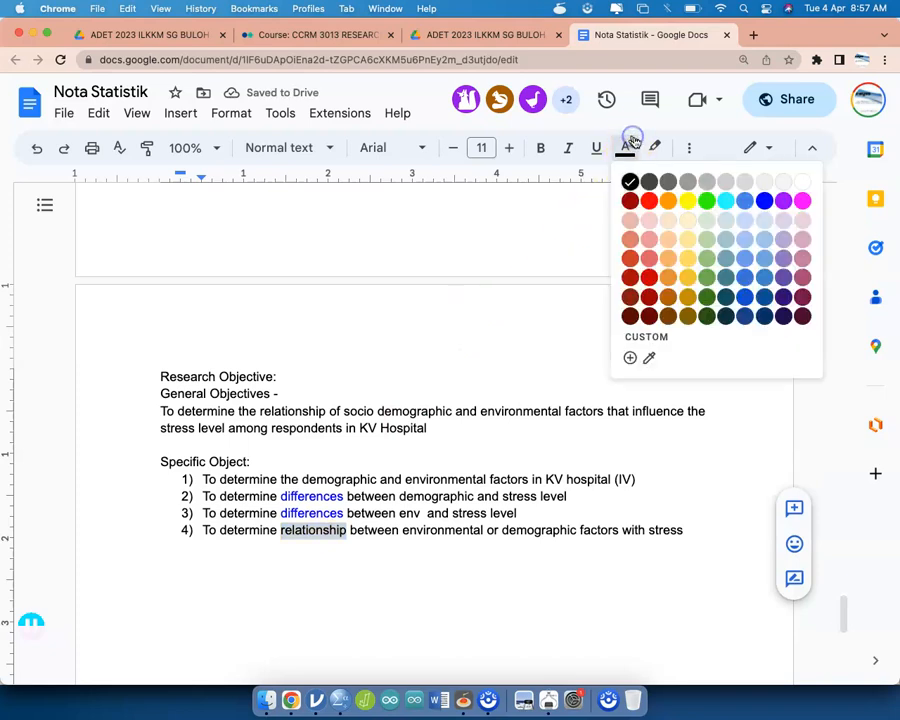
left_click(655, 202)
left_click(580, 488)
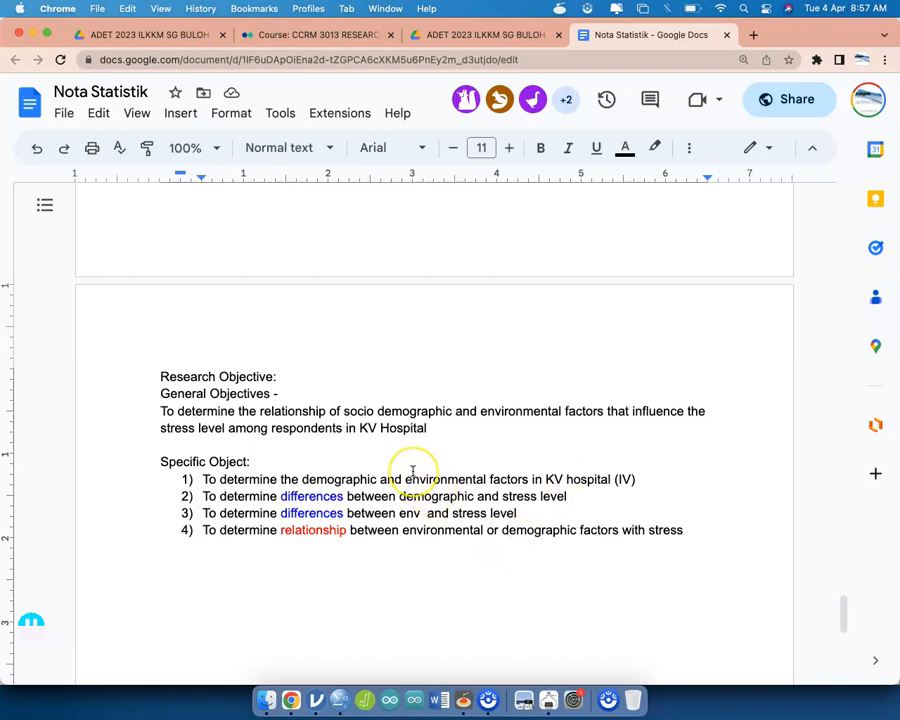
Step: Expand "env" to "environment" in the third specific objective and leave a single space before "and"
left_click(423, 513)
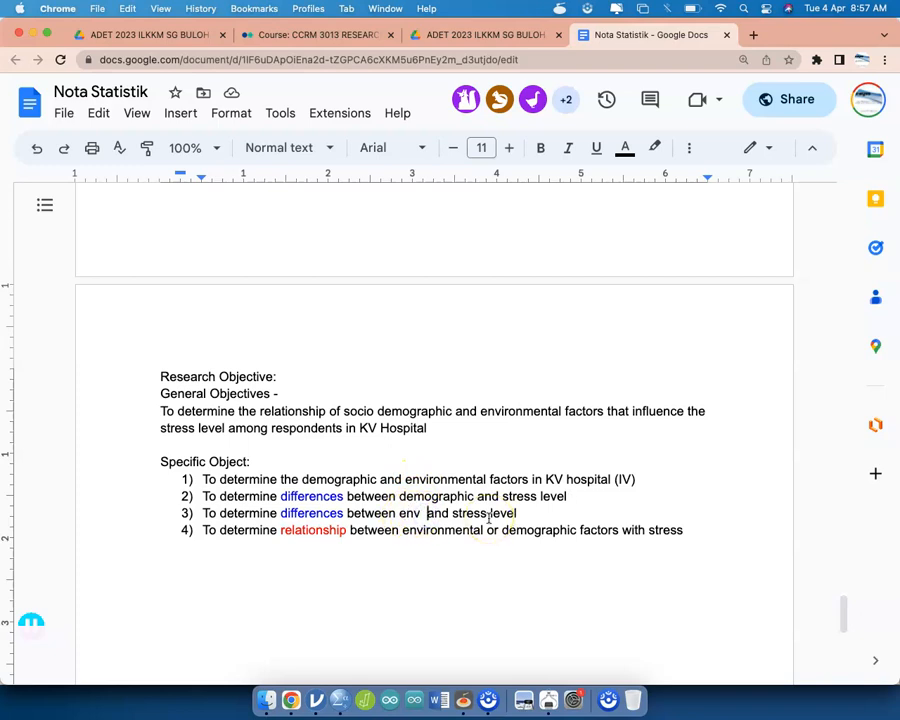
key("BackSpace")
key("BackSpace")
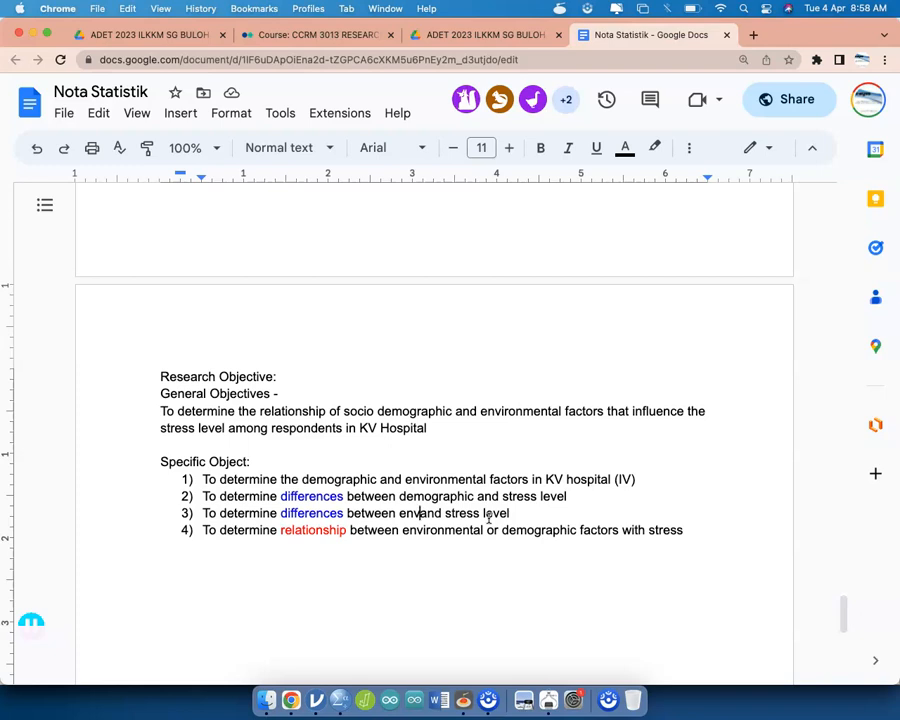
type("ironment")
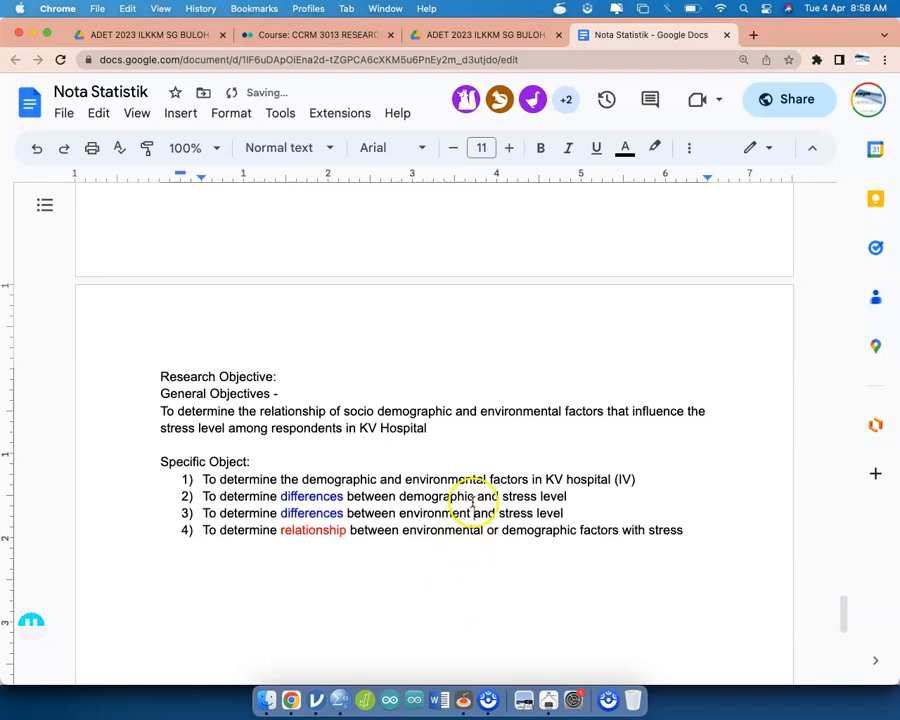
left_click(573, 496)
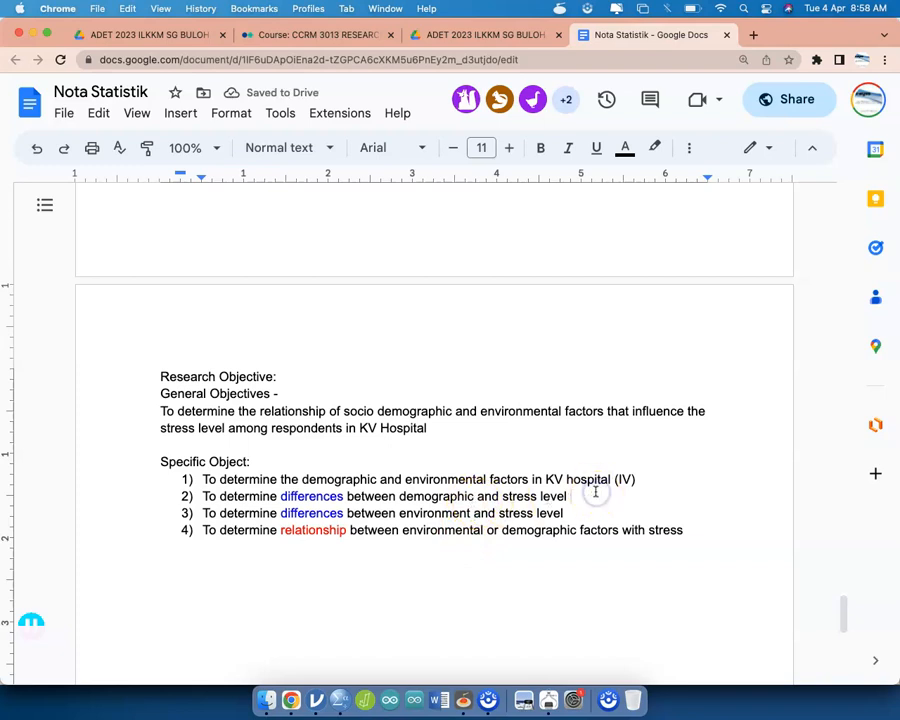
left_click(566, 512)
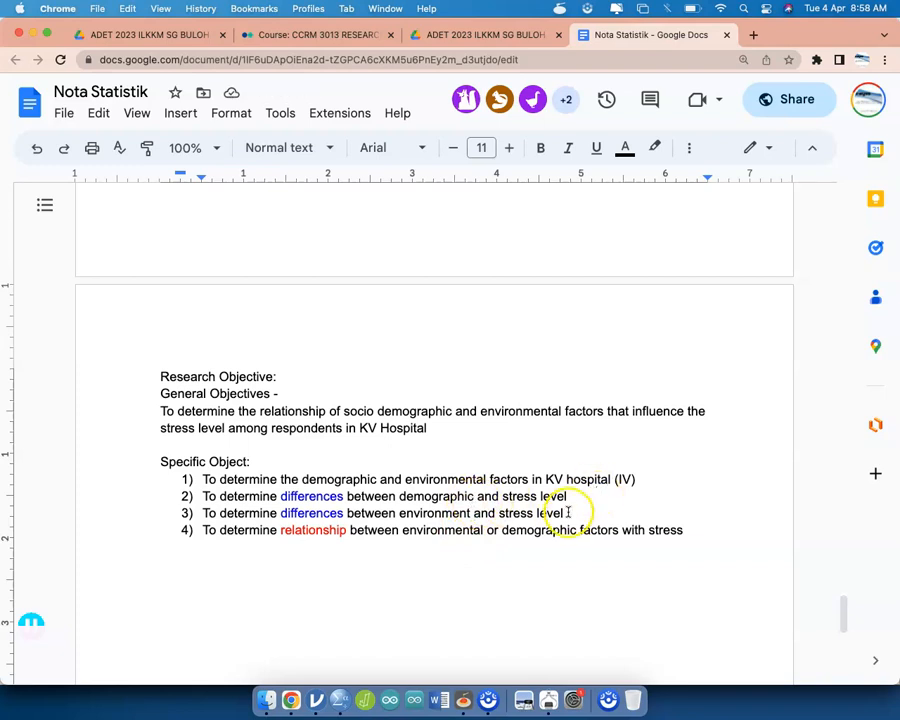
left_click_drag(576, 512, 199, 513)
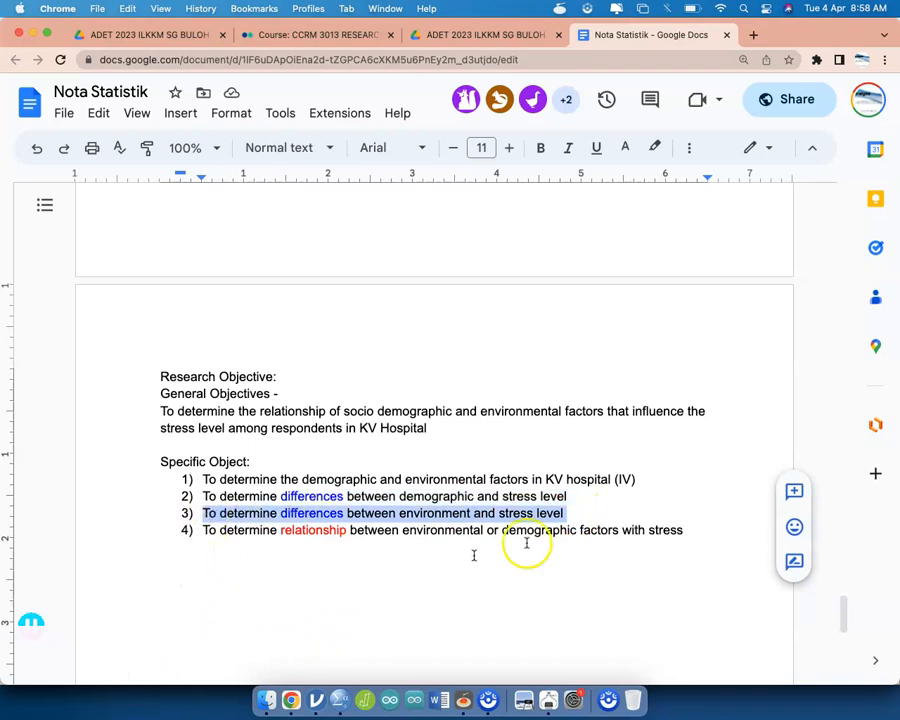
Step: Add a "Hypotheses:" heading below the specific objectives and start a numbered list in the "1)" style under it
left_click(692, 527)
key("Return")
key("Return")
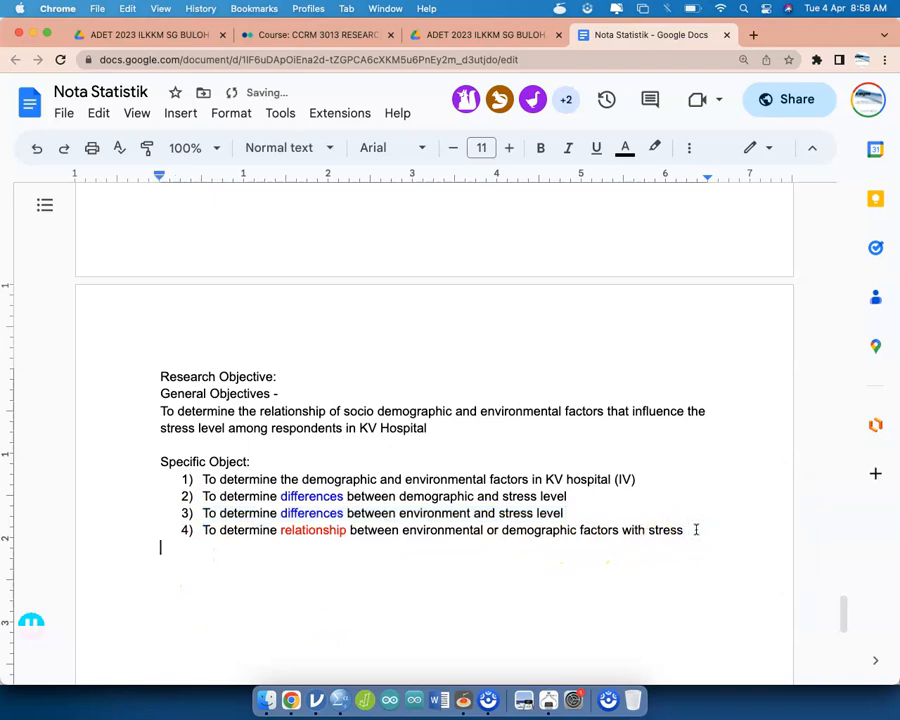
type("Hypotheis")
key("Return")
type("1)")
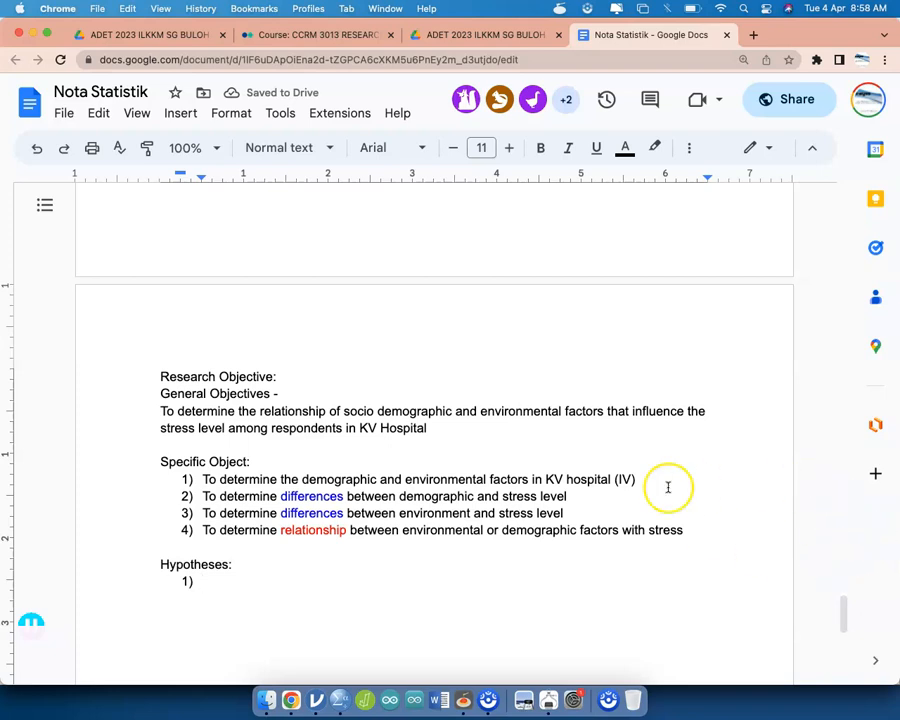
left_click(627, 496)
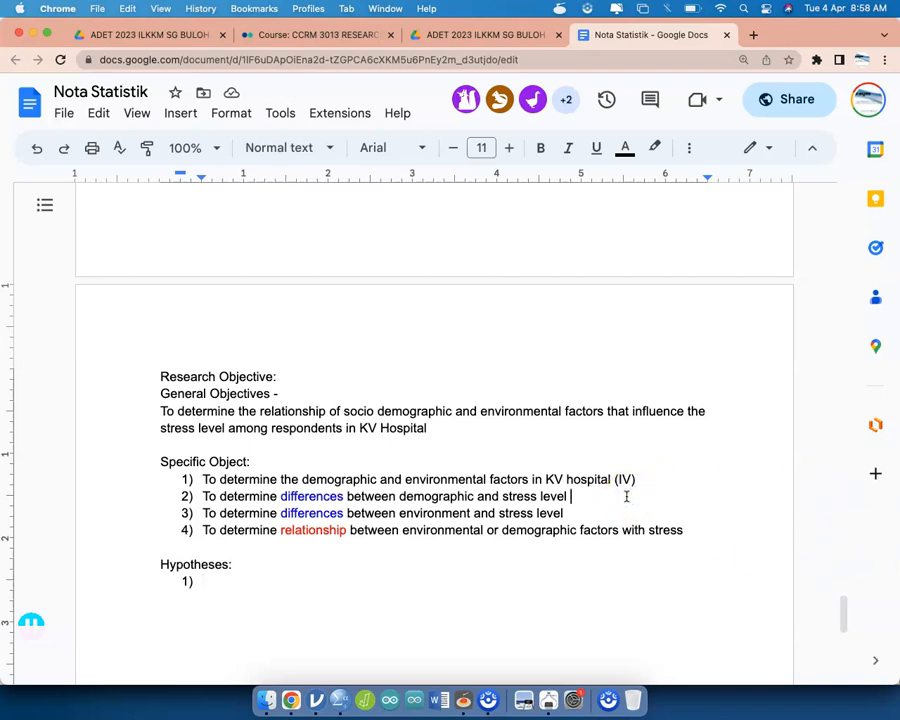
type("()1")
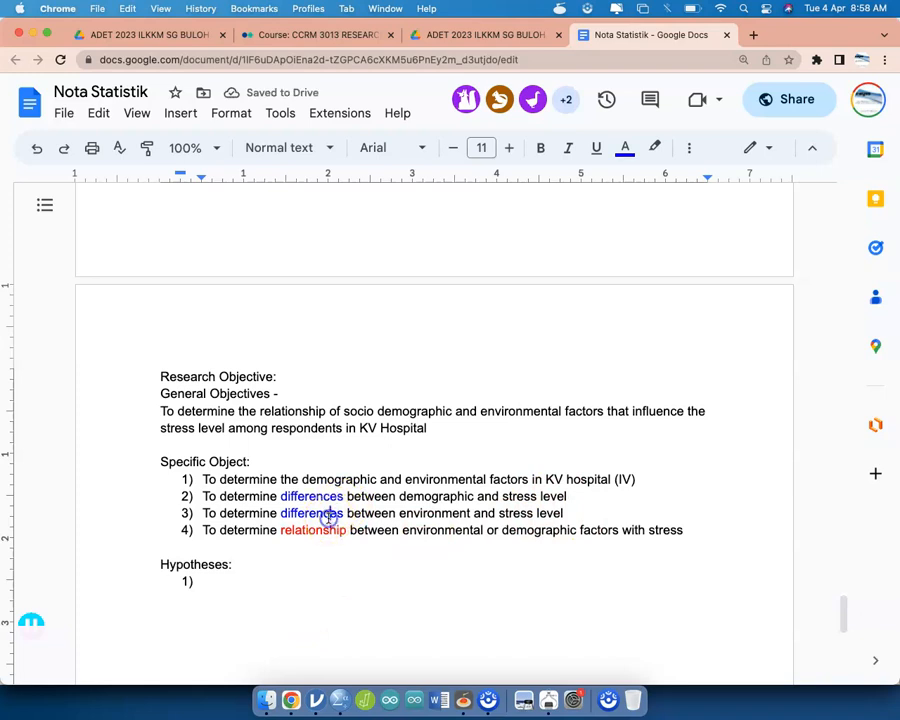
Step: Write the first hypothesis as "There is a significant different of stress level betwee different demograohic factor" and start a second list item
left_click(304, 584)
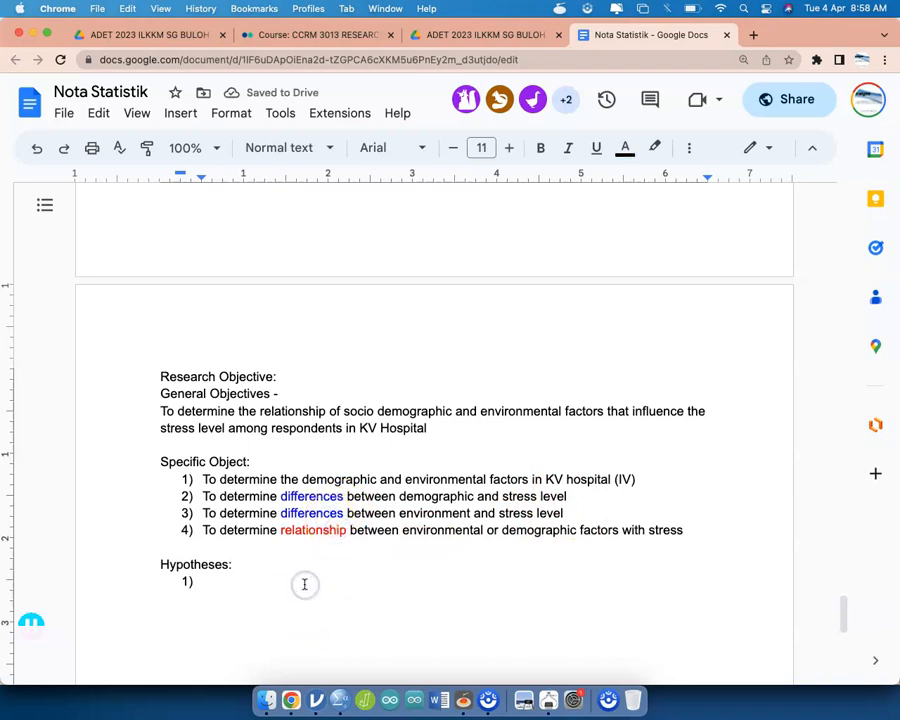
type("Th")
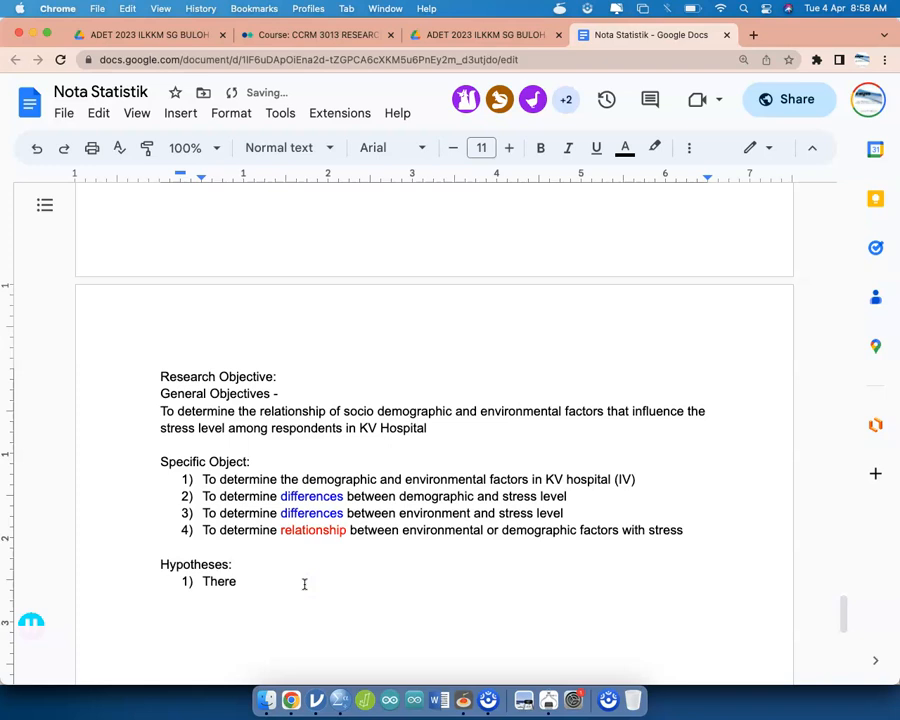
type("ere is a significant different of stress level betw")
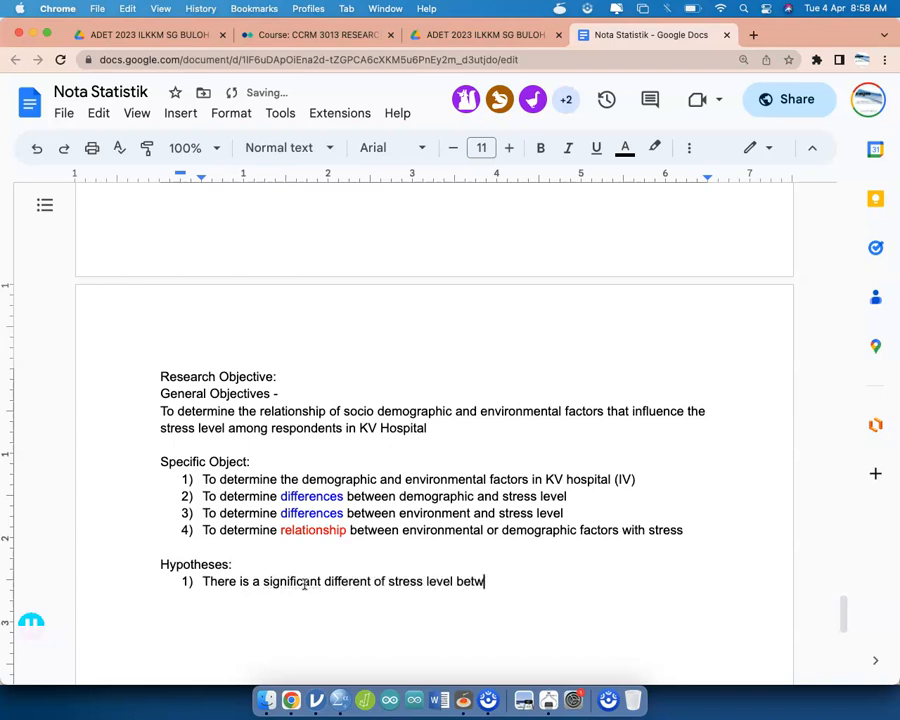
key("BackSpace")
key("BackSpace")
type("rent ")
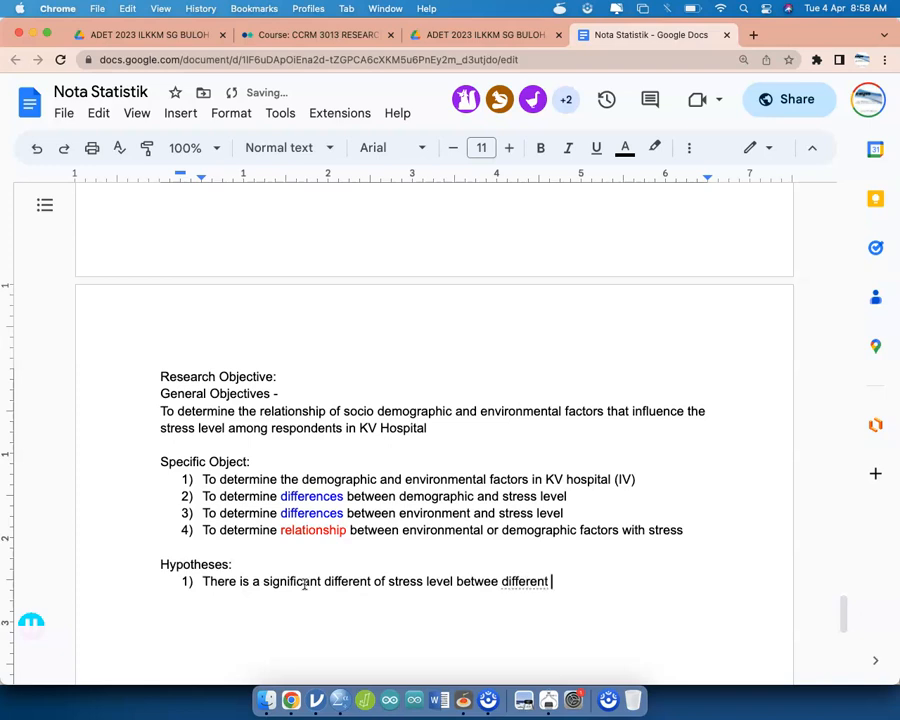
type("demograohic factor")
key("Return")
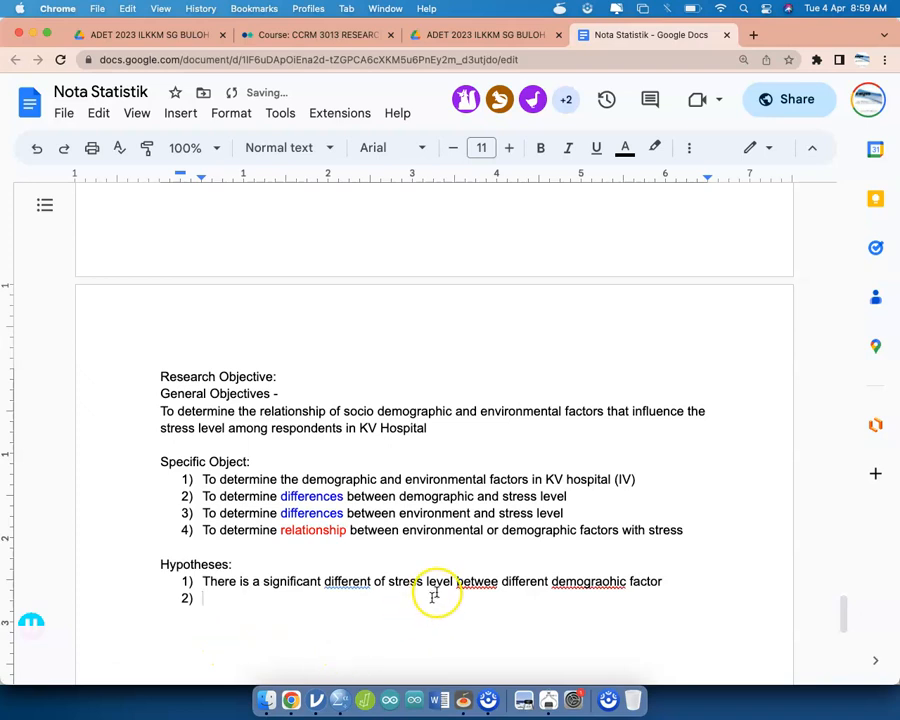
Step: Correct "betwee" to "between" in the first hypothesis and review the grammar suggestion for the first "different"
left_click(467, 583)
left_click(536, 394)
left_click(357, 582)
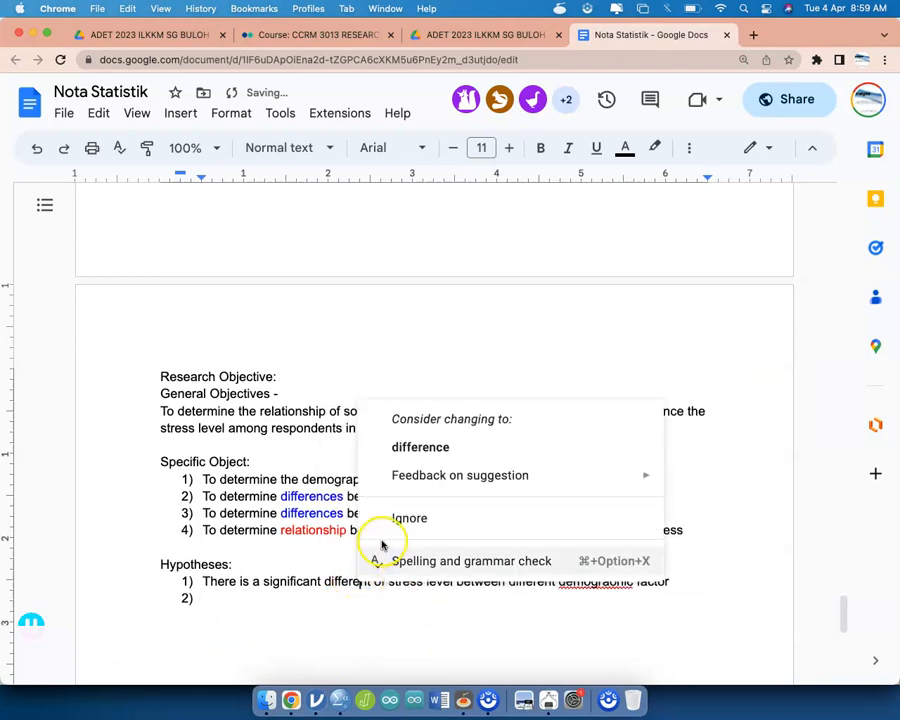
left_click(430, 456)
double_click(366, 479)
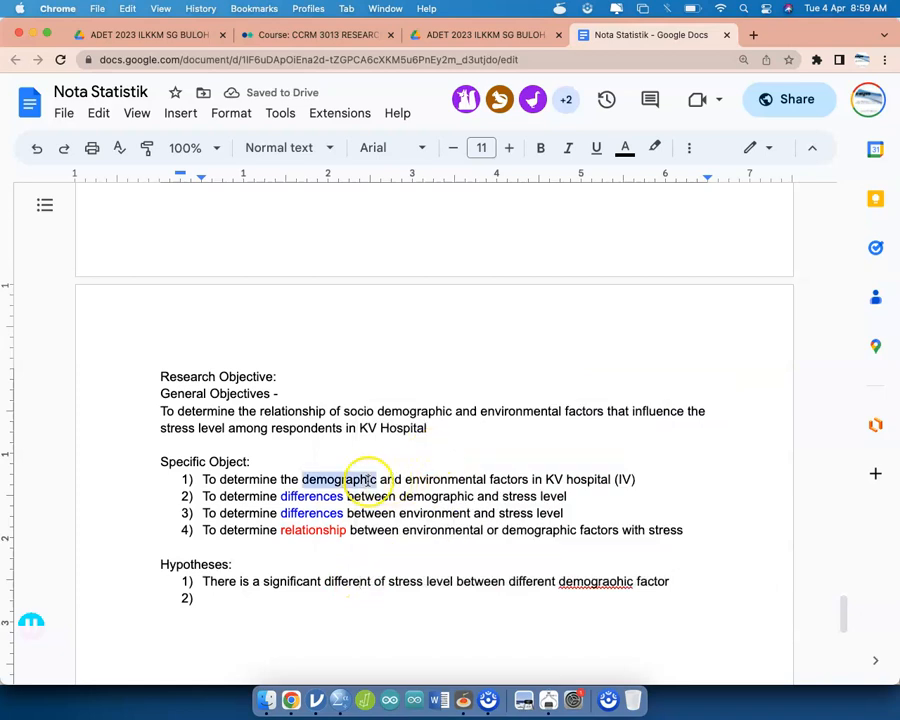
double_click(452, 479)
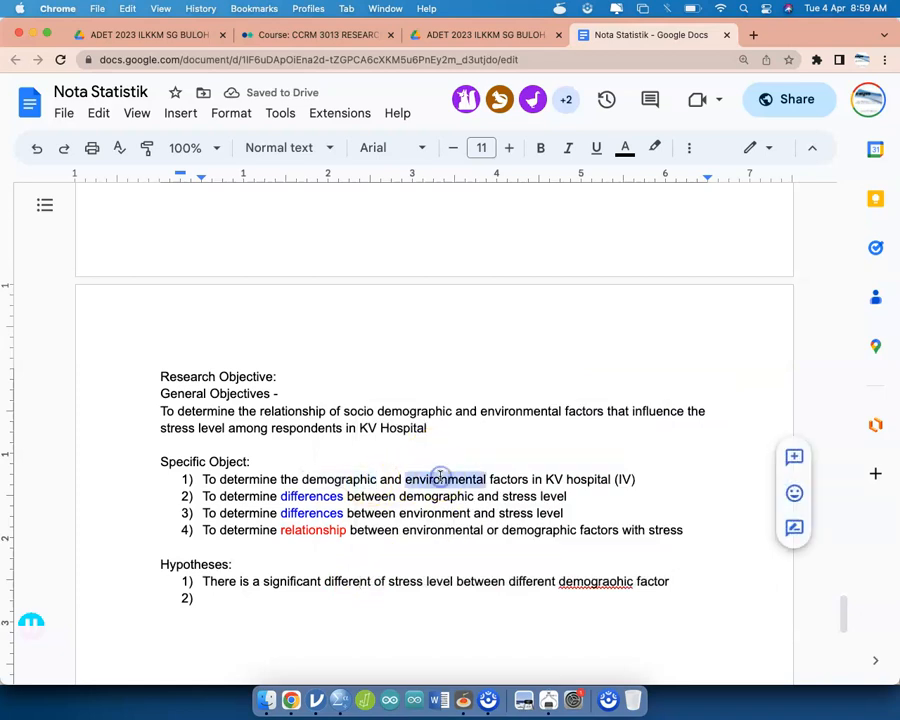
left_click(626, 477)
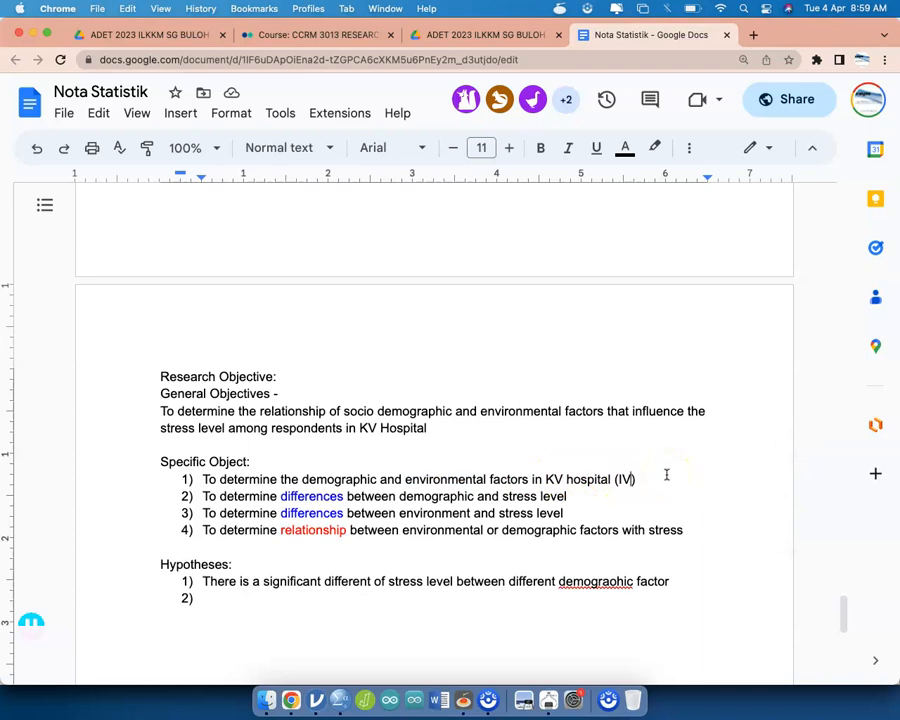
Step: Correct "demograohic" to "demographic" in the first hypothesis and compare the hypothesis with the first two specific objectives
right_click(607, 583)
left_click(536, 393)
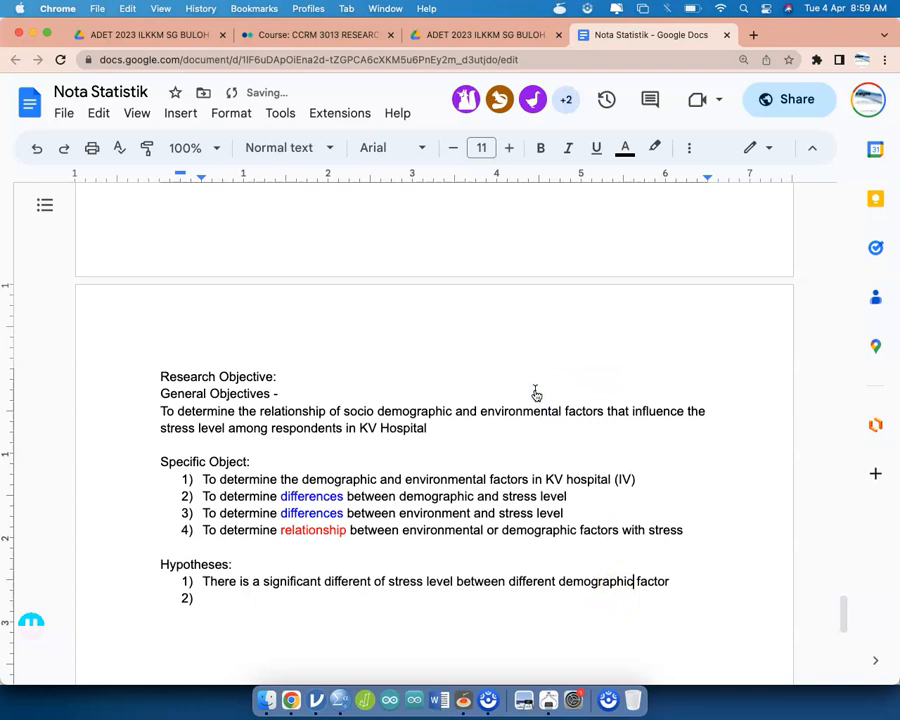
left_click(574, 481)
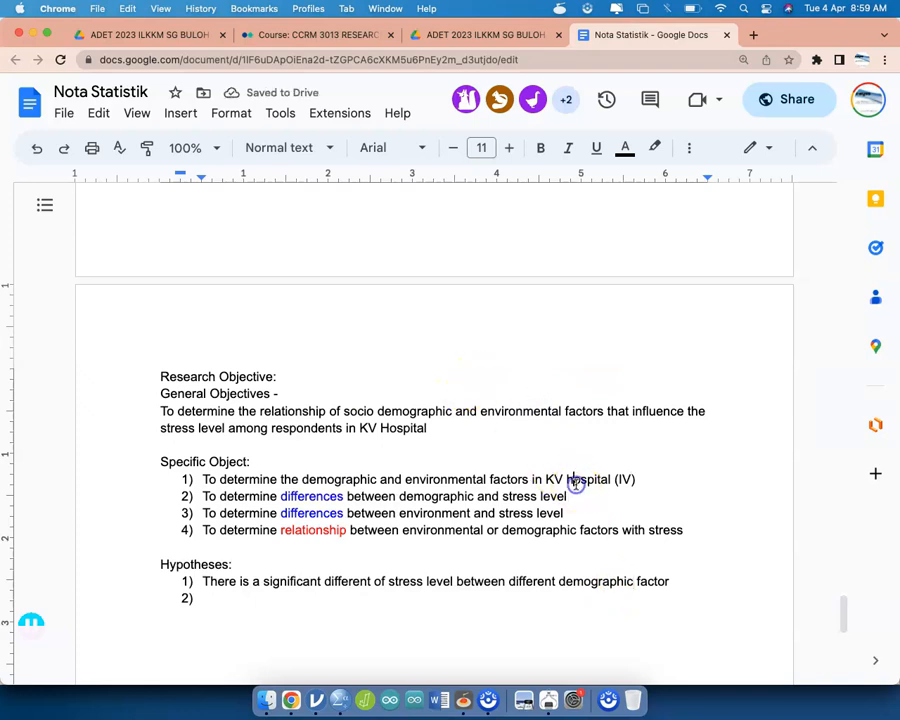
triple_click(574, 481)
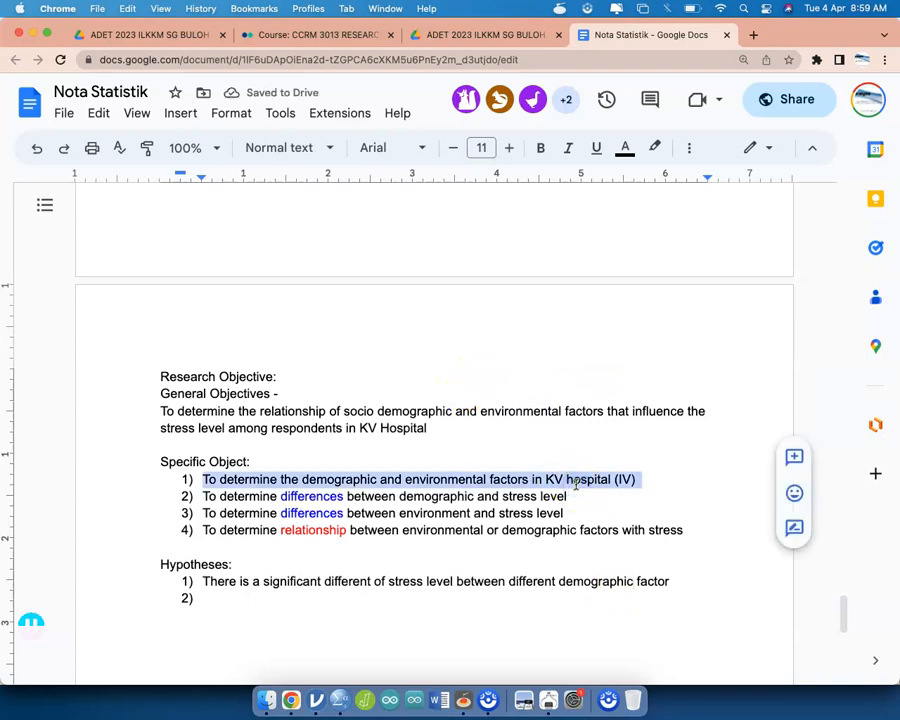
double_click(270, 581)
double_click(232, 497)
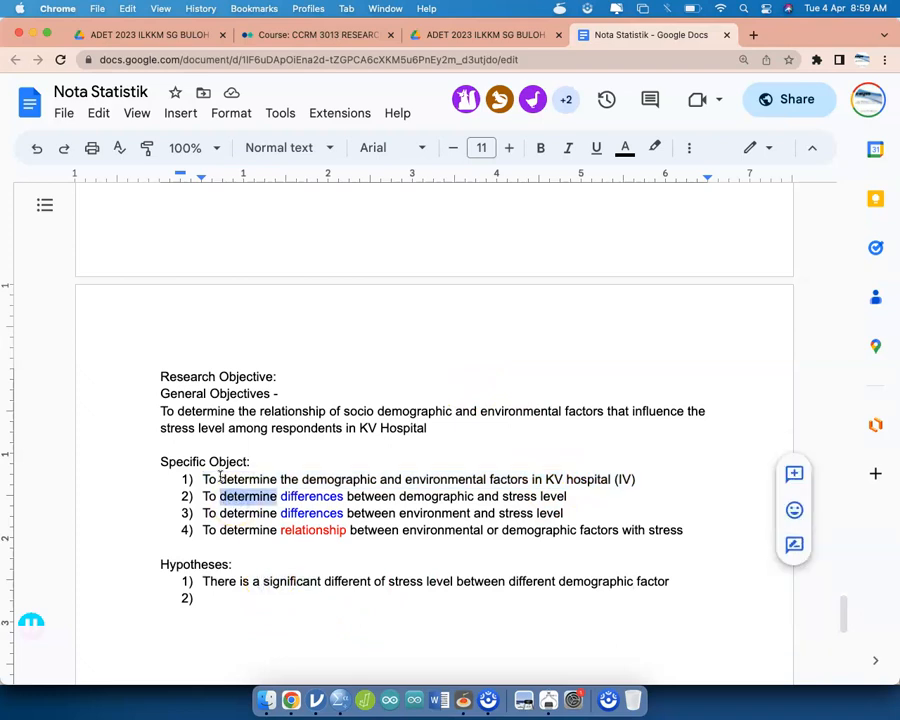
double_click(222, 479)
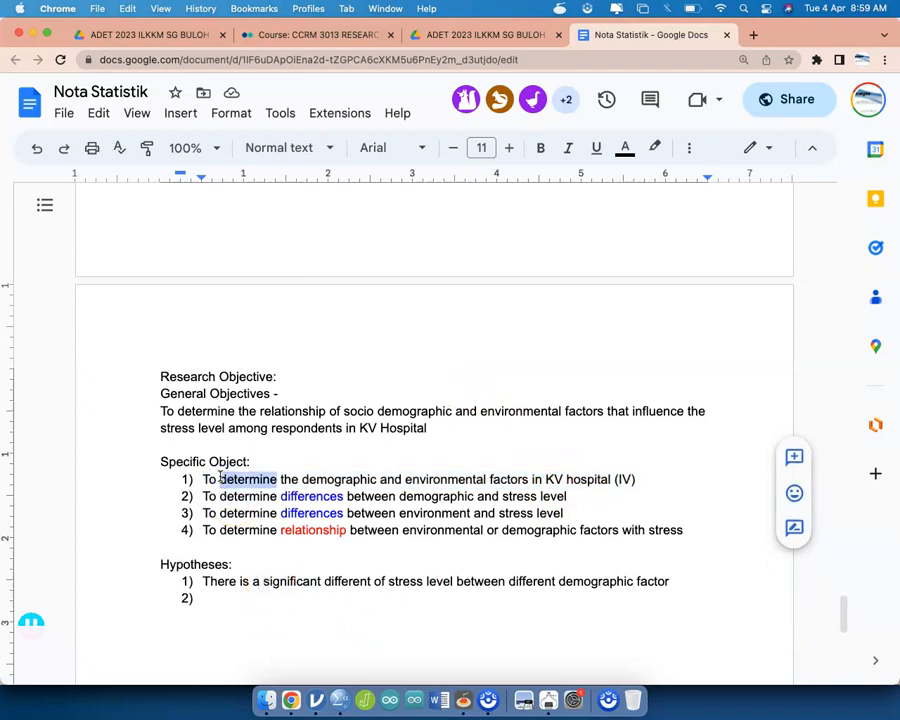
triple_click(220, 478)
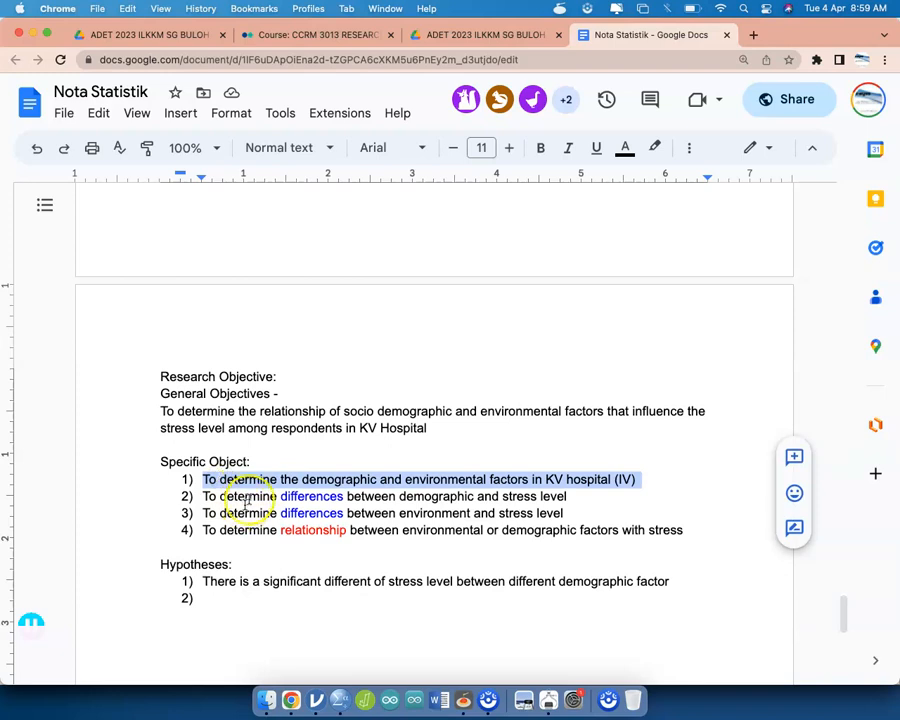
triple_click(248, 496)
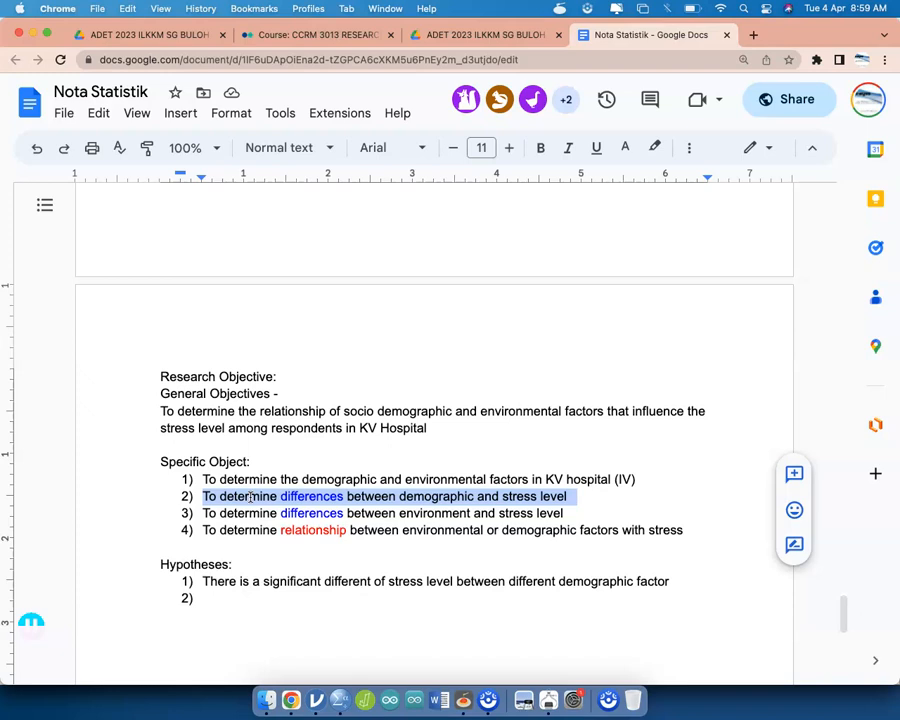
Step: Copy the first hypothesis into the second list item and replace "demographic" with "environment" in the copy
double_click(210, 588)
triple_click(210, 588)
key("ctrl+c")
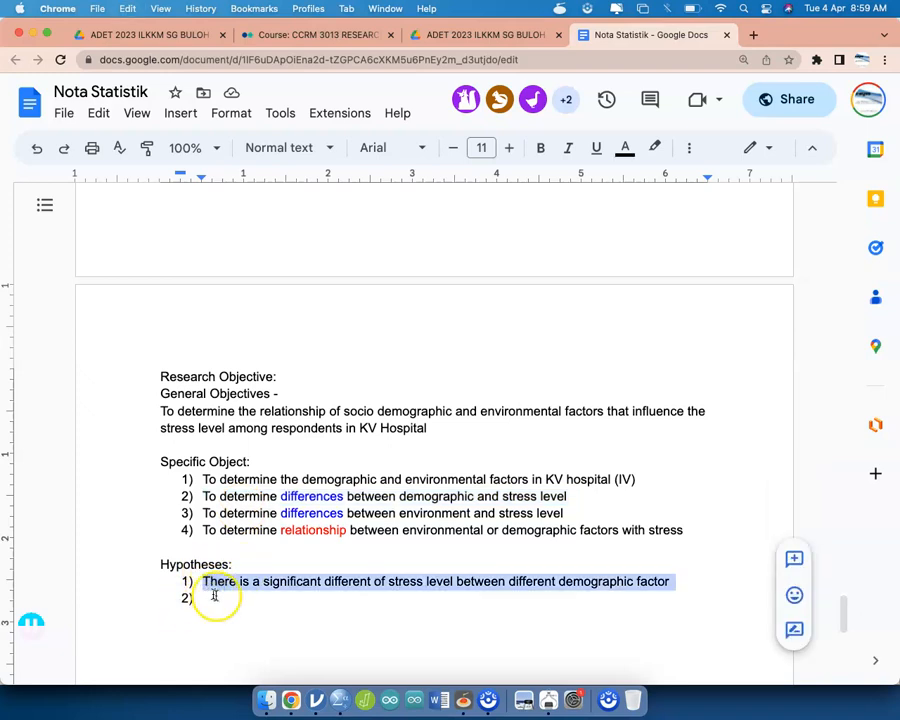
left_click(218, 598)
key("ctrl+v")
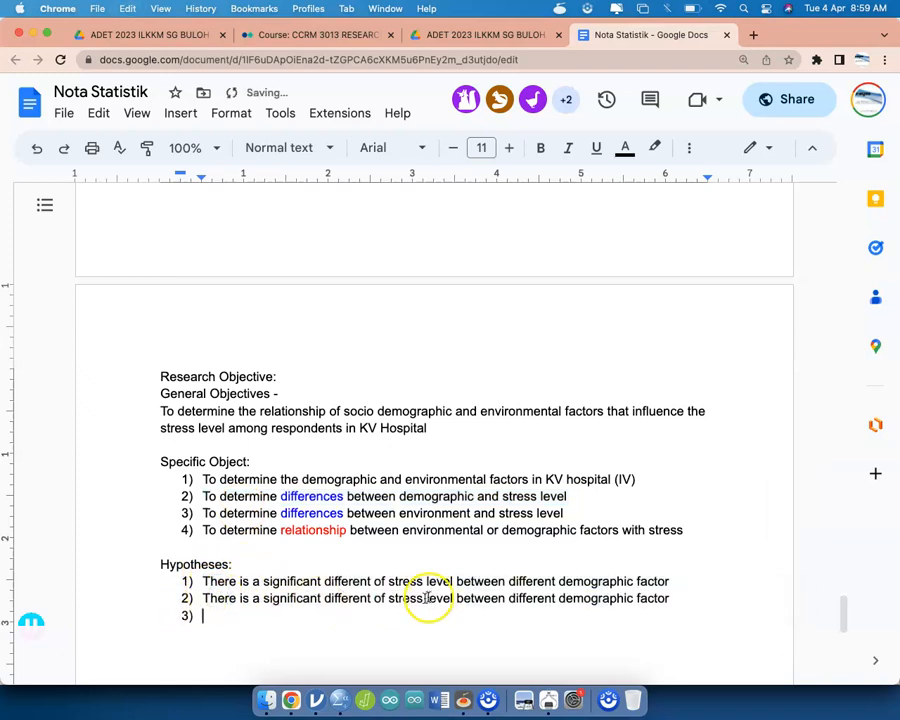
double_click(578, 595)
type("environment")
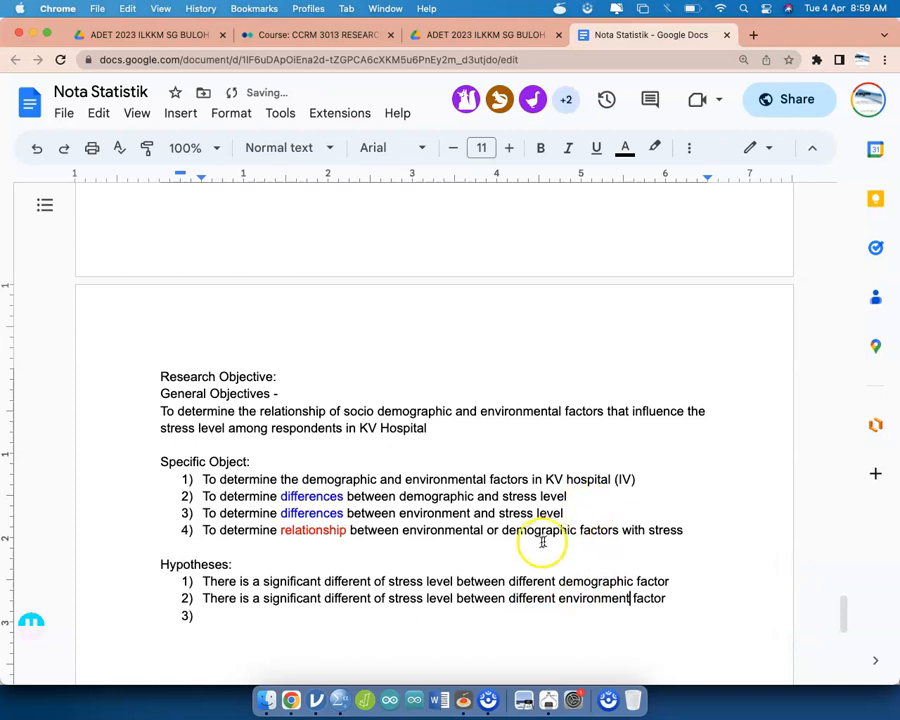
Step: Review the second and third specific objectives and the three research problems before writing the third hypothesis
left_click_drag(567, 502, 417, 498)
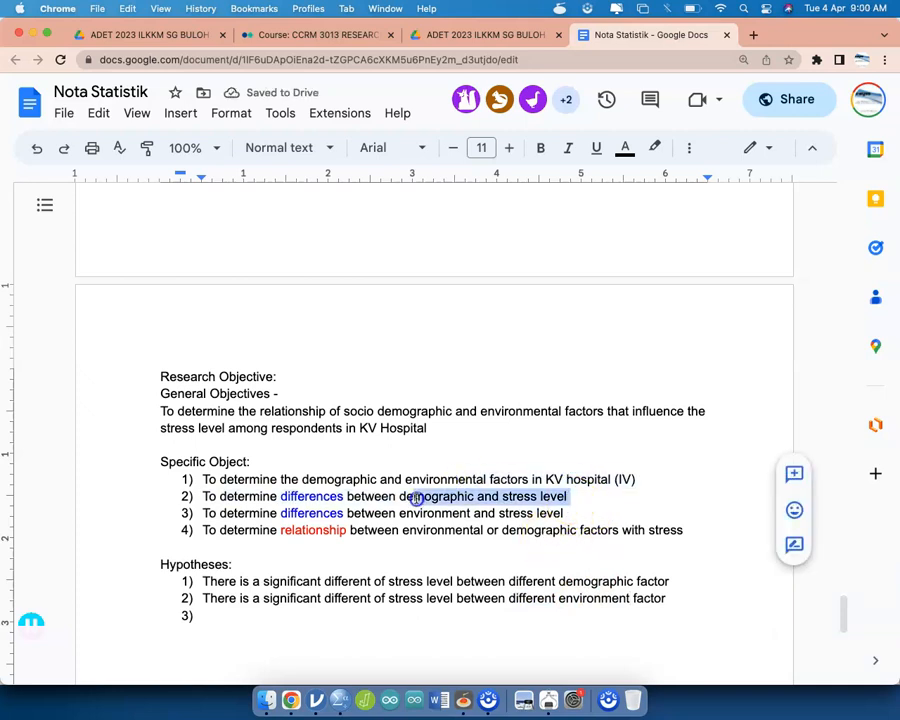
left_click(484, 498)
left_click_drag(572, 513, 201, 516)
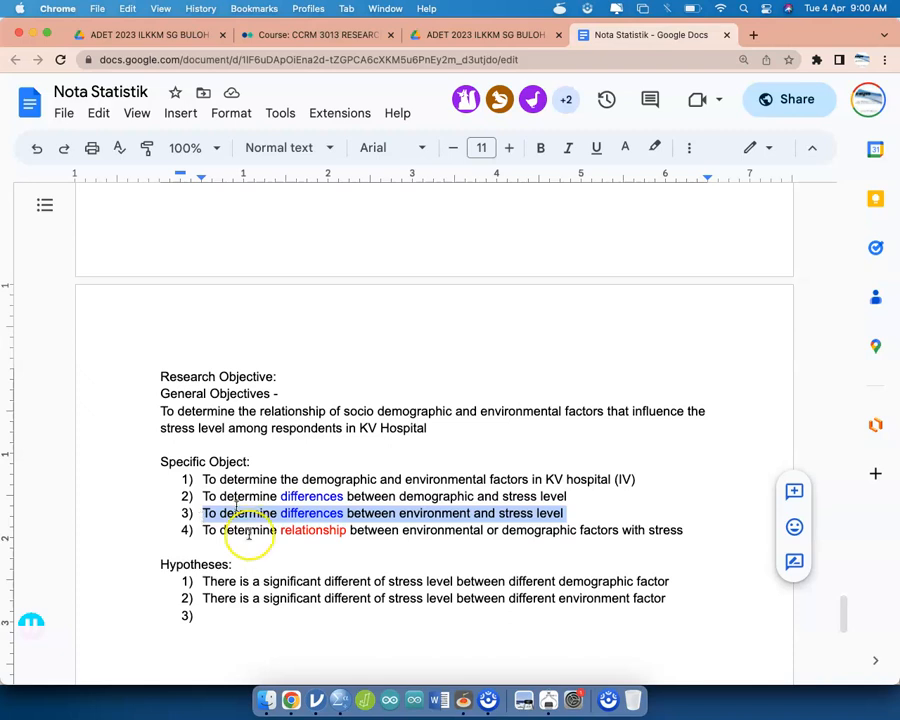
left_click(320, 617)
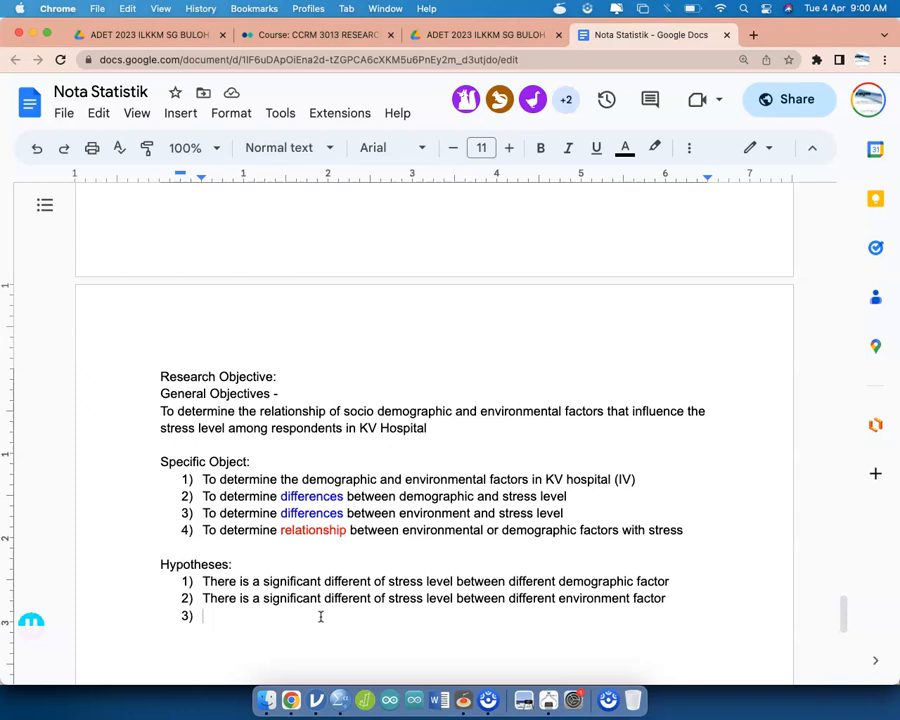
scroll(320, 614, "up", 5)
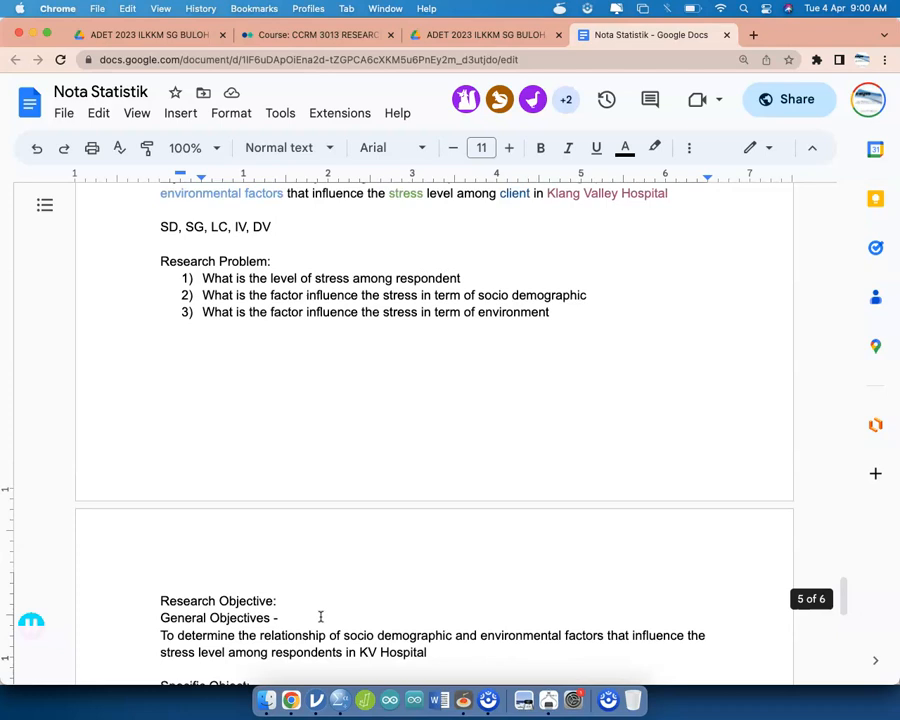
triple_click(324, 281)
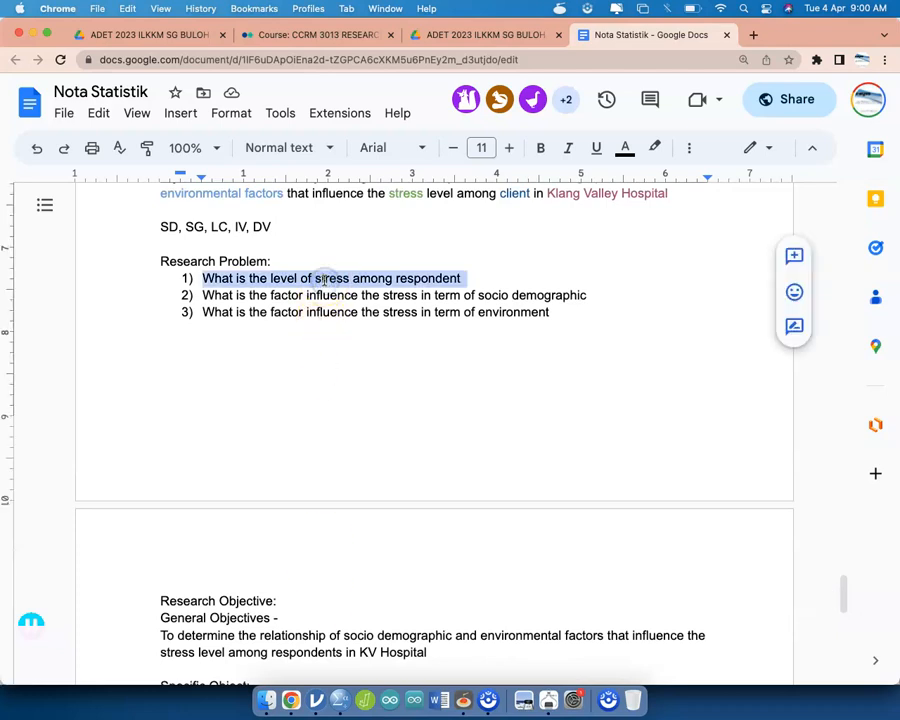
double_click(325, 283)
triple_click(324, 283)
triple_click(323, 295)
triple_click(334, 310)
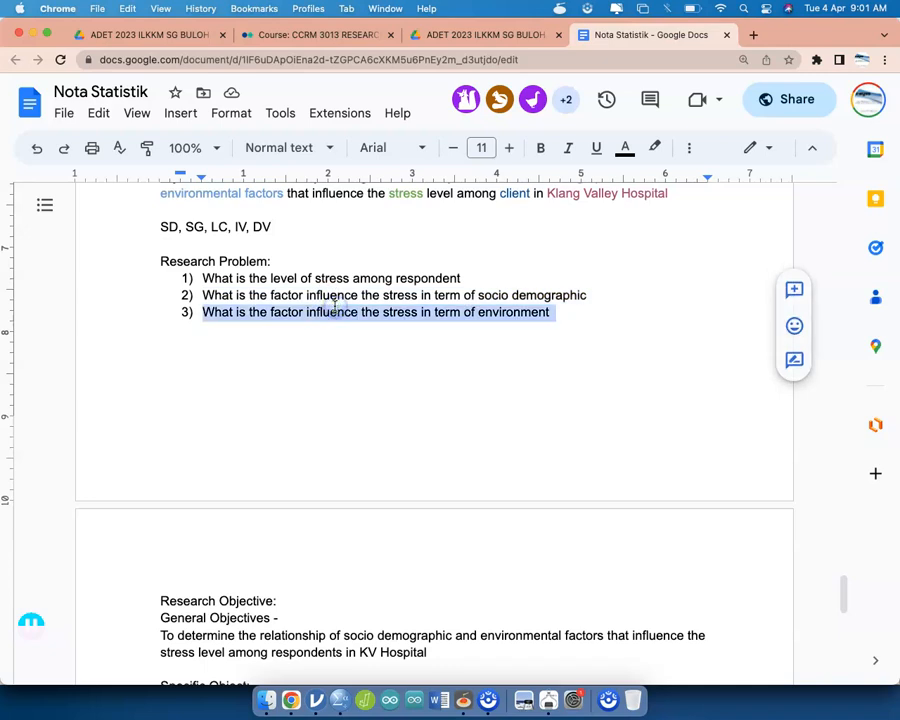
Step: Write the third hypothesis as "There is a significant relationship between stress and environmental or demograohic factors"
scroll(335, 305, "down", 9)
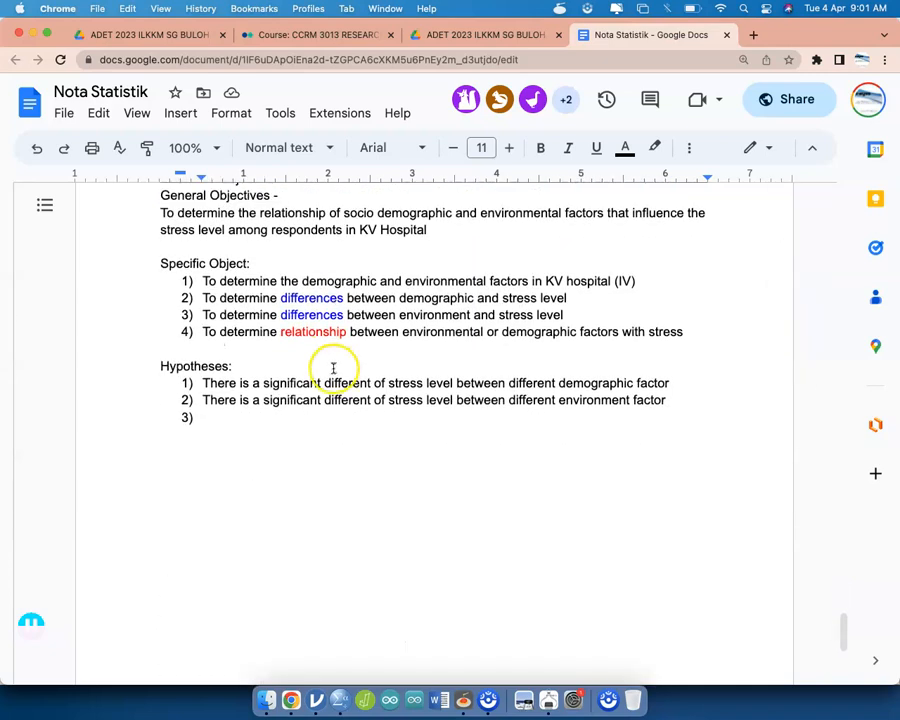
left_click(320, 408)
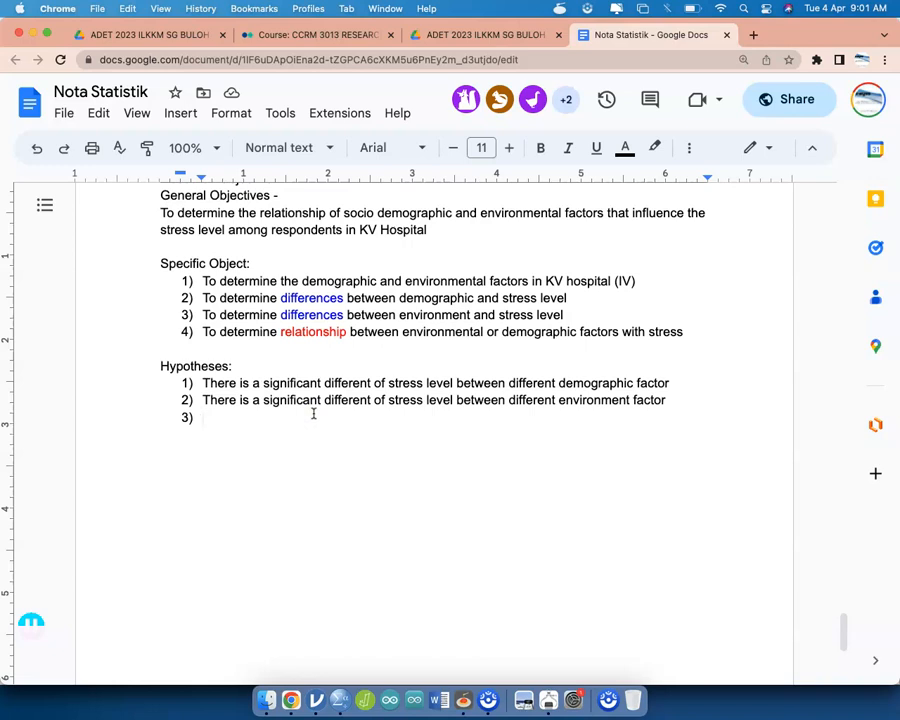
type("The")
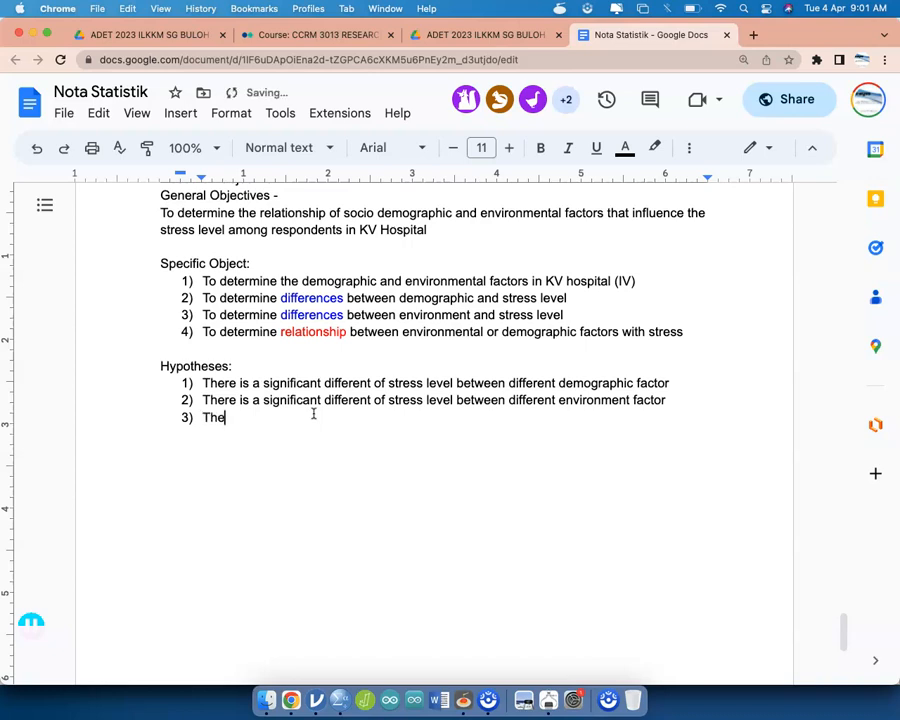
type("re is a significant relationship ")
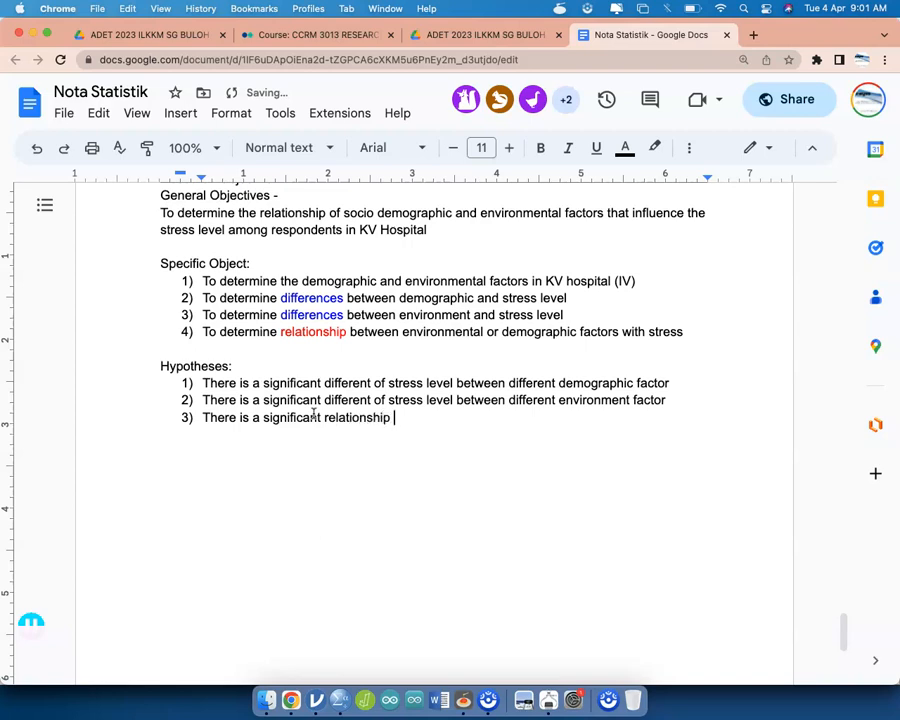
type("between stress and ")
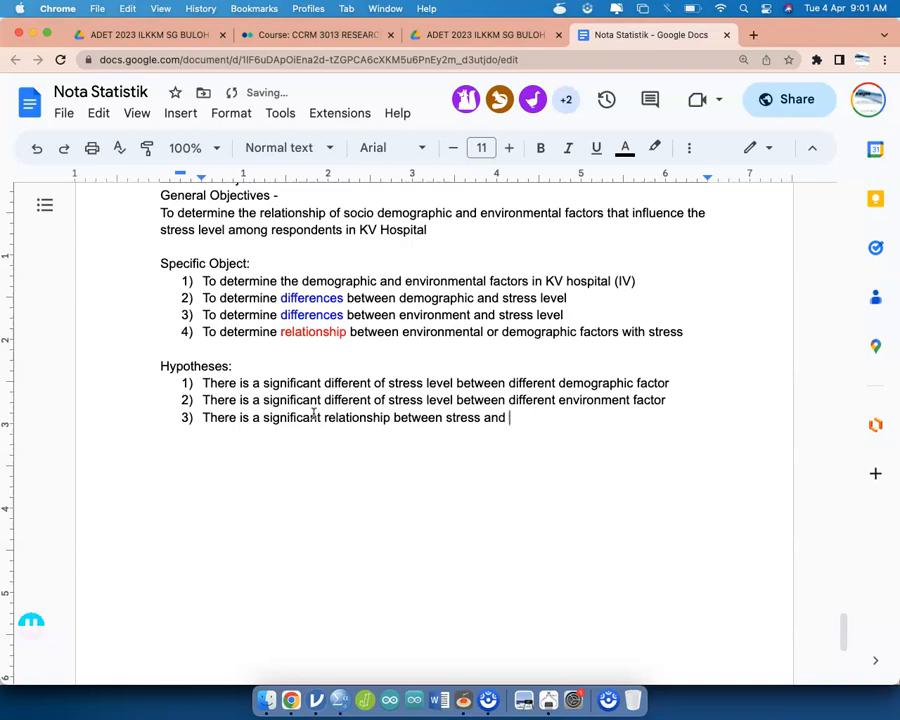
type("selcte")
key("BackSpace")
key("BackSpace")
key("BackSpace")
key("BackSpace")
key("BackSpace")
key("BackSpace")
type("environmental")
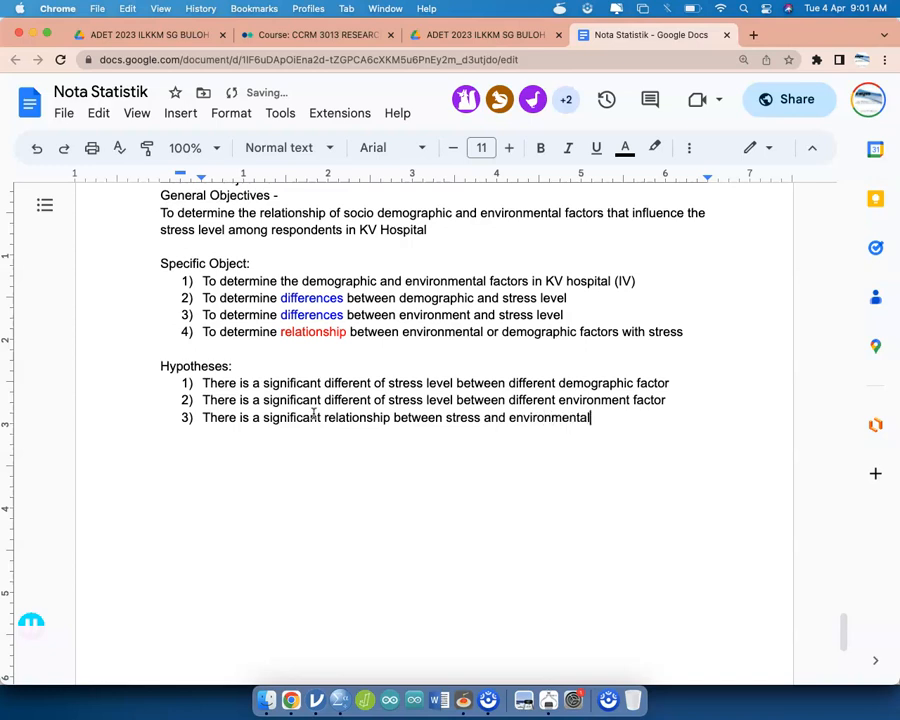
type(" or demograohic factors")
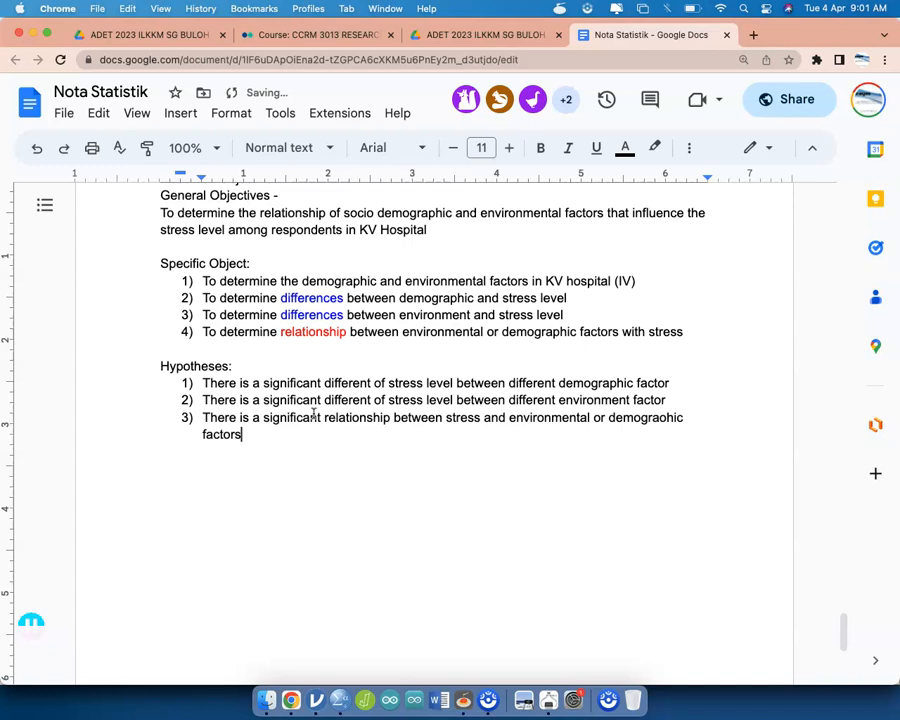
Step: Correct "demograohic" to "demographic" in the third hypothesis and review the first hypothesis
right_click(637, 418)
left_click(580, 459)
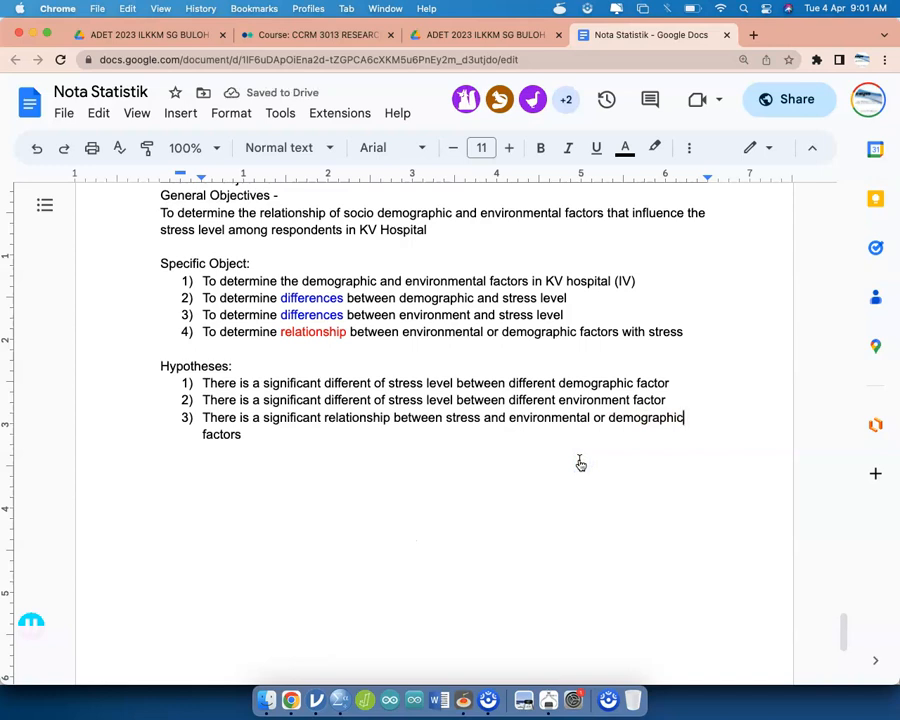
left_click(369, 573)
triple_click(240, 383)
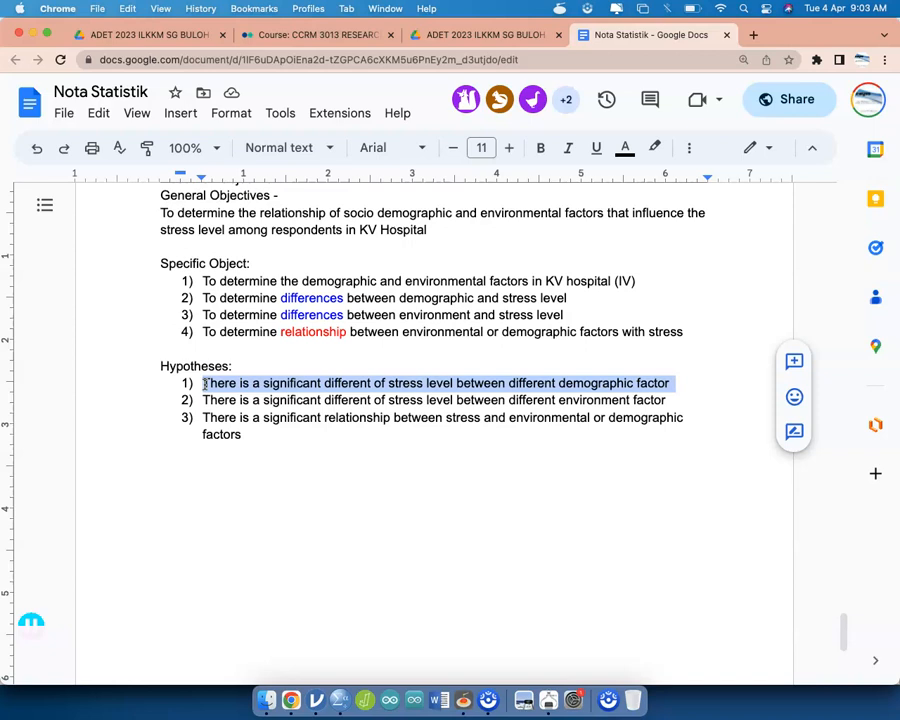
Step: Add a dashed separator line below the hypotheses and the caption "Table 1. Demographic" beneath it, followed by a new line
left_click(279, 461)
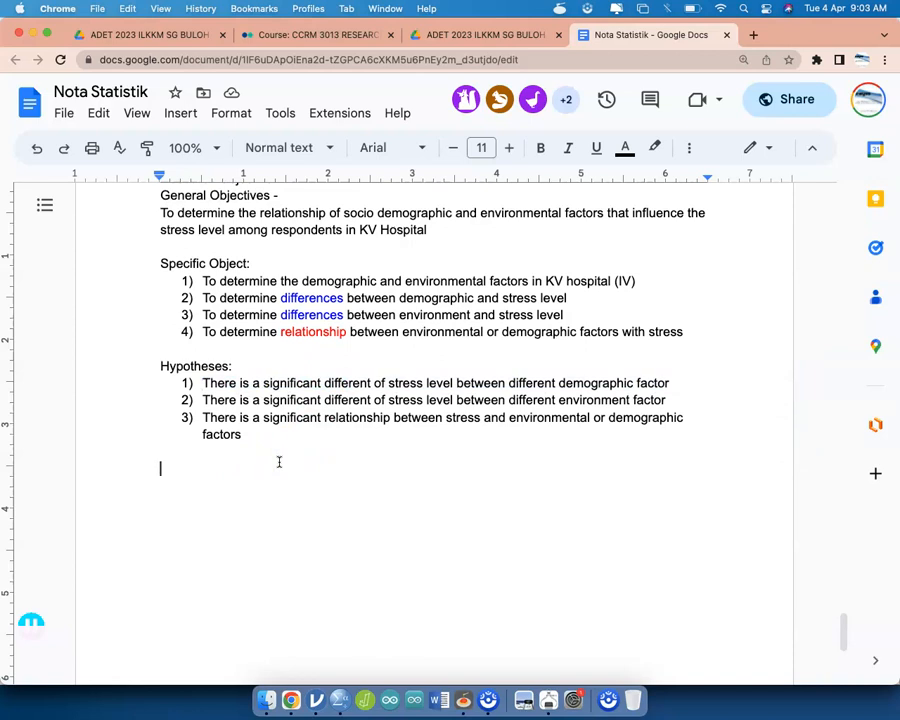
key("BackSpace")
key("BackSpace")
key("Return")
key("Return")
key("Return")
type("-----")
key("Return")
key("Return")
type("Tab")
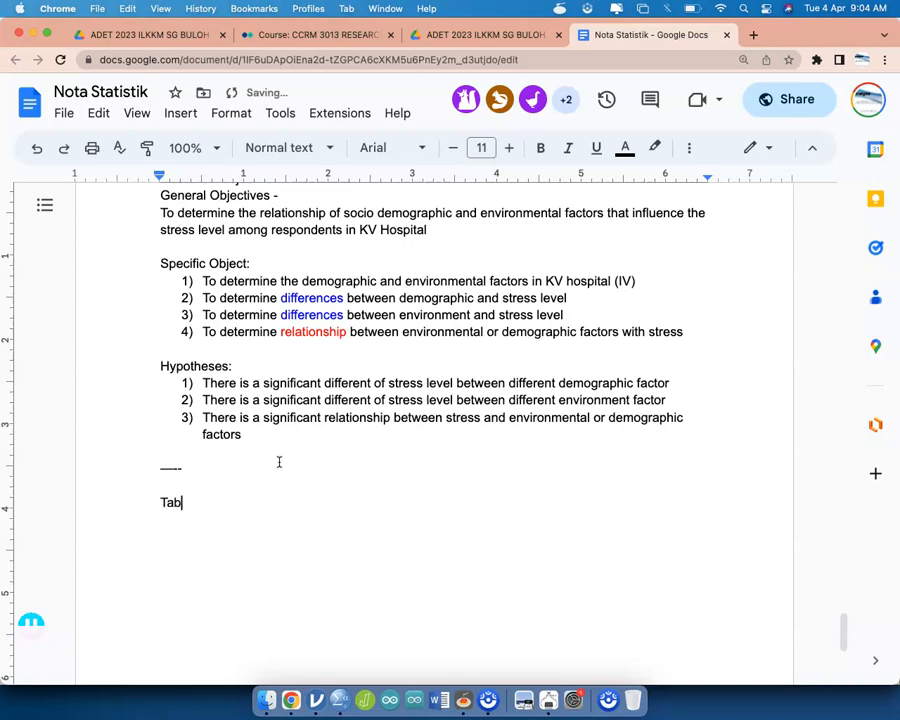
type("le 1. Demographic")
key("Return")
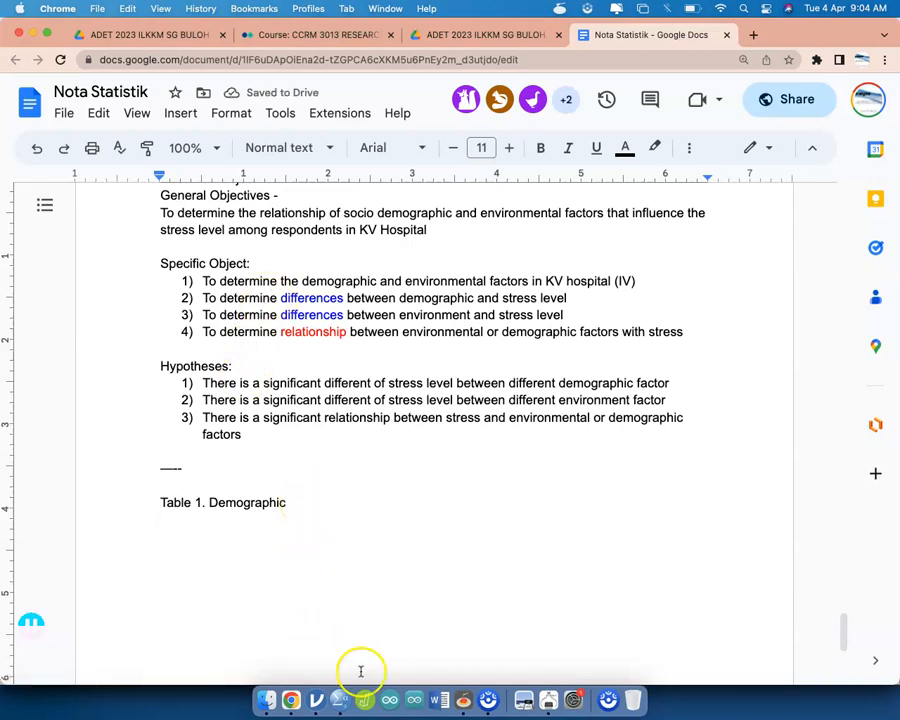
Step: Switch to the SPSS Statistics Data Editor window showing DATA ADET2023.sav
left_click(437, 702)
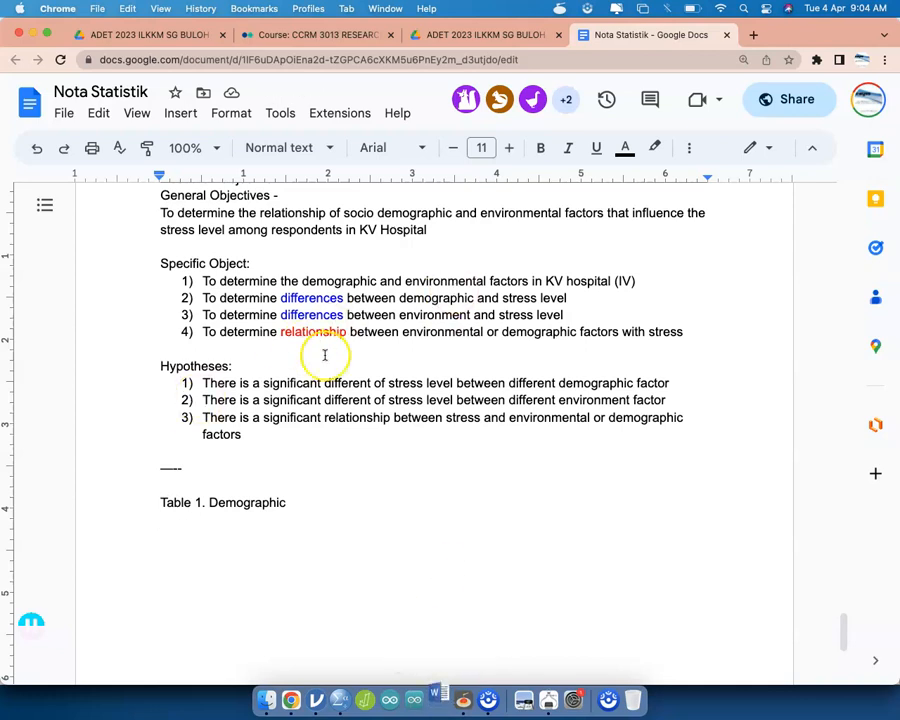
key("ctrl+Up")
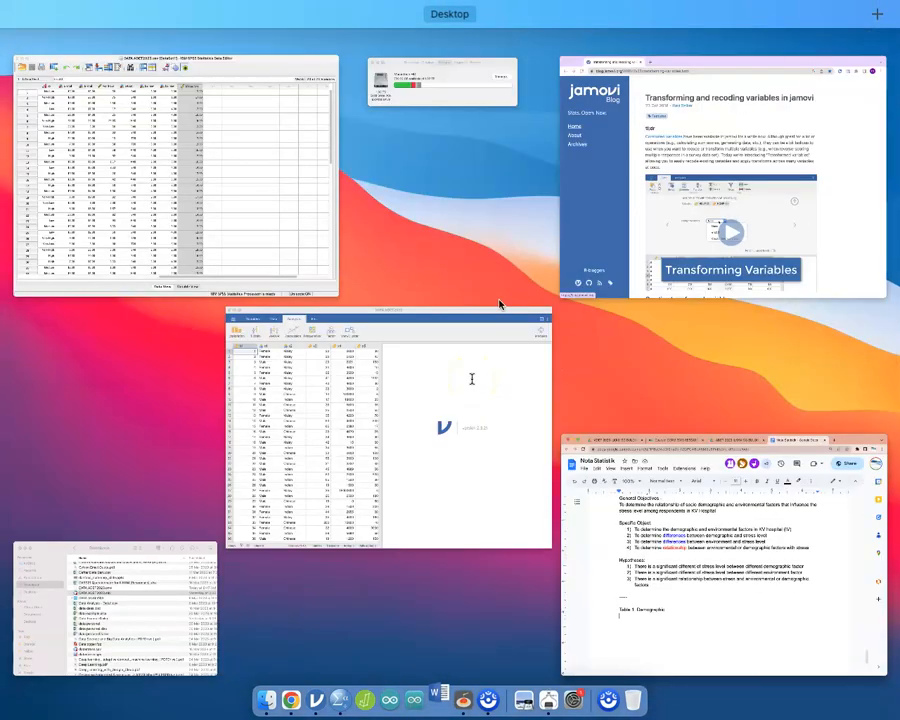
left_click(316, 330)
key("ctrl+Up")
left_click(235, 263)
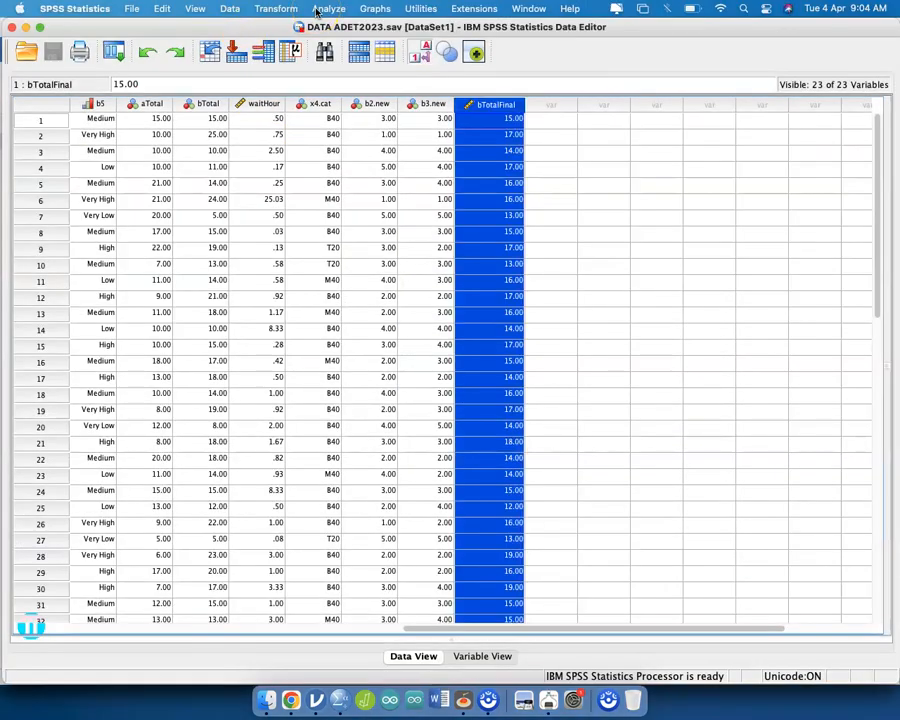
Step: Set up a Frequencies analysis with Gender [x1] and Race [x2] as its variables, enlarging the dialog to see all variables
left_click(324, 9)
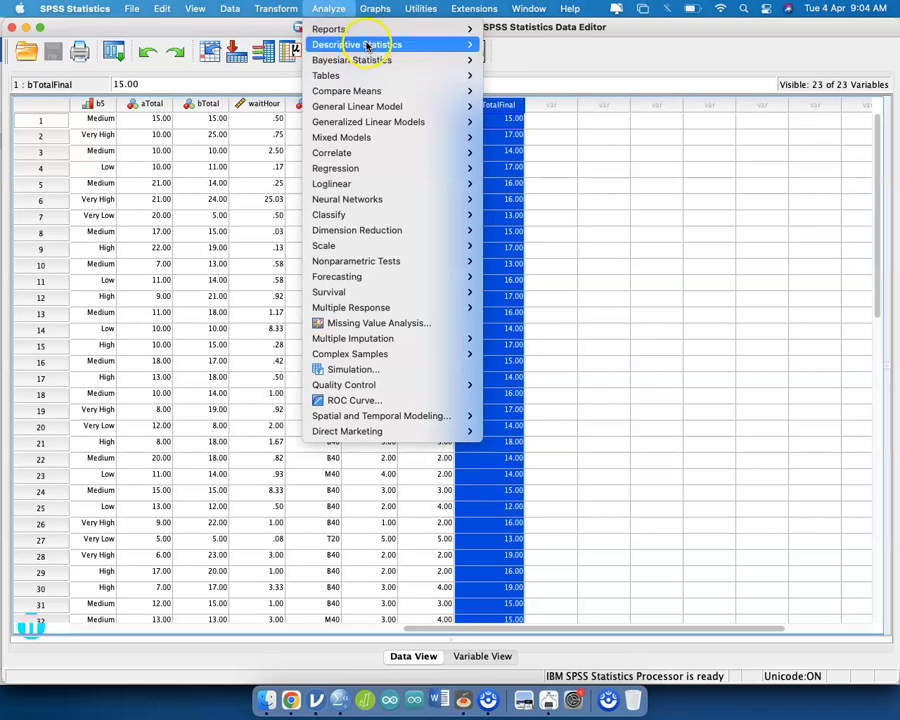
mouse_move(367, 45)
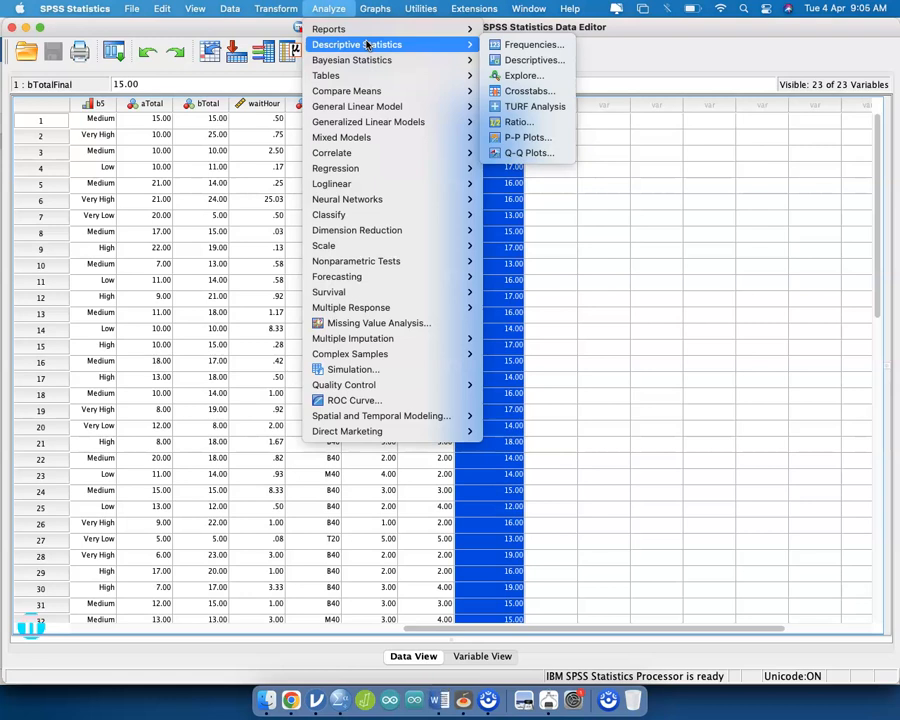
left_click(502, 46)
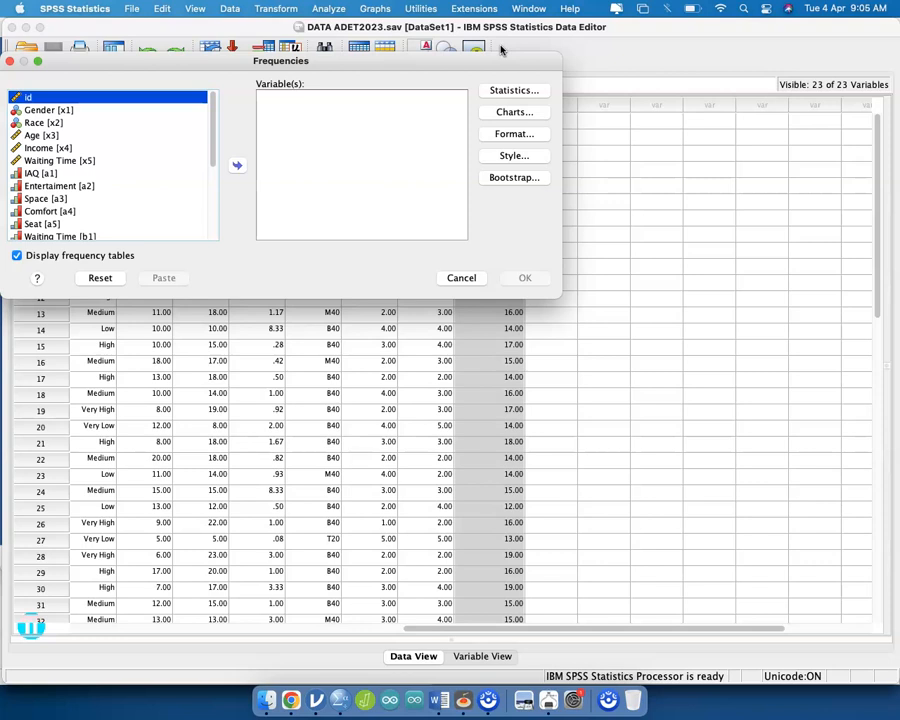
left_click_drag(556, 296, 763, 454)
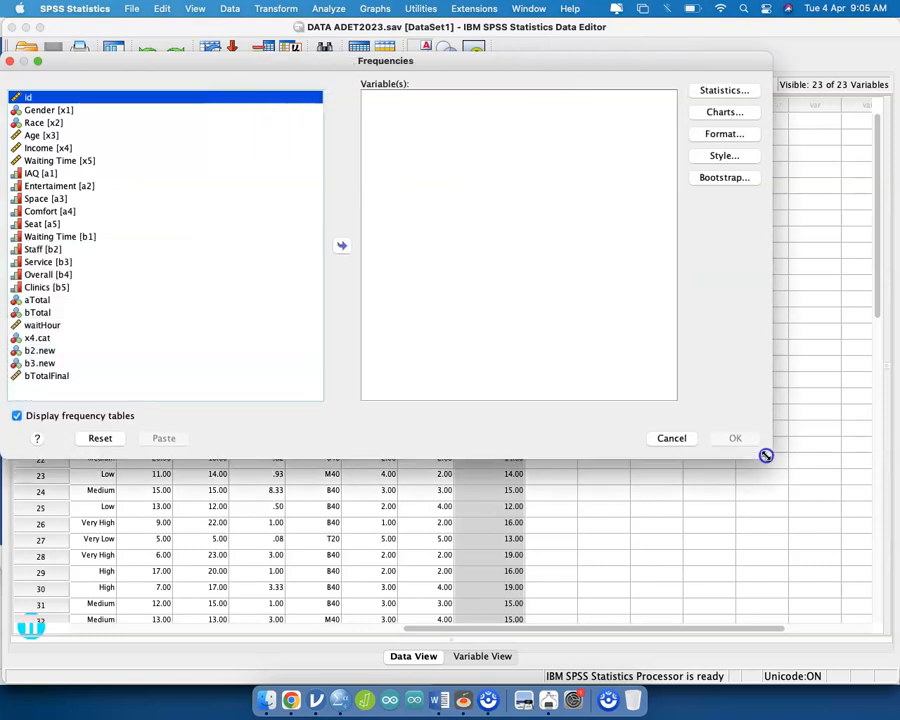
left_click(66, 109)
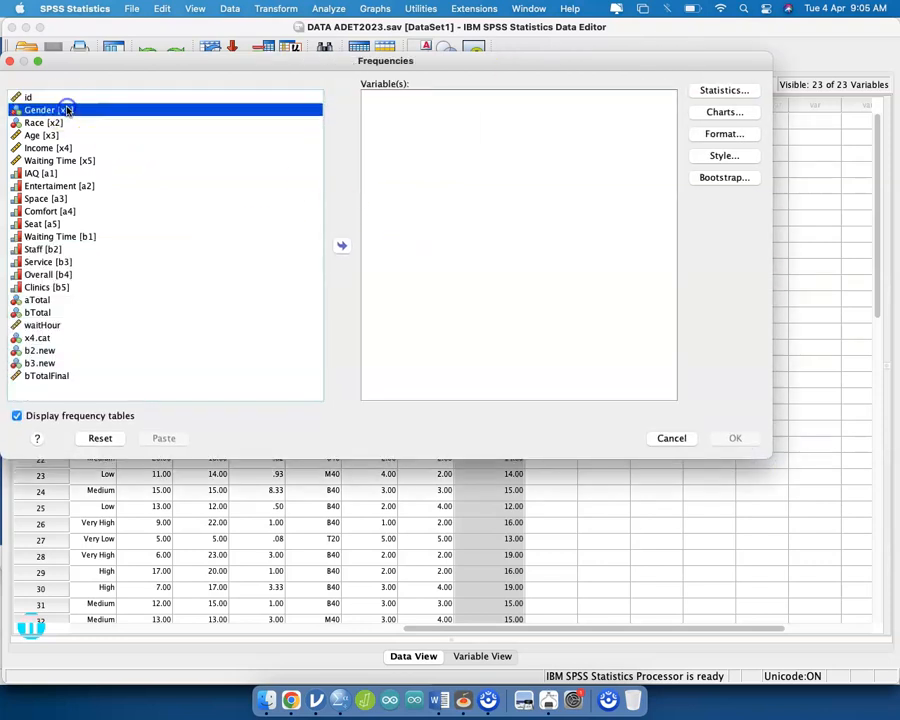
left_click(62, 122, "shift")
left_click(342, 244)
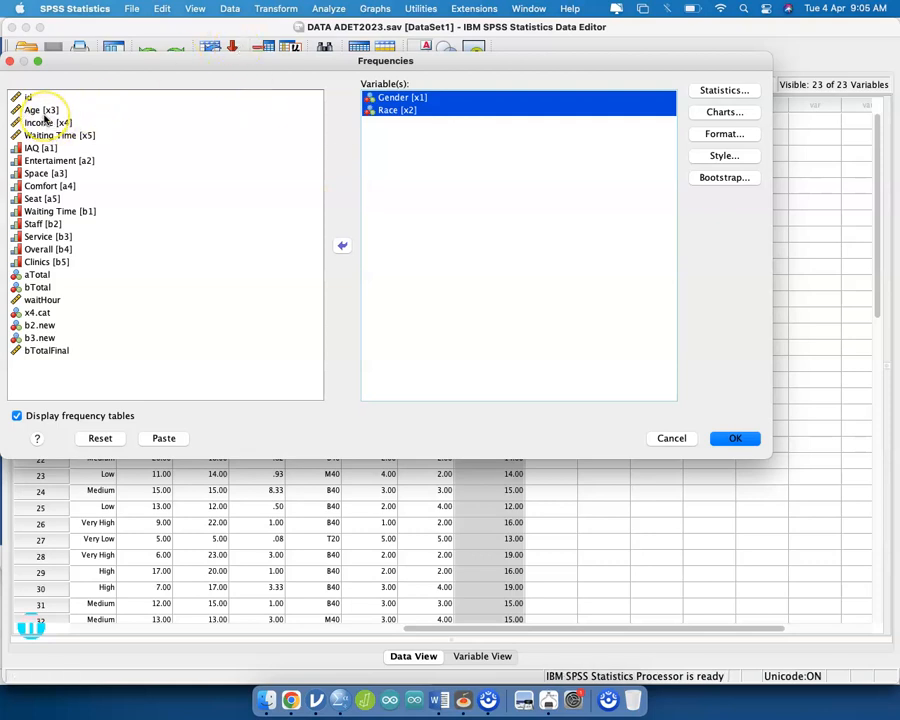
left_click(40, 122)
left_click(48, 109)
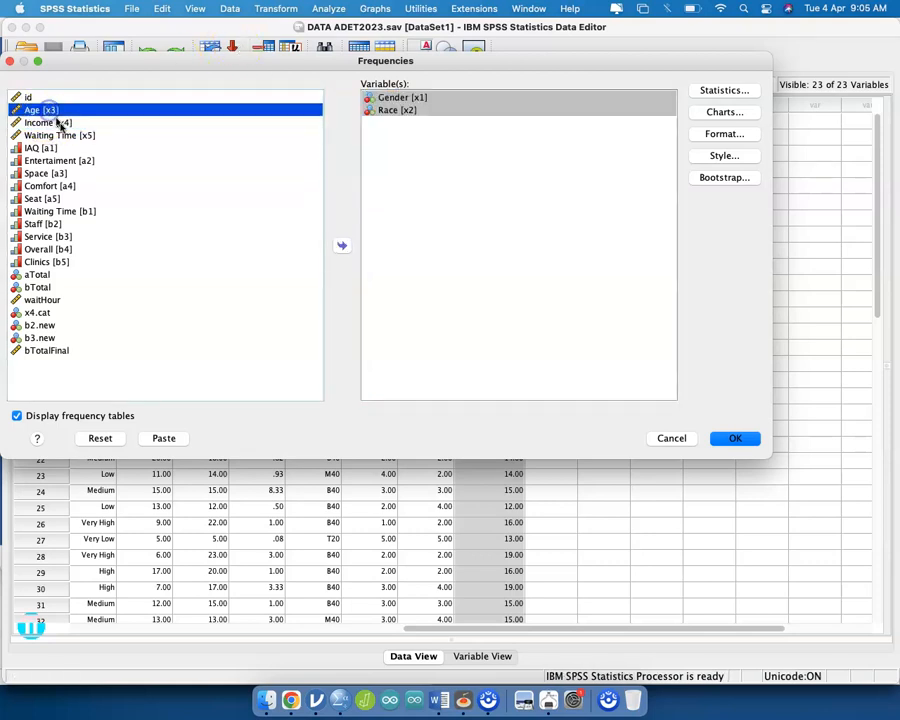
left_click(62, 135, "shift")
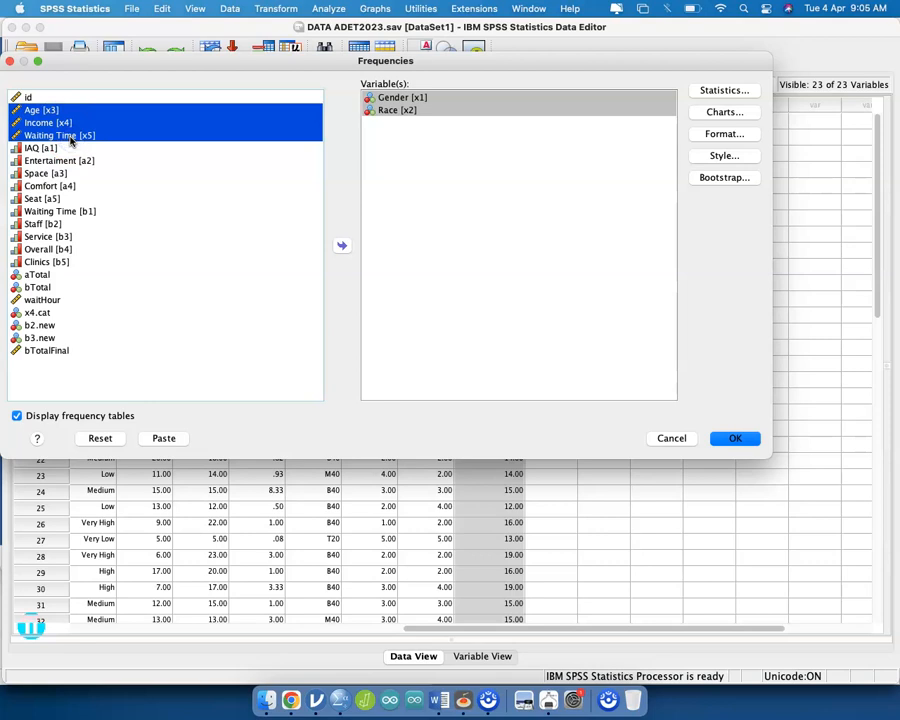
left_click(440, 314)
left_click(452, 99)
left_click(458, 112)
Step: Paste the Frequencies command for Gender and Race as syntax and add the line "//Day 2 Analysis - ADET 2023" above it
left_click(170, 442)
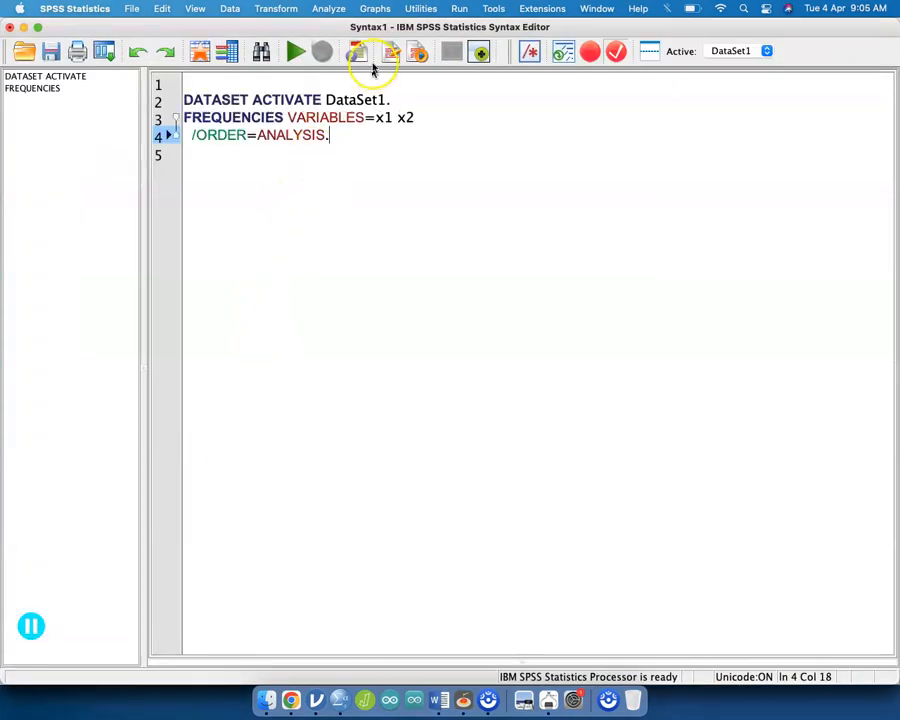
left_click(372, 76)
key("Return")
key("Return")
key("Up")
type("/")
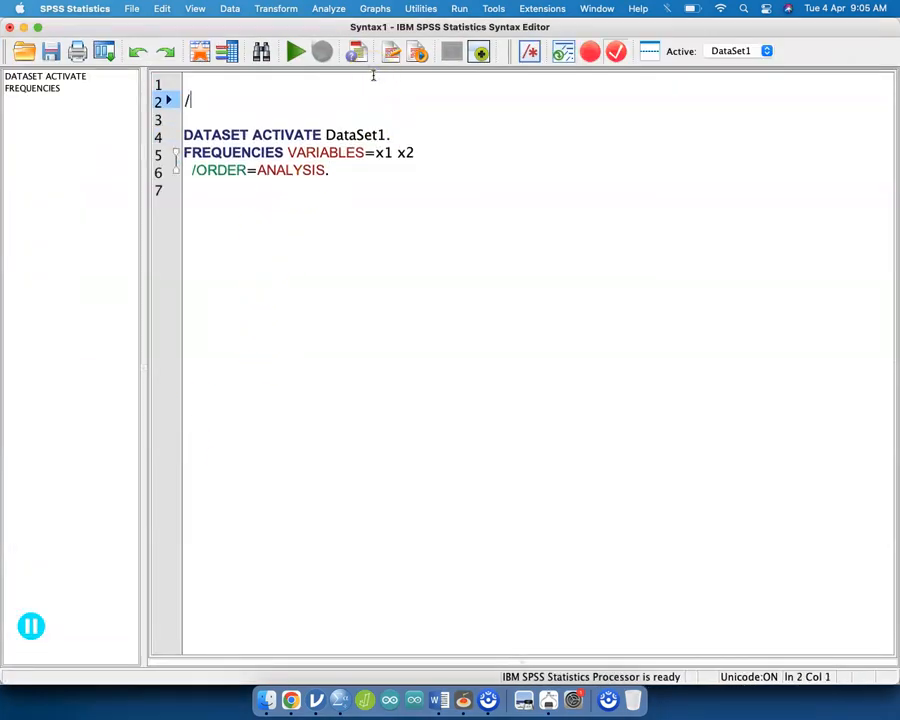
type("/Day 2 An")
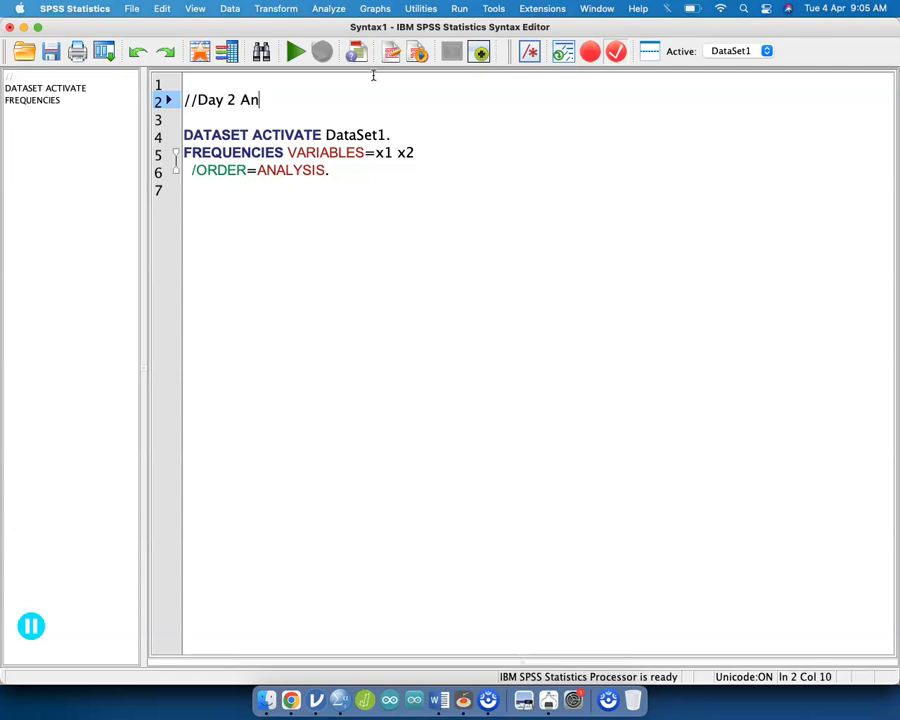
type("alysis - ADET 2023")
key("Return")
left_click(413, 124)
key("BackSpace")
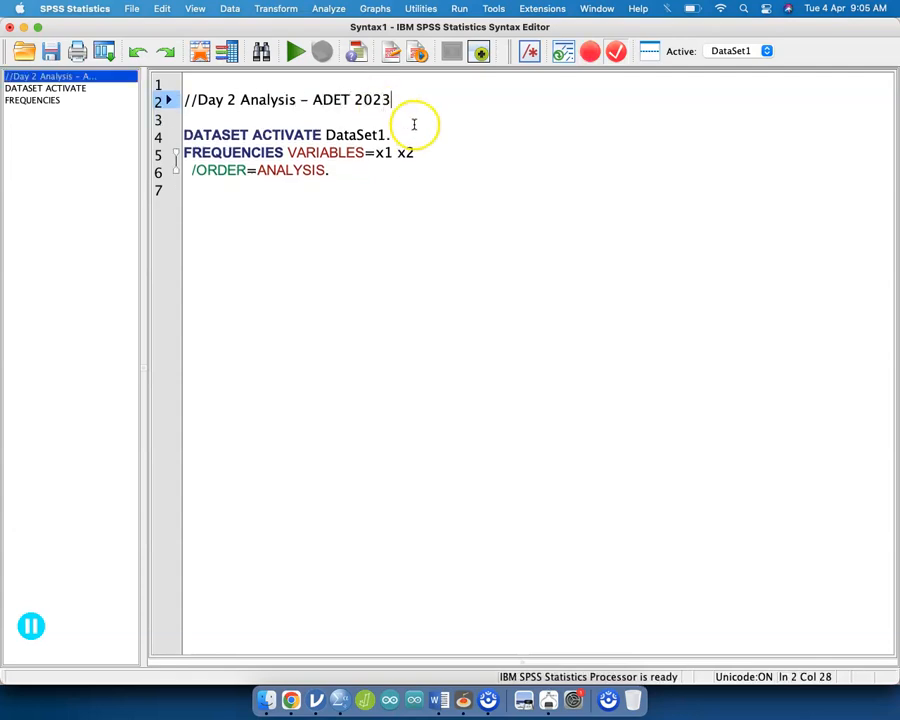
Step: Run the DATASET ACTIVATE and FREQUENCIES syntax, then narrow the output outline and enlarge the output window to show the tables
left_click_drag(354, 171, 160, 134)
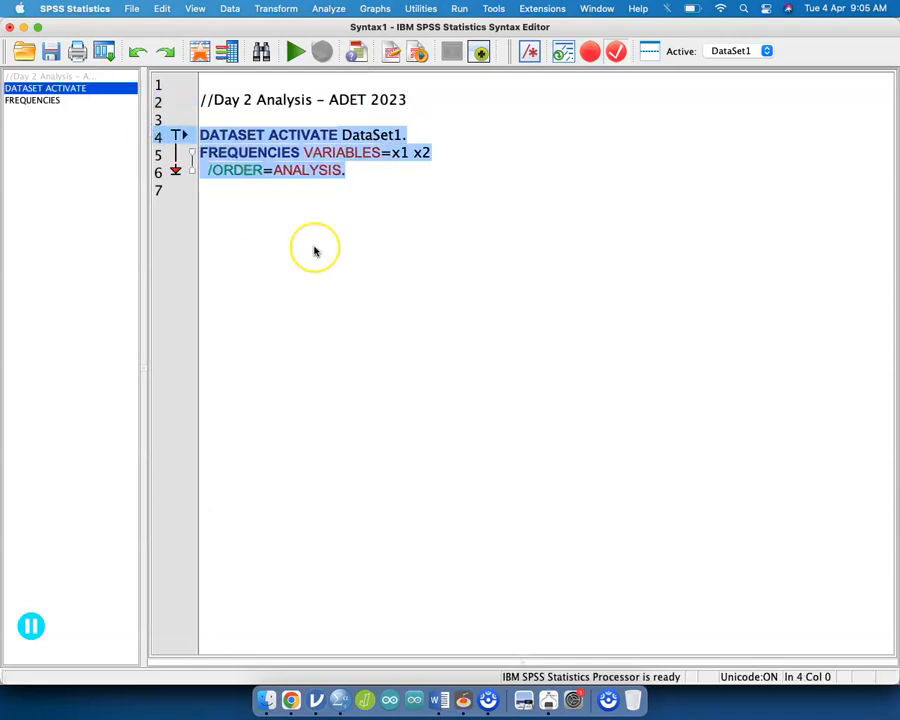
key("super+r")
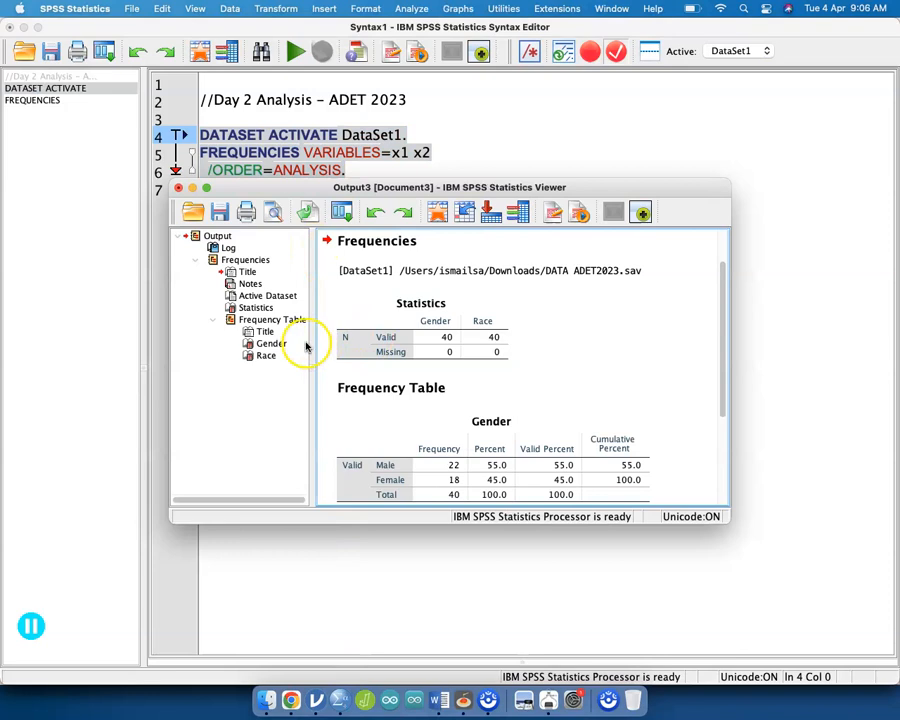
left_click_drag(307, 342, 205, 331)
left_click_drag(286, 186, 130, 72)
left_click_drag(564, 398, 810, 558)
Step: Switch to Microsoft Word and create a blank document
key("ctrl+Up")
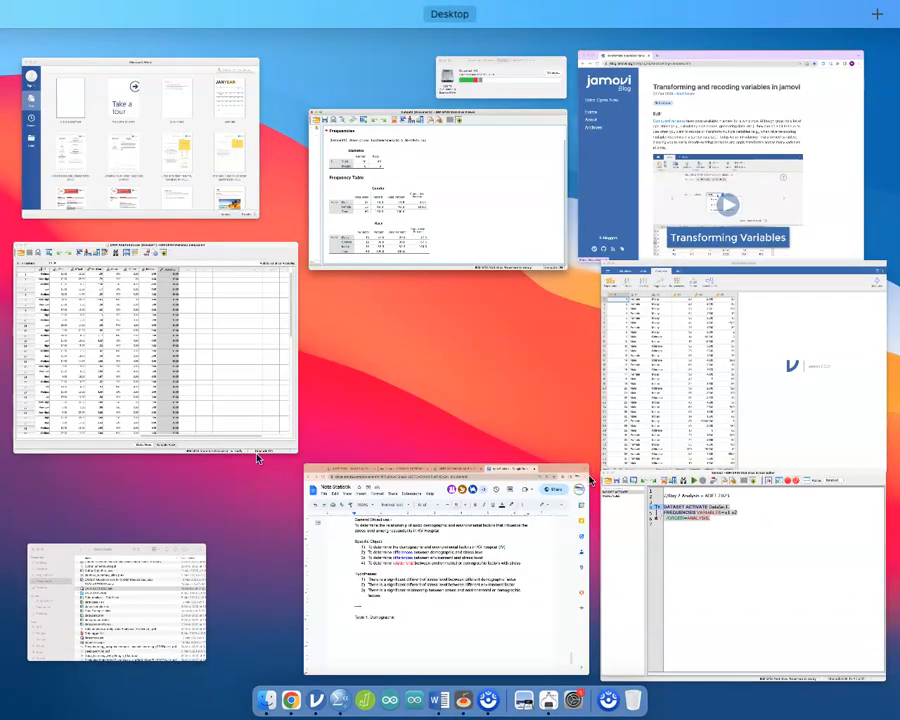
left_click(175, 140)
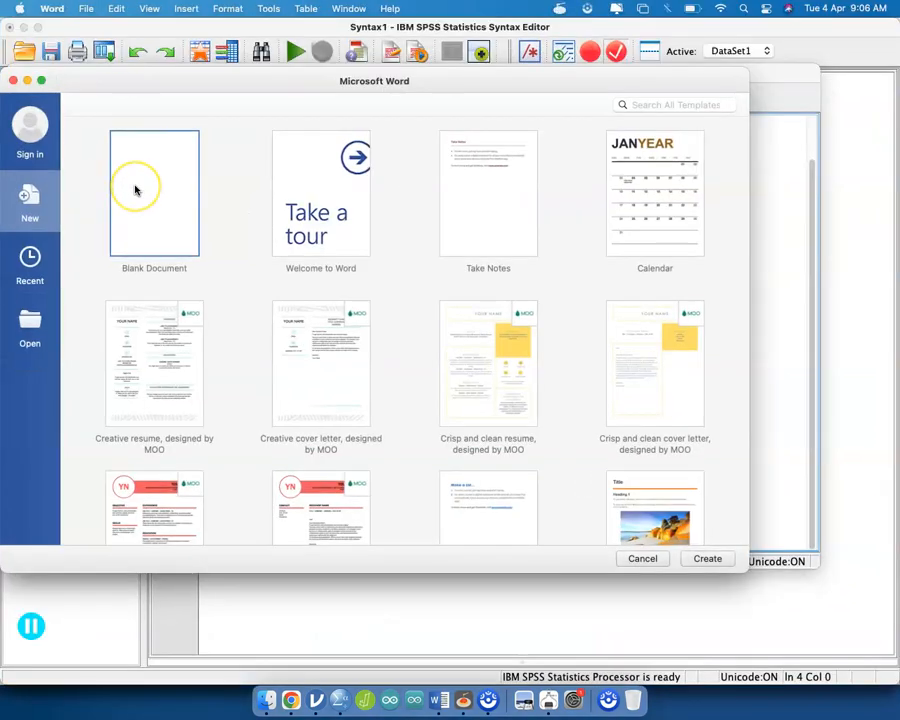
double_click(160, 191)
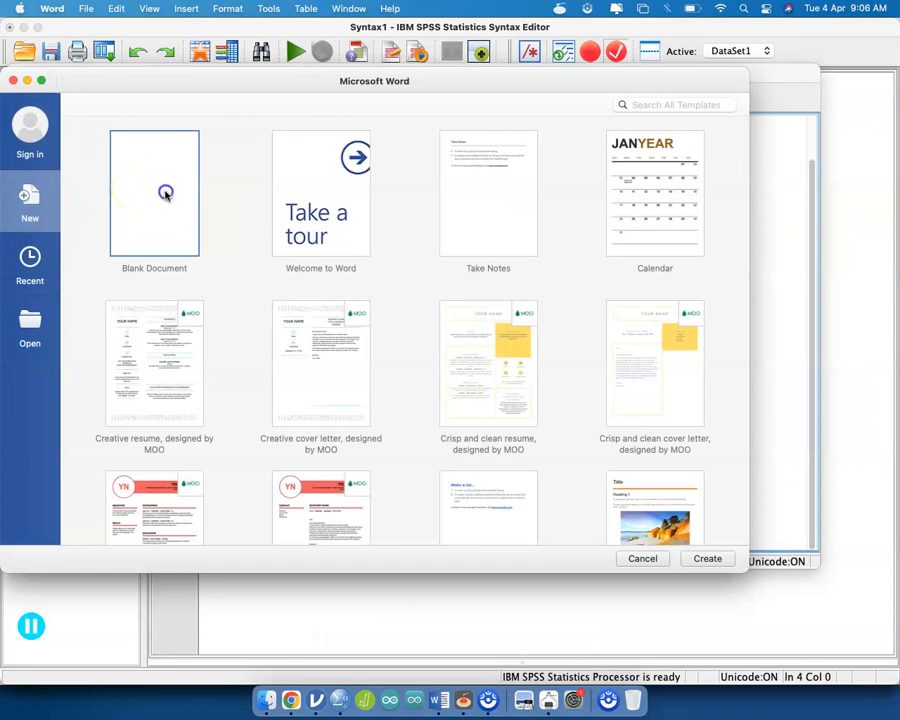
left_click(165, 147)
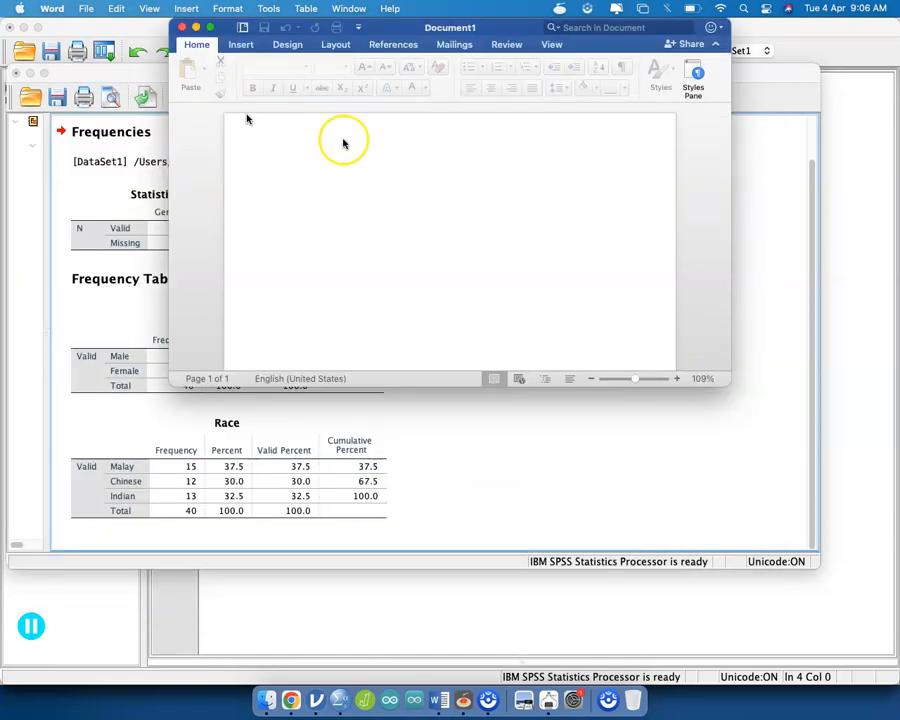
Step: Enter the caption "Table 1. Demographic factor of respondent" as the document's only text, replacing any trial text
left_click(341, 184)
left_click(307, 195)
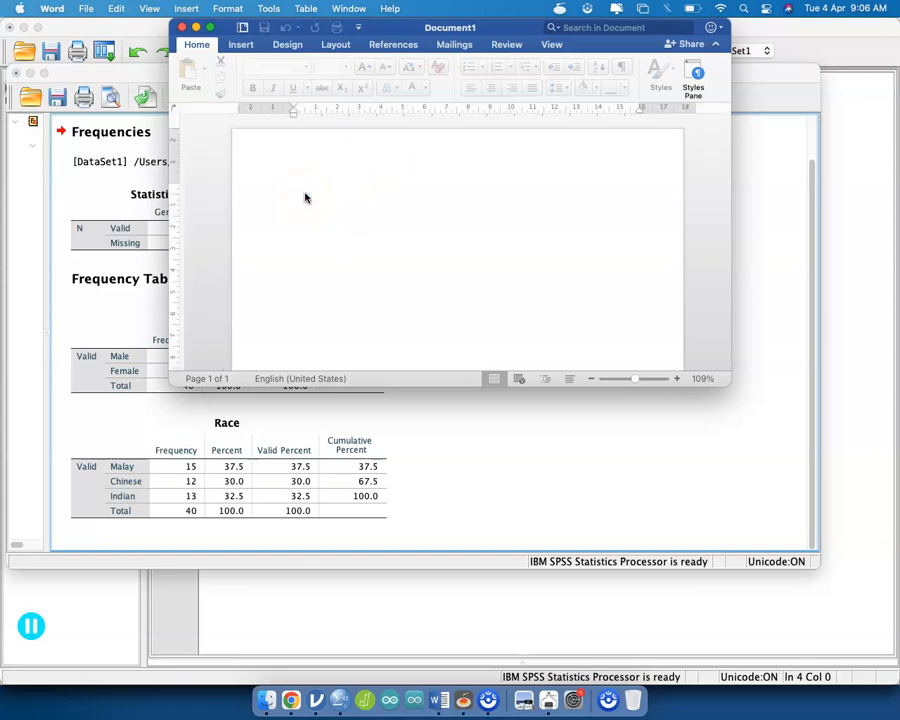
left_click(302, 200)
type("Ble")
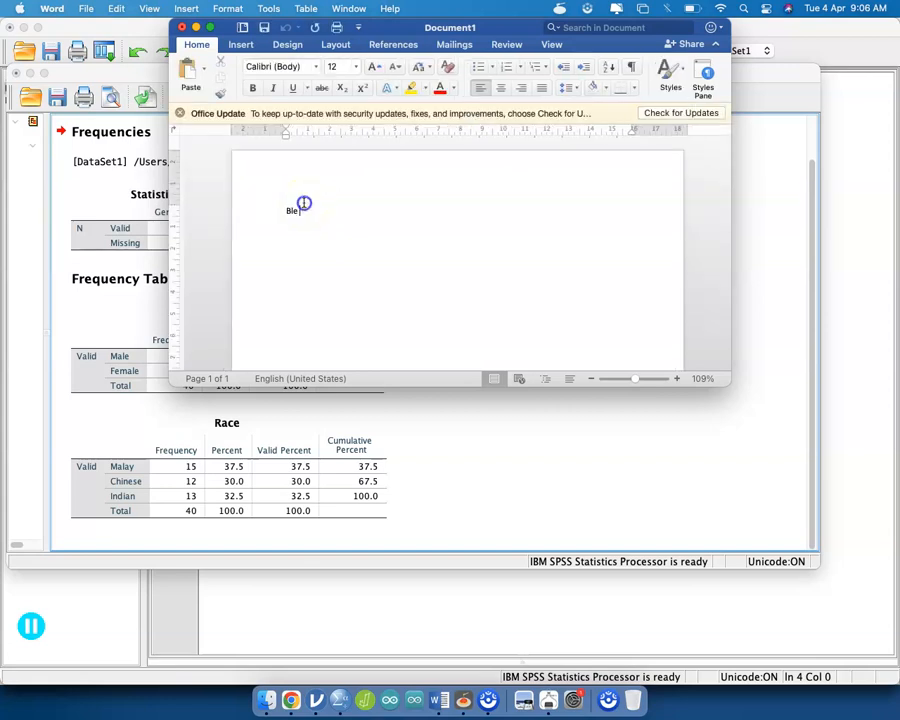
double_click(303, 203)
left_click(332, 232)
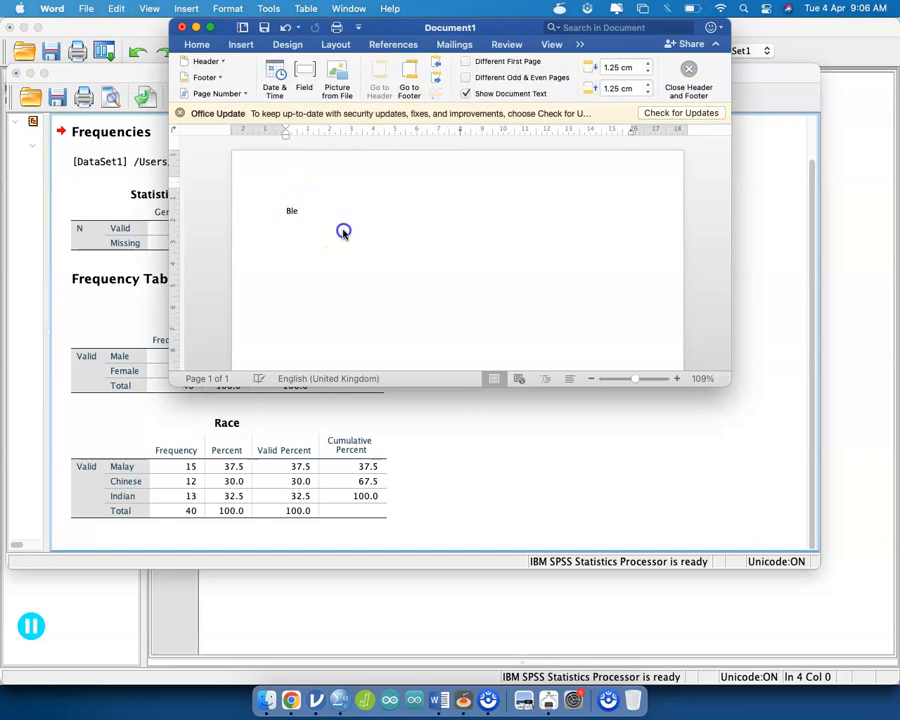
key("super+a")
type("Table 1. D")
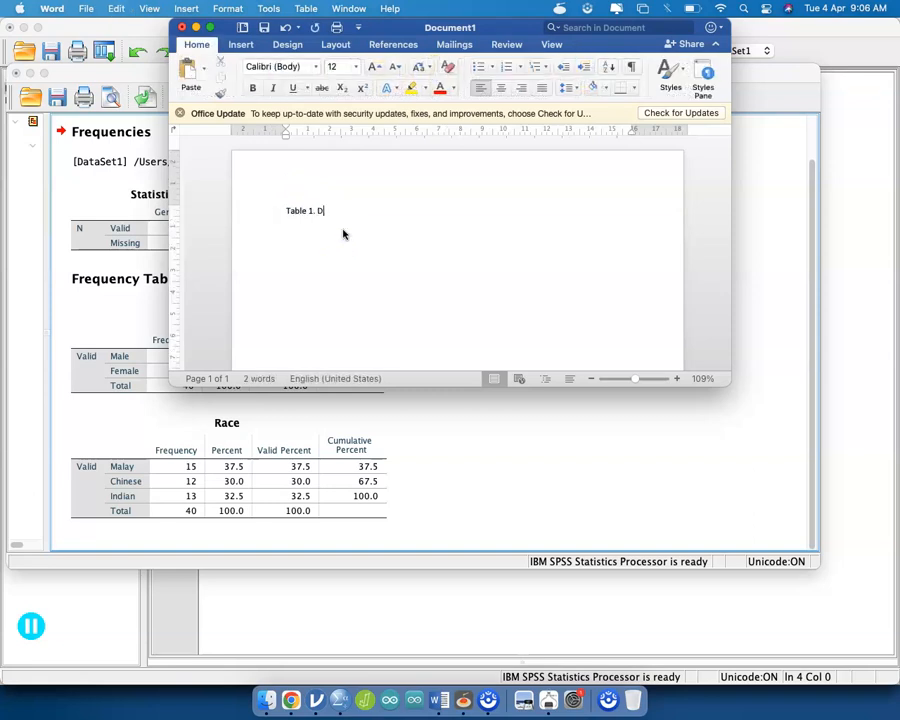
type("emographic factor of respondent")
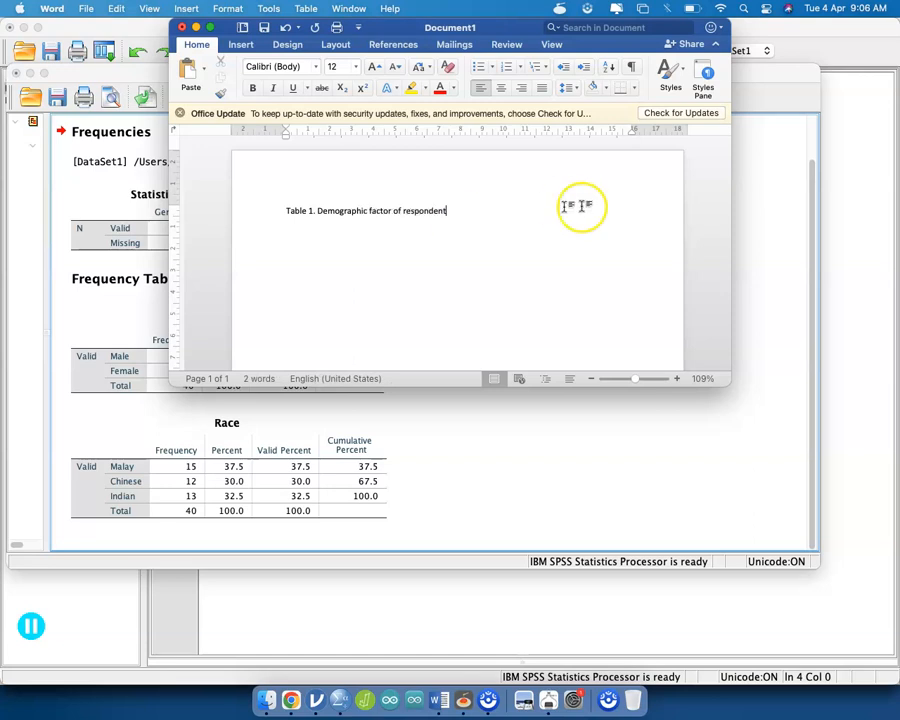
Step: Enlarge the document window and insert a table of six columns and five rows below the caption
left_click_drag(727, 383, 896, 653)
left_click_drag(175, 660, 11, 636)
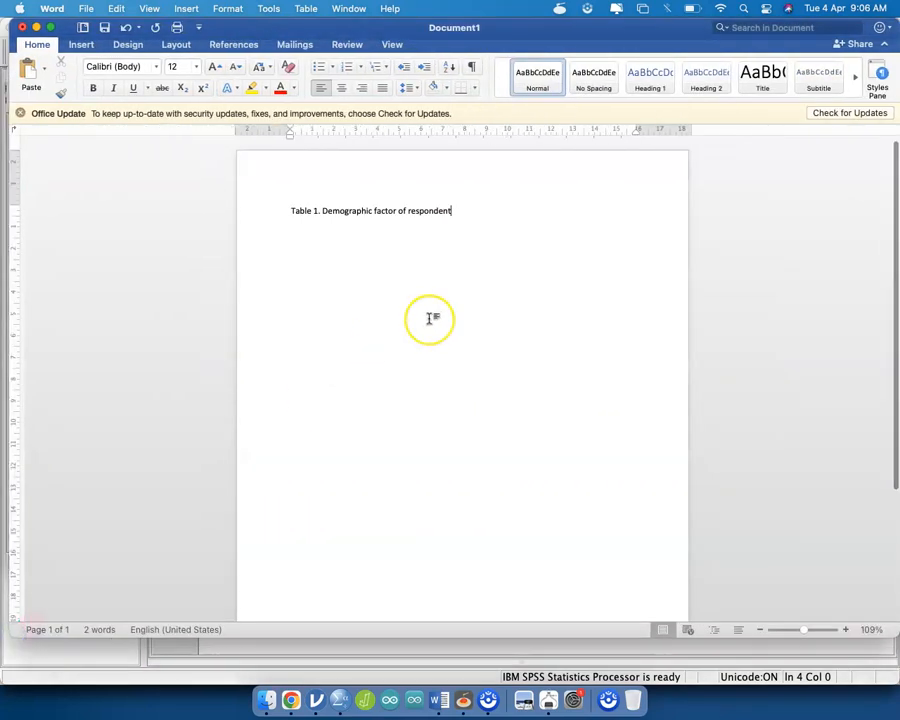
scroll(430, 314, "up", 5)
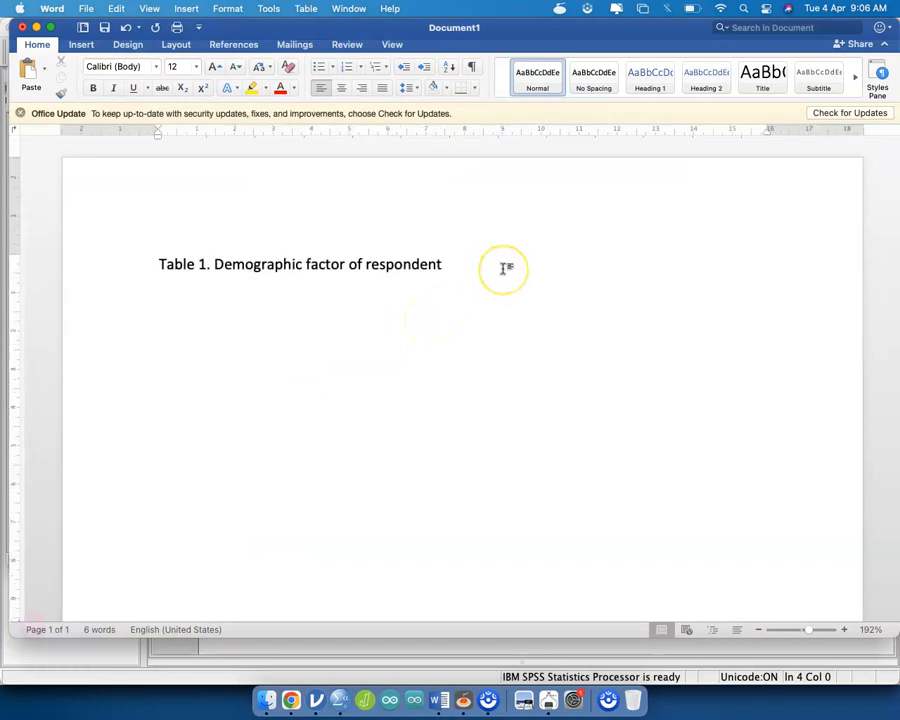
left_click(81, 44)
left_click(108, 70)
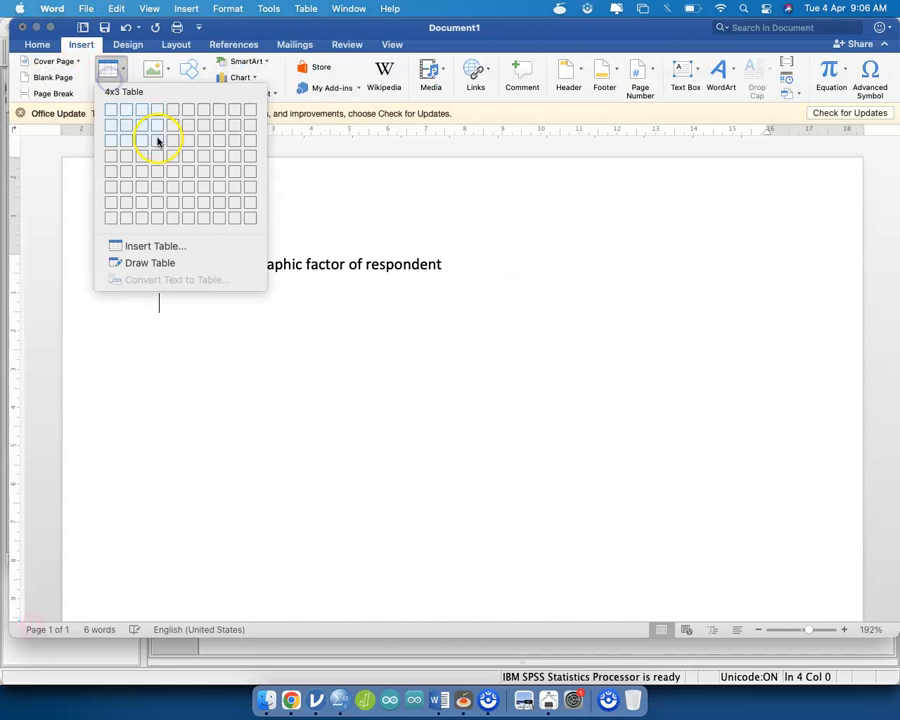
left_click(186, 182)
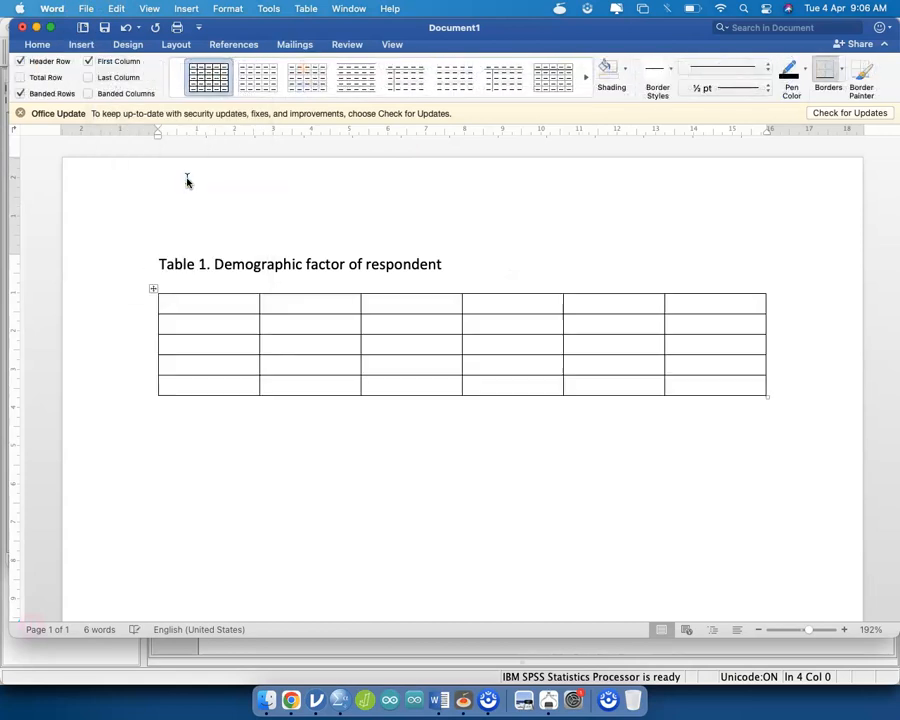
Step: Fill the header row with Variable, Frequency, %, Mean and SD, leaving the second column's heading blank
type("Variable")
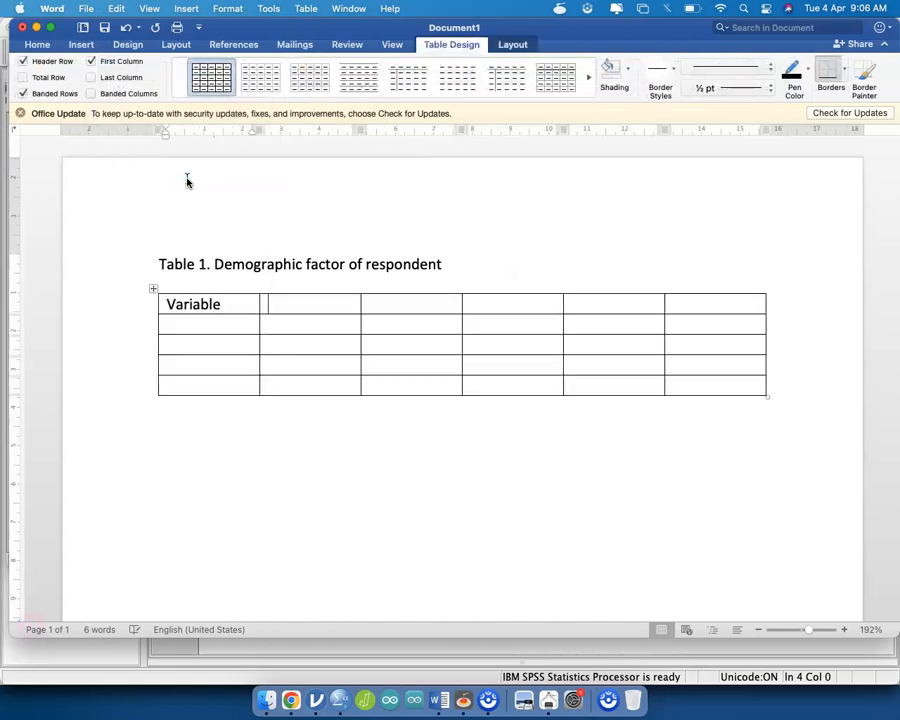
key("Tab")
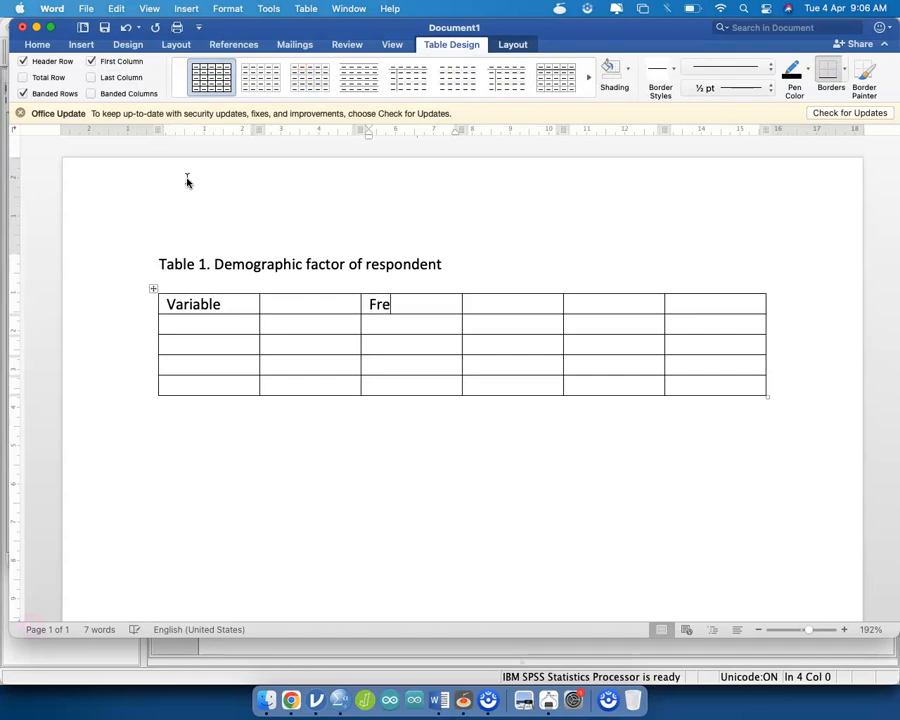
key("Tab")
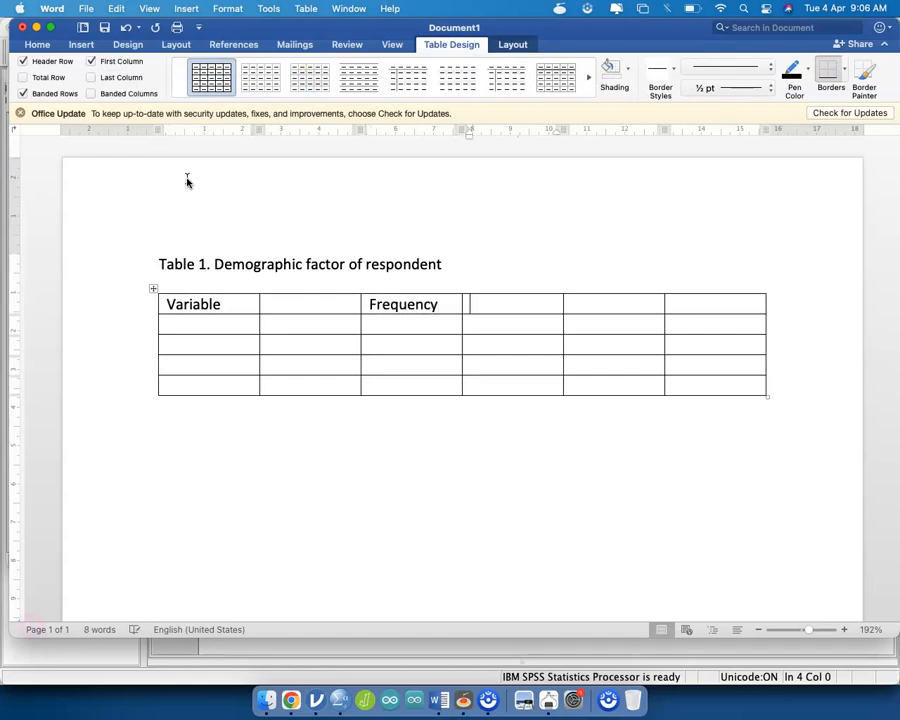
type("%")
key("Tab")
type("Mean")
key("Tab")
type("SD")
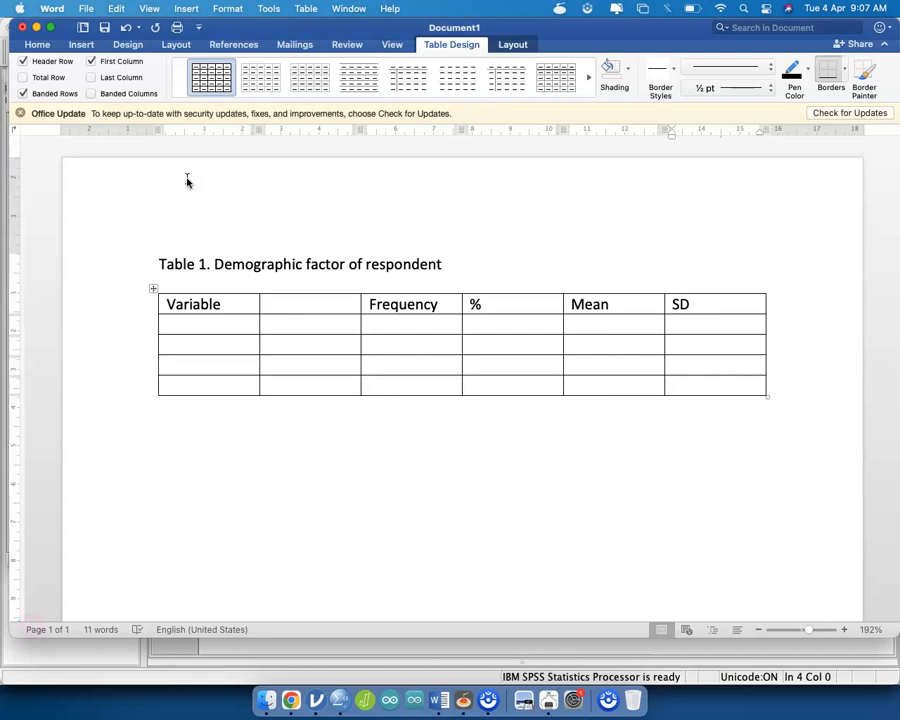
Step: Enter Gender in the table's second row, with Male and Female on consecutive rows of the second column
left_click(186, 323)
type("Gender")
key("Tab")
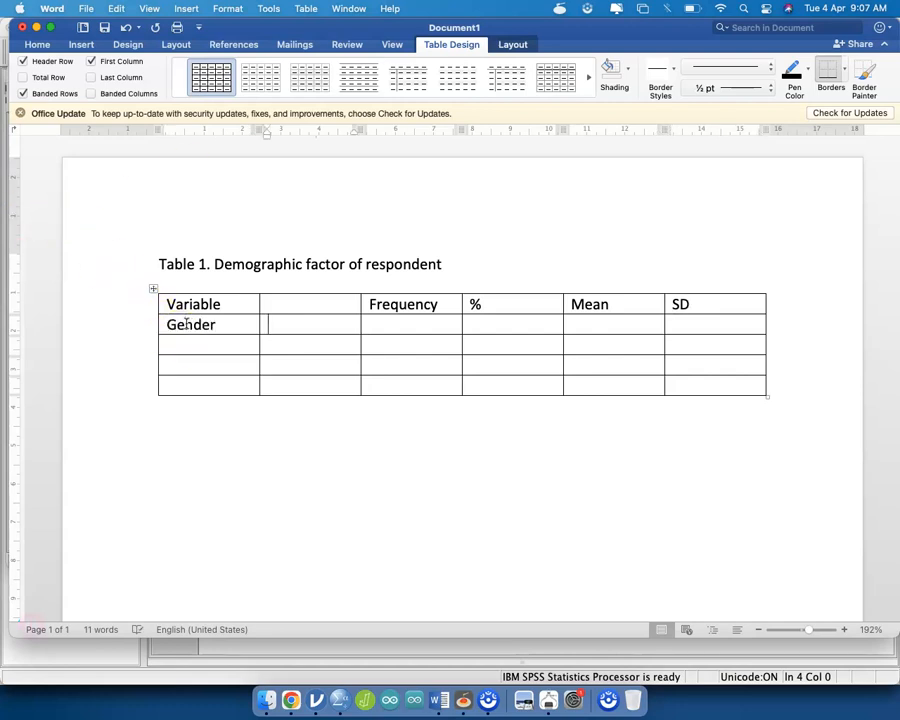
type("MaleFemale")
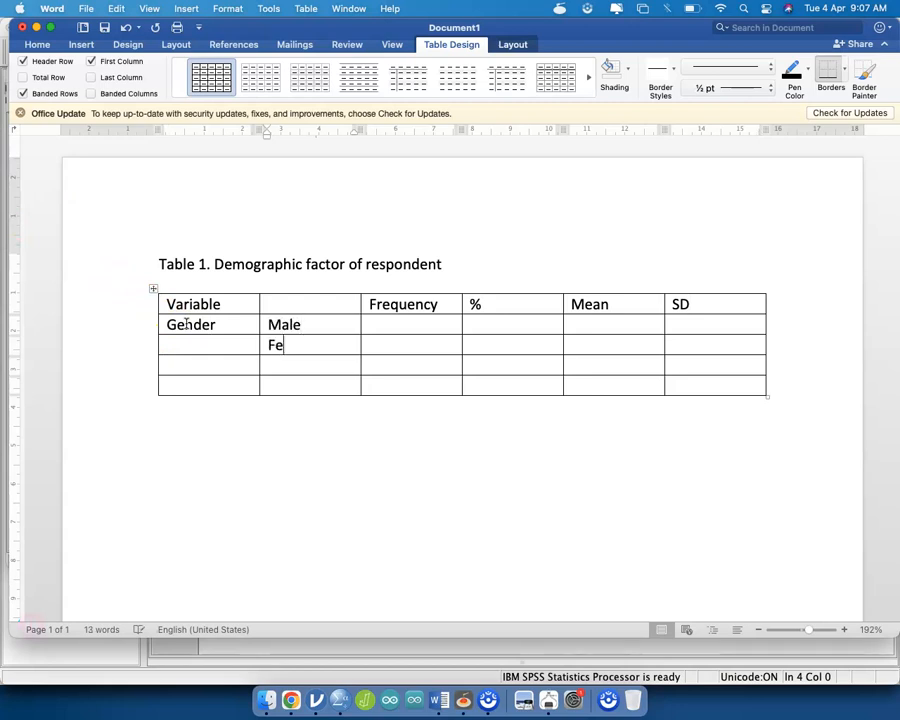
Step: Leave one row empty below Female, then enter Race with Malay beside it and Chinese in a new row underneath
key("shift+Tab")
type("Race")
key("Tab")
type("Malay")
key("Tab")
key("Tab")
key("Tab")
key("Tab")
key("Tab")
key("Tab")
type("Chi")
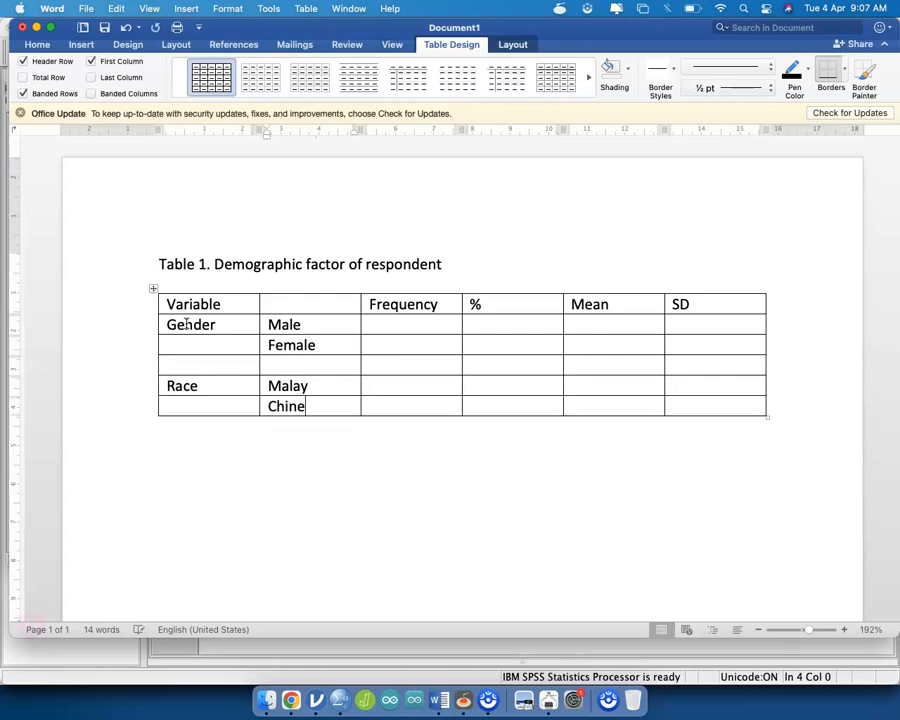
type("nese")
Step: Add another row at the end of the table with Indian as the third race category
key("Tab")
key("Tab")
key("Tab")
key("Tab")
key("Tab")
key("Tab")
type("Indian")
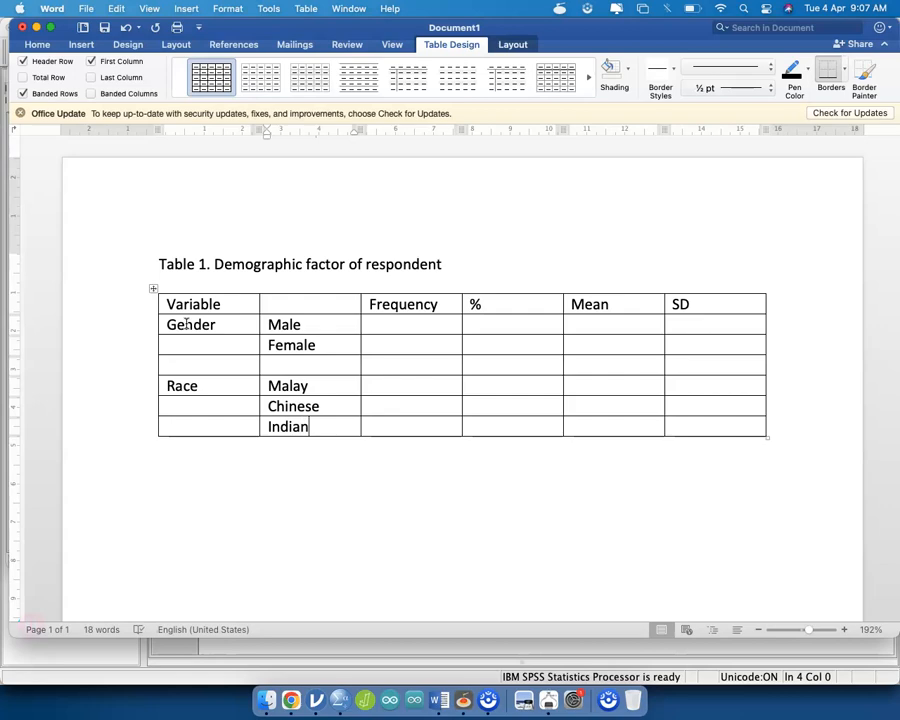
Step: Switch to the SPSS output and copy the Male and Female rows with their Frequency and Percent values from the Gender table
key("ctrl+Up")
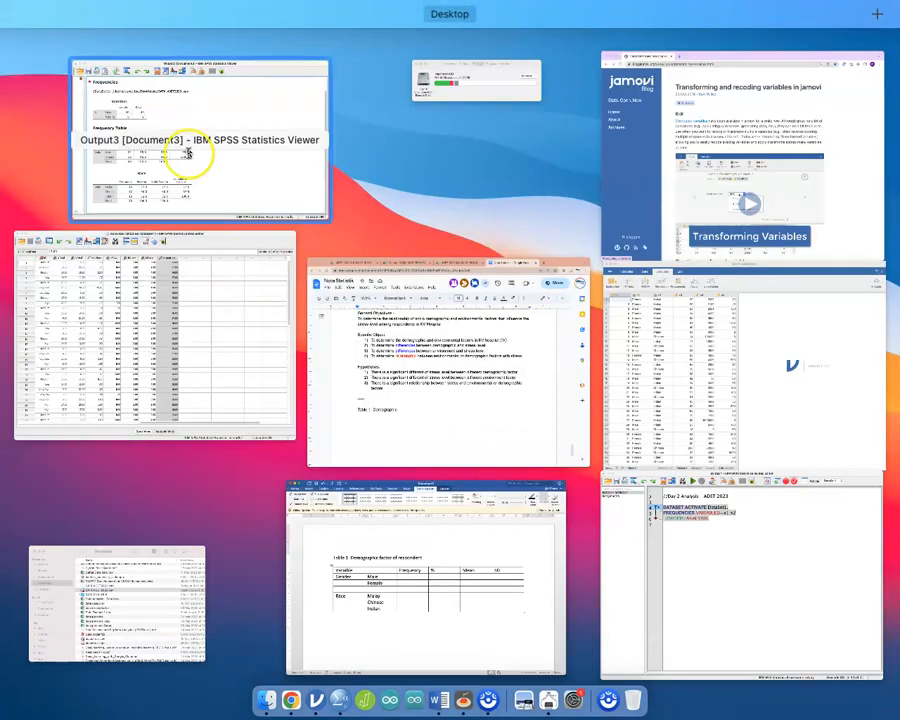
left_click(195, 161)
scroll(220, 347, "up", 2)
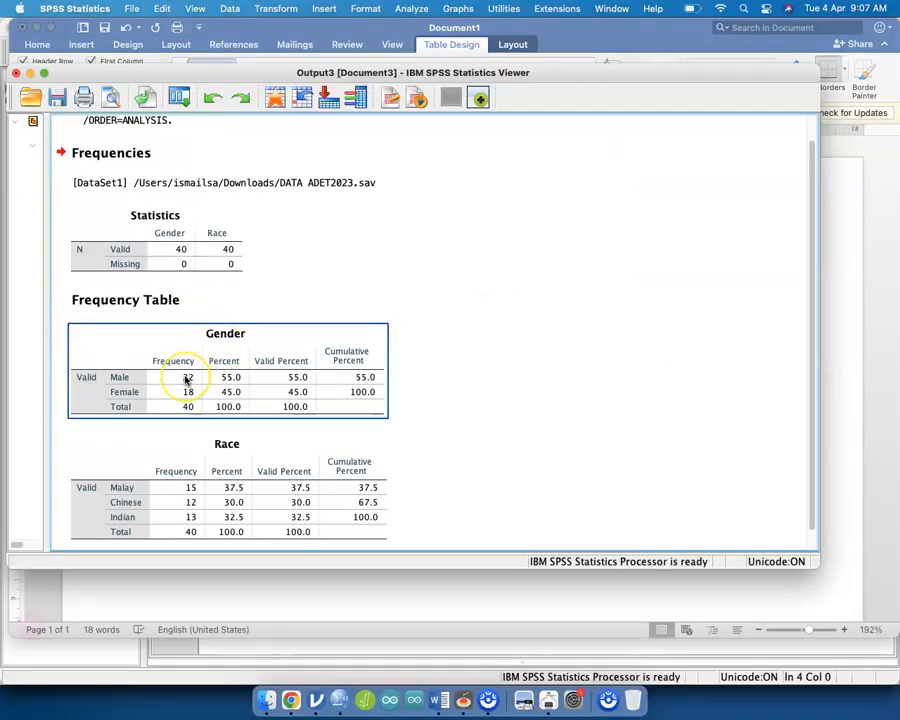
left_click(186, 378)
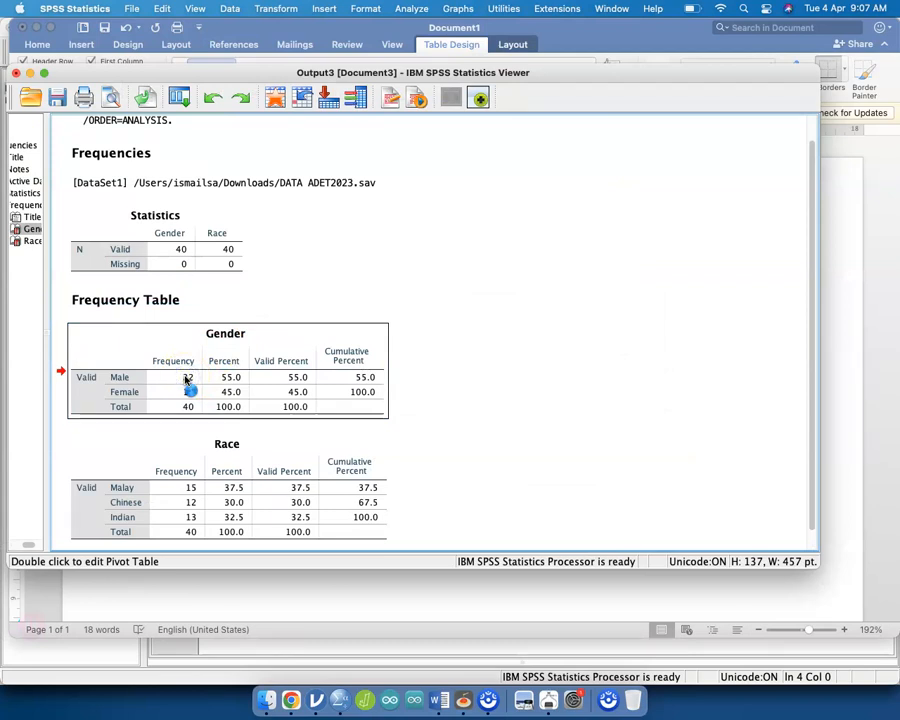
double_click(186, 378)
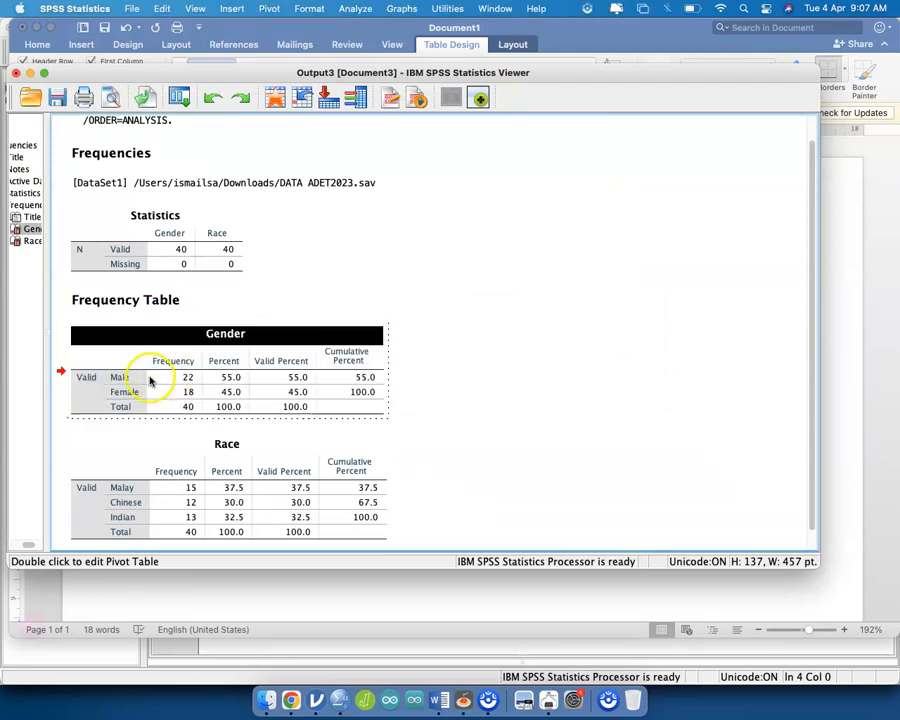
left_click_drag(142, 374, 209, 395)
key("super+c")
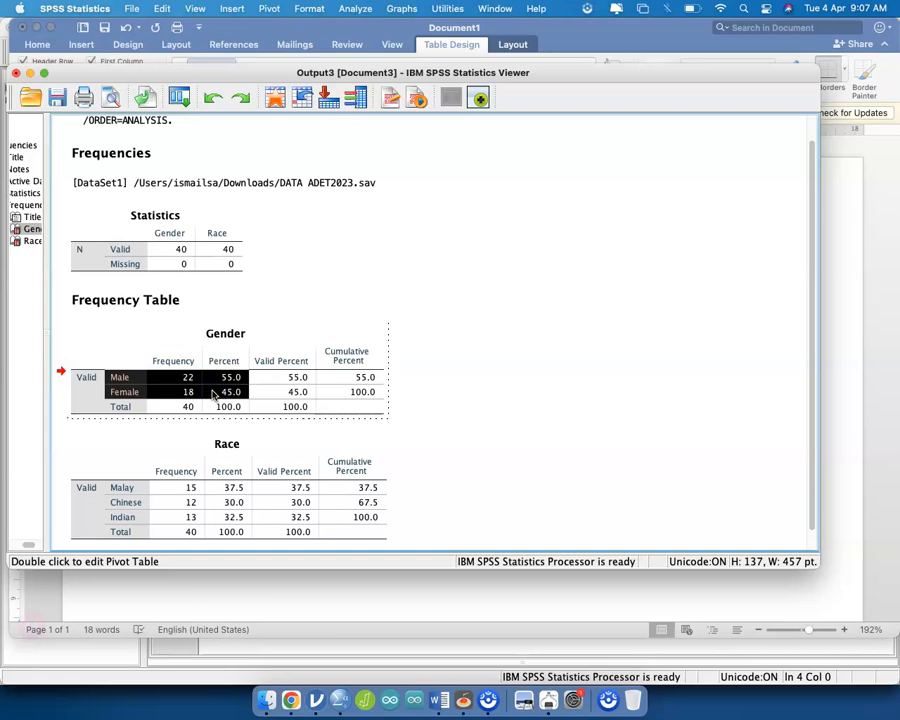
Step: Switch back to Word and paste the copied gender rows below the table, keeping text only
key("ctrl+Up")
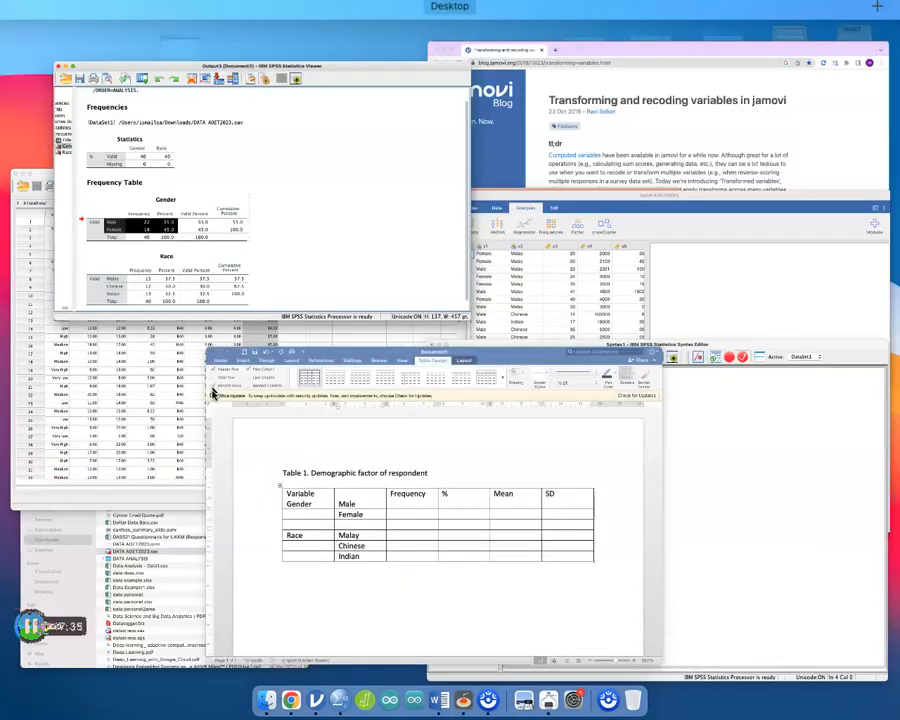
left_click(448, 532)
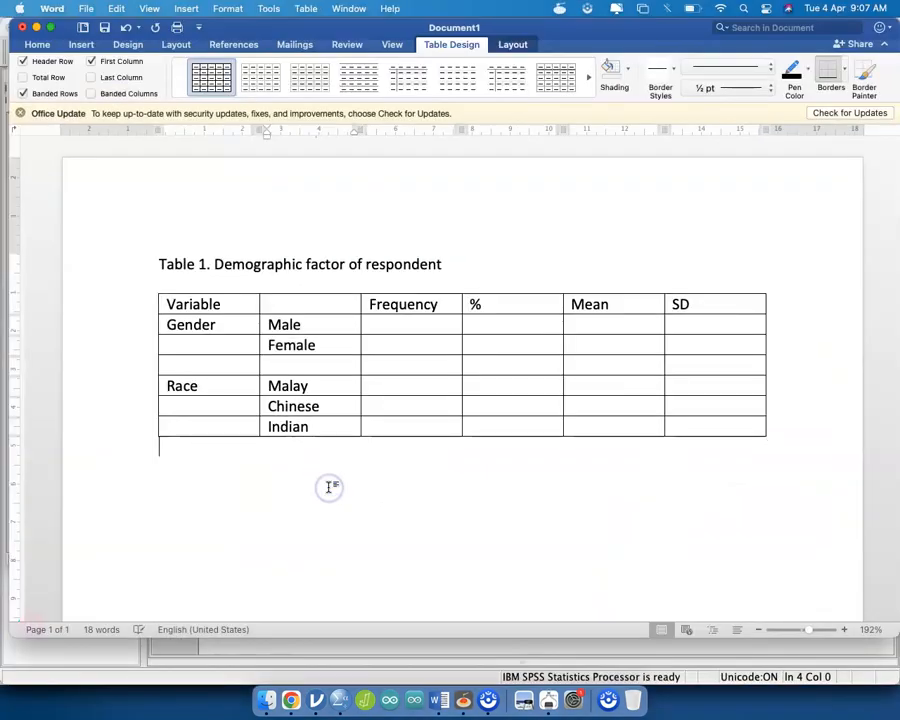
key("super+v")
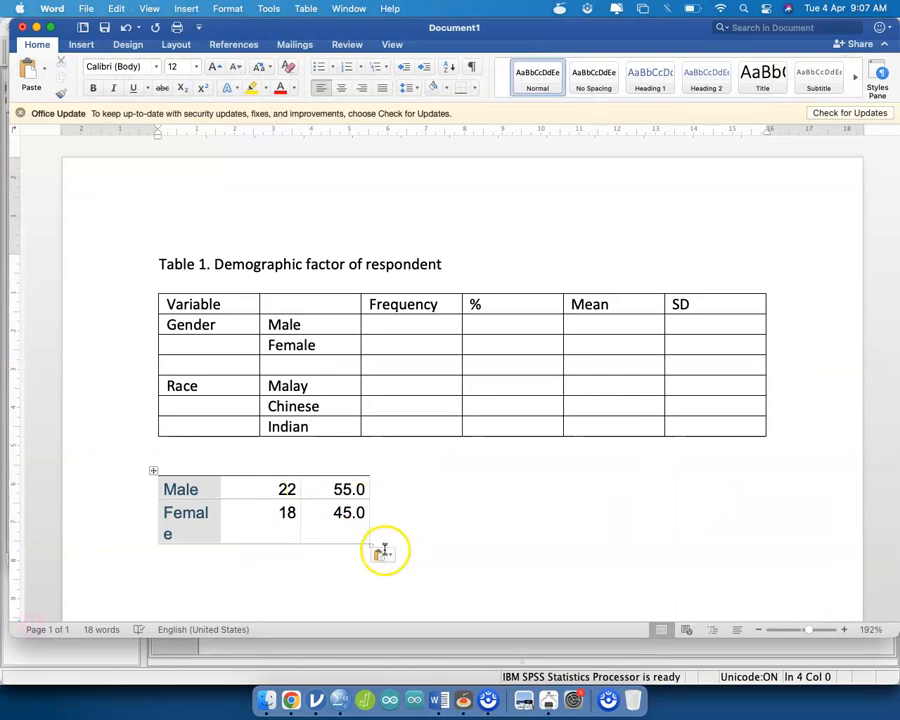
left_click(380, 553)
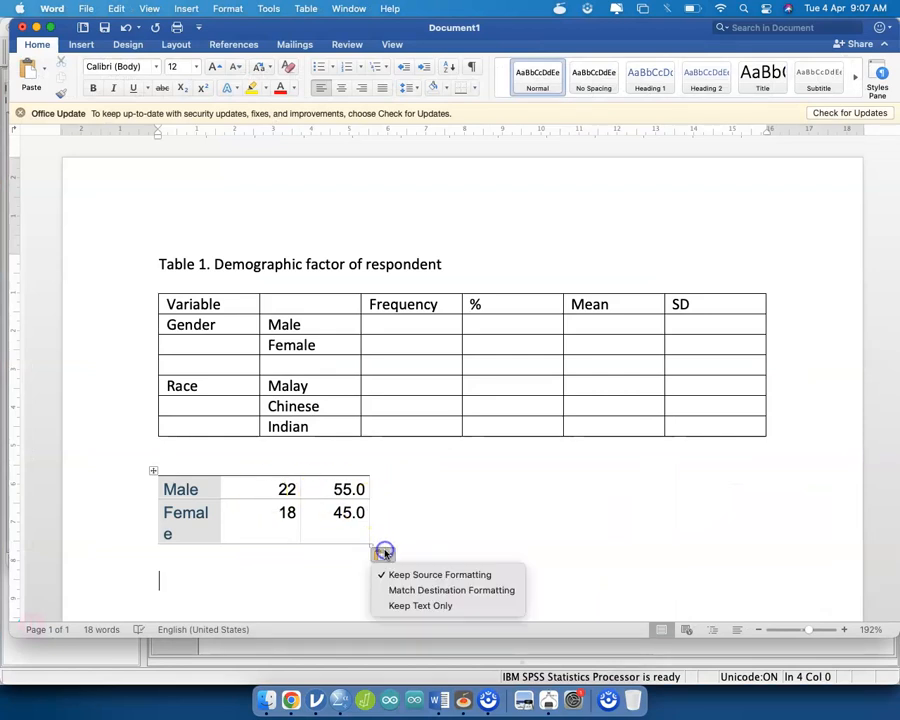
left_click(400, 605)
left_click(295, 507)
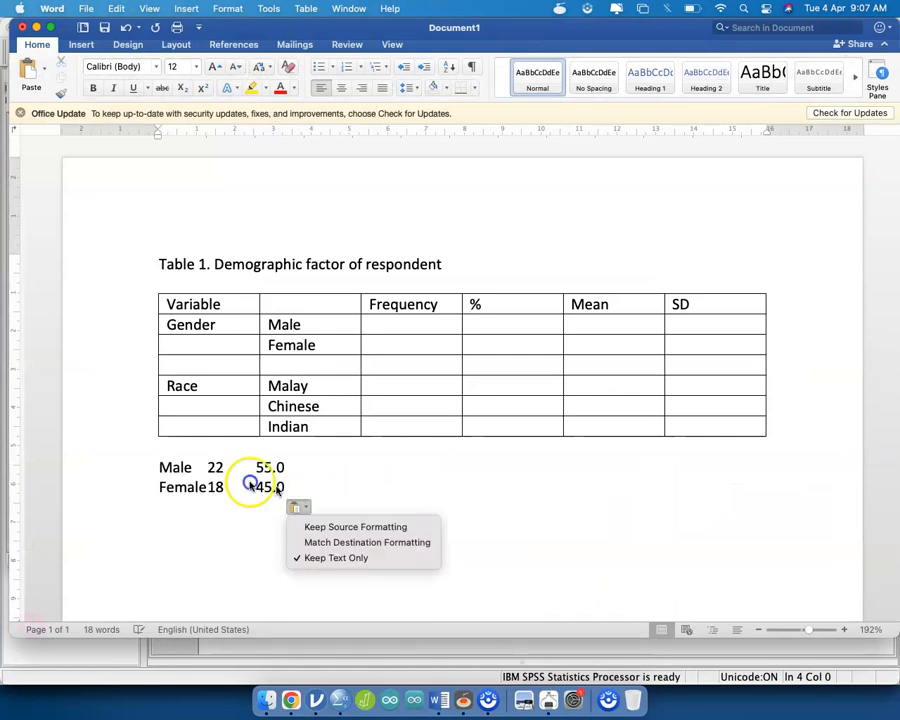
Step: Move the pasted gender text into the Male and Female rows, spanning the category, Frequency and % columns
left_click_drag(159, 467, 289, 478)
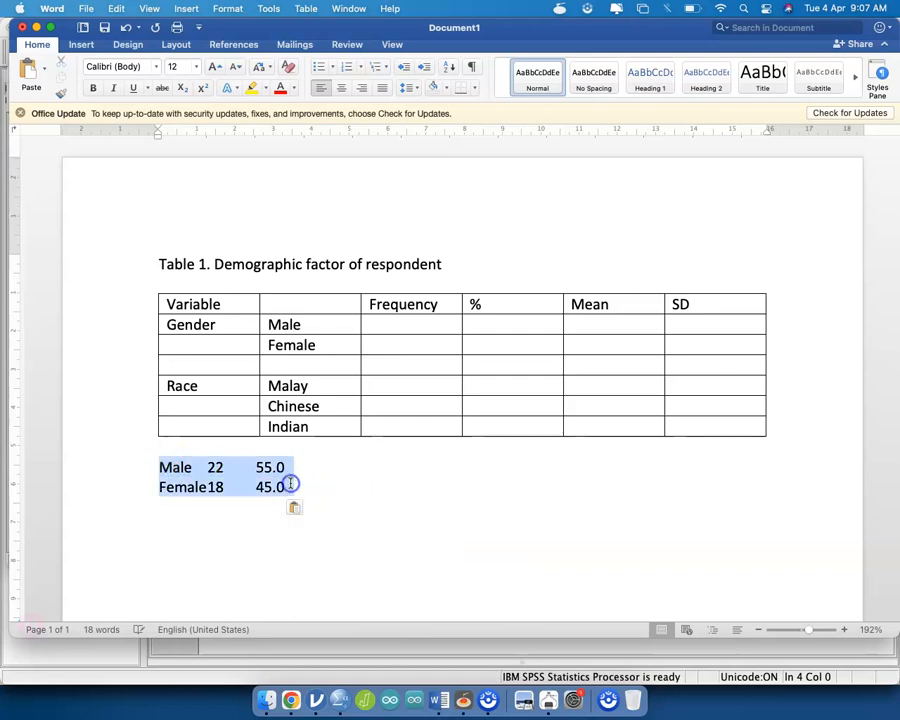
key("super+x")
left_click_drag(346, 326, 480, 348)
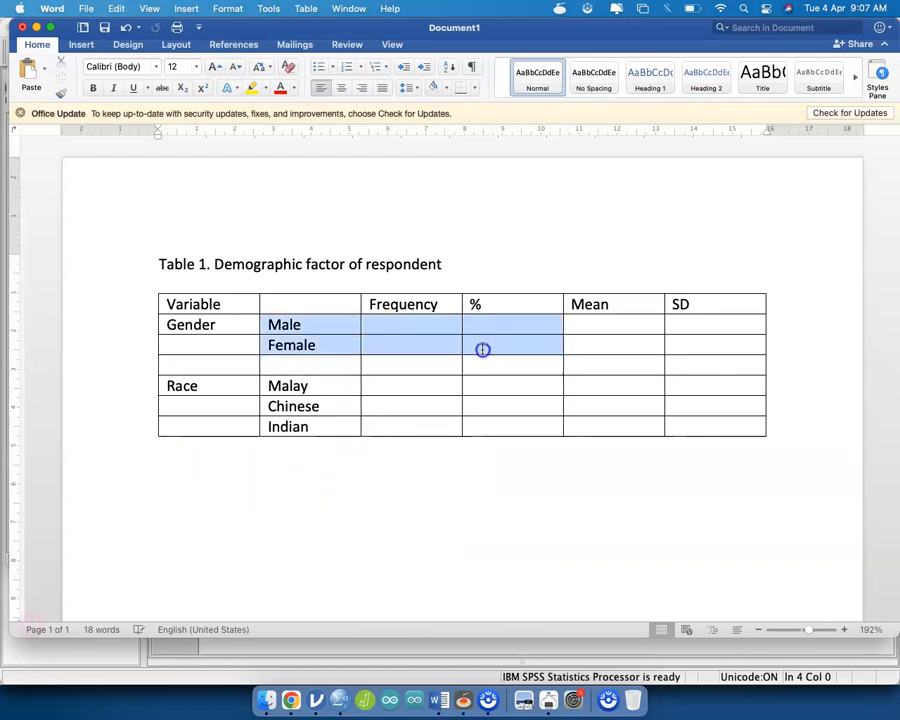
key("super+v")
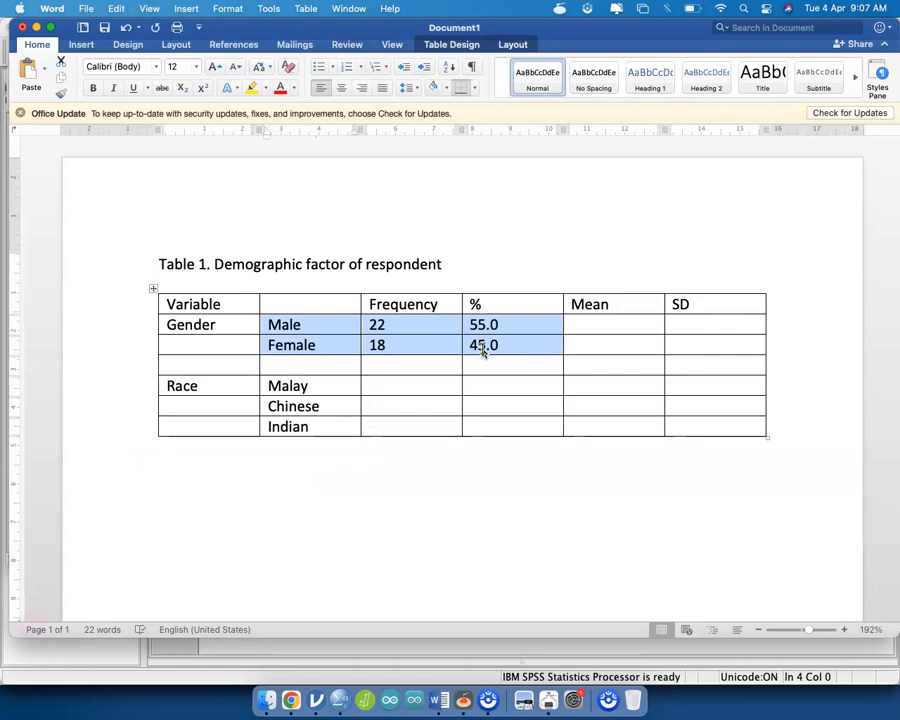
Step: Switch to the SPSS output and copy the Malay, Chinese and Indian rows with Frequency and Percent from the Race table
key("ctrl+Up")
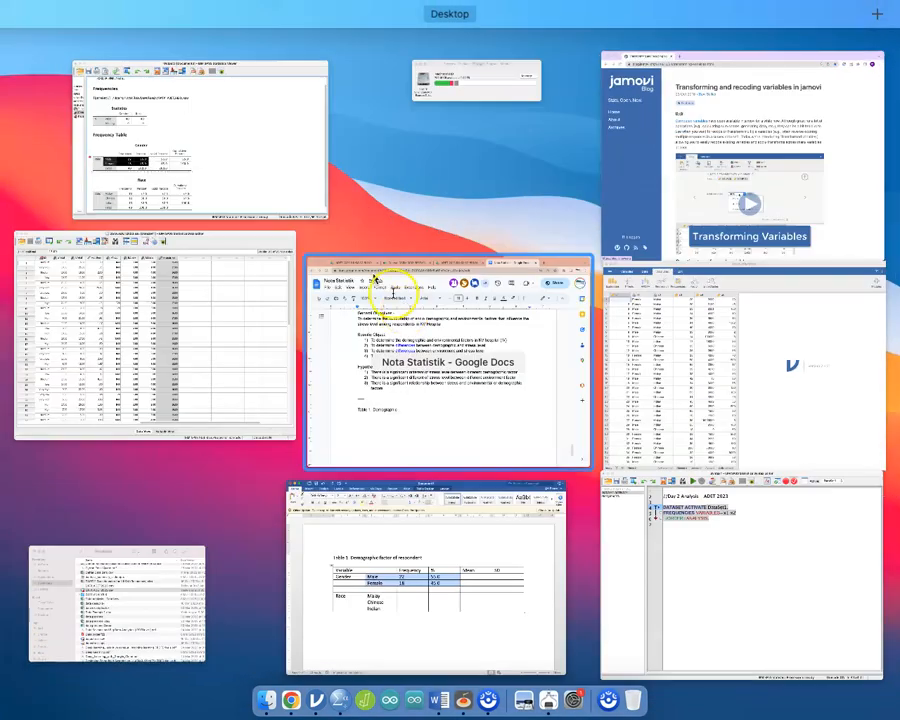
left_click(295, 205)
left_click(212, 468)
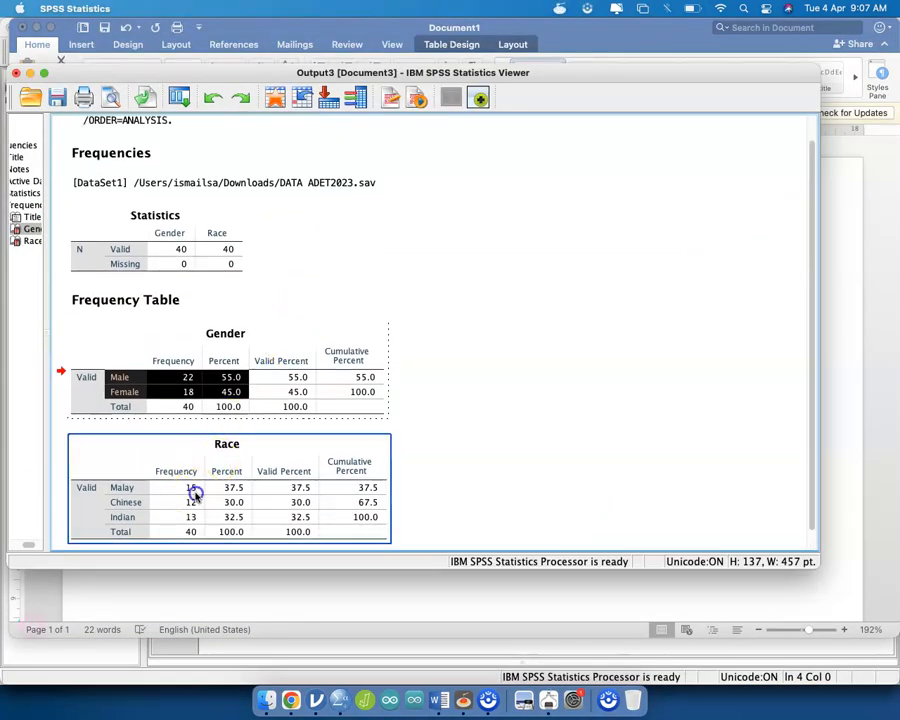
double_click(152, 490)
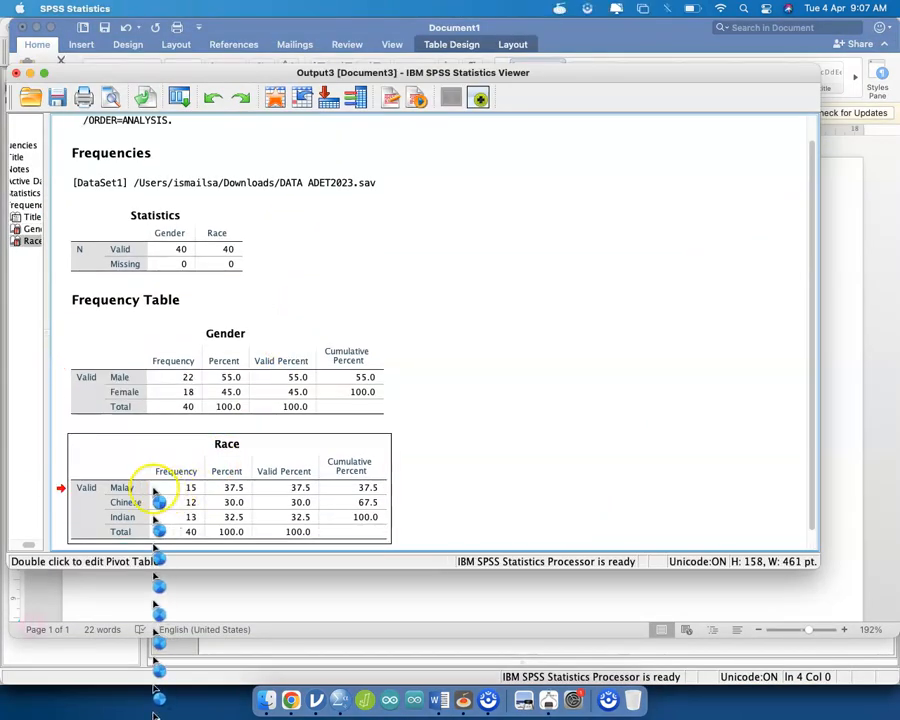
left_click_drag(150, 490, 232, 516)
Step: Return to Word and paste the copied race rows below the table as text only
key("ctrl+Up")
left_click(464, 578)
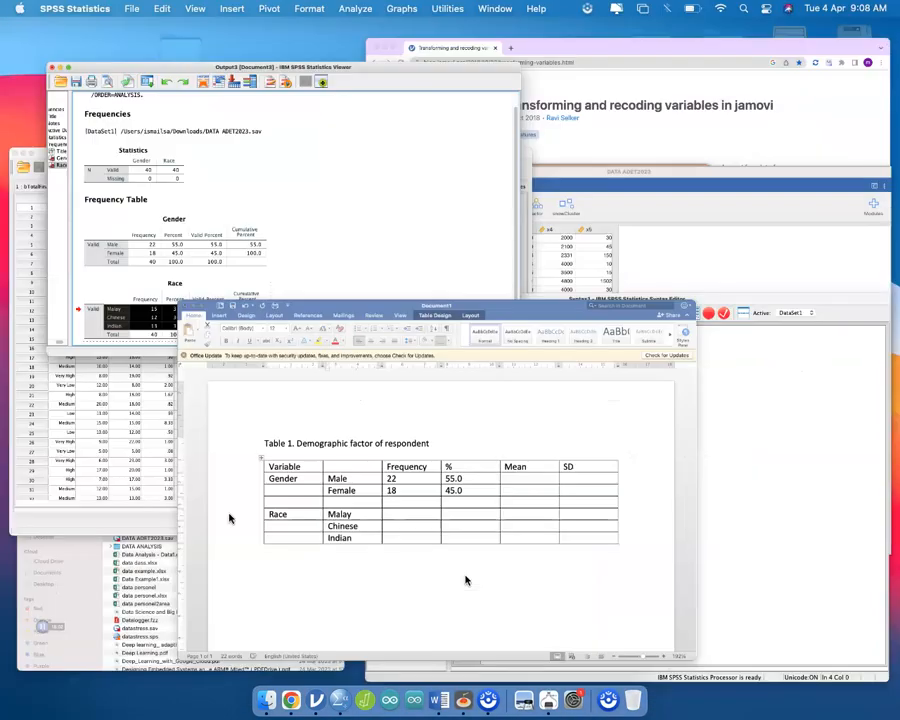
key("super+v")
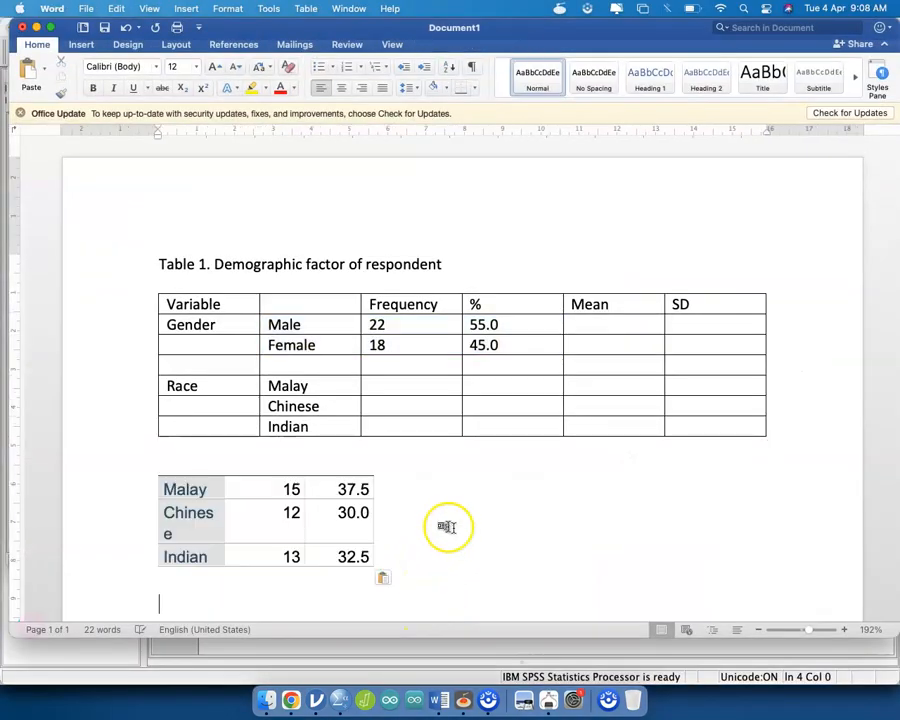
left_click(386, 578)
left_click(398, 628)
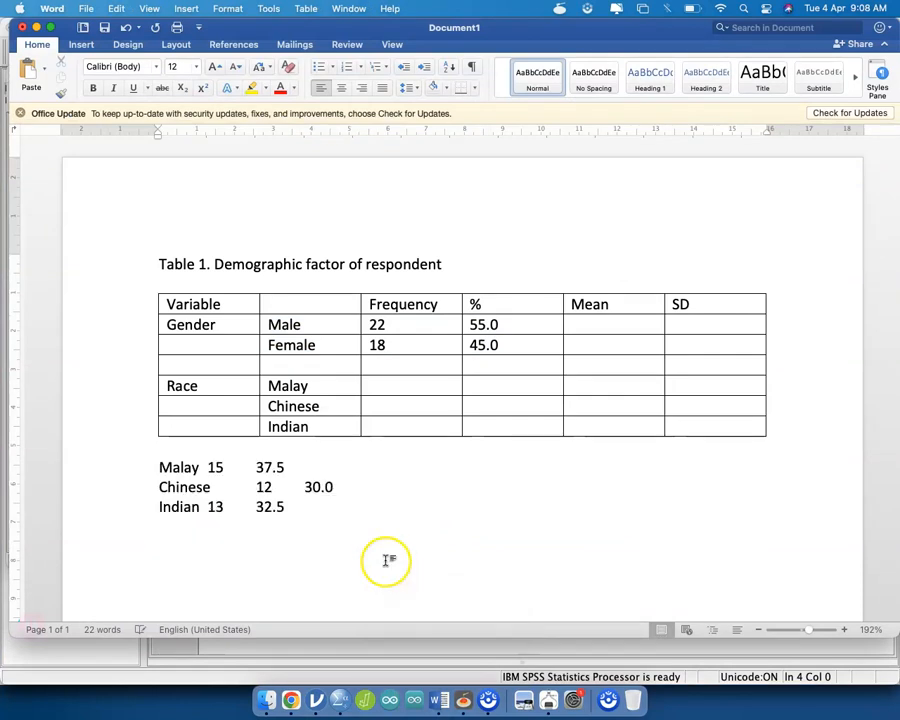
Step: Move the pasted race text into the Frequency and % cells of the Malay, Chinese and Indian rows
left_click_drag(288, 508, 169, 458)
key("super+x")
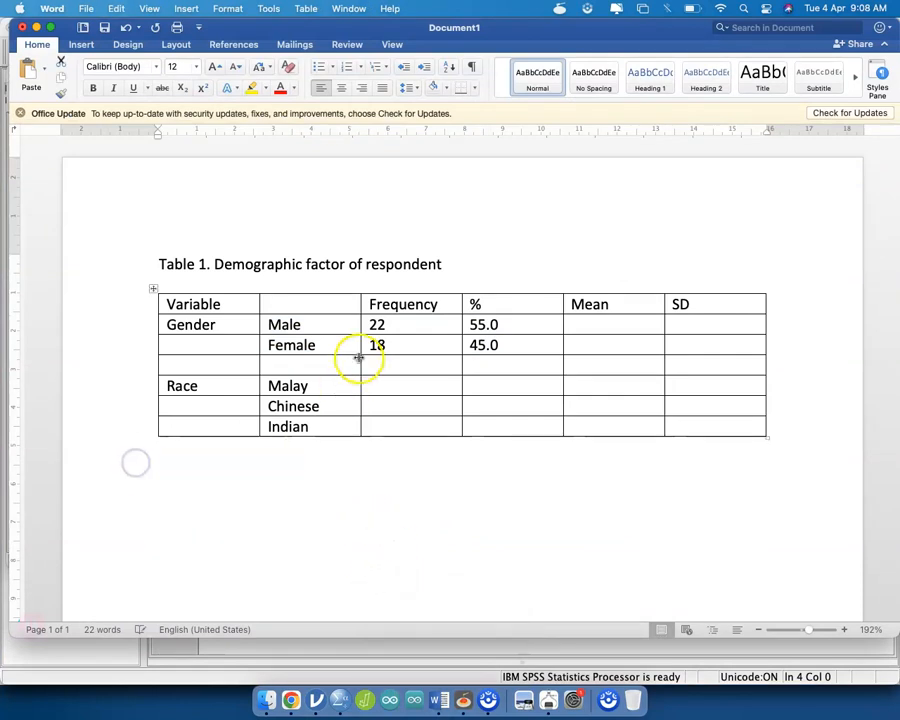
left_click_drag(374, 380, 474, 422)
key("super+v")
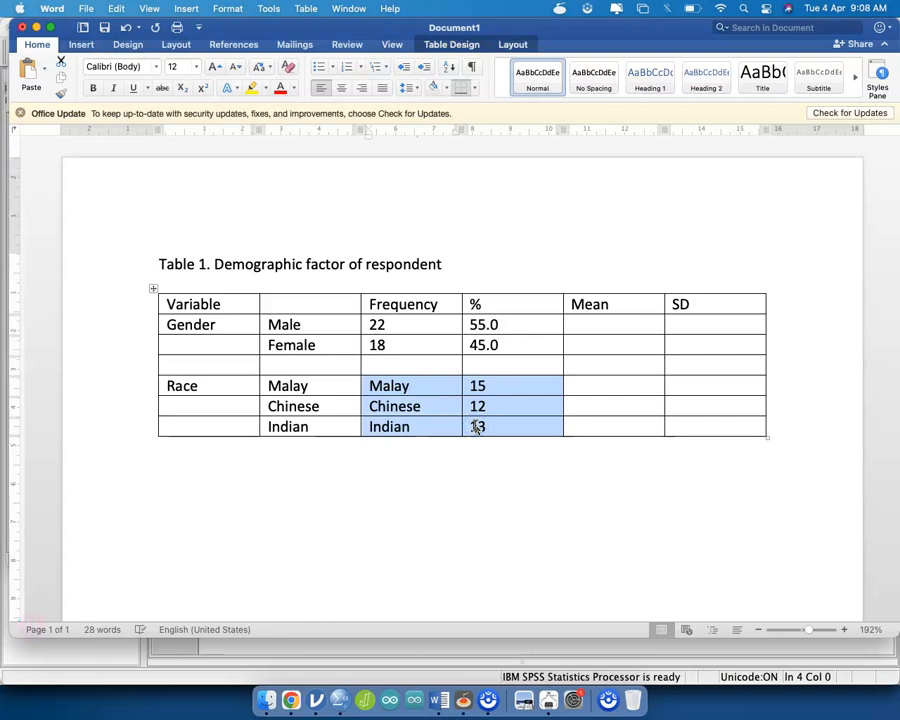
Step: Add an empty row at the end of the table, below Indian
left_click(248, 409)
left_click(331, 424)
key("Tab")
key("Tab")
key("Tab")
key("Tab")
key("Tab")
key("Tab")
key("Tab")
key("Tab")
key("Tab")
key("Tab")
key("Tab")
key("Tab")
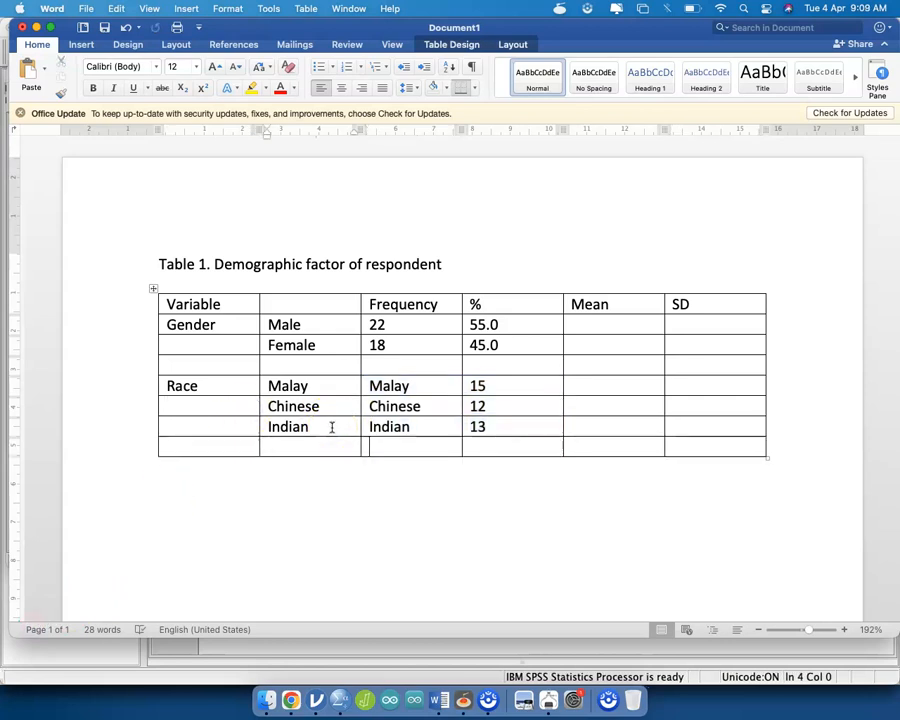
Step: Switch to the SPSS data editor for DATA ADET2023.sav, start a Frequencies analysis and reset its previous variable selection
key("ctrl+Up")
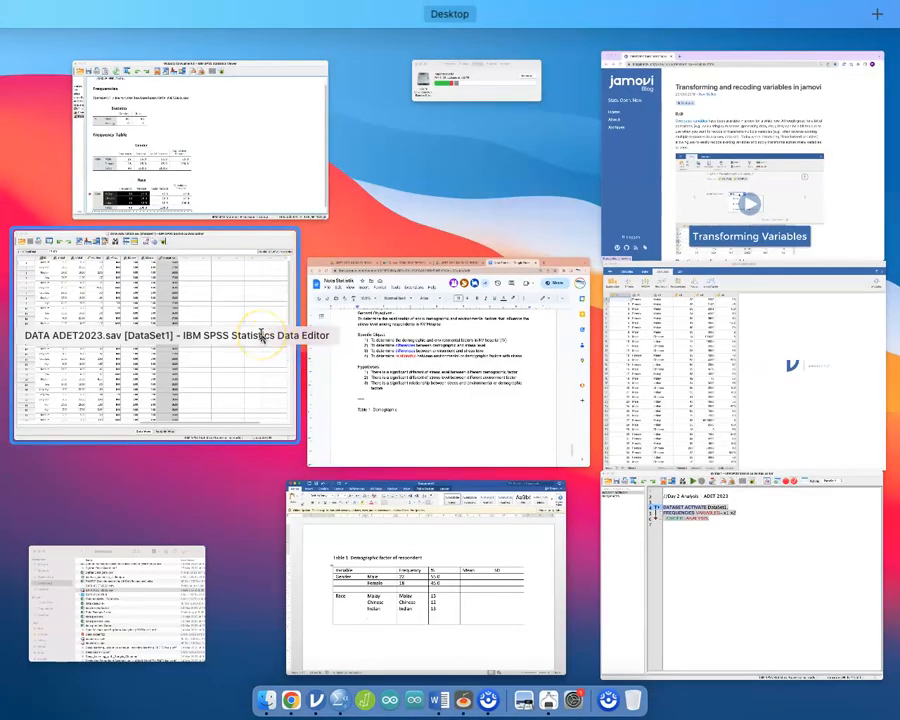
left_click(262, 337)
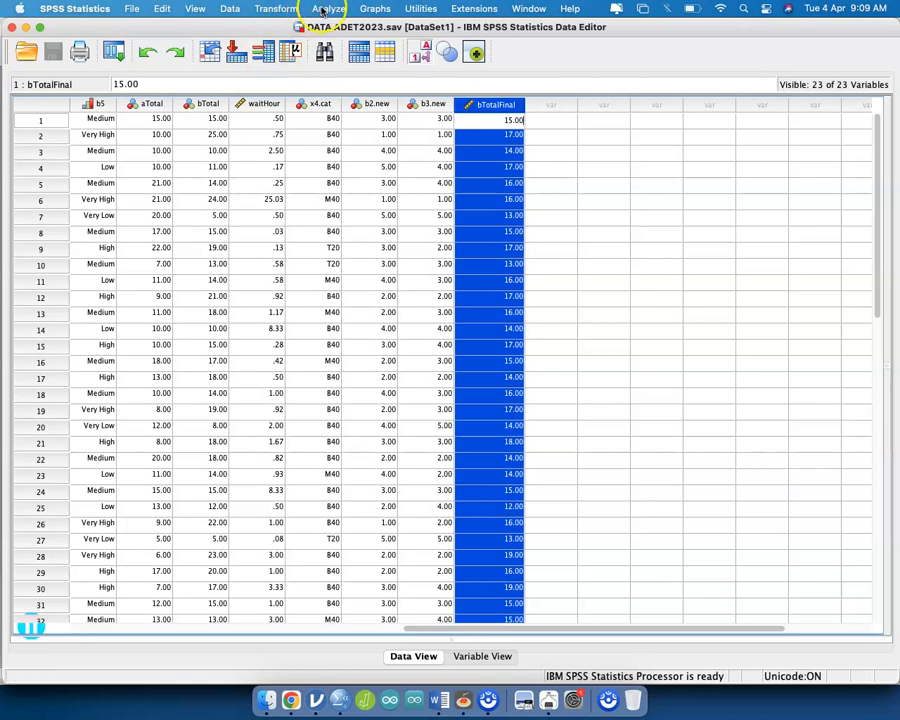
left_click(325, 10)
mouse_move(394, 46)
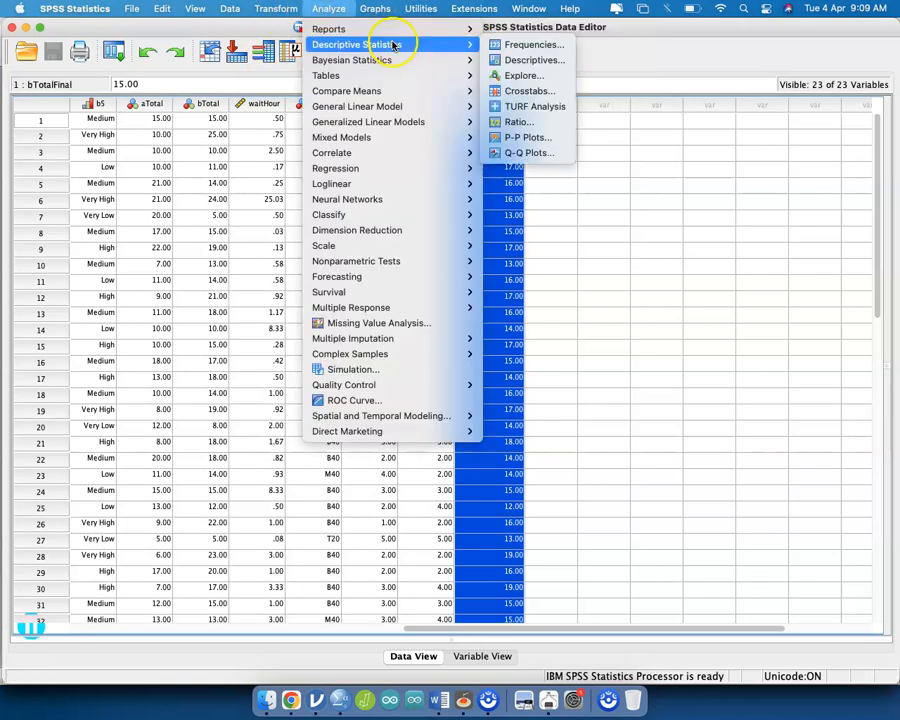
left_click(533, 44)
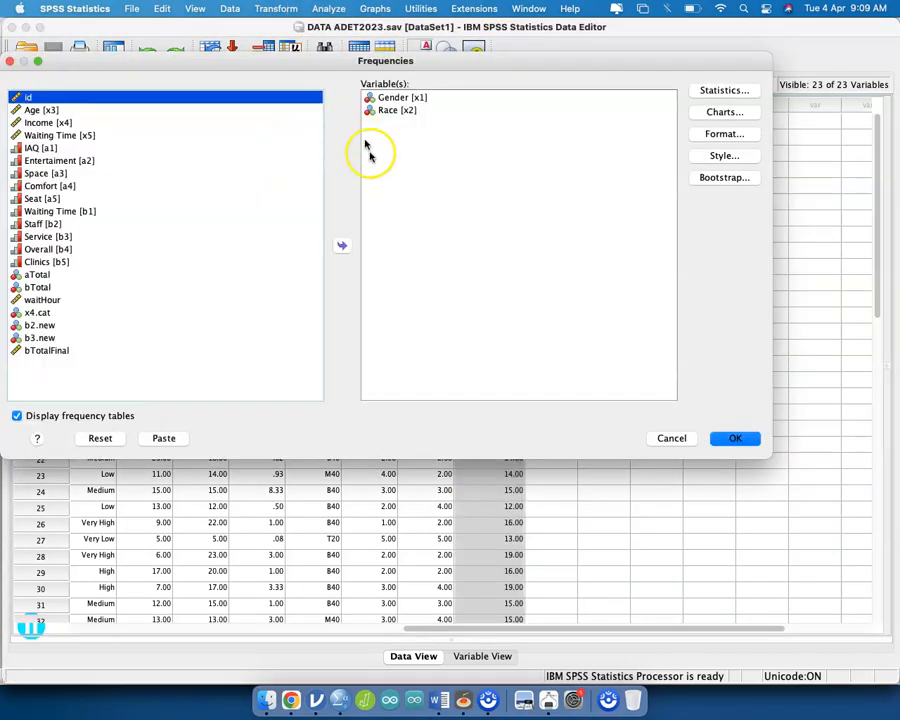
left_click(104, 440)
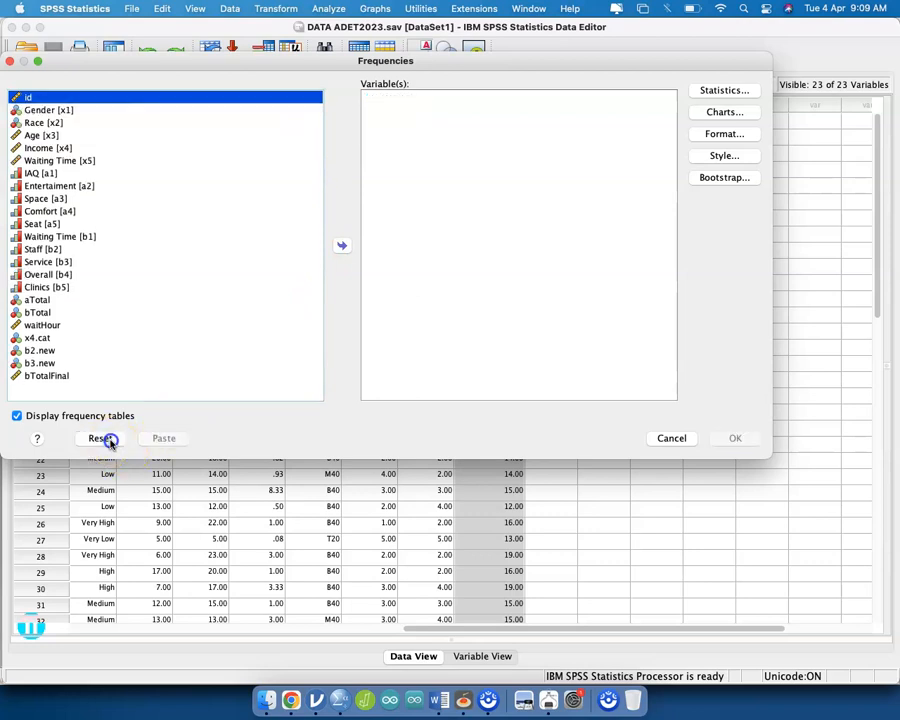
Step: Add Age [x3], Income [x4] and waitHour as the variables of the Frequencies analysis
left_click(105, 135)
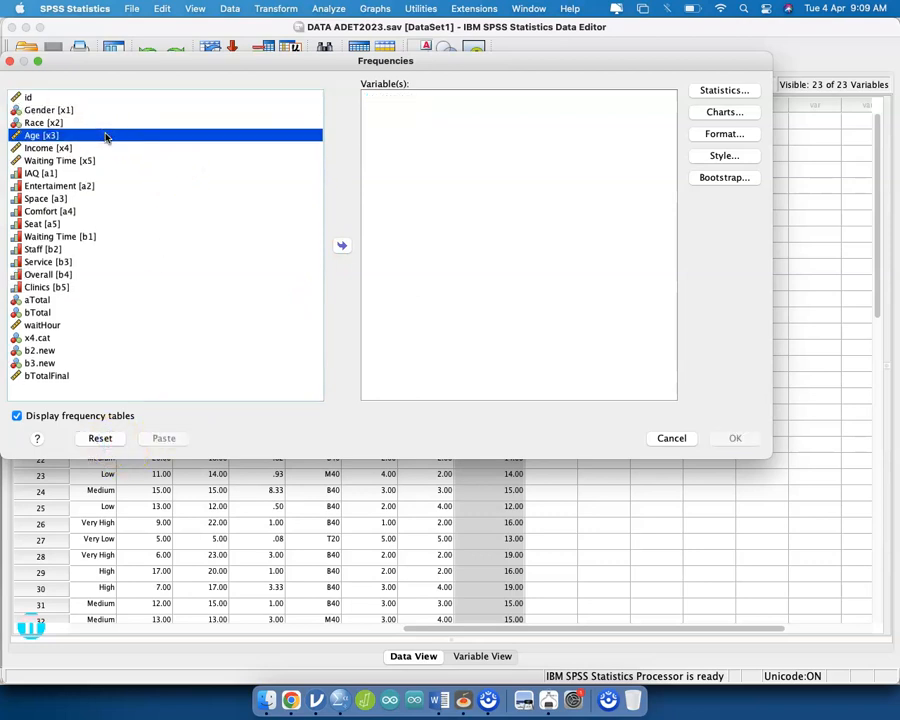
key("shift+Down")
key("shift+Down")
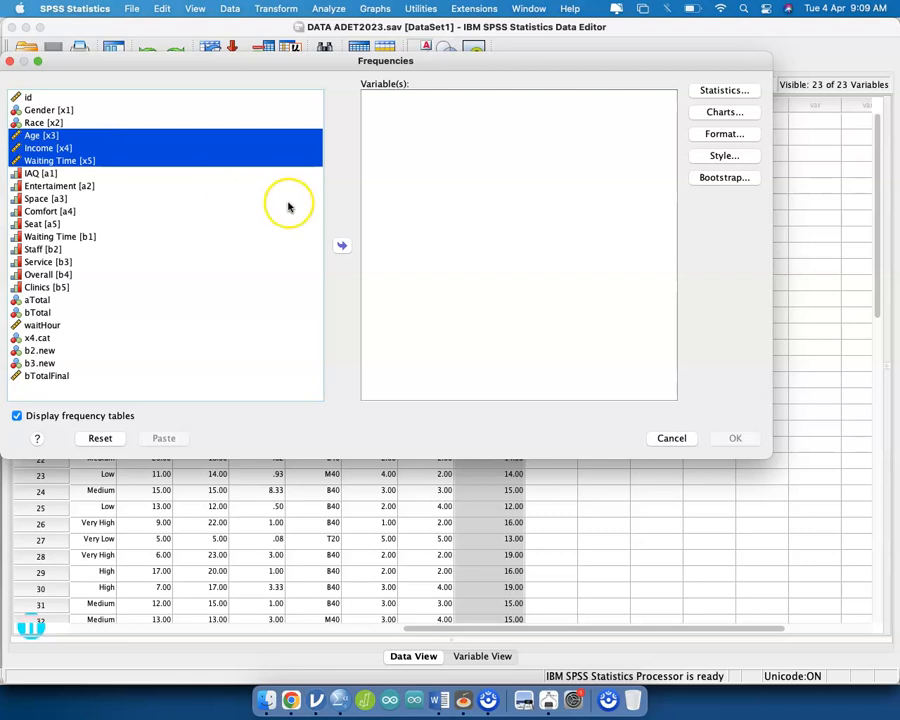
left_click(225, 161)
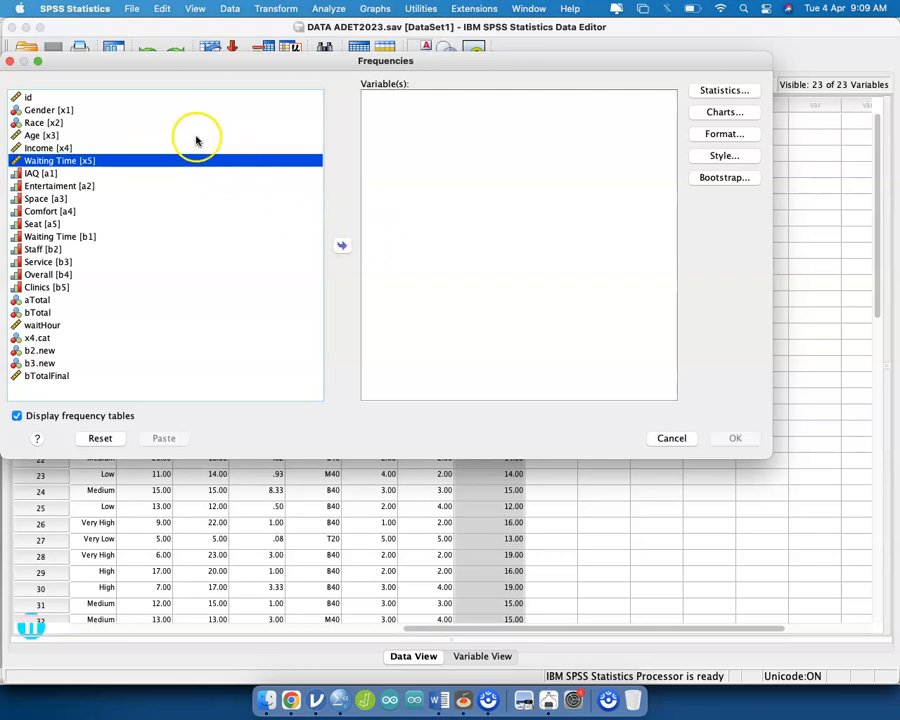
left_click(199, 136)
key("shift+Down")
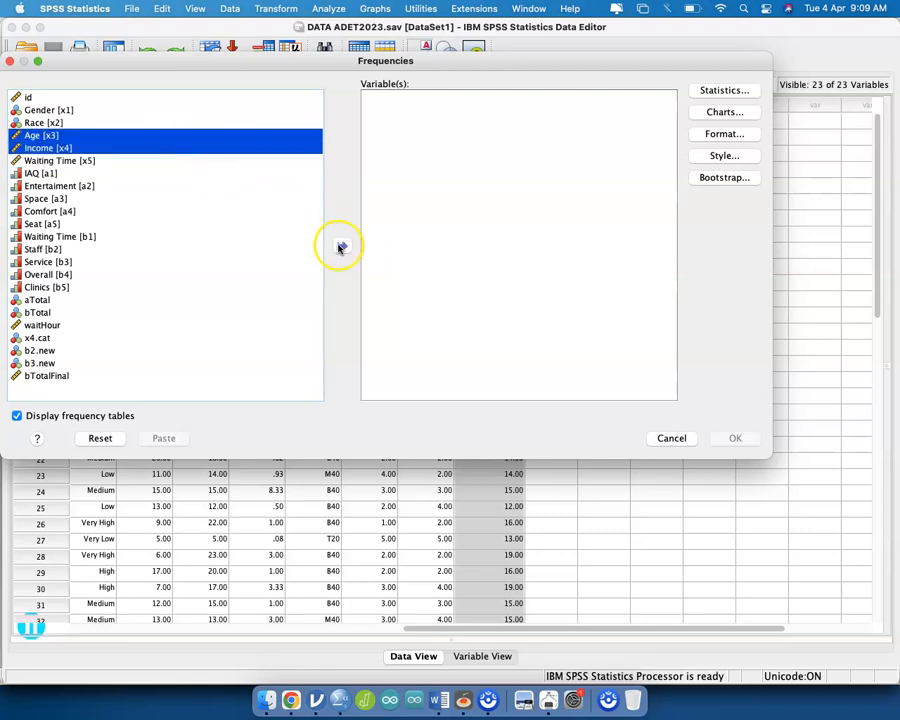
left_click(341, 245)
left_click(72, 301)
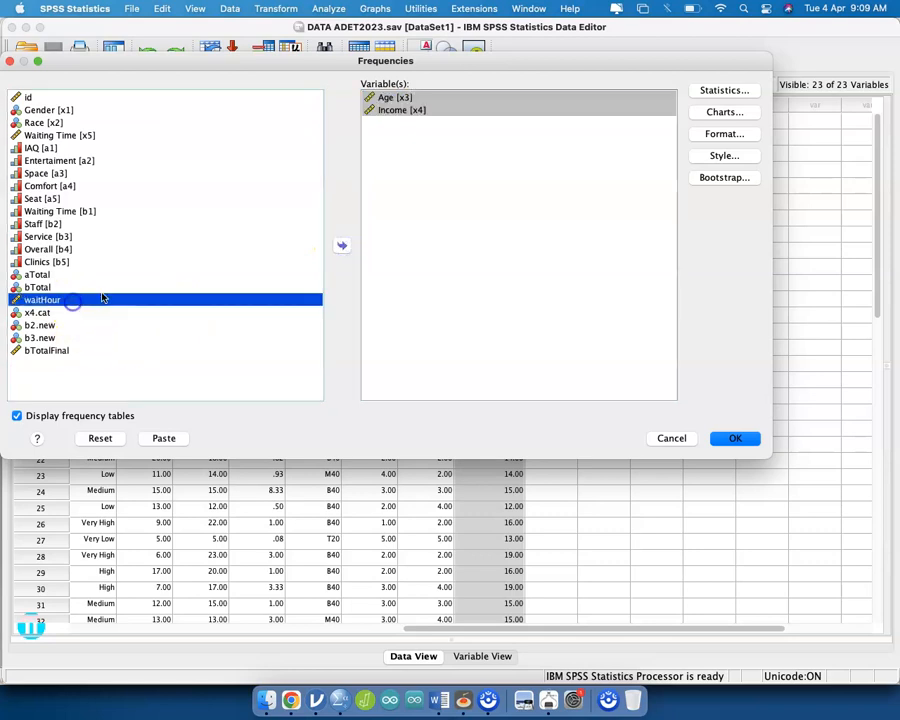
left_click(342, 246)
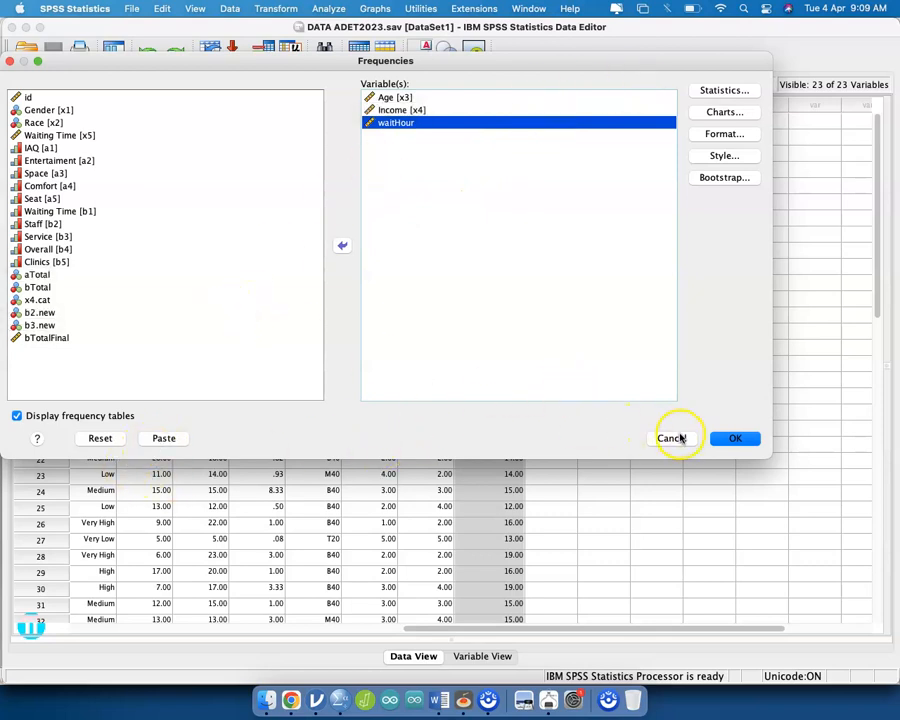
Step: Request the mean and standard deviation as statistics for the Age, Income and waitHour frequencies analysis
left_click(722, 90)
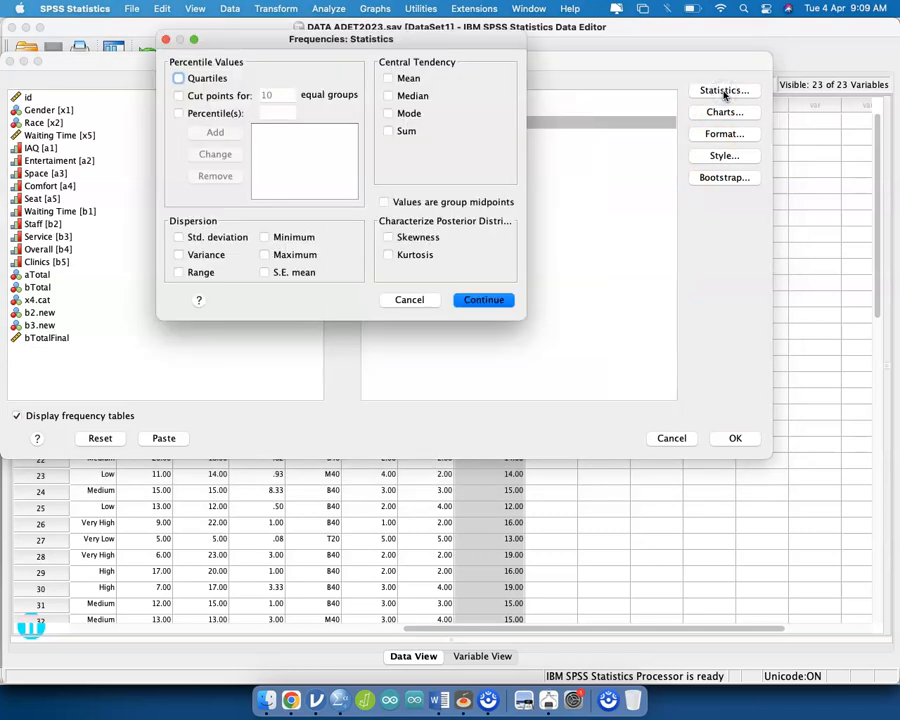
left_click(416, 81)
left_click(203, 240)
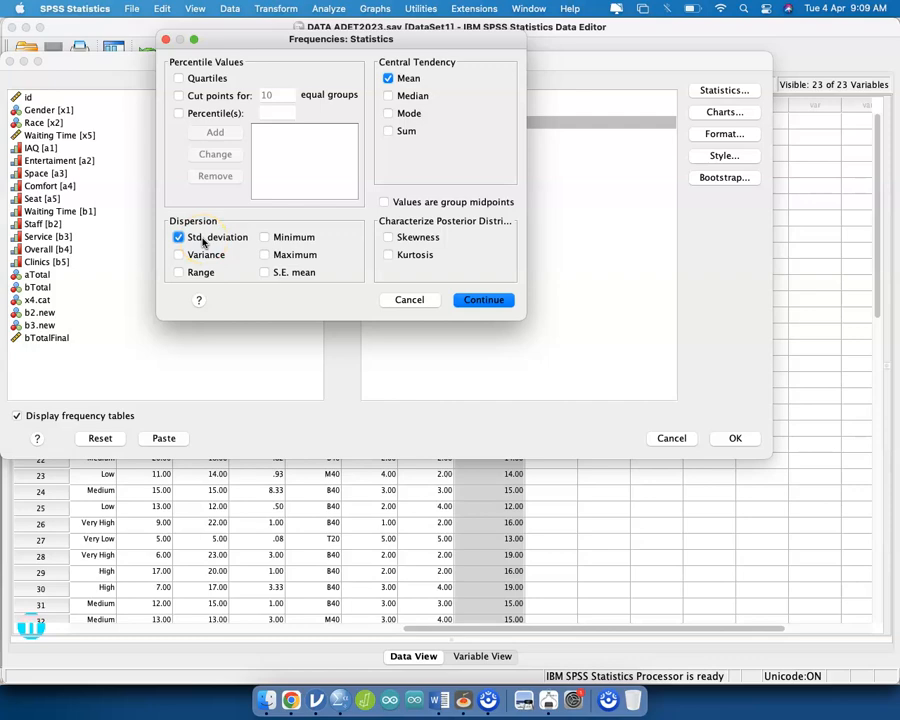
key("ctrl+Up")
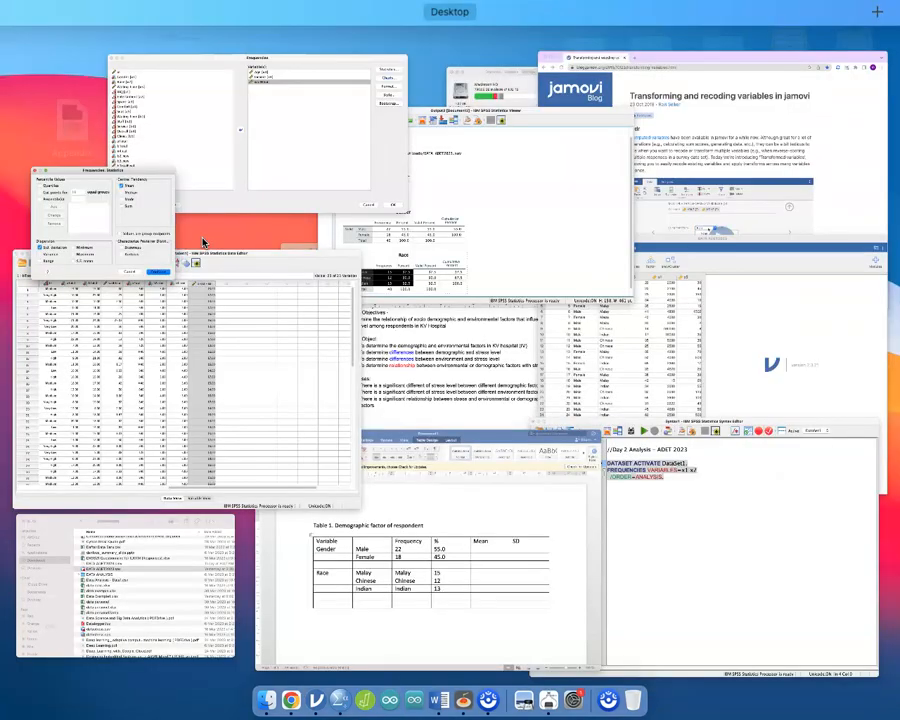
left_click(462, 526)
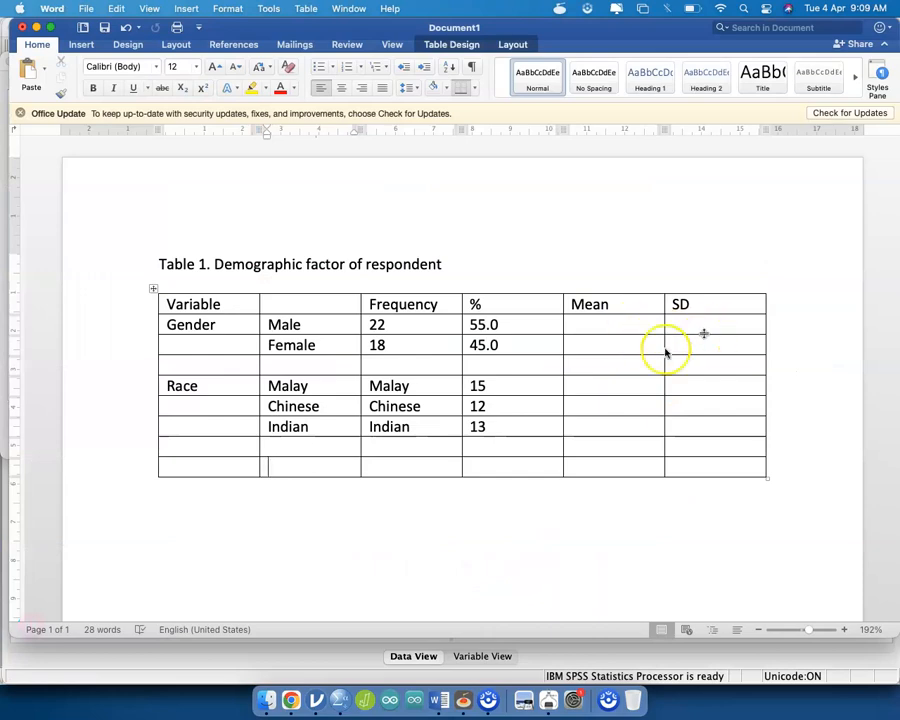
key("ctrl+Up")
left_click(320, 148)
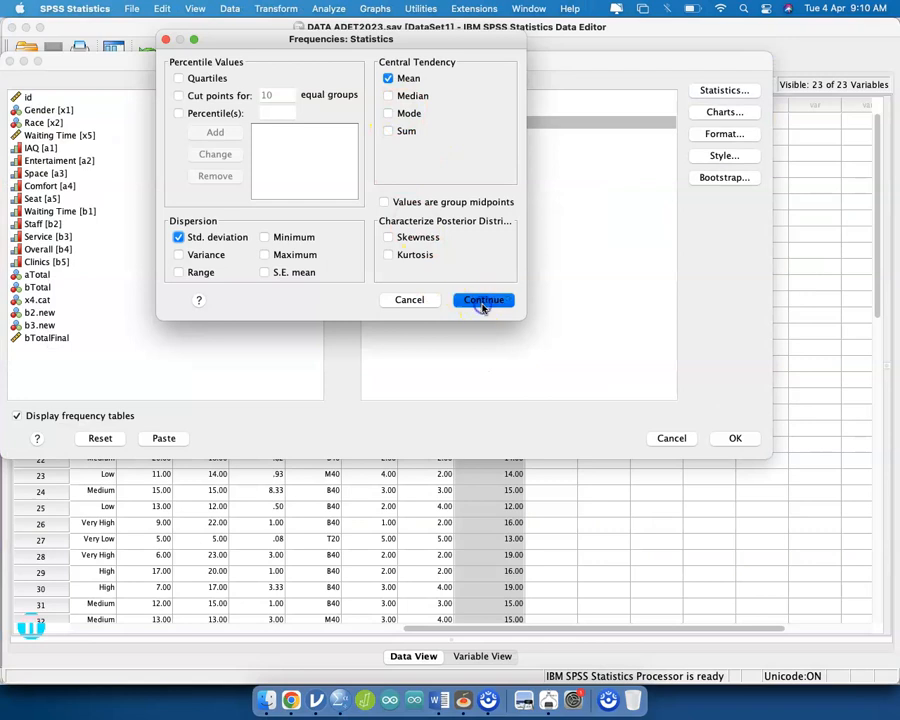
left_click(483, 302)
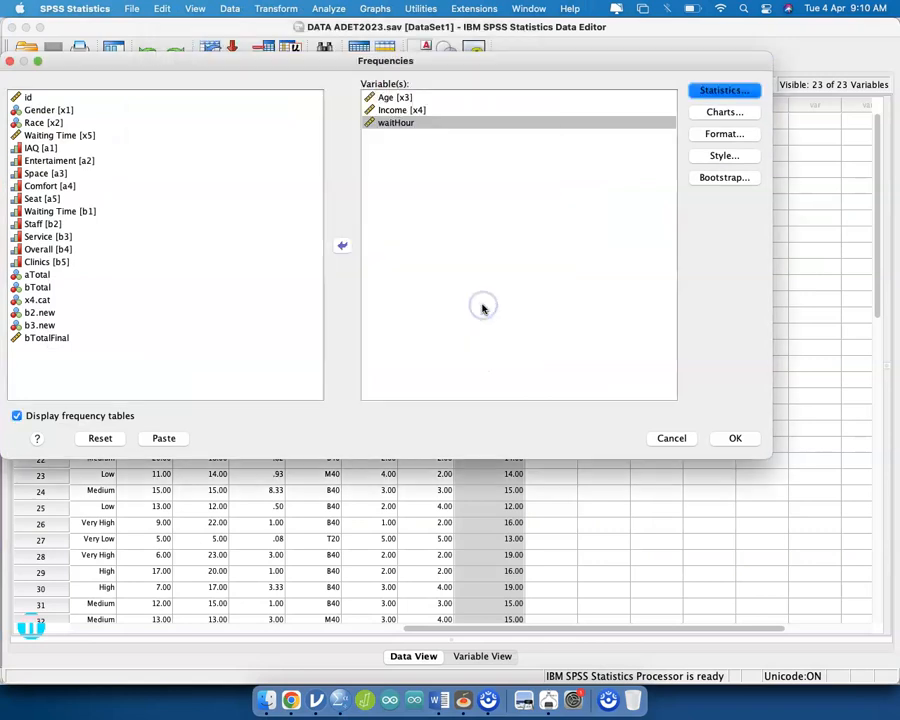
Step: Turn off frequency tables and run the analysis of x3, x4 and waitHour through pasted FREQUENCIES syntax
left_click(117, 418)
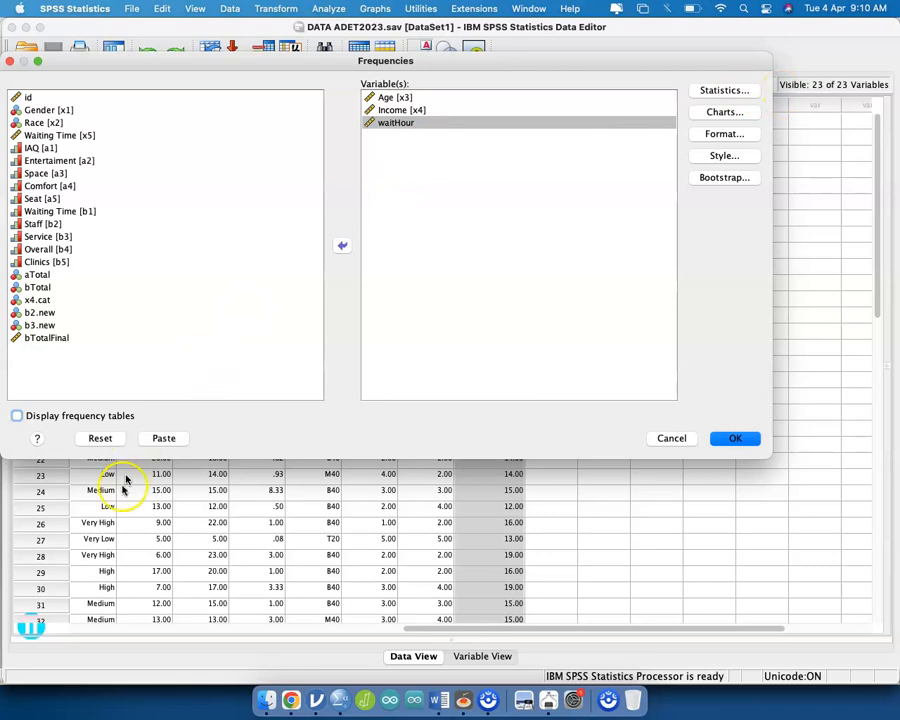
left_click(165, 439)
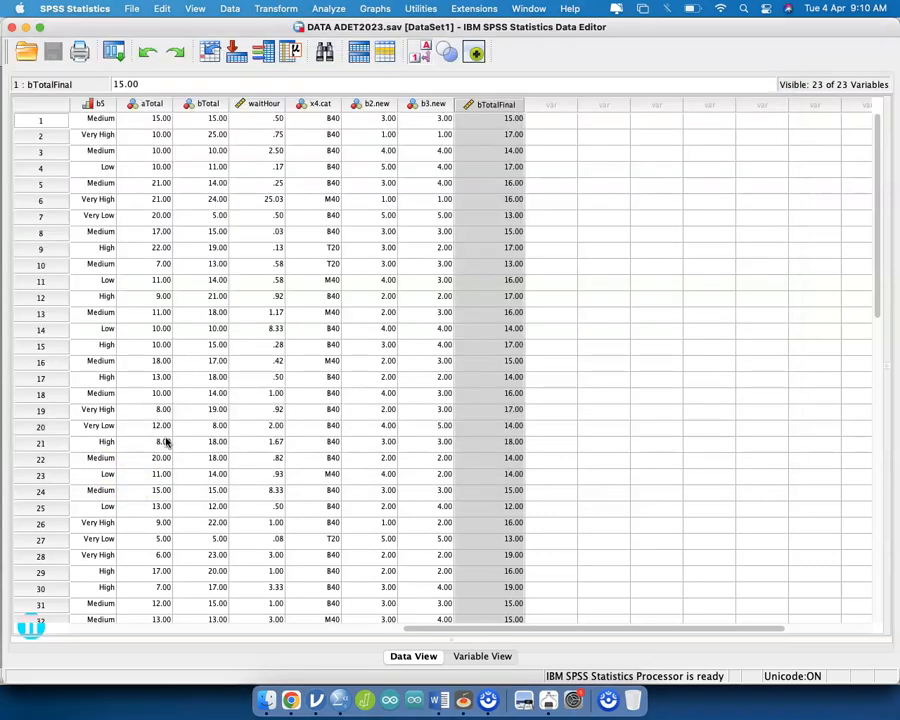
key("ctrl+Up")
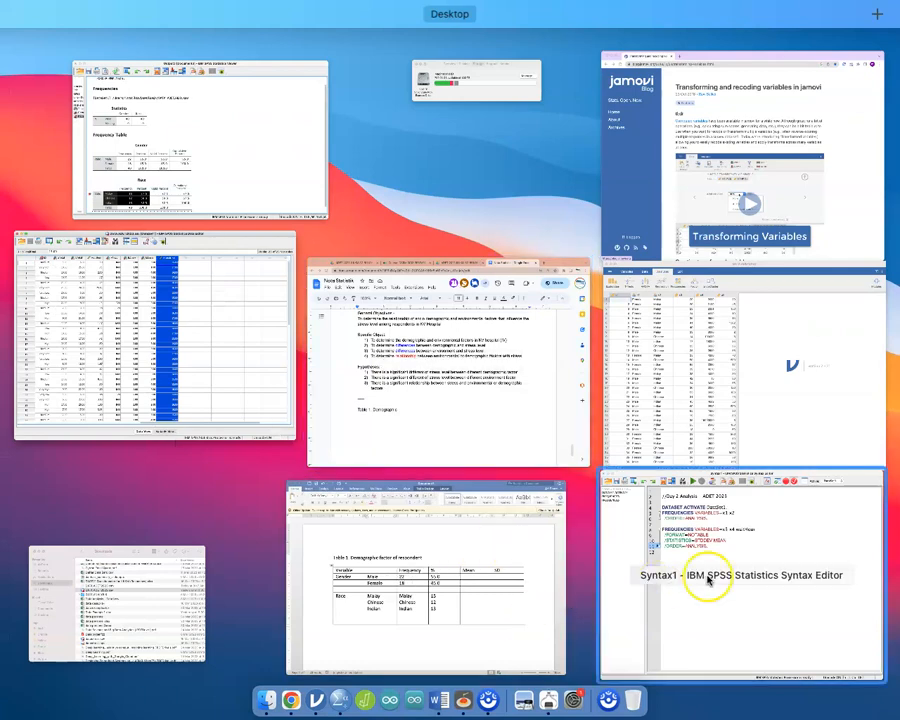
left_click(708, 580)
left_click_drag(343, 258, 170, 204)
key("super+r")
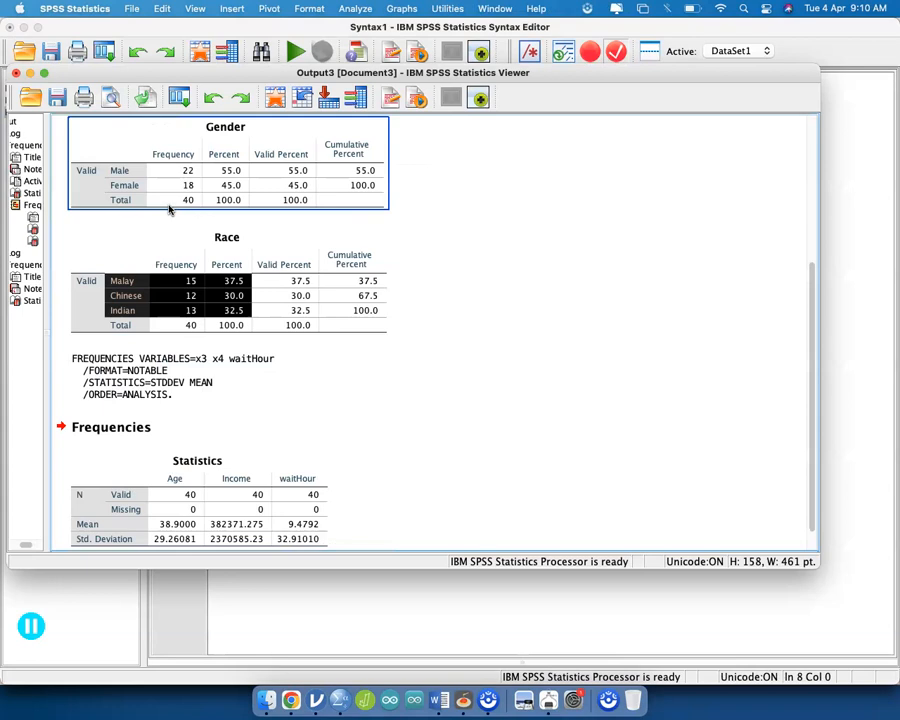
left_click(341, 358)
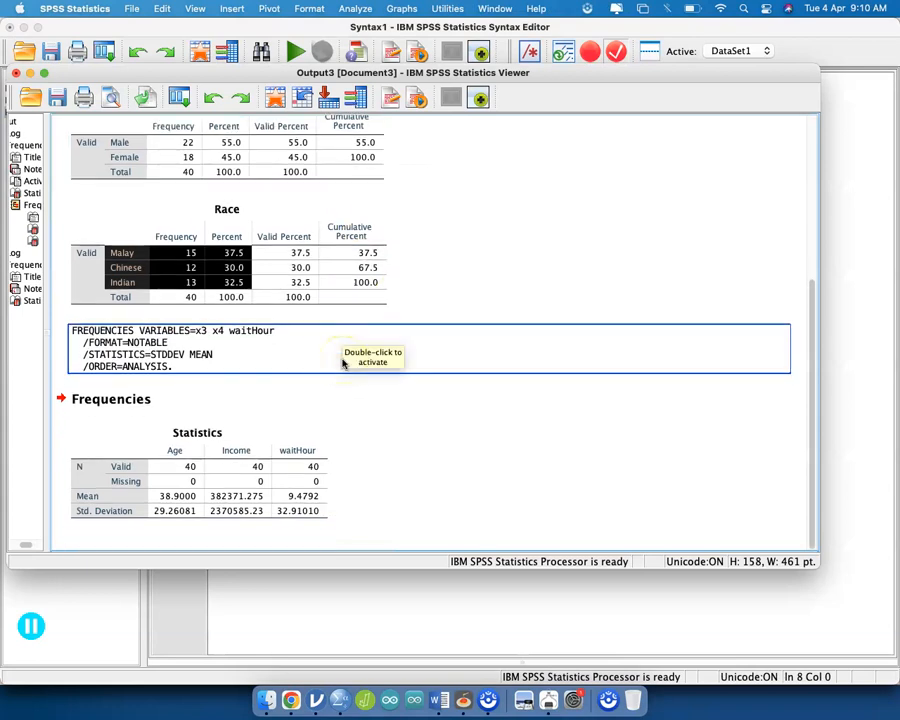
left_click(258, 500)
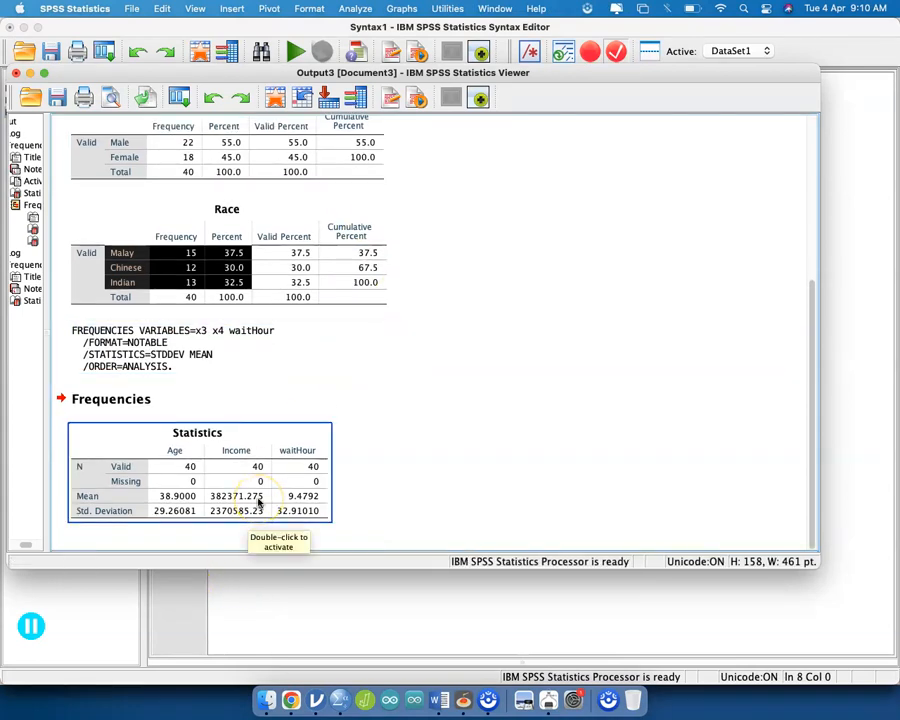
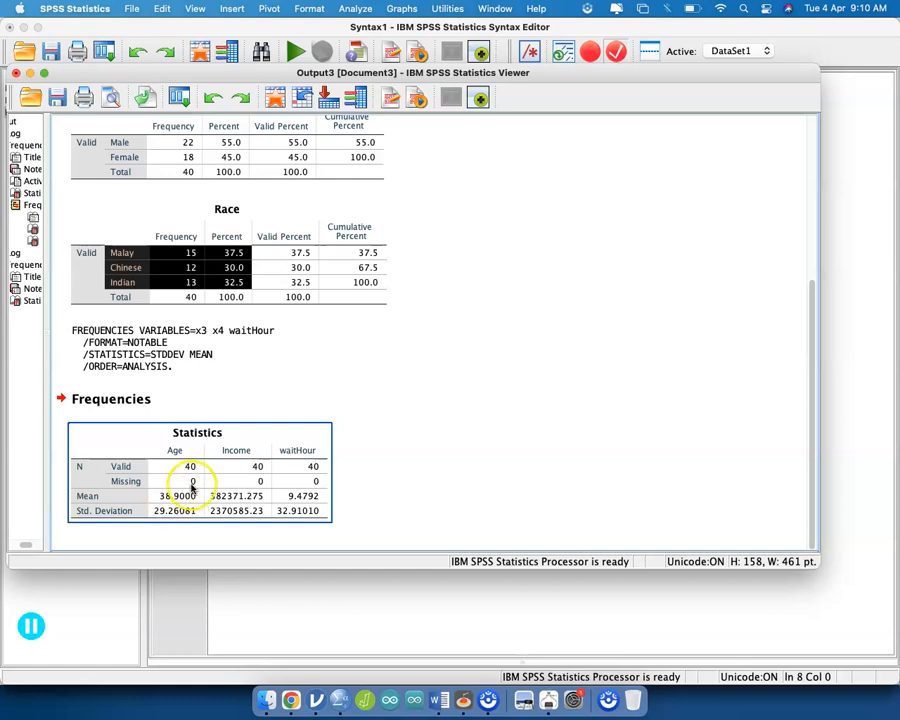
Step: Switch to the Word demographic table, add a row at its end and enter Age in the Variable column below Race
left_click(718, 460)
key("ctrl+Up")
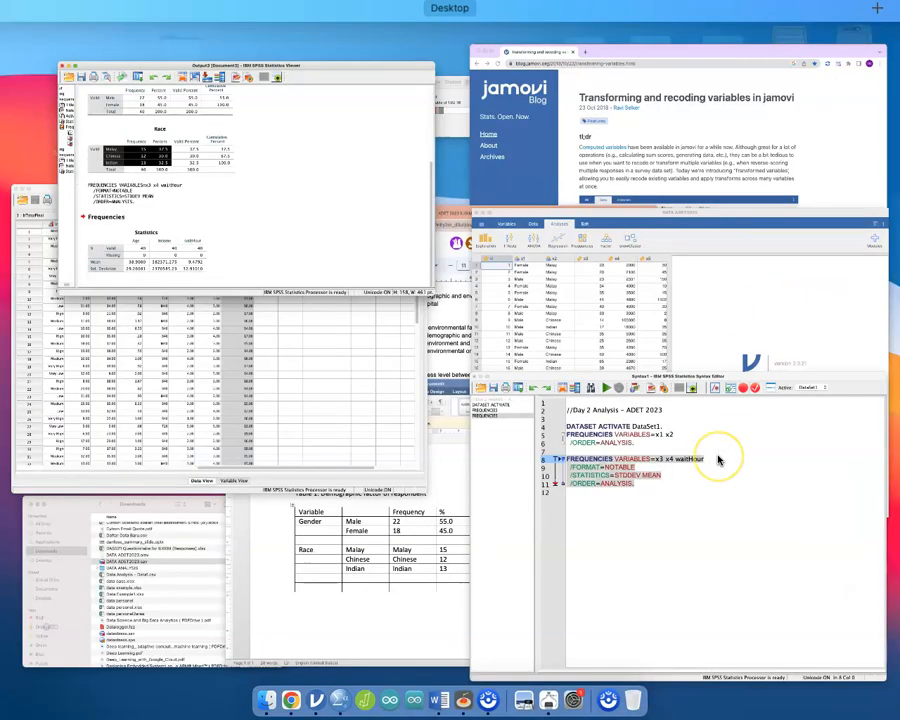
left_click(500, 524)
left_click(410, 468)
key("Tab")
key("Tab")
key("Tab")
left_click(246, 467)
type("Age")
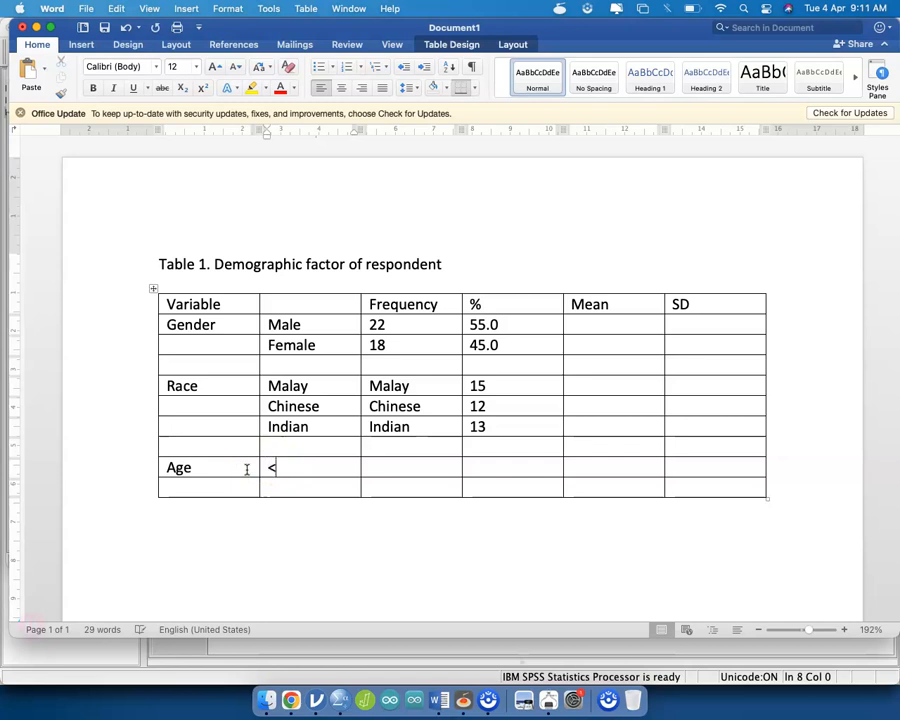
Step: Enter the age groups <20, 20-30 and >30 in consecutive rows of the second column, starting beside Age
type("20")
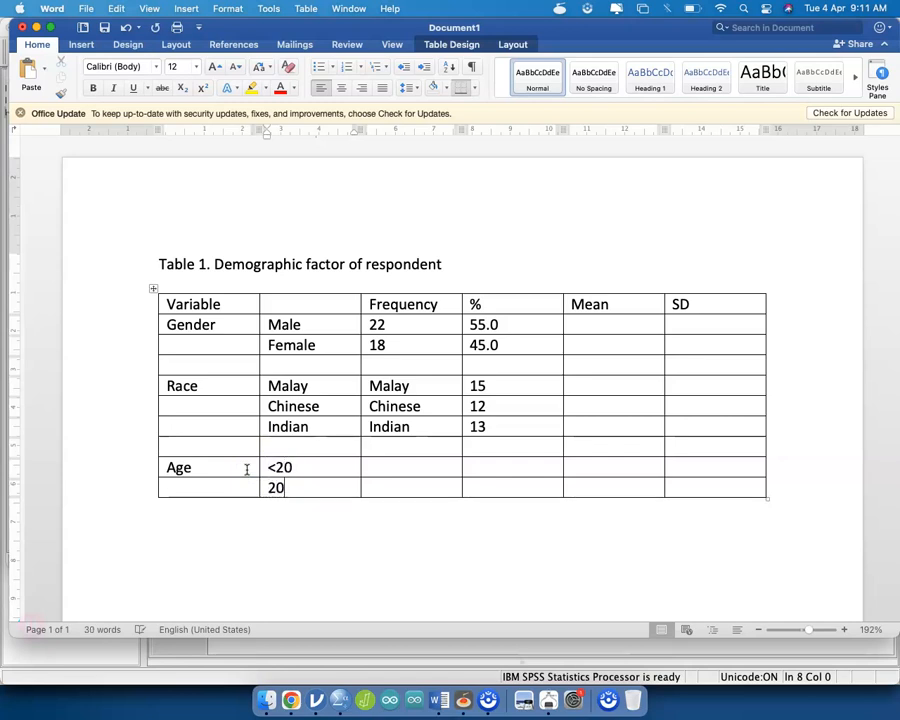
key("Tab")
key("Tab")
type(">")
type("4")
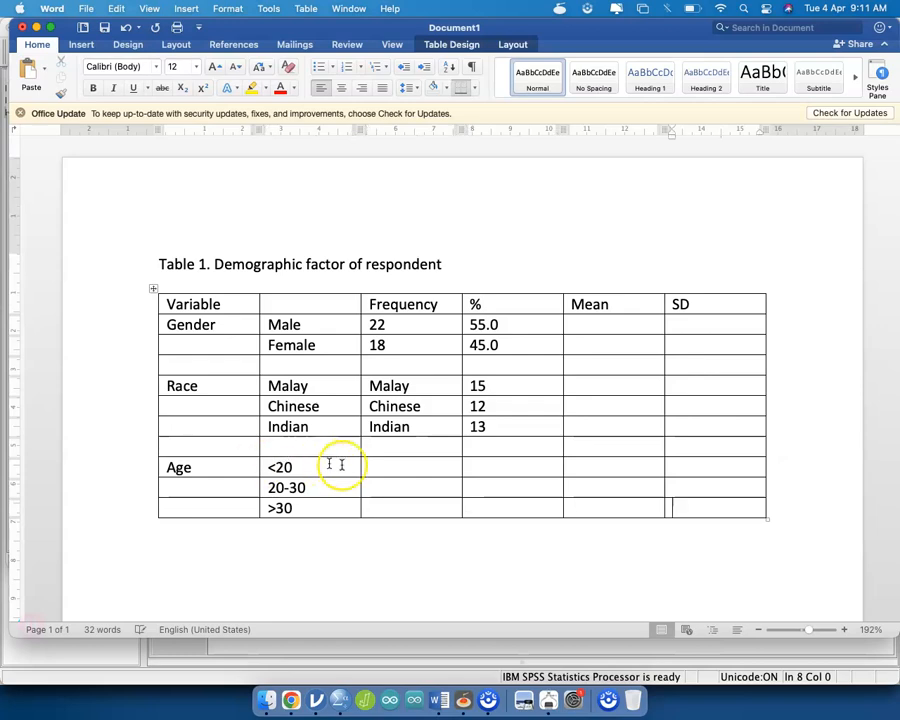
Step: Look up the Age statistics in the SPSS output and enter mean 38.9 and SD 29.36 in Word's Age row
left_click(611, 466)
key("ctrl+Up")
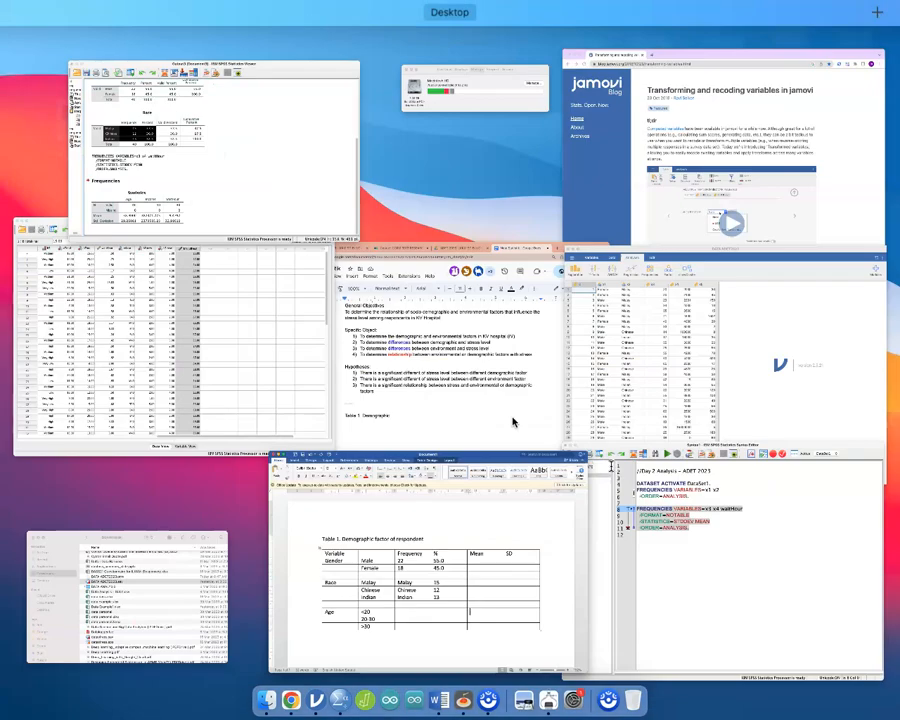
left_click(195, 115)
left_click(220, 452)
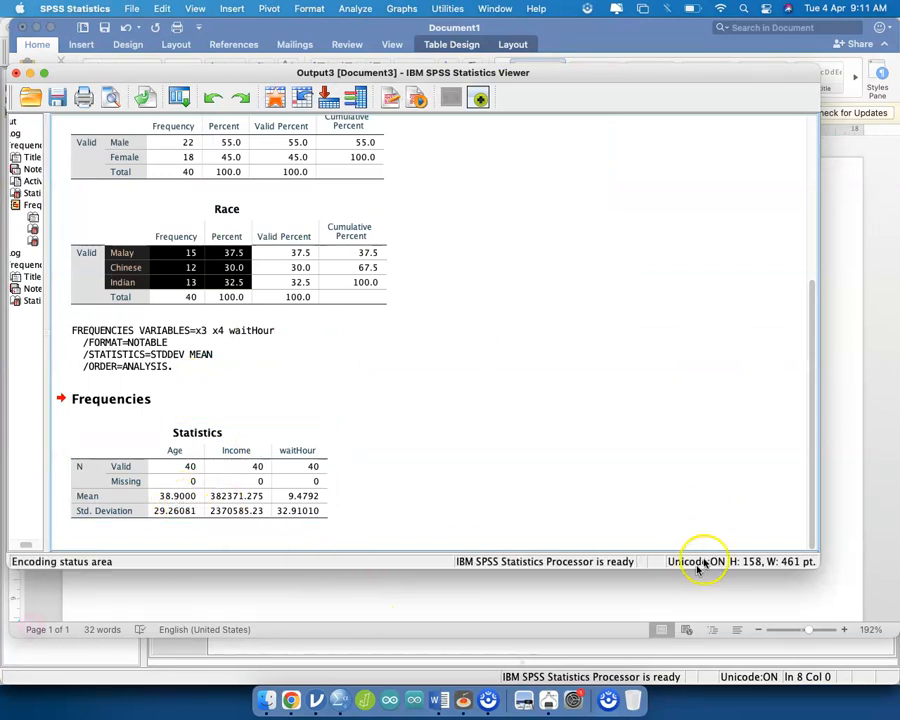
left_click(838, 566)
type("38.9")
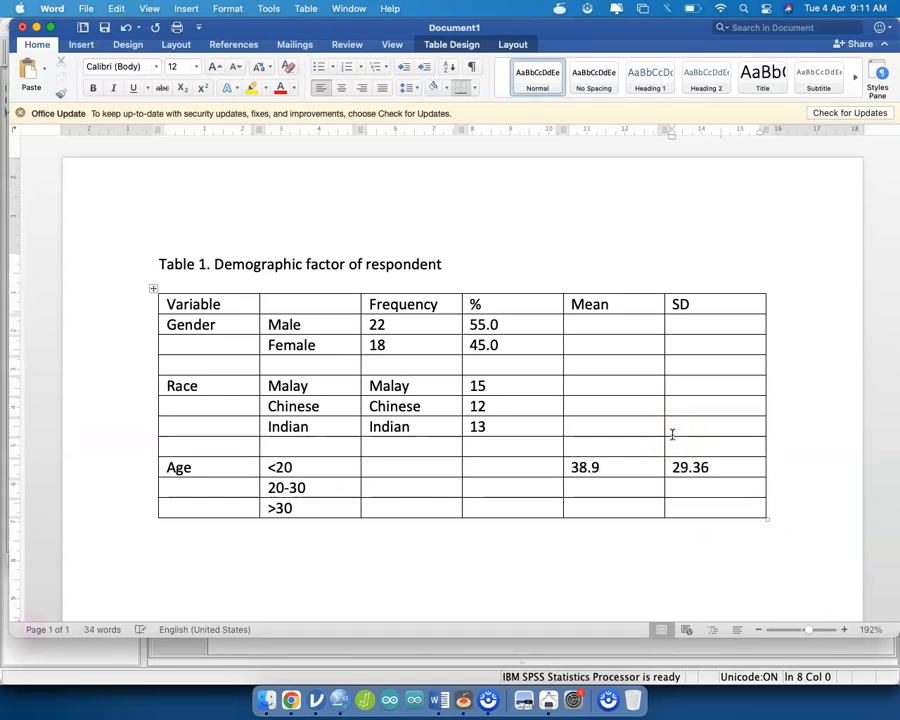
Step: Remove all borders from the entire demographic table
left_click(155, 290)
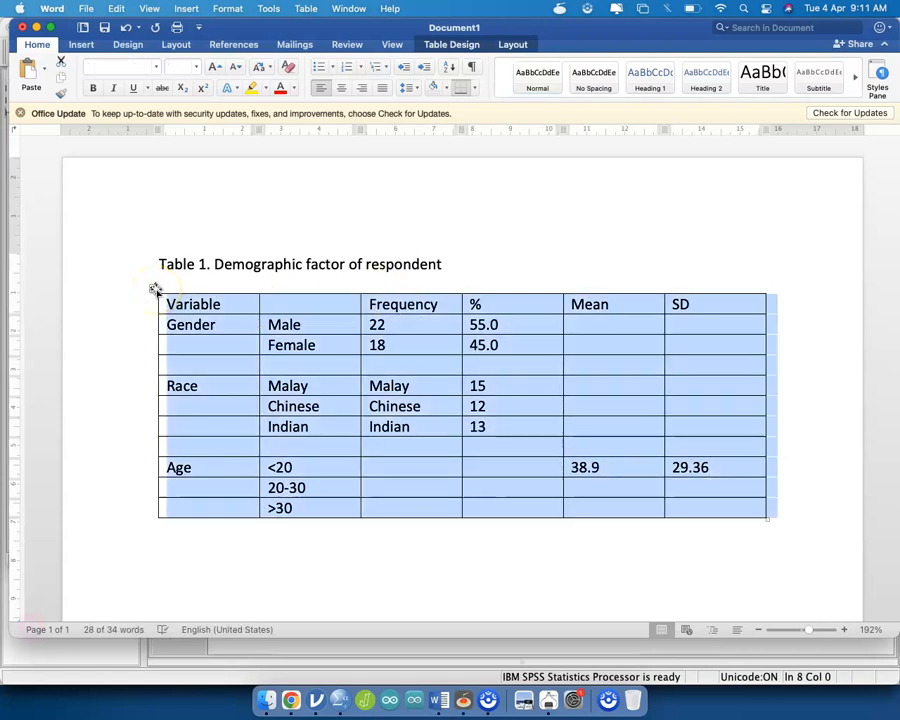
left_click(463, 46)
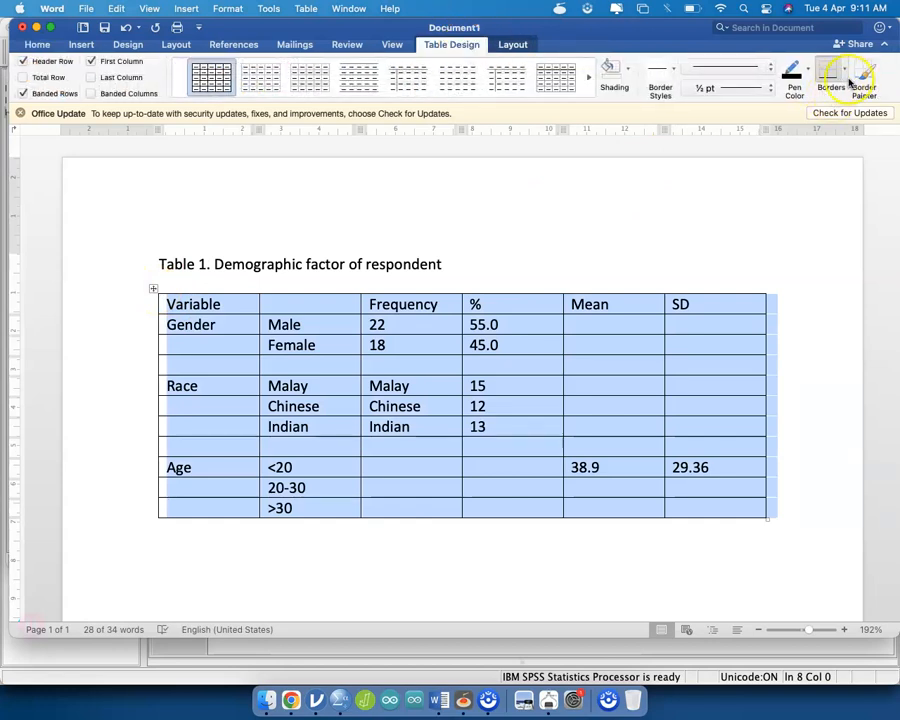
left_click(848, 80)
left_click(766, 225)
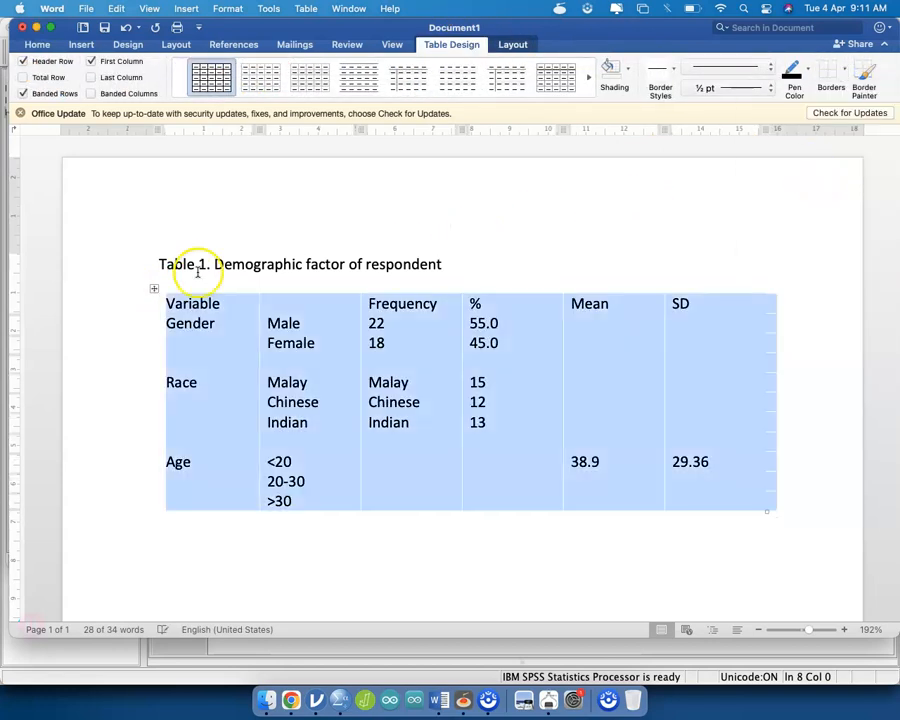
Step: Add a top and a bottom border to the table's header row
left_click(137, 305)
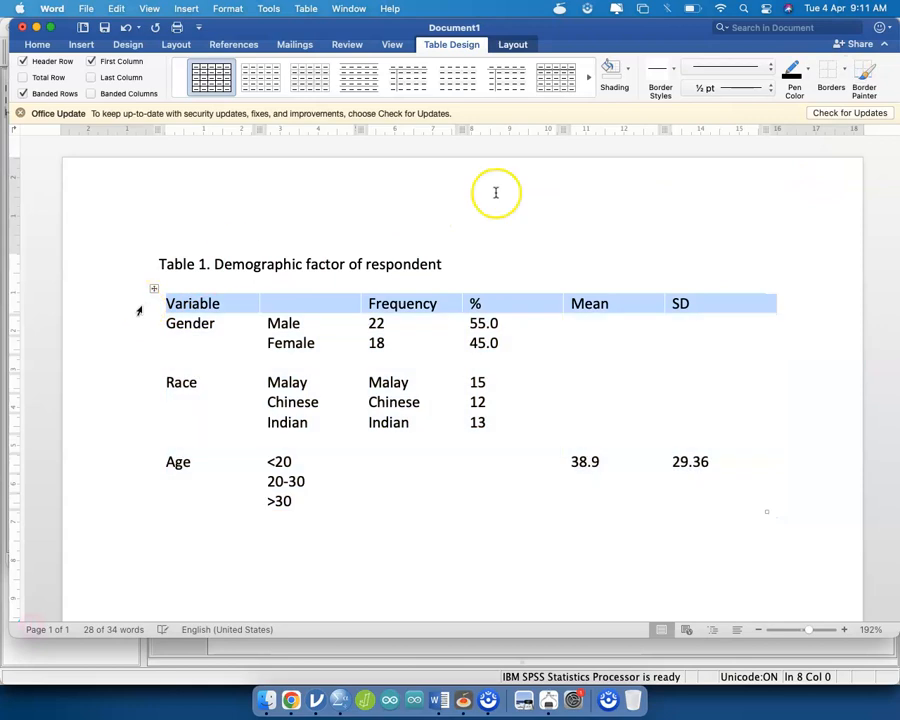
left_click(848, 68)
left_click(780, 110)
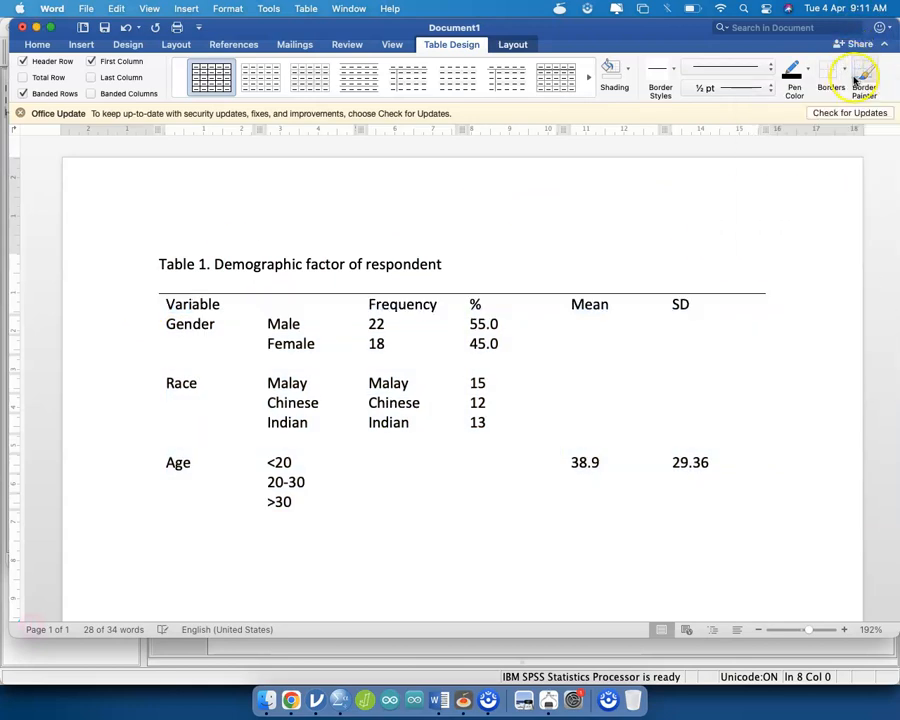
left_click(846, 70)
left_click(826, 92)
Step: Add a bottom border to the table's last row, the >30 age group
left_click(204, 472)
left_click(124, 490)
left_click(117, 505)
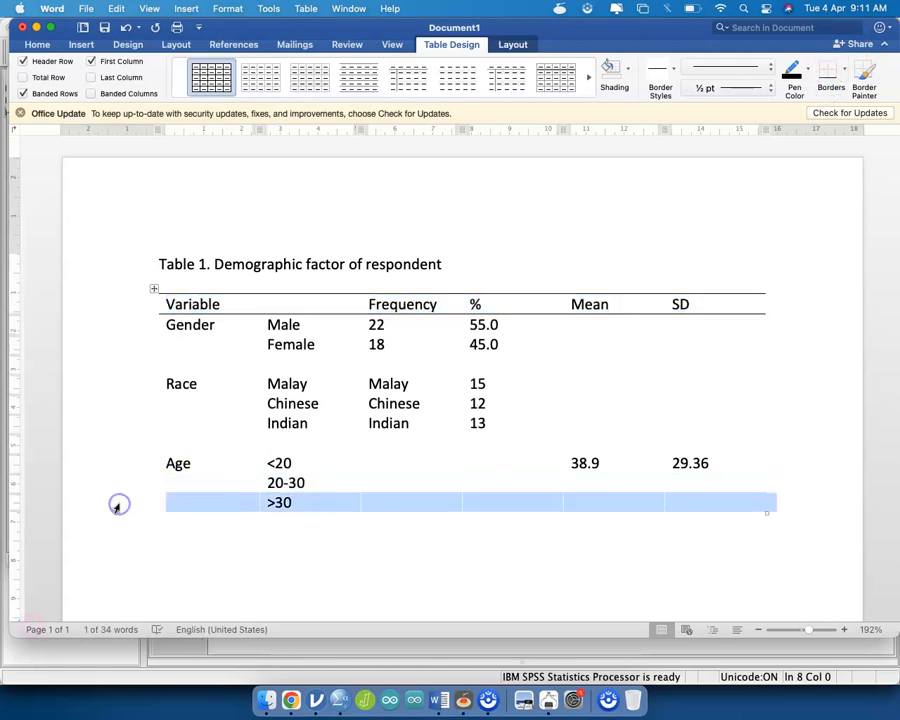
left_click(828, 72)
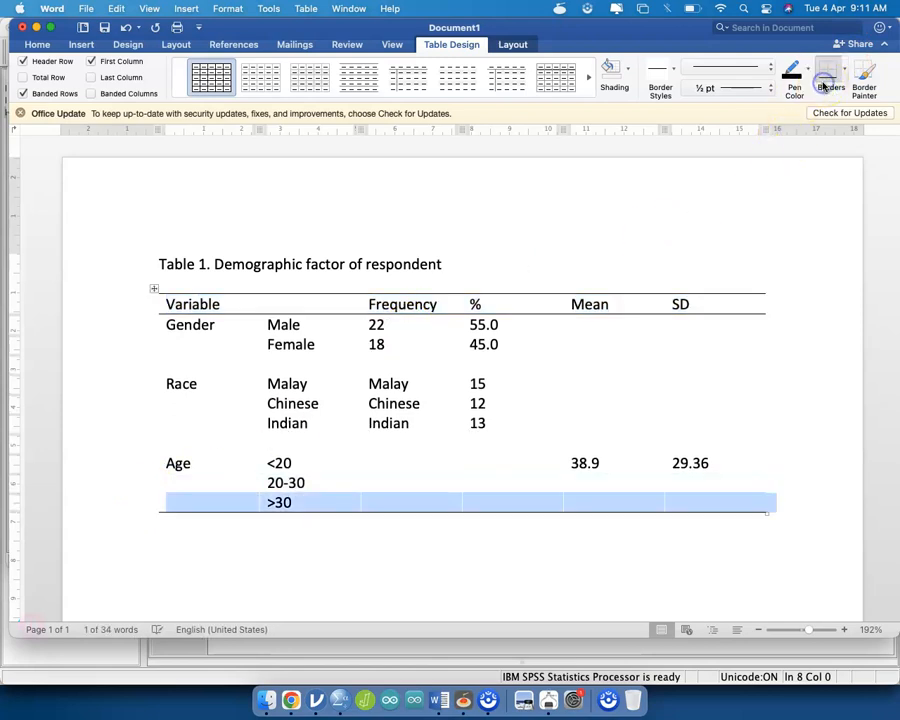
left_click(565, 532)
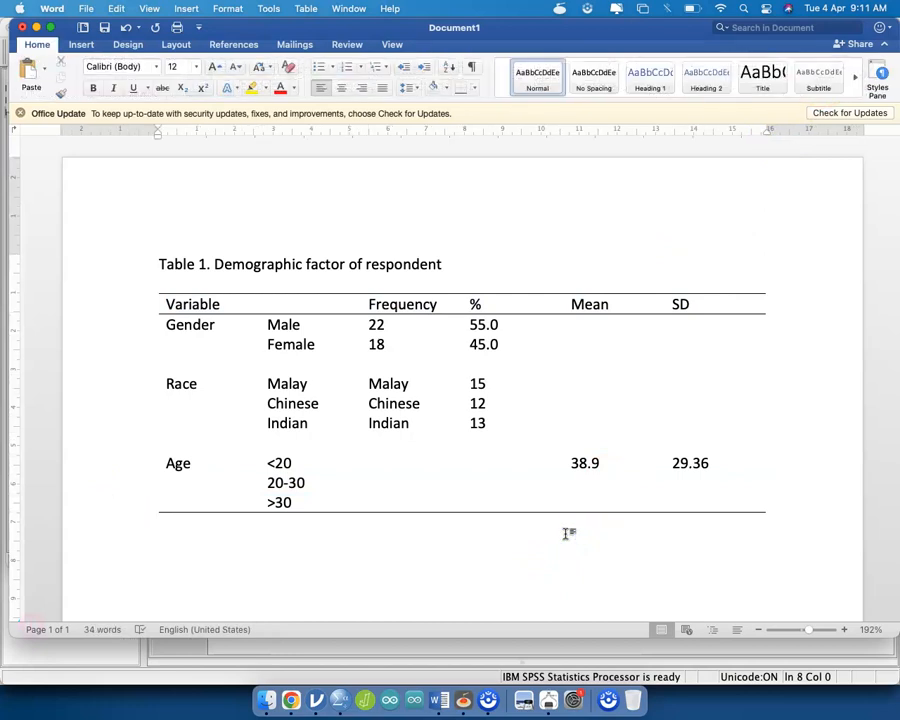
Step: Switch to the SPSS data editor and set up Recode into Different Variables for Age [x3] with output name age.cat
left_click_drag(397, 460, 472, 497)
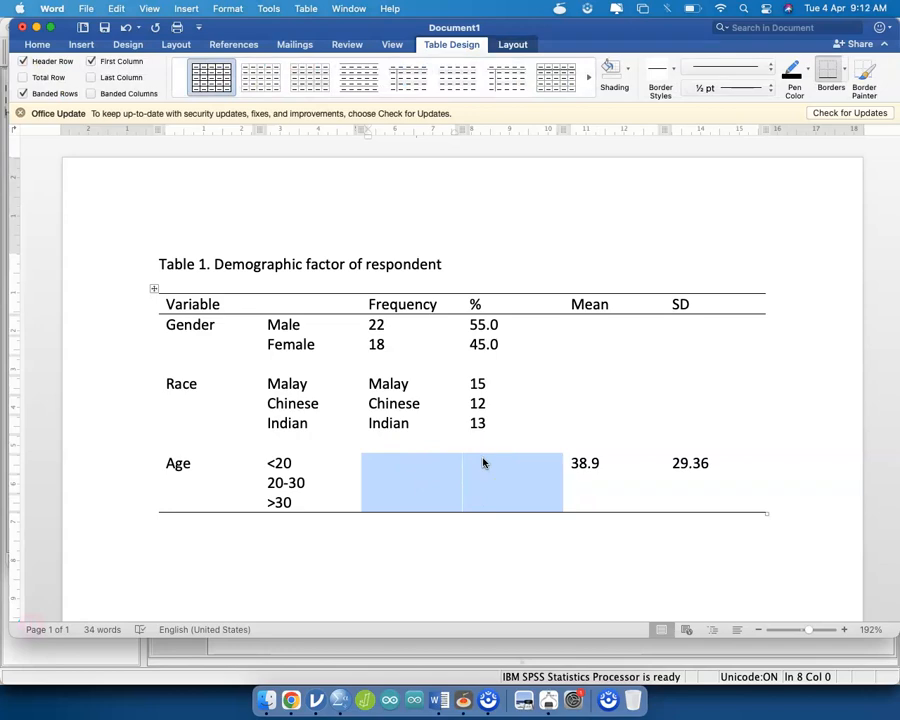
key("ctrl+Up")
left_click(175, 357)
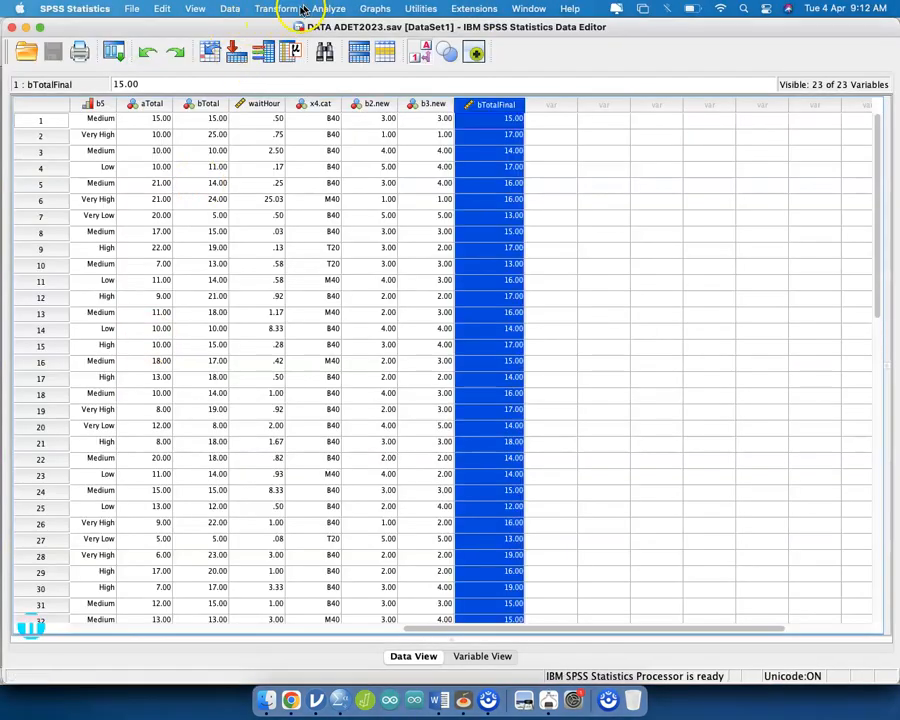
left_click(299, 9)
left_click(333, 114)
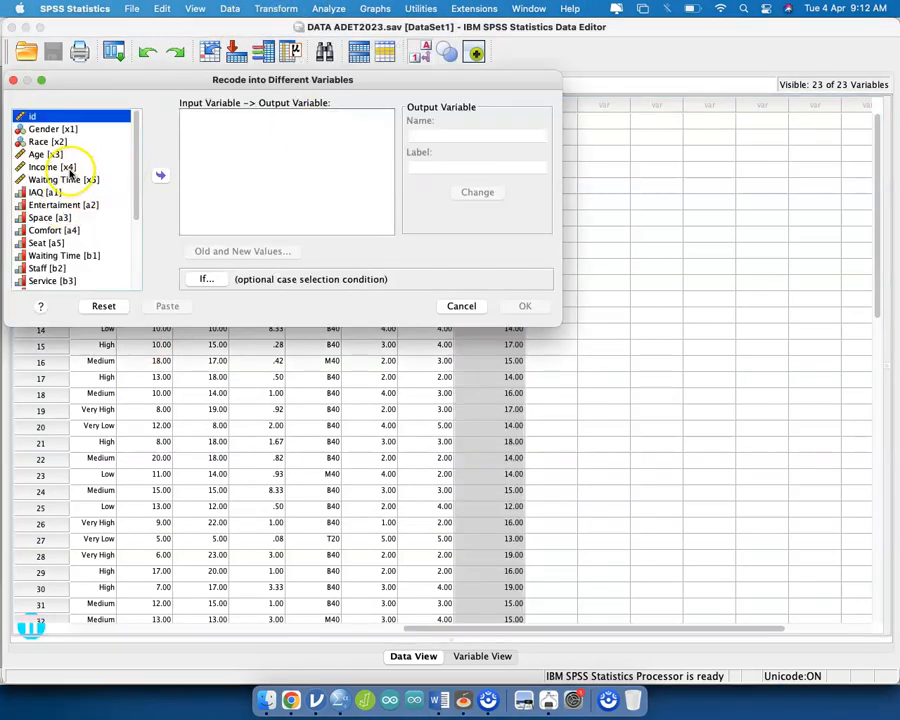
left_click(50, 154)
left_click(160, 175)
left_click(438, 135)
type("age.cat")
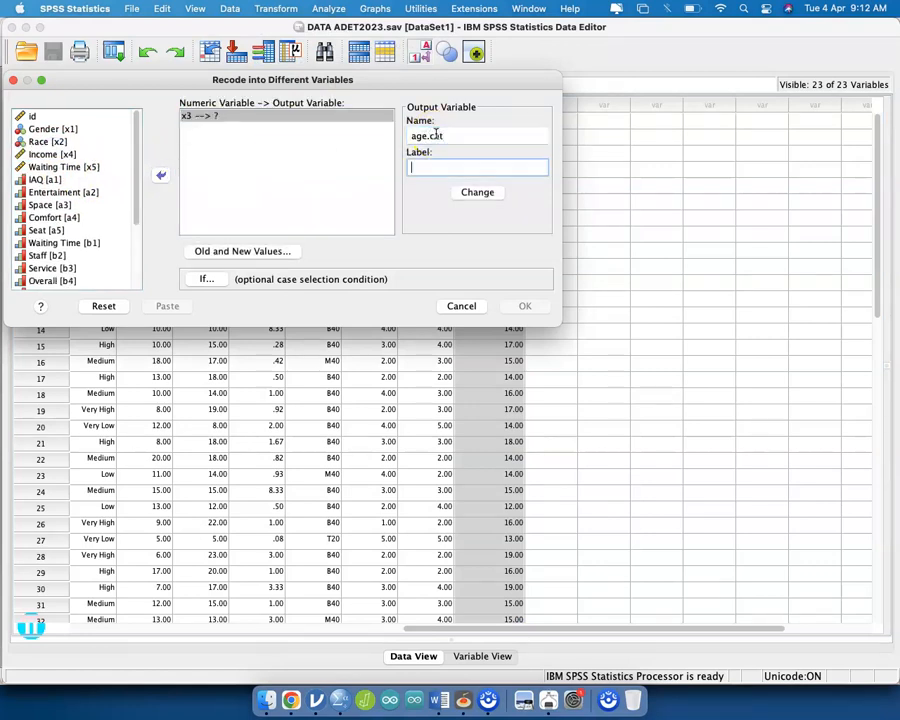
key("Return")
Step: Add a recode rule that maps ages from the lowest through 20 to the new value 1
left_click(287, 253)
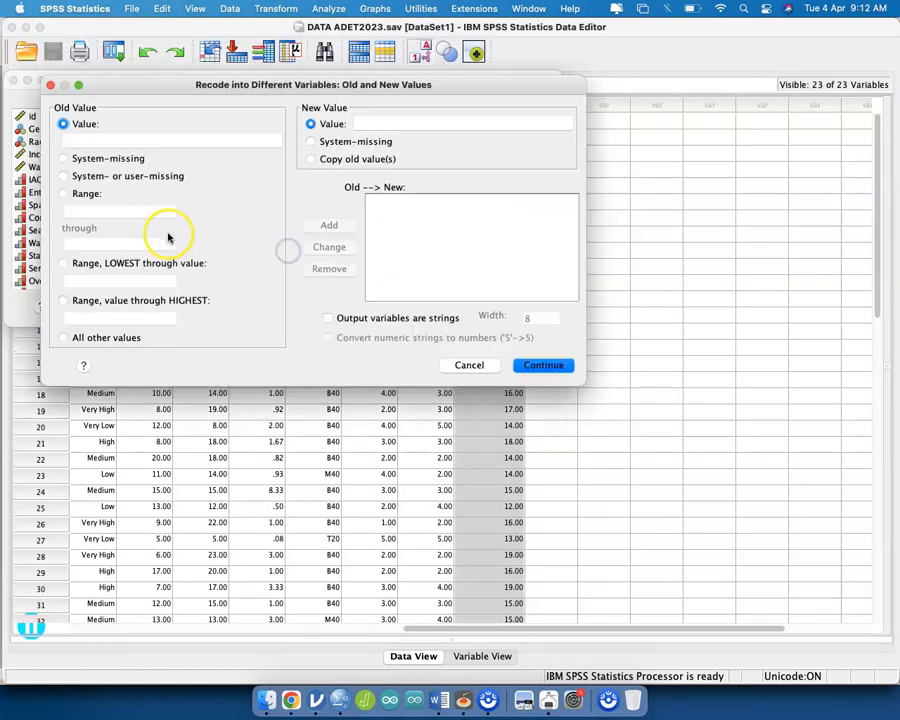
left_click(115, 262)
left_click(117, 282)
type("20")
left_click(396, 121)
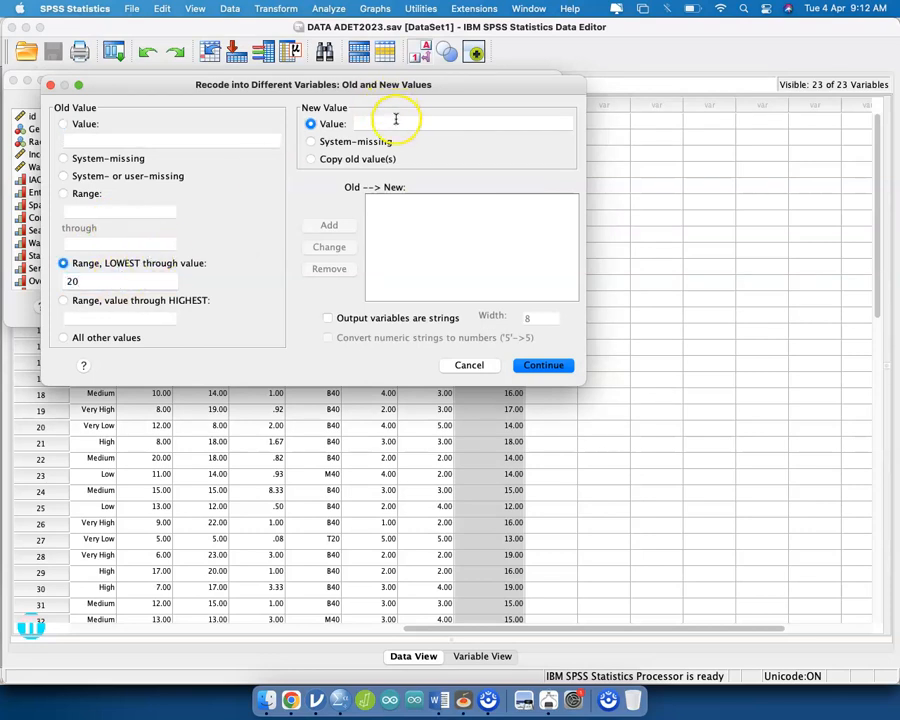
left_click(396, 121)
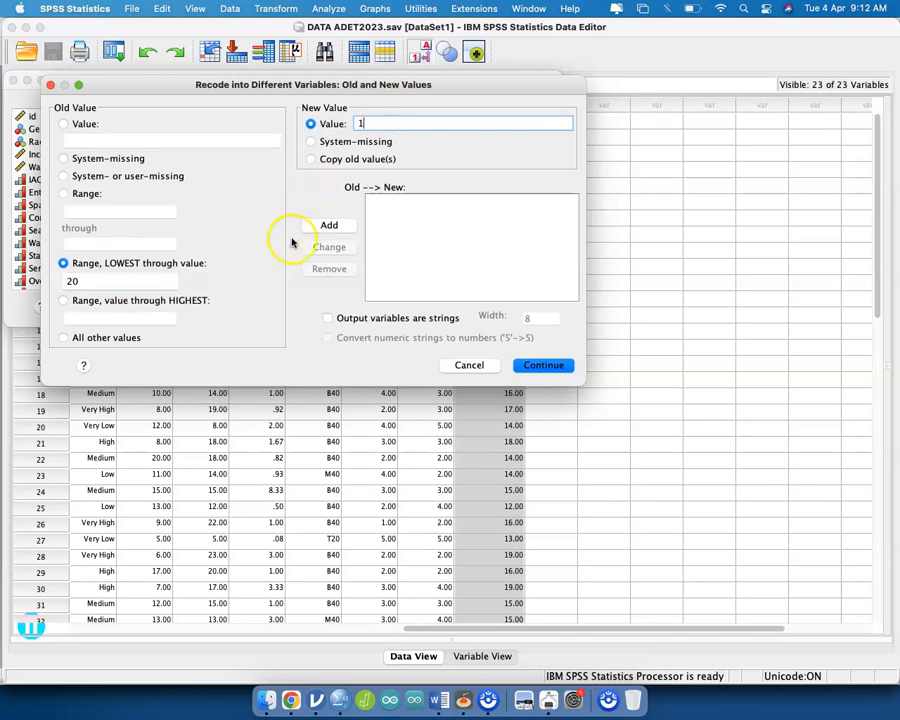
left_click(318, 226)
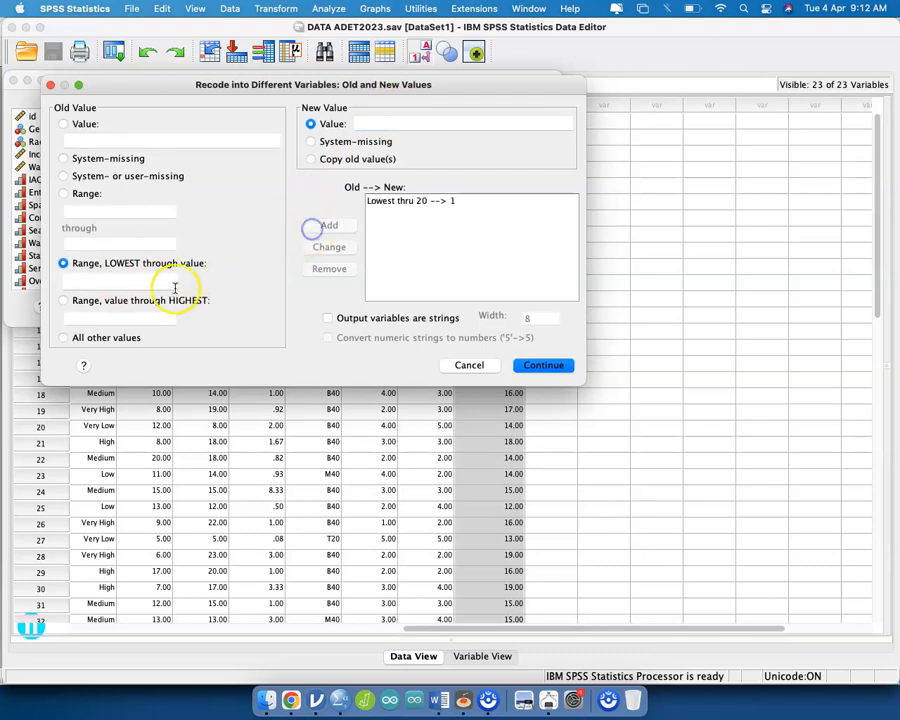
Step: Add a recode rule that maps ages in the range 20 through 30 to the new value 2
left_click(86, 194)
left_click(98, 211)
type("20")
key("Tab")
type("3")
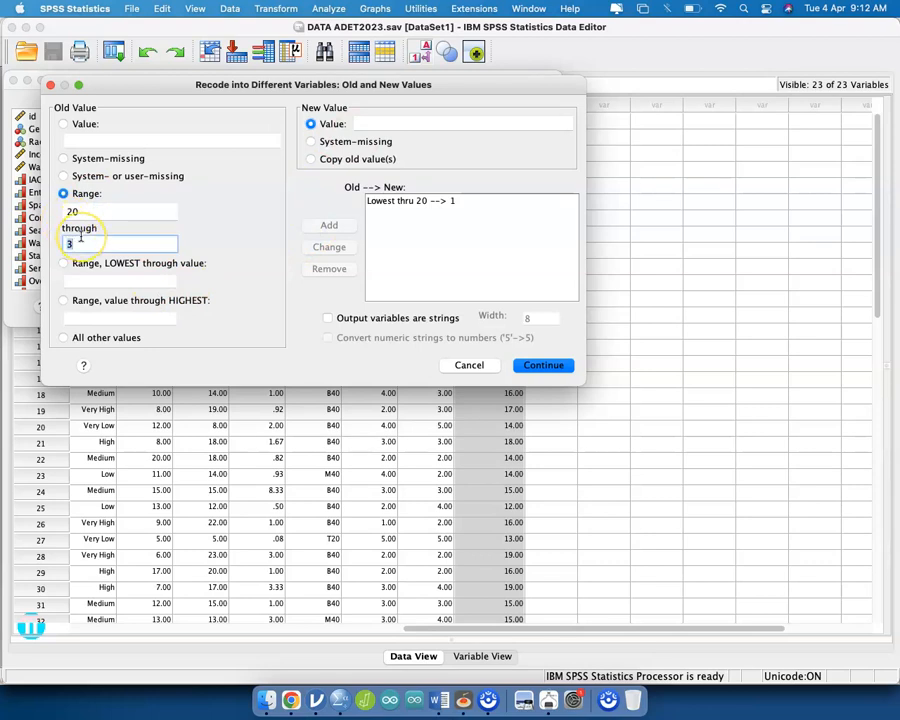
type("0")
key("Tab")
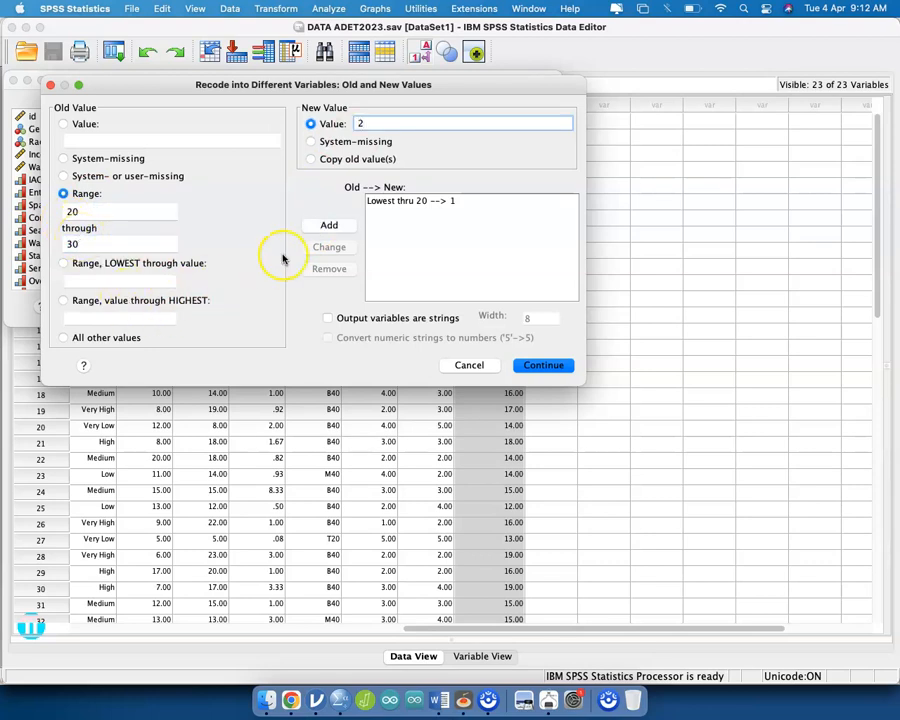
left_click(328, 224)
Step: Add a recode rule mapping ages from 30 through the highest to 3, and accept the old and new values
left_click(150, 300)
left_click(138, 316)
type("30")
key("Tab")
type("3")
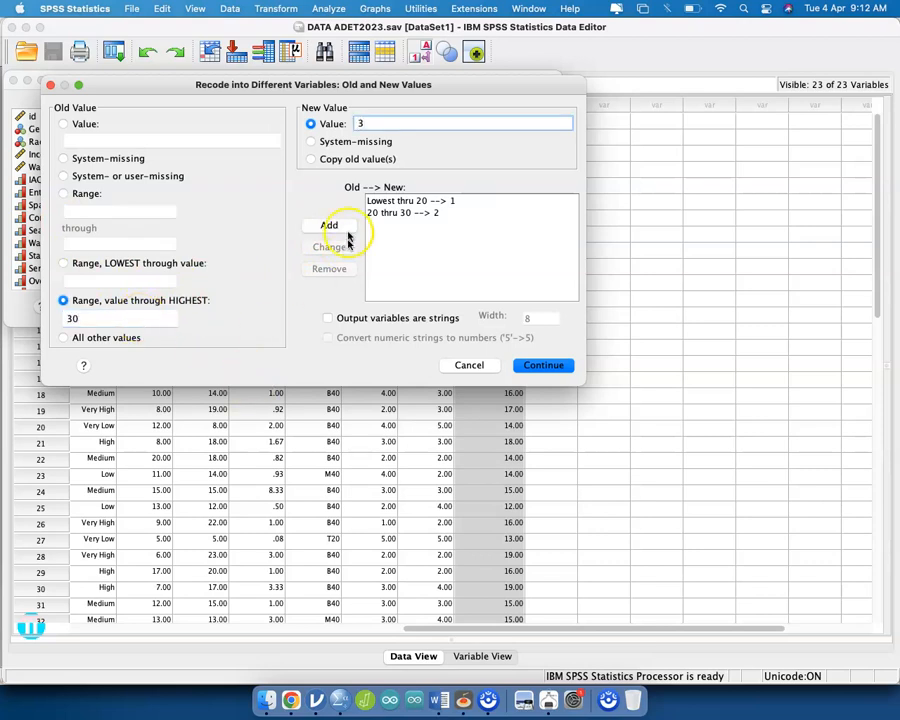
left_click(330, 224)
left_click(548, 365)
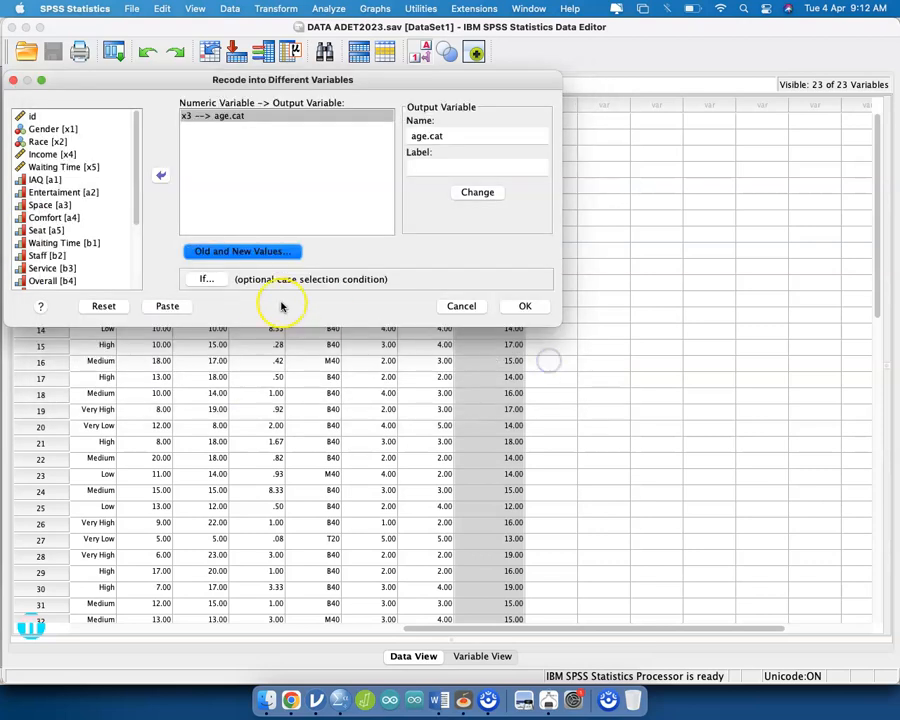
Step: Paste the age recode as syntax and run the RECODE and EXECUTE lines in the Syntax Editor
left_click(181, 305)
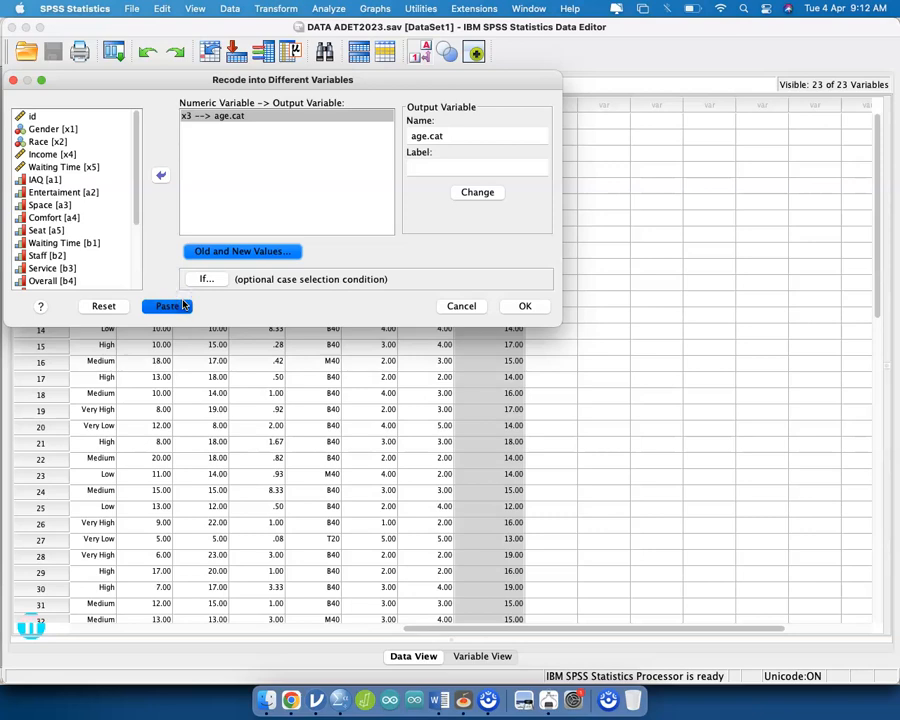
key("ctrl+Up")
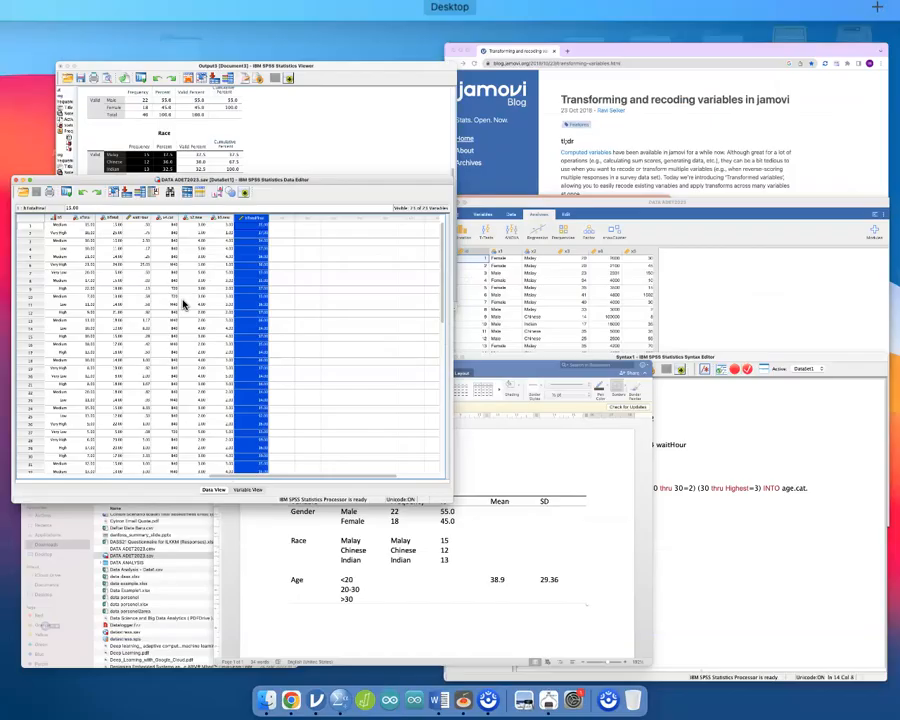
left_click(693, 505)
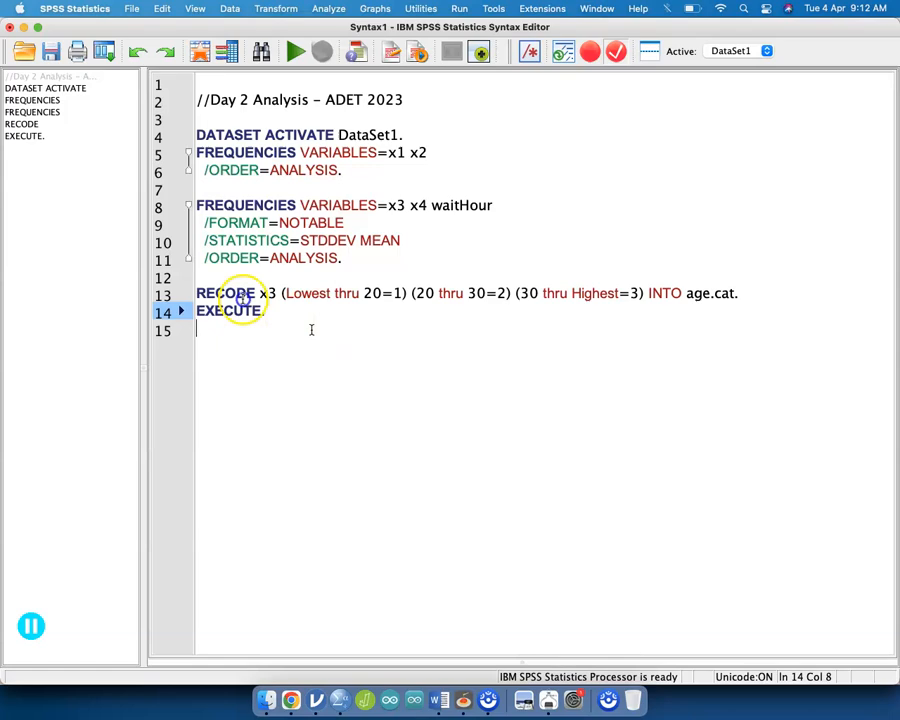
left_click_drag(311, 330, 163, 277)
left_click(181, 276)
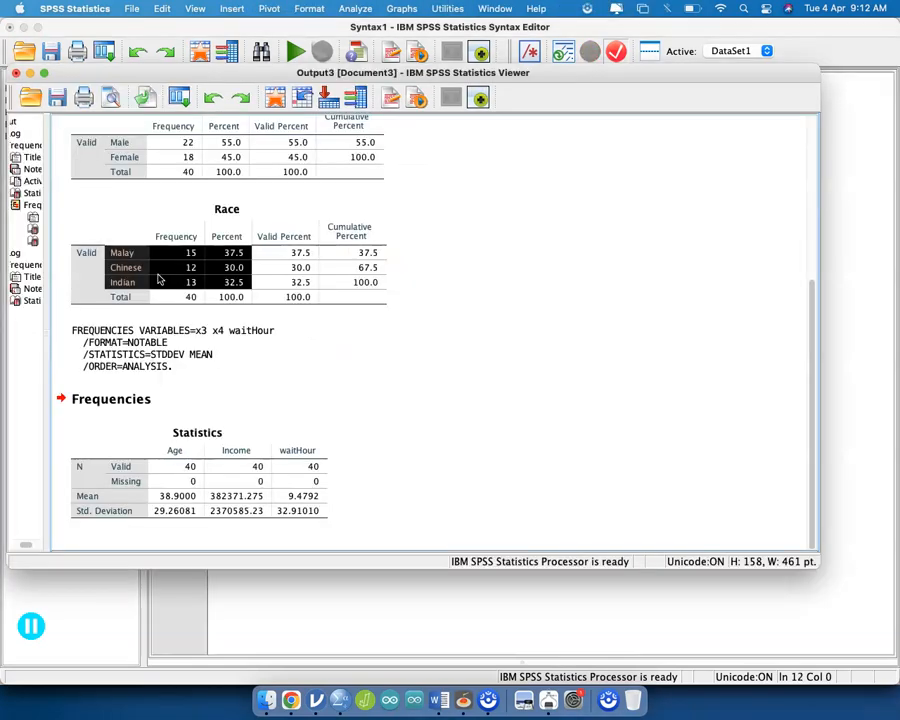
Step: Switch to the data editor and give age.cat the value label "<20" for 1
key("ctrl+Up")
left_click(241, 426)
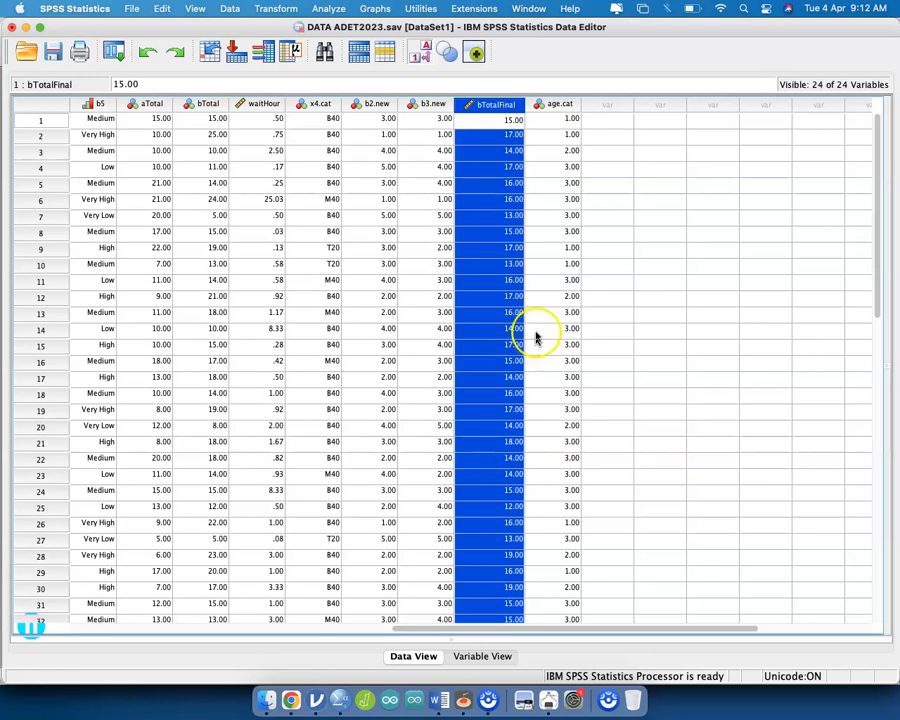
double_click(558, 103)
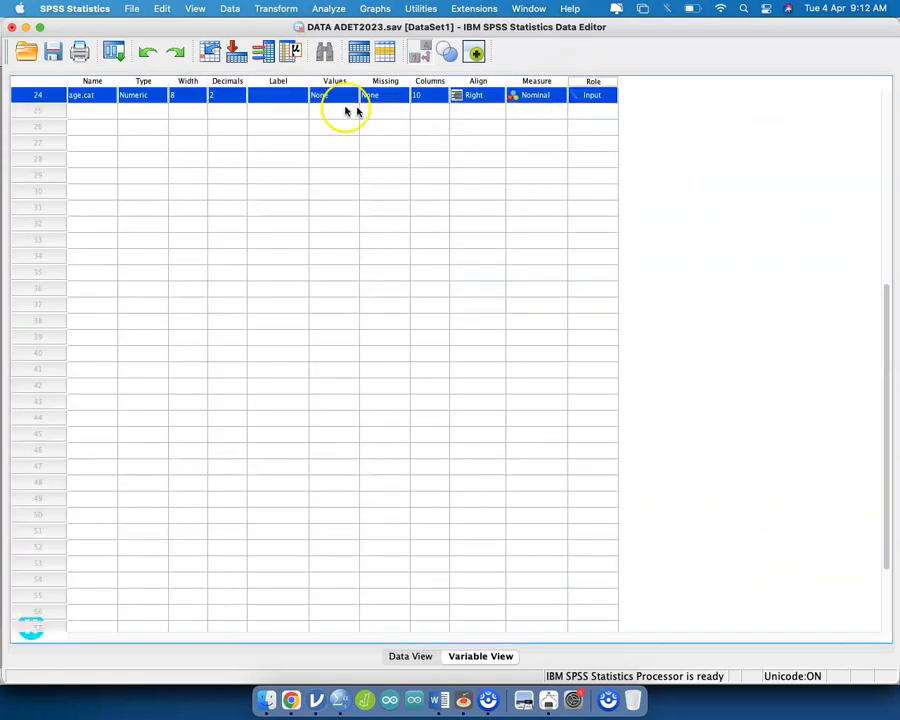
left_click(348, 98)
left_click(351, 95)
type("1")
key("Tab")
key("Return")
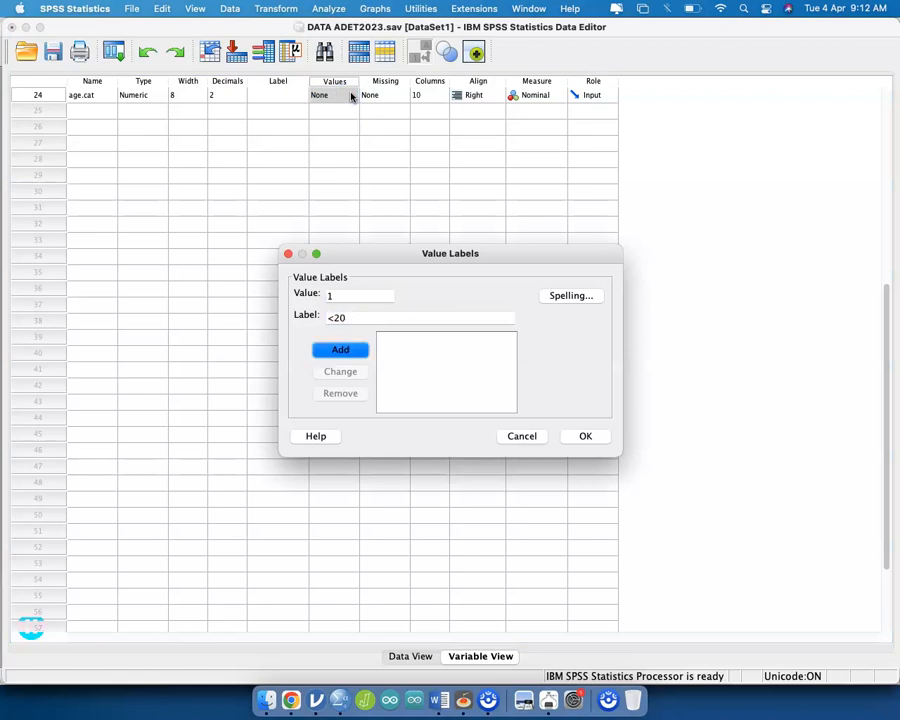
Step: Add the age.cat value labels "20-30" for 2 and ">30" for 3, and accept the labels
type("2")
key("Tab")
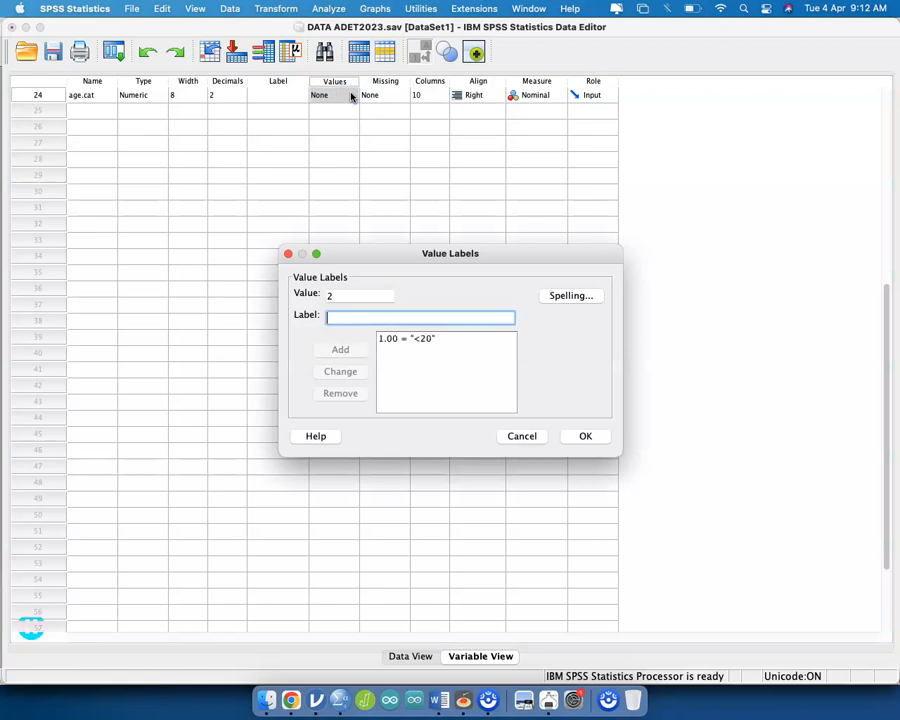
type("20-30")
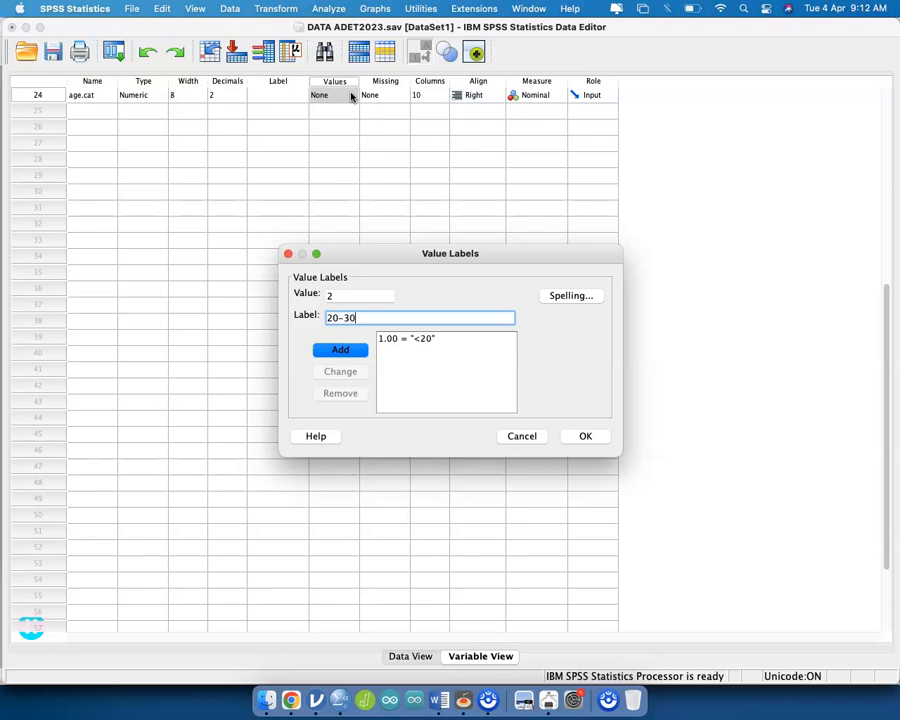
key("Return")
type("3")
key("Tab")
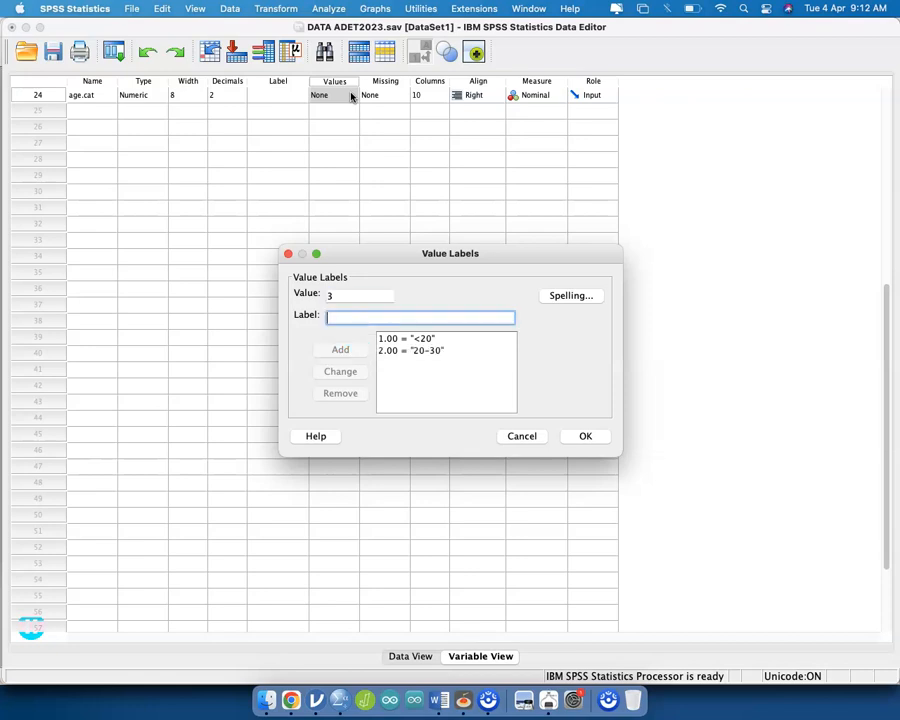
type(">30")
key("Return")
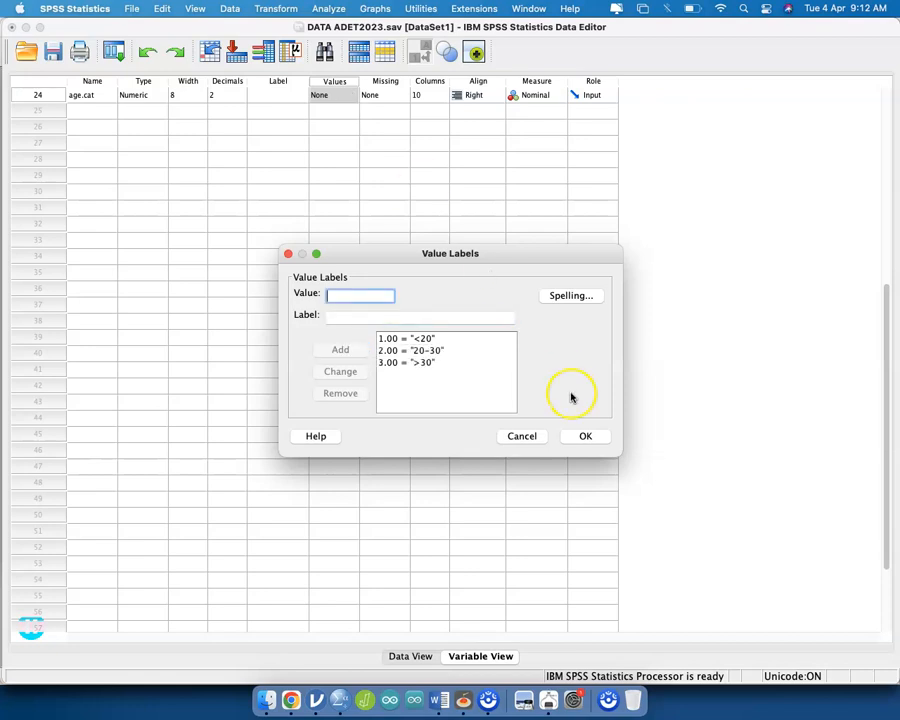
left_click(586, 437)
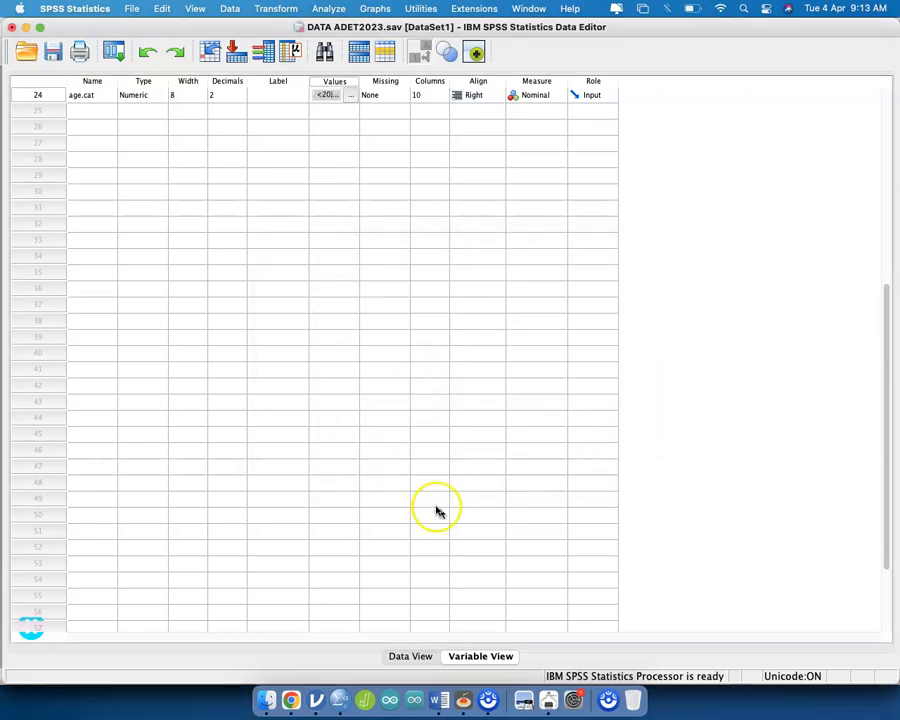
Step: Reset the Frequencies settings, choose age.cat as the only variable with frequency tables displayed, and paste the command as syntax
left_click(430, 656)
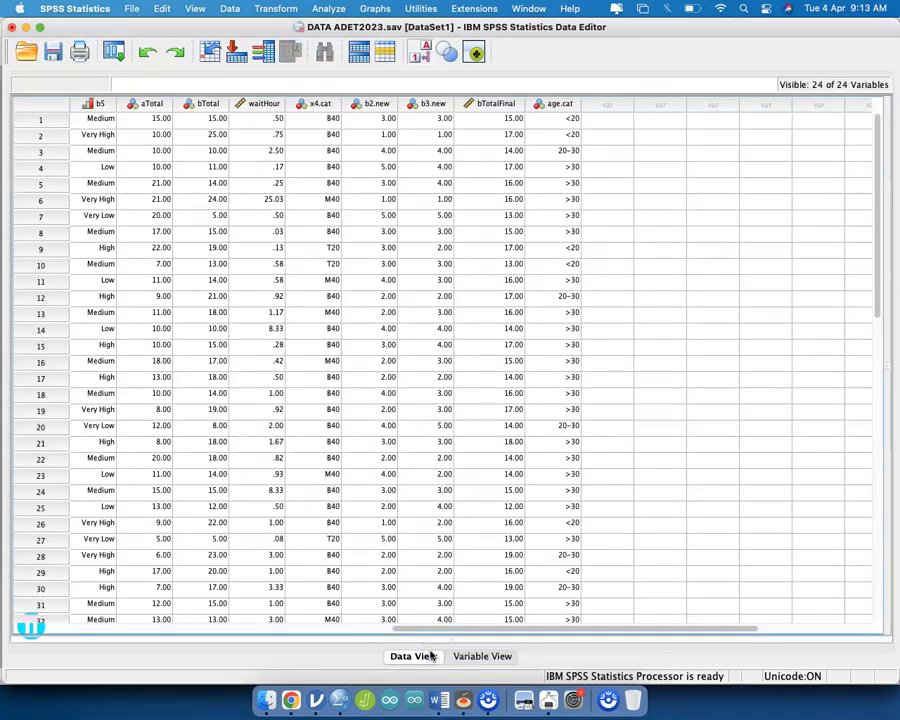
left_click(325, 12)
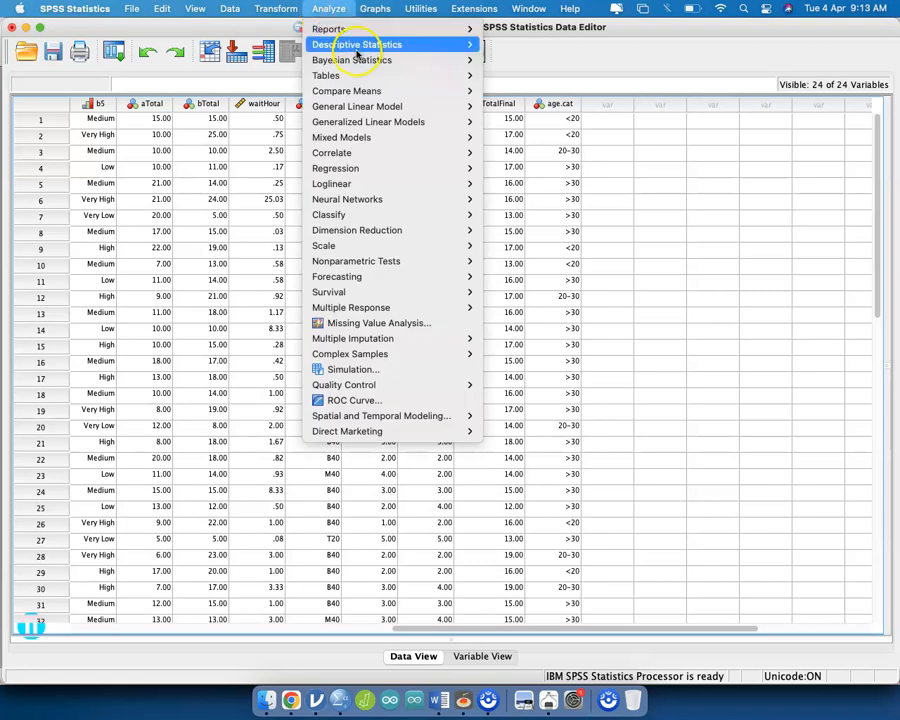
mouse_move(362, 40)
left_click(540, 42)
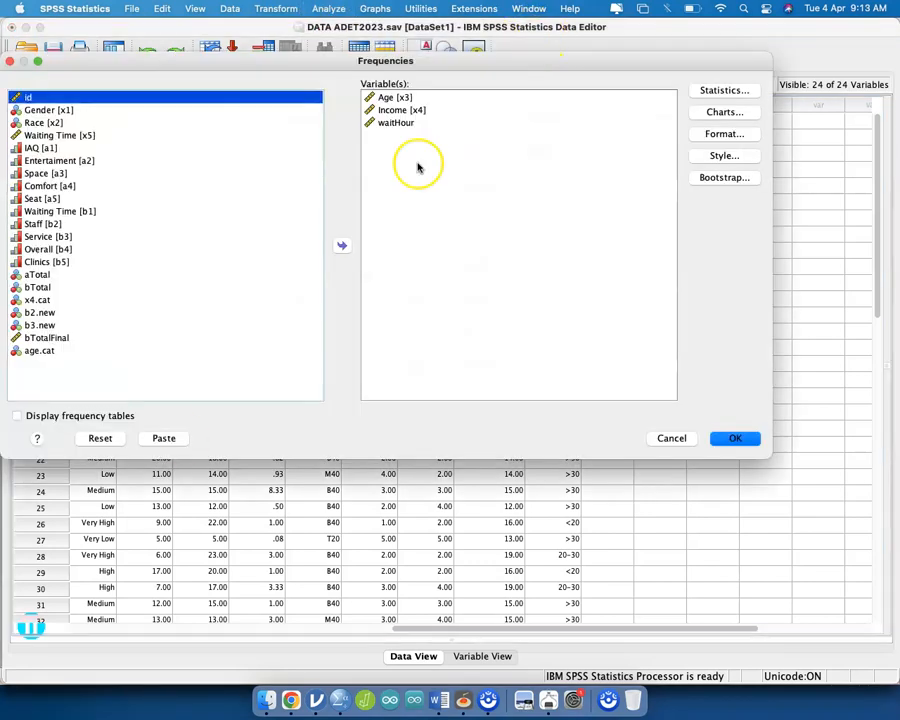
left_click(116, 440)
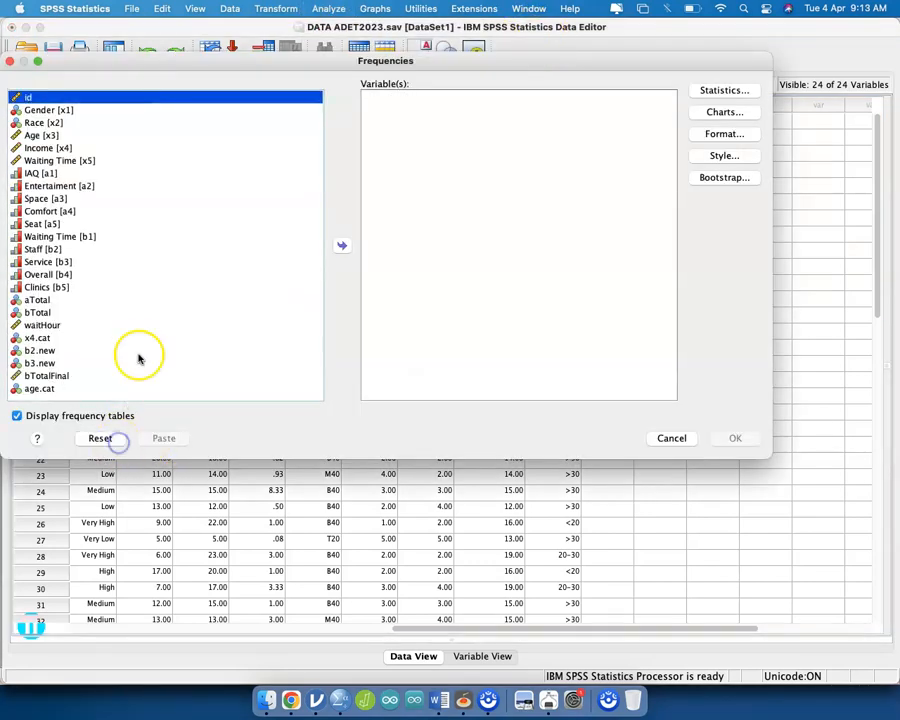
left_click(96, 389)
left_click(343, 247)
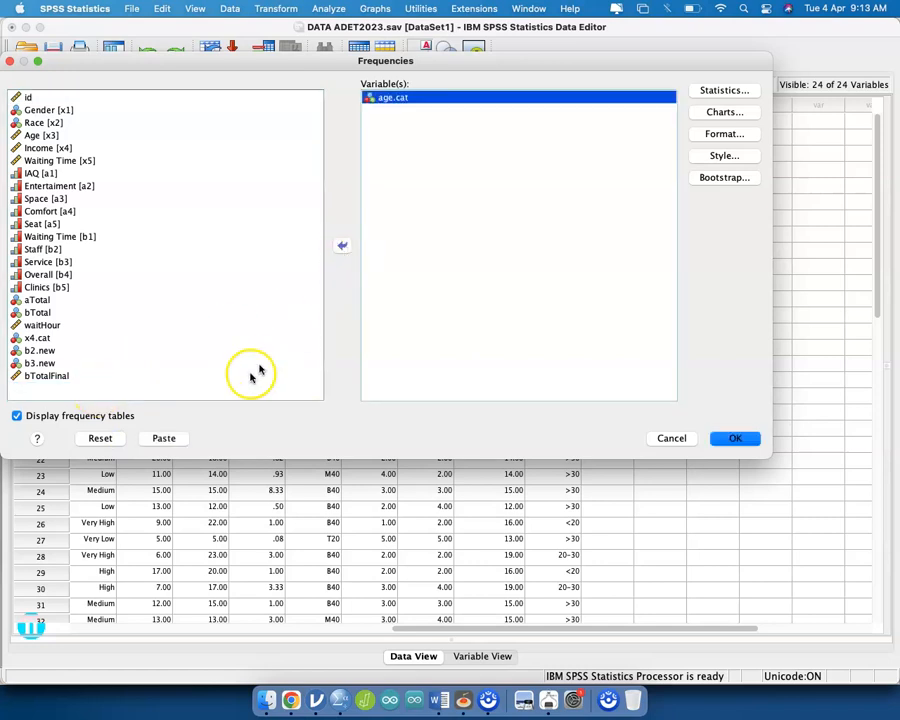
left_click(182, 440)
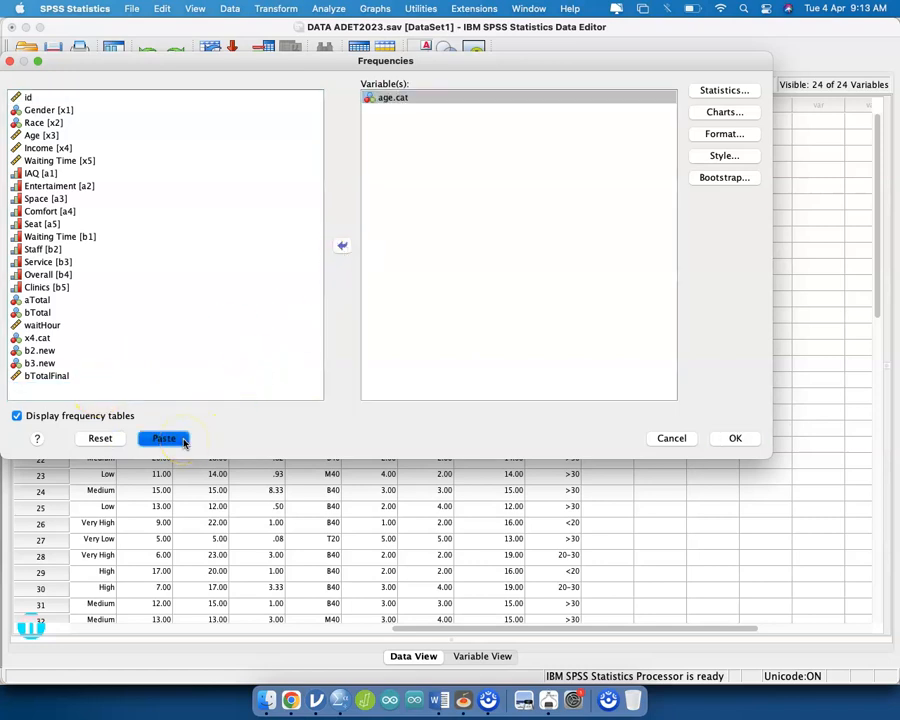
Step: Switch to the Syntax Editor and run only the FREQUENCIES command for age.cat
key("ctrl+Up")
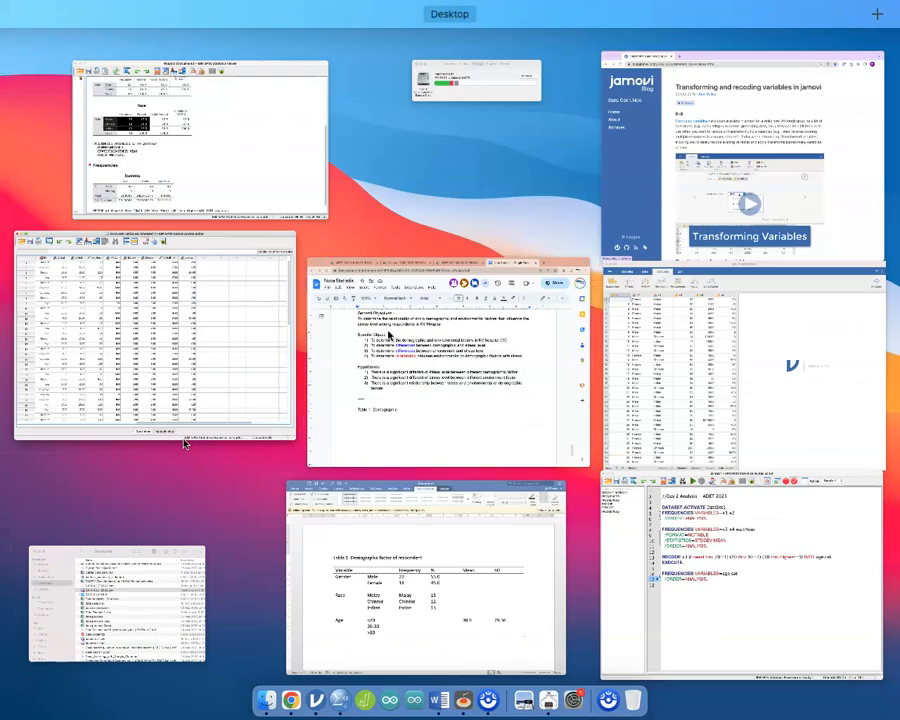
left_click(395, 579)
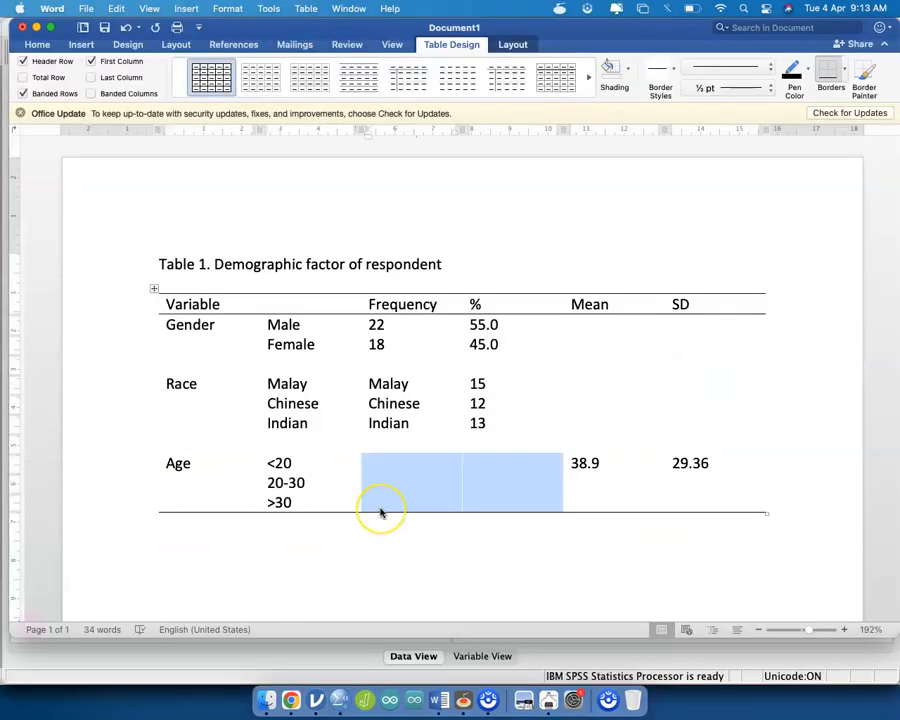
key("ctrl+Up")
left_click(725, 611)
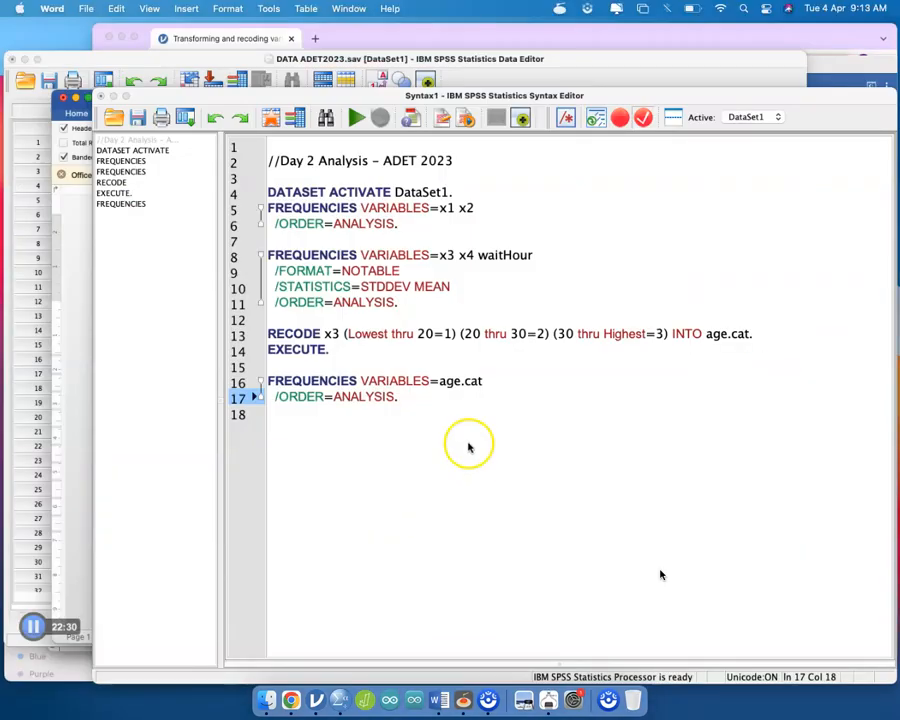
left_click_drag(392, 362, 185, 343)
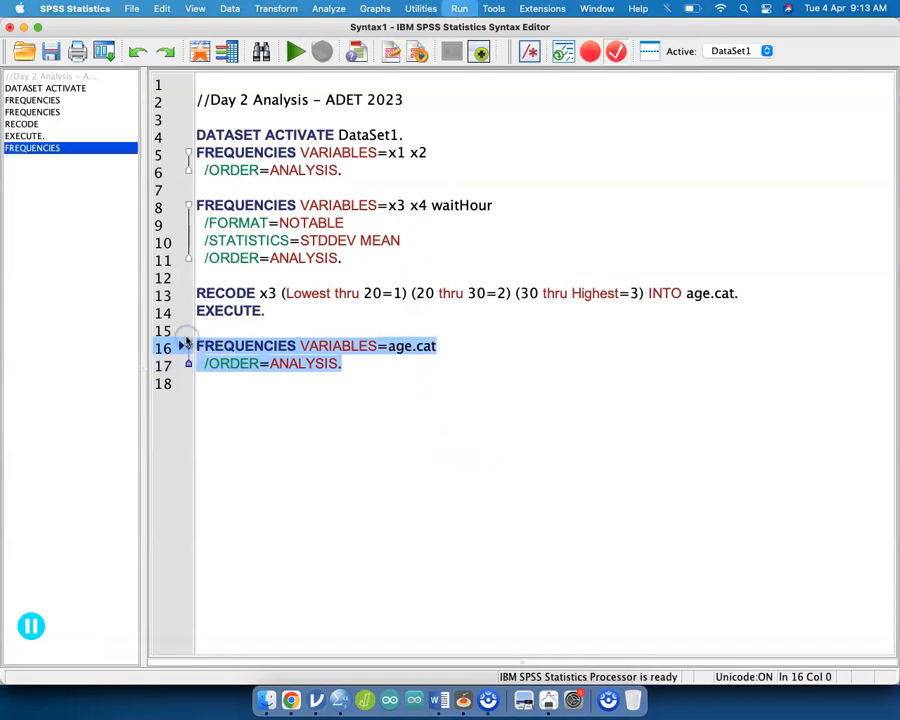
key("super+r")
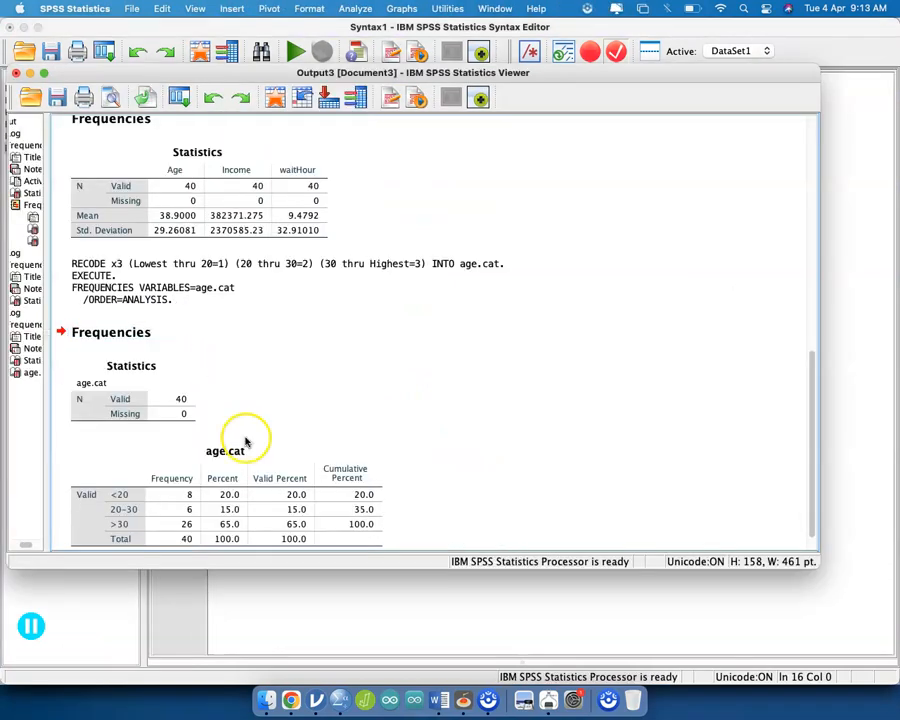
Step: Copy the <20, 20-30 and >30 rows with their frequencies and percents from the age.cat output table
scroll(245, 440, "down", 1)
scroll(246, 441, "up", 1)
left_click(213, 512)
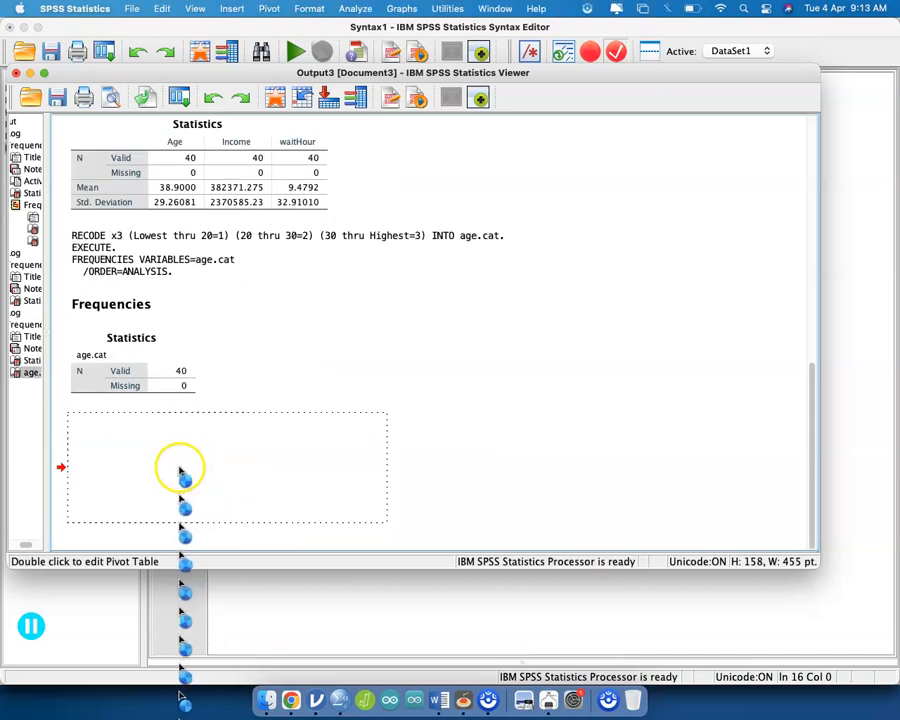
left_click_drag(136, 464, 216, 496)
key("super+c")
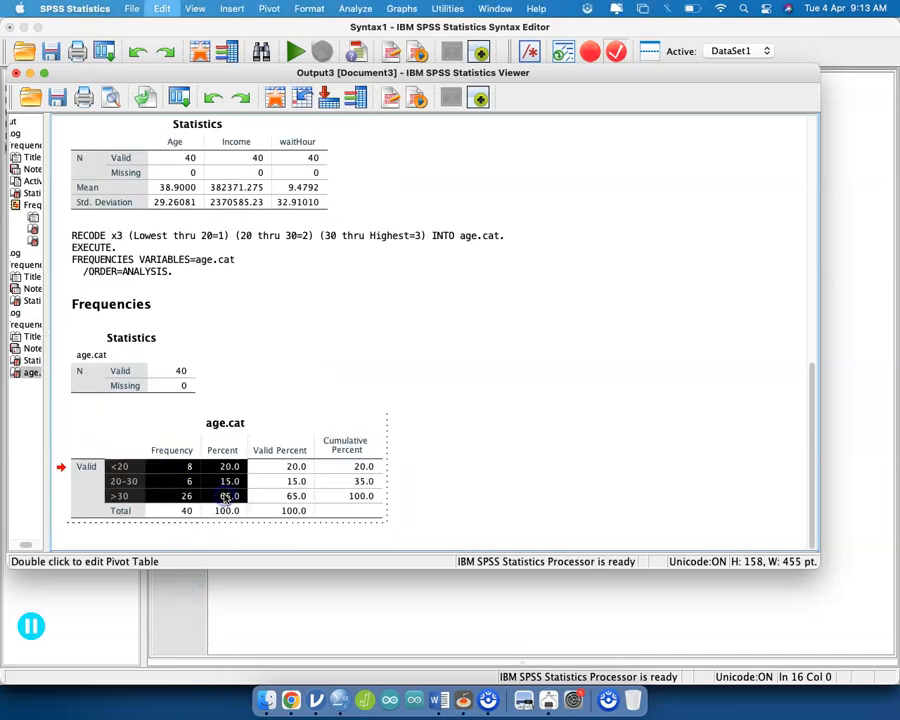
Step: Switch to the Word document and paste the copied age.cat values over the Age row's category, frequency and % cells
key("ctrl+Up")
left_click(465, 567)
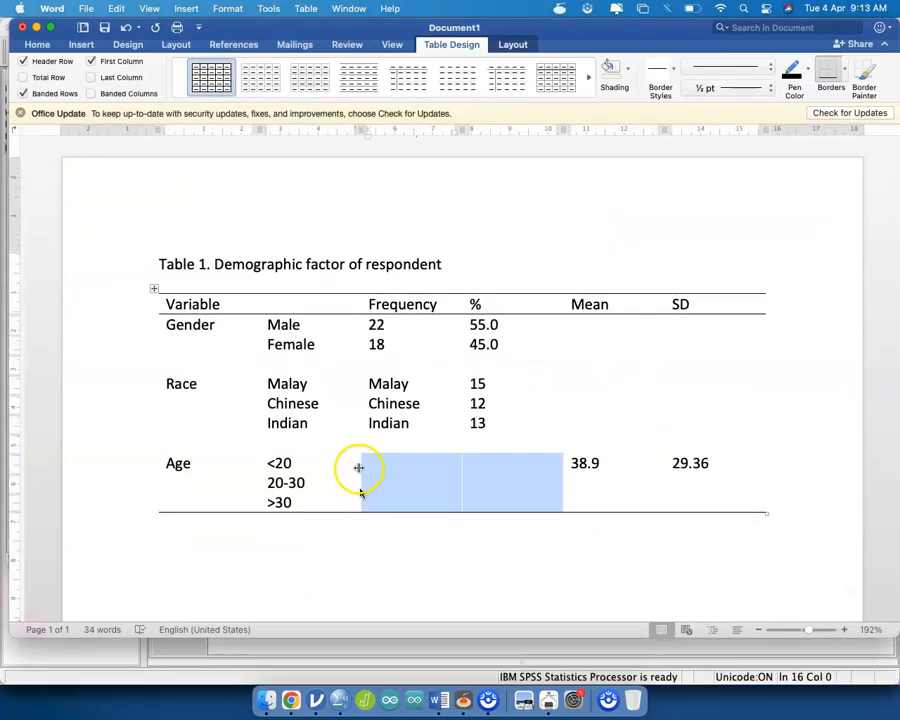
left_click_drag(312, 471, 471, 495)
key("super+v")
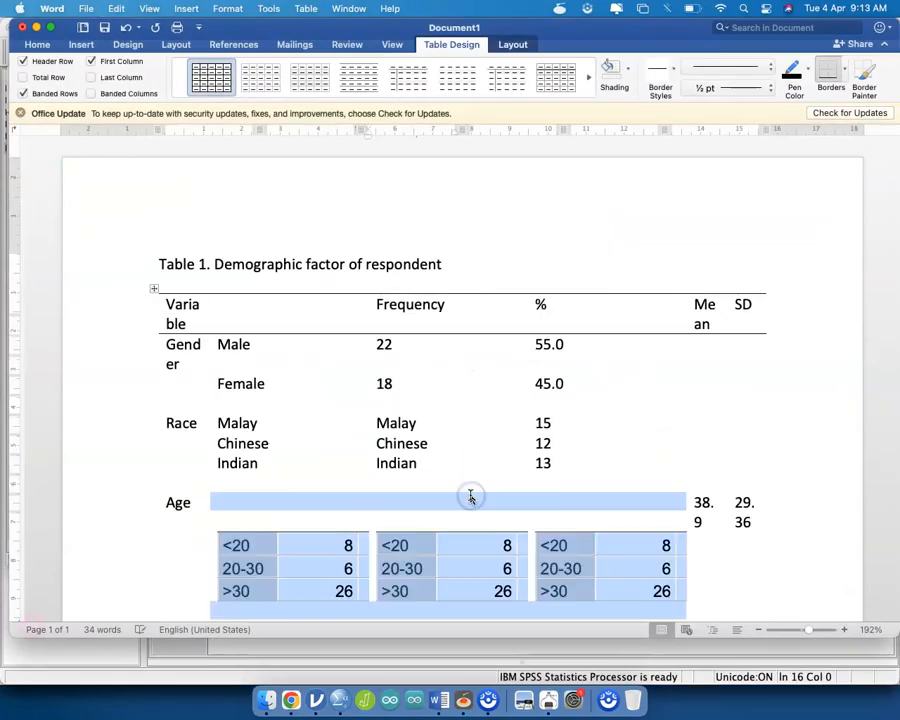
Step: Undo the paste into the Age row and paste the copied age.cat rows below the table as text only
scroll(470, 495, "down", 2)
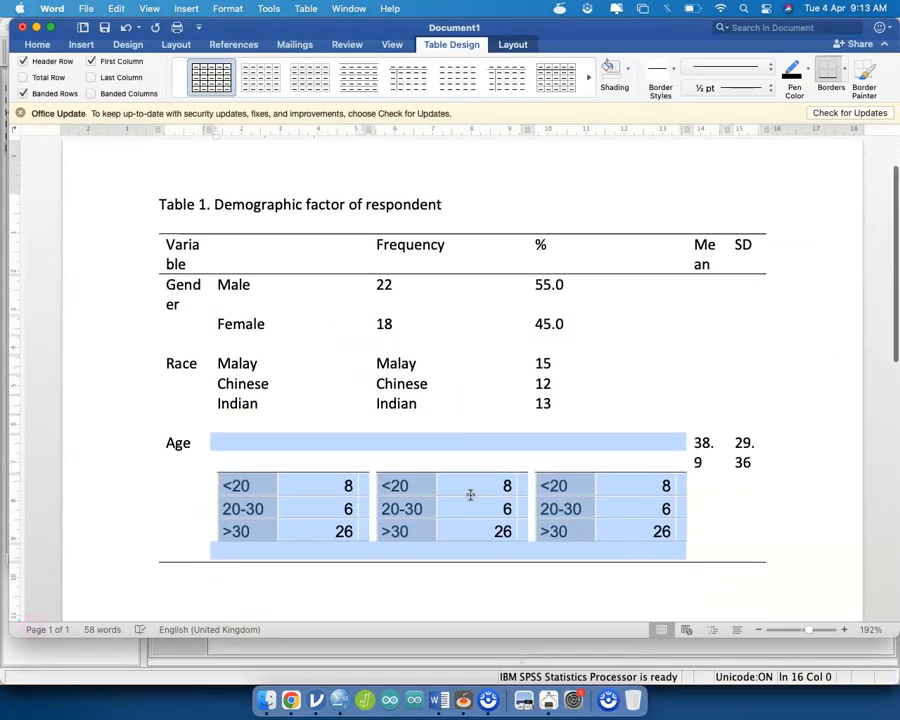
key("super+z")
left_click(402, 520)
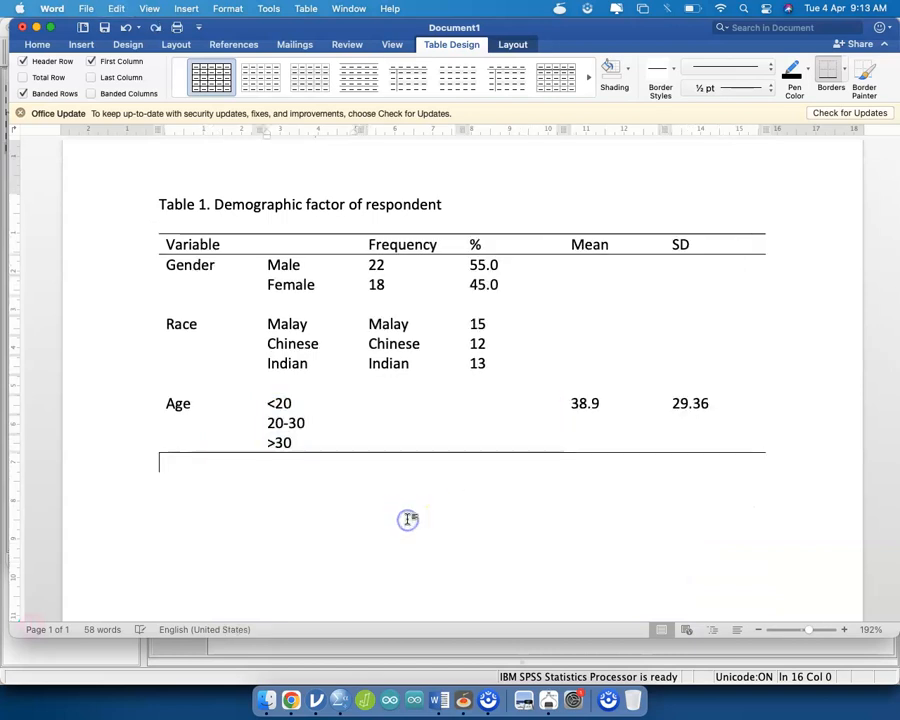
key("super+v")
left_click(378, 569)
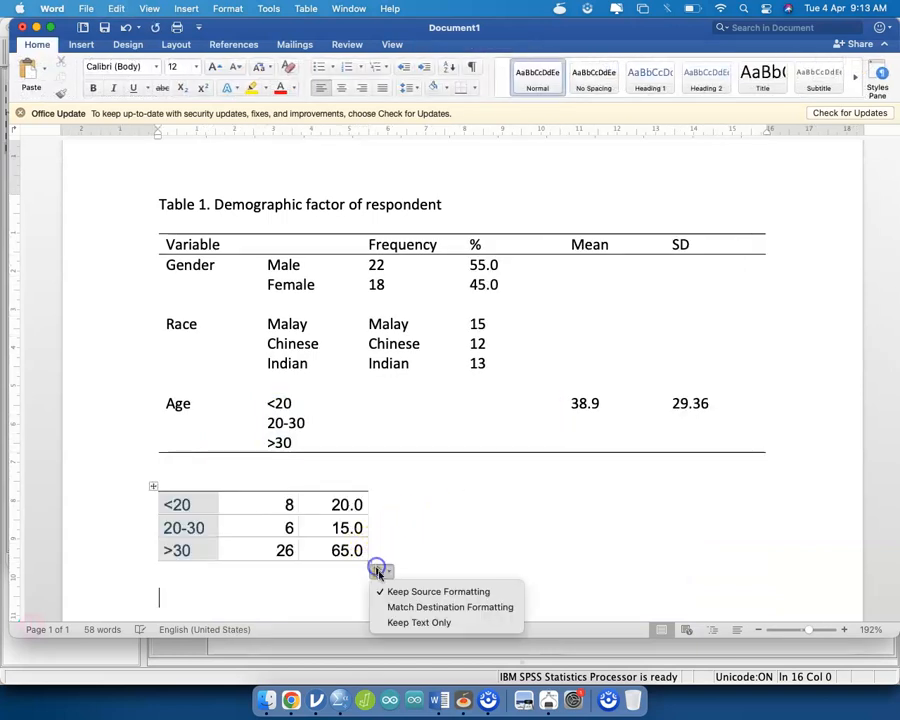
left_click(398, 621)
Step: Cut the plain-text age rows below the table and paste them over the Age row's category, Frequency and % cells
left_click_drag(310, 532, 254, 522)
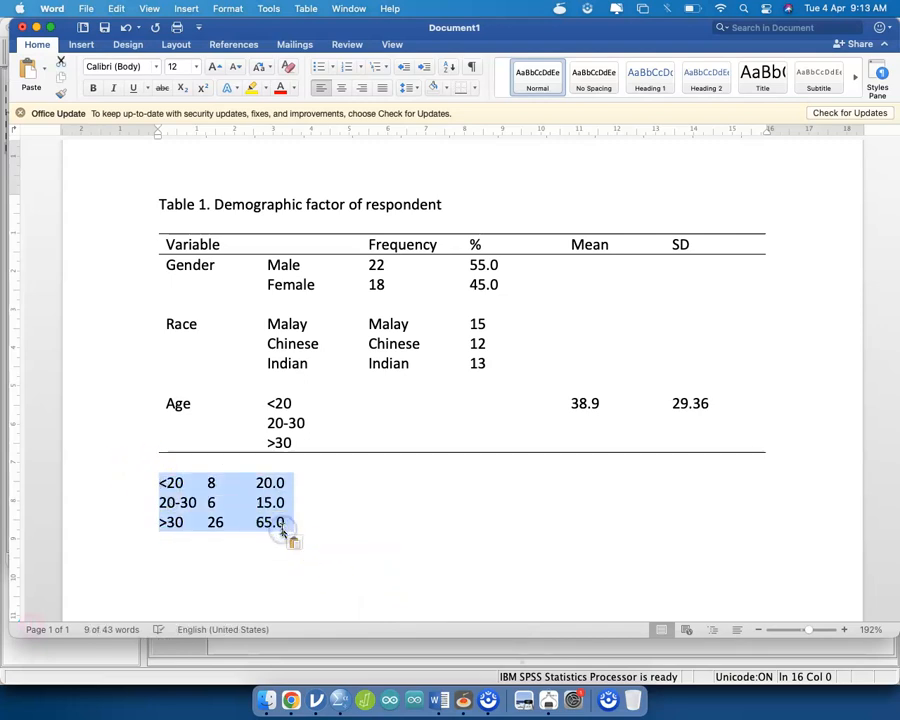
key("super+x")
left_click_drag(343, 400, 478, 441)
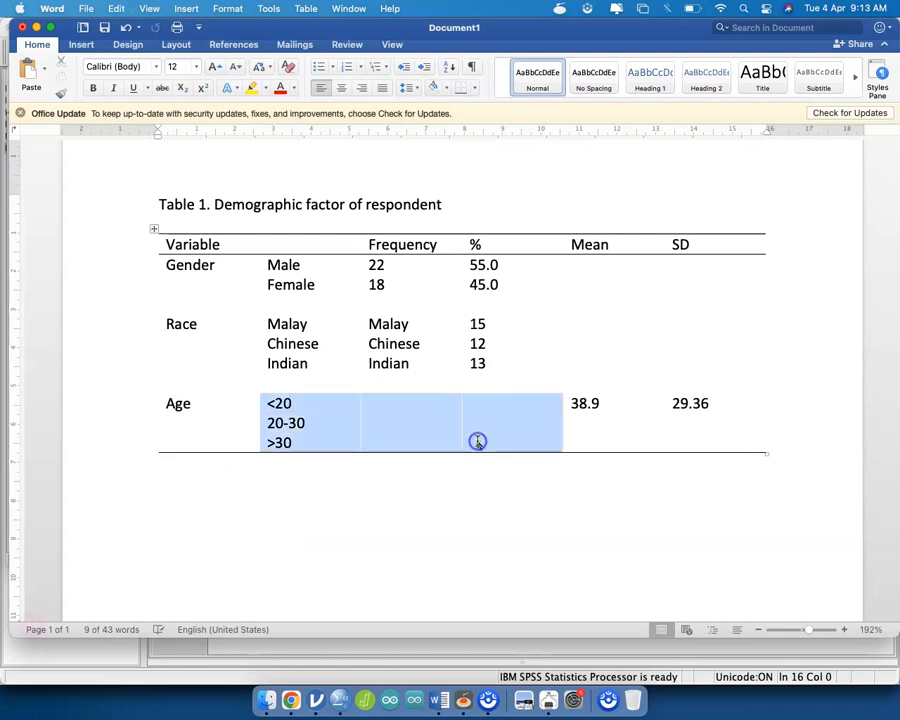
key("super+v")
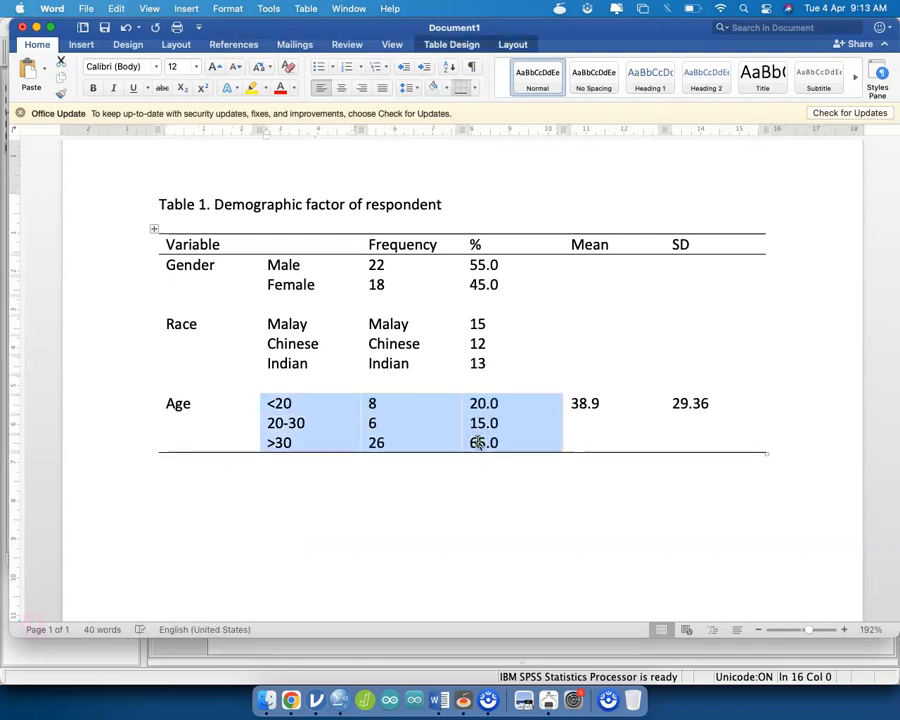